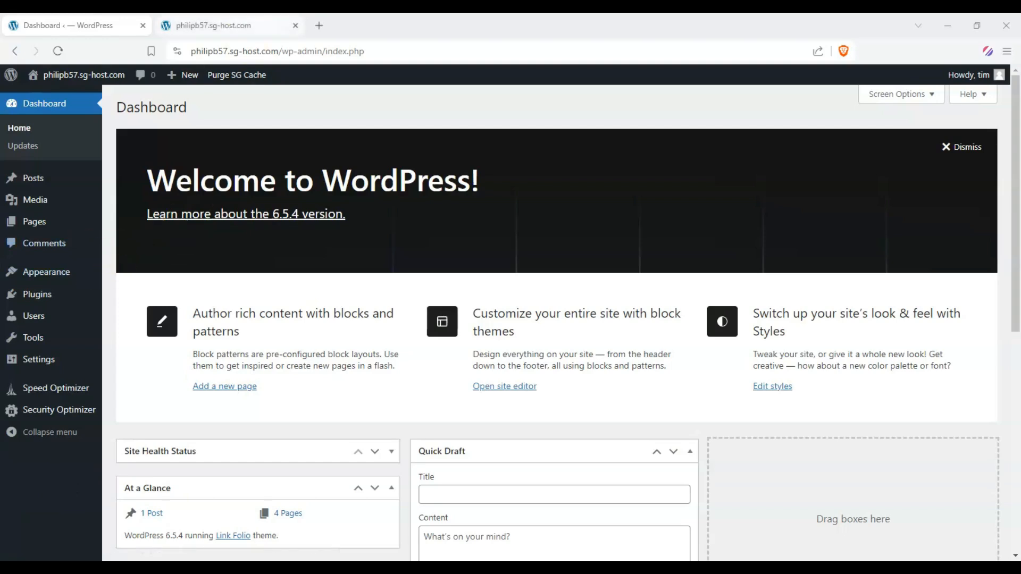
Switch to the site tab and browse the live homepage, opening one of its link buttons and going back
{"action": "left_click", "coordinate": [224, 25]}
{"action": "scroll", "coordinate": [433, 212], "scroll_direction": "up", "scroll_amount": 3}
{"action": "scroll", "coordinate": [381, 292], "scroll_direction": "down", "scroll_amount": 4}
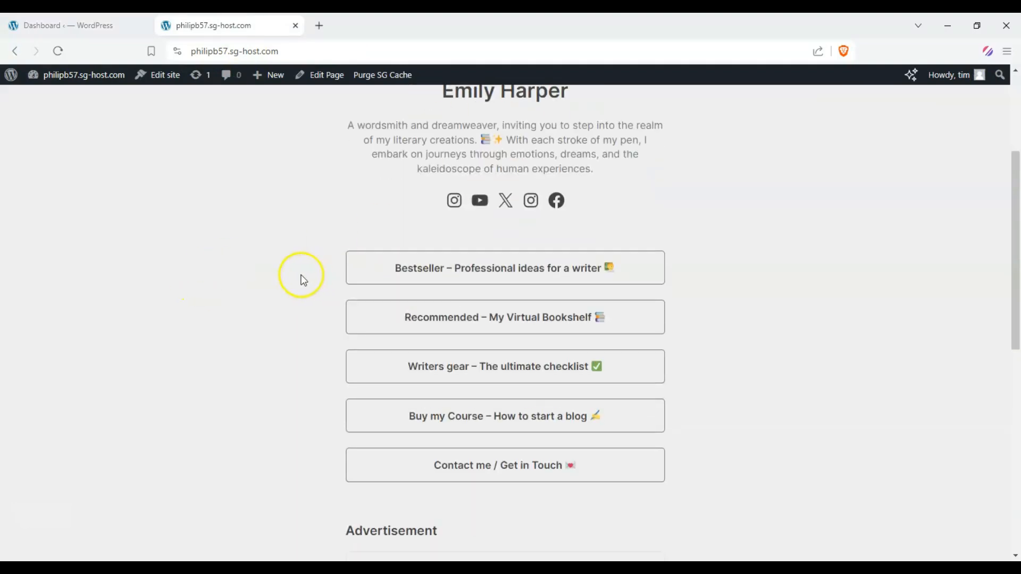
{"action": "scroll", "coordinate": [303, 281], "scroll_direction": "down", "scroll_amount": 7}
{"action": "scroll", "coordinate": [280, 282], "scroll_direction": "up", "scroll_amount": 10}
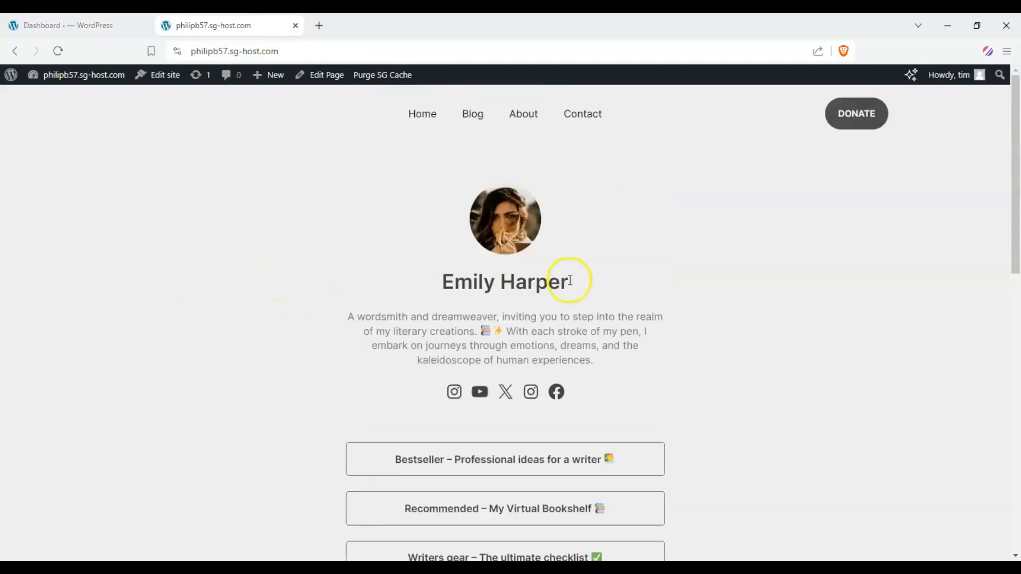
{"action": "scroll", "coordinate": [237, 290], "scroll_direction": "down", "scroll_amount": 4}
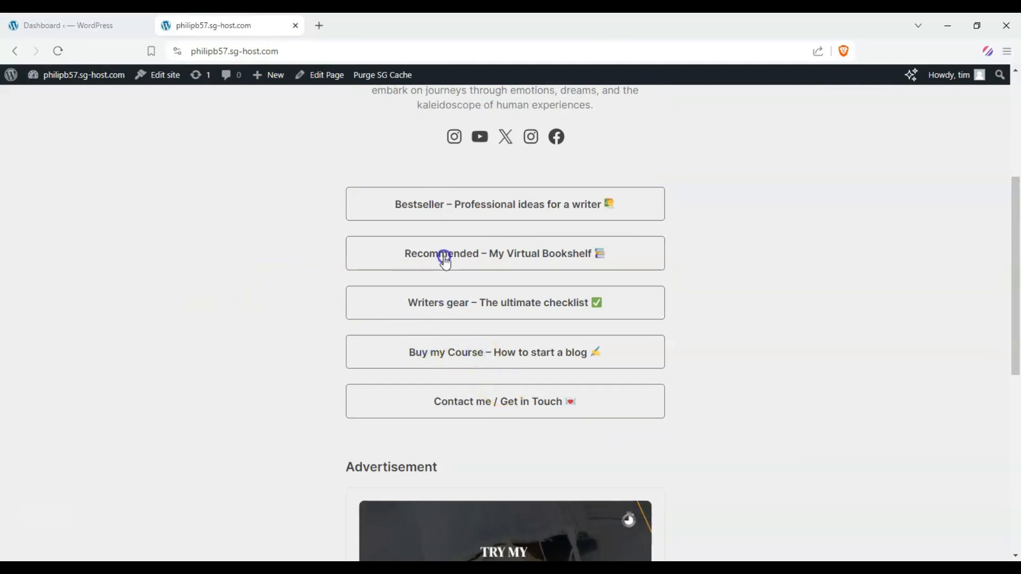
{"action": "left_click_drag", "start_coordinate": [484, 348], "coordinate": [464, 347]}
{"action": "left_click_drag", "start_coordinate": [468, 396], "coordinate": [457, 396]}
{"action": "scroll", "coordinate": [451, 254], "scroll_direction": "up", "scroll_amount": 2}
{"action": "left_click", "coordinate": [460, 265]}
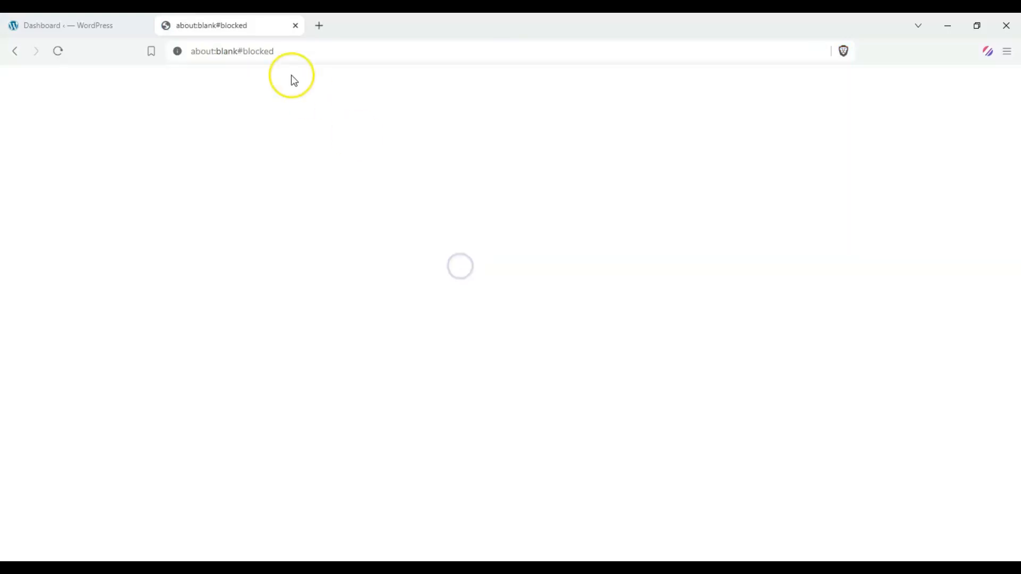
{"action": "left_click", "coordinate": [15, 51]}
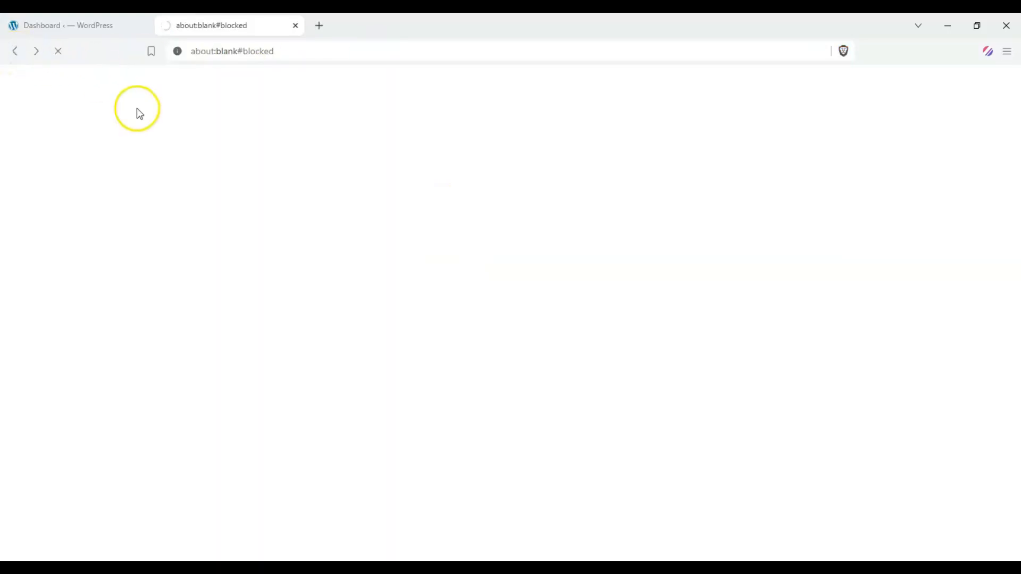
Scroll through the live homepage sections, including the advertisement block
{"action": "scroll", "coordinate": [372, 255], "scroll_direction": "up", "scroll_amount": 3}
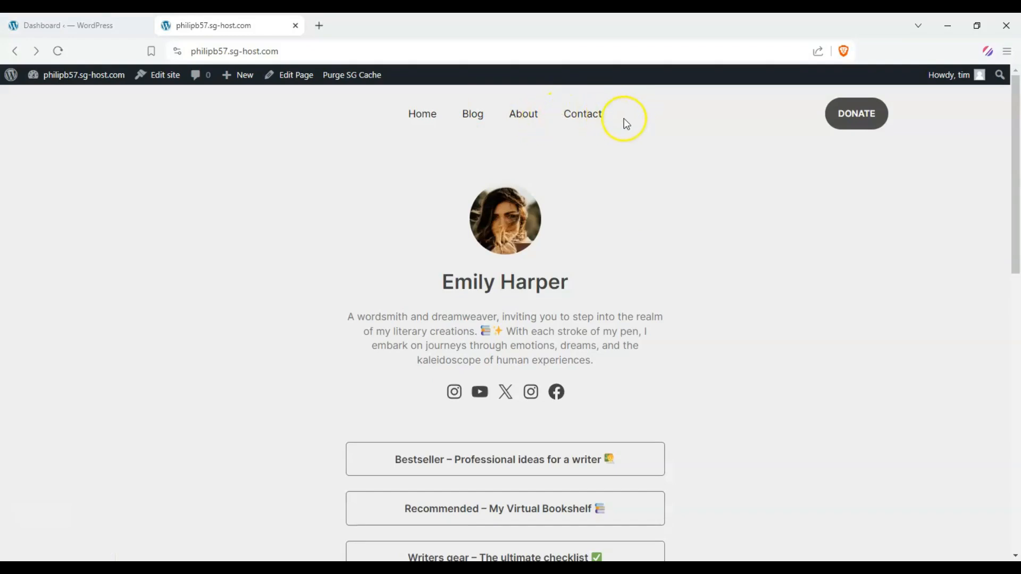
{"action": "scroll", "coordinate": [638, 159], "scroll_direction": "down", "scroll_amount": 3}
{"action": "scroll", "coordinate": [495, 229], "scroll_direction": "down", "scroll_amount": 5}
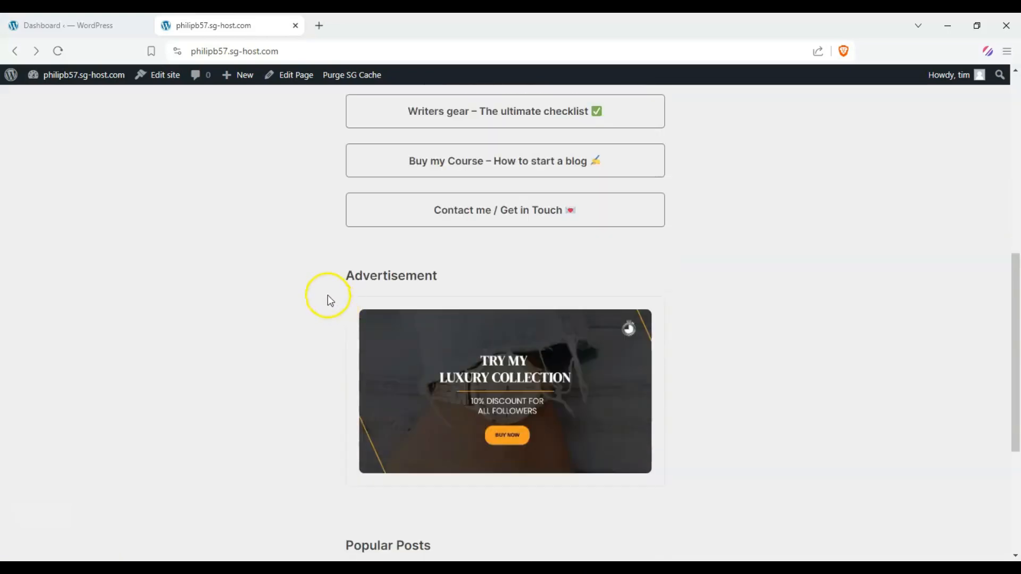
{"action": "scroll", "coordinate": [256, 267], "scroll_direction": "up", "scroll_amount": 3}
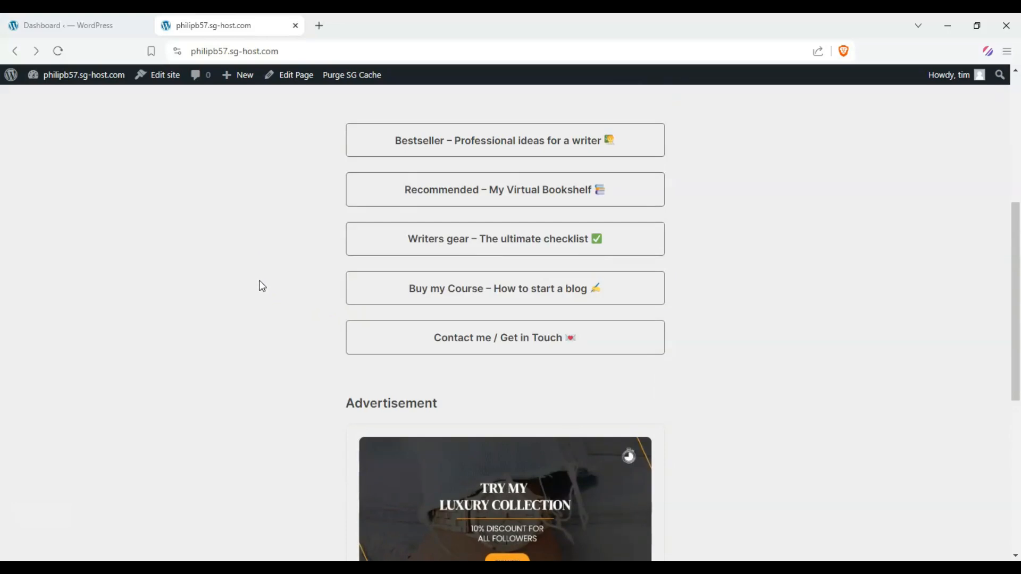
{"action": "scroll", "coordinate": [261, 285], "scroll_direction": "up", "scroll_amount": 3}
{"action": "left_click", "coordinate": [276, 280]}
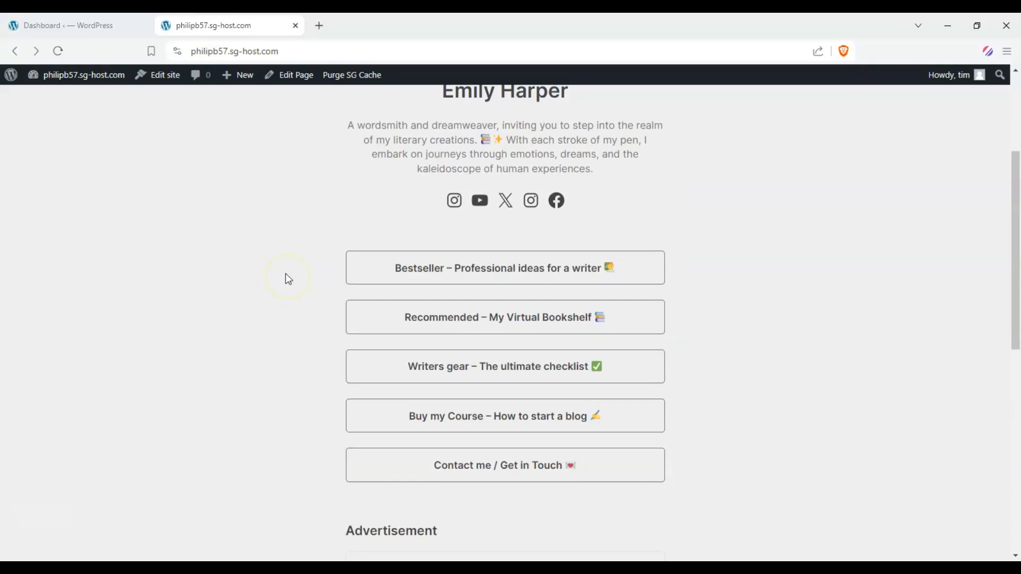
{"action": "left_click", "coordinate": [207, 251]}
Open the installed themes and search them for Astra
{"action": "key", "text": "ctrl+Tab"}
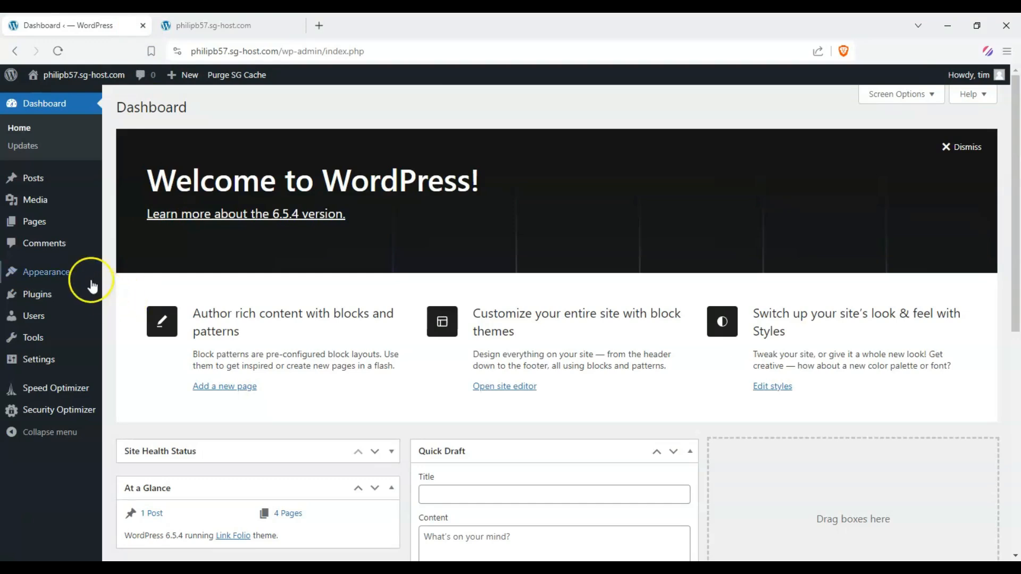
{"action": "mouse_move", "coordinate": [69, 270]}
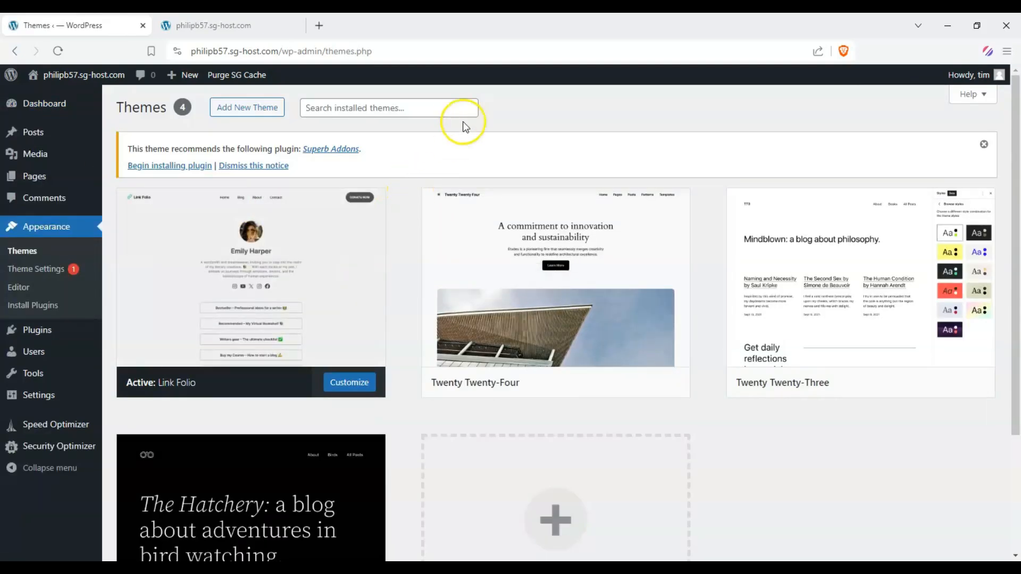
{"action": "left_click", "coordinate": [461, 117]}
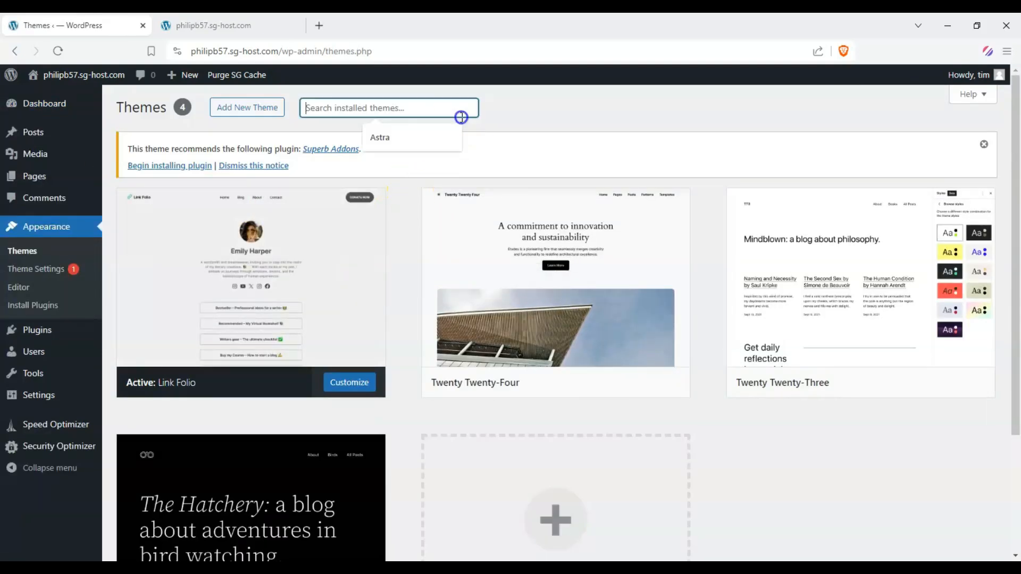
{"action": "left_click", "coordinate": [405, 137]}
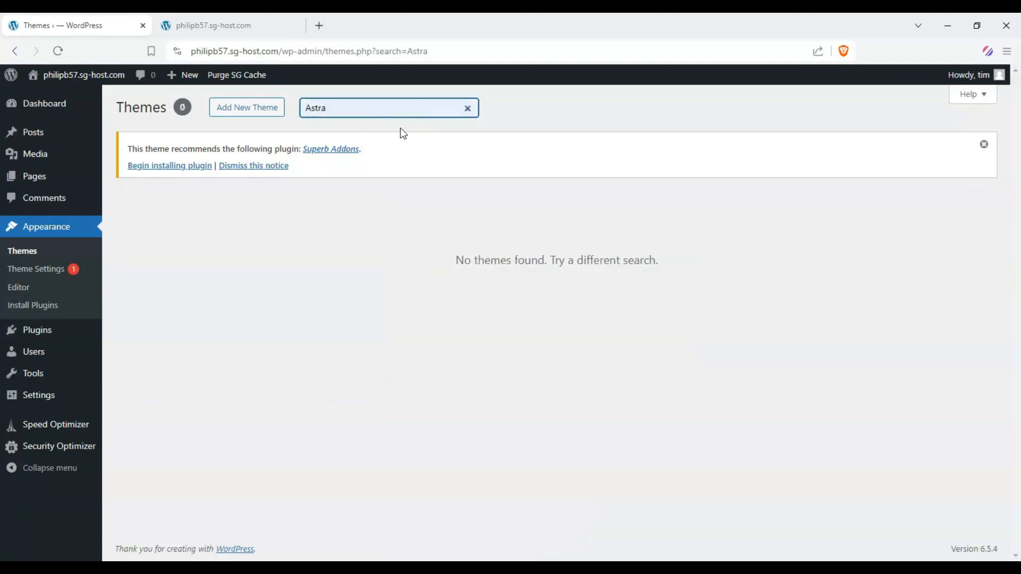
Search the theme directory for Astra, install the Astra theme and activate it
{"action": "left_click", "coordinate": [249, 109]}
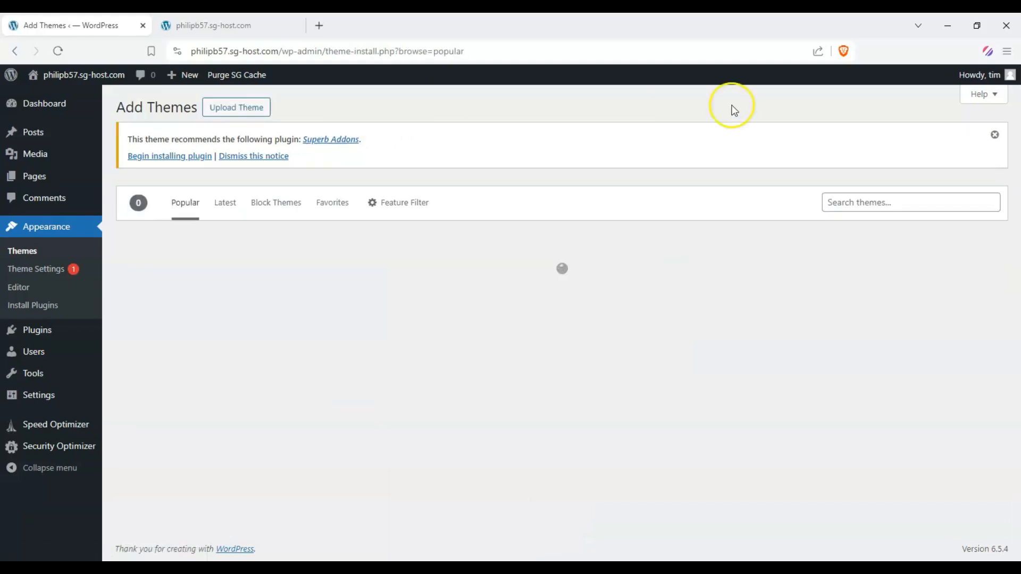
{"action": "left_click", "coordinate": [836, 201]}
{"action": "left_click", "coordinate": [885, 231]}
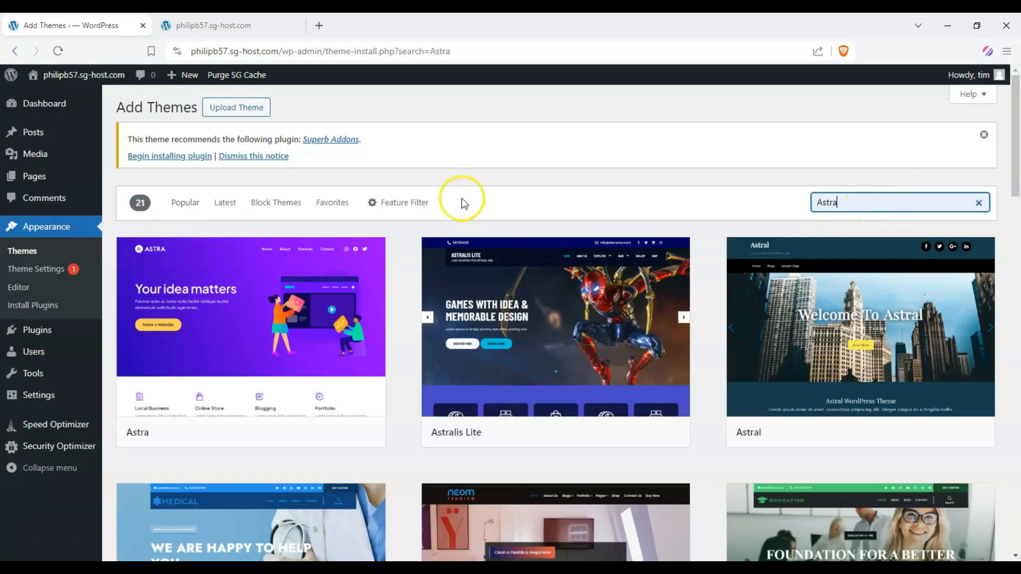
{"action": "mouse_move", "coordinate": [333, 283]}
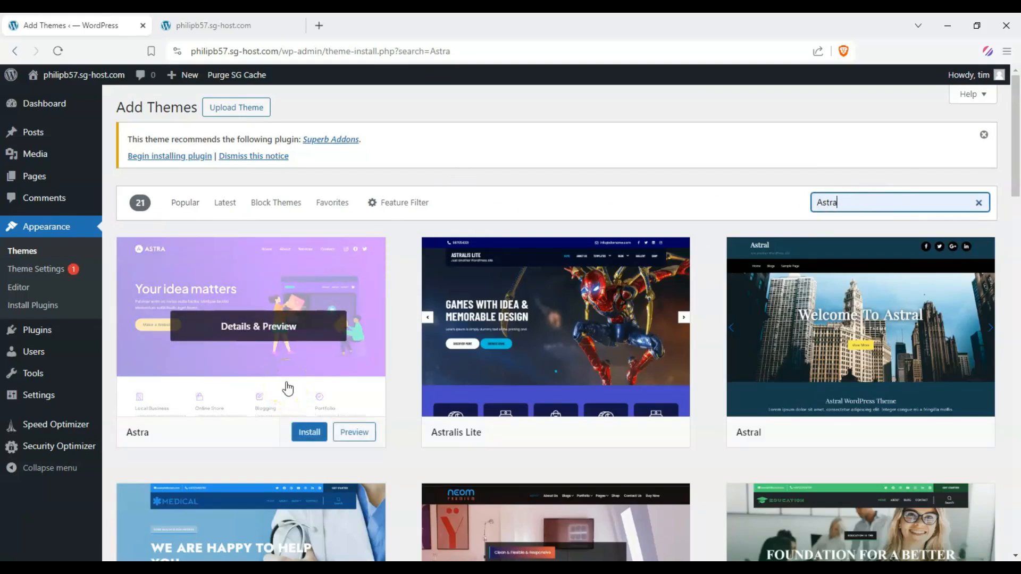
{"action": "left_click", "coordinate": [270, 382]}
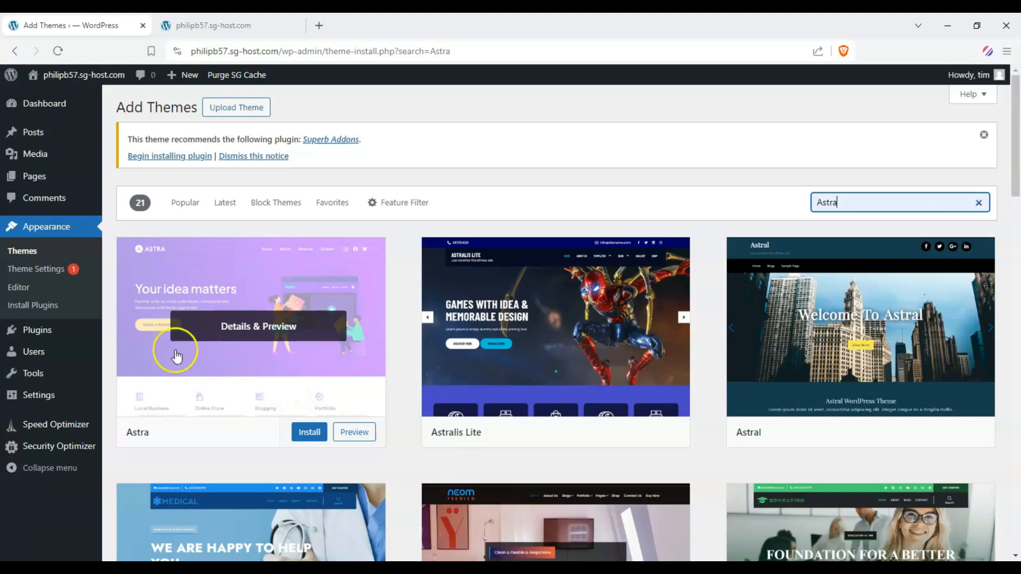
{"action": "left_click", "coordinate": [311, 433]}
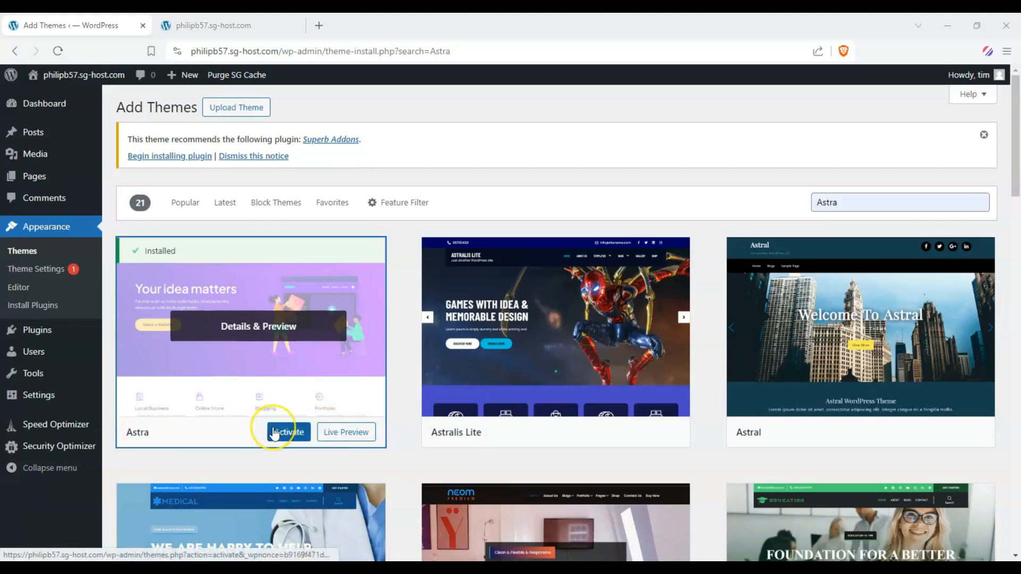
{"action": "left_click", "coordinate": [294, 435]}
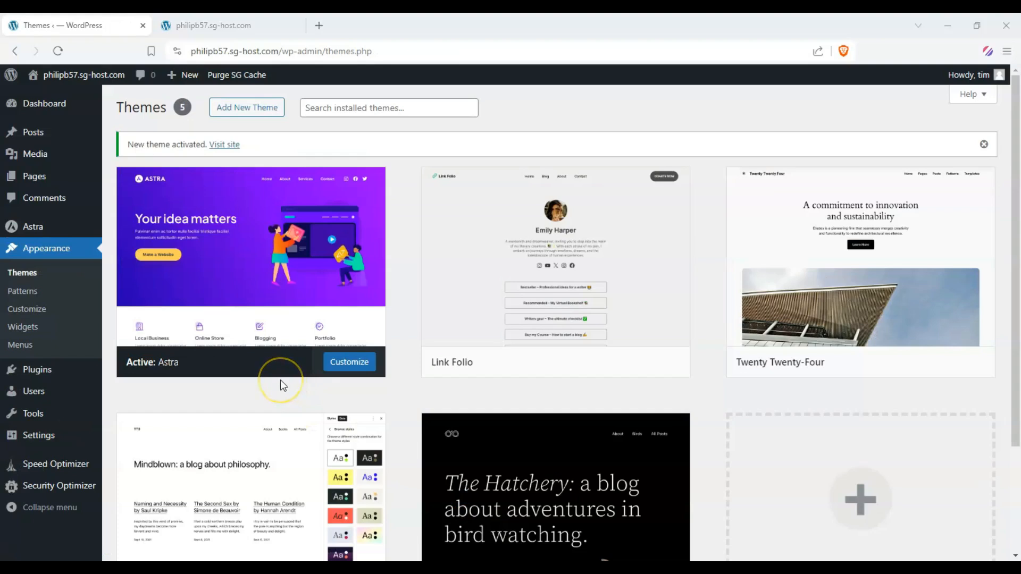
Open the Astra dashboard's Starter Templates section and install and activate the Starter Templates plugin
{"action": "left_click", "coordinate": [33, 229]}
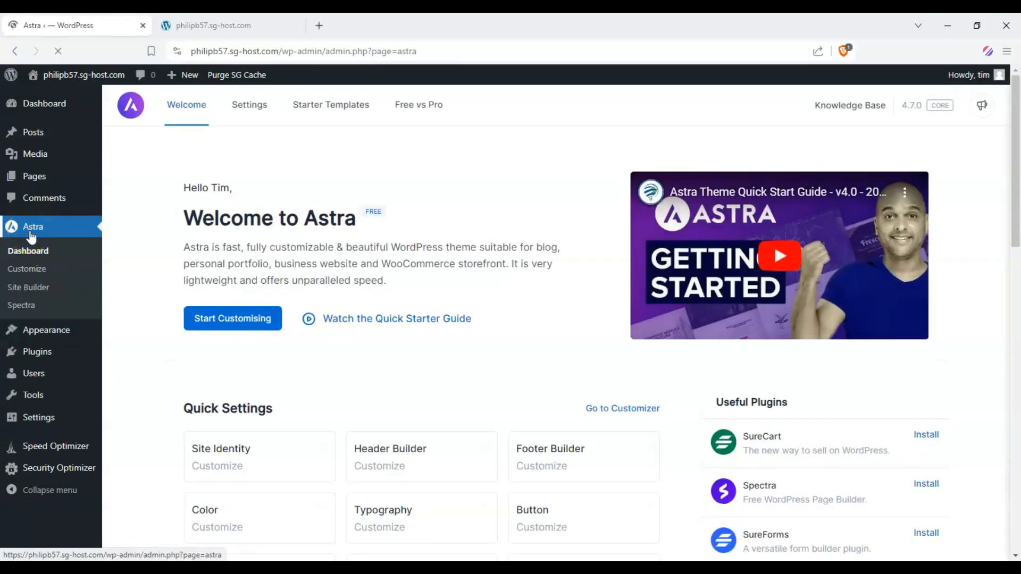
{"action": "scroll", "coordinate": [615, 257], "scroll_direction": "down", "scroll_amount": 2}
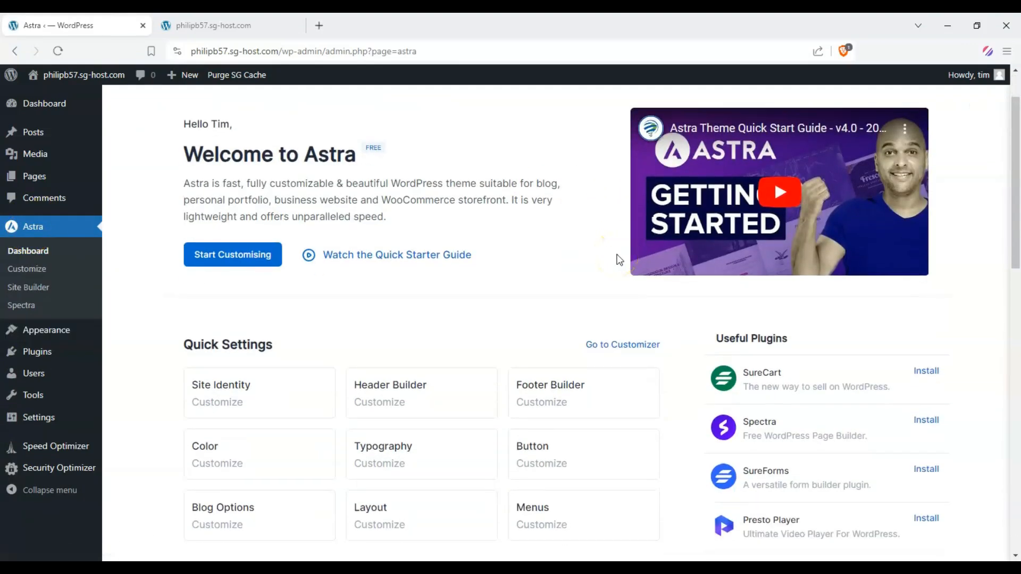
{"action": "scroll", "coordinate": [617, 259], "scroll_direction": "up", "scroll_amount": 2}
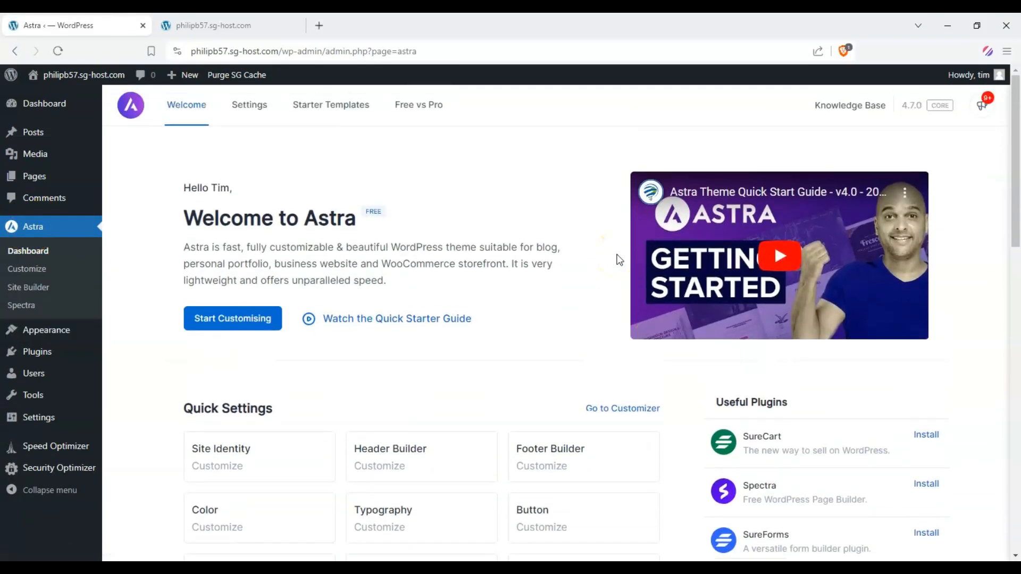
{"action": "left_click", "coordinate": [342, 109]}
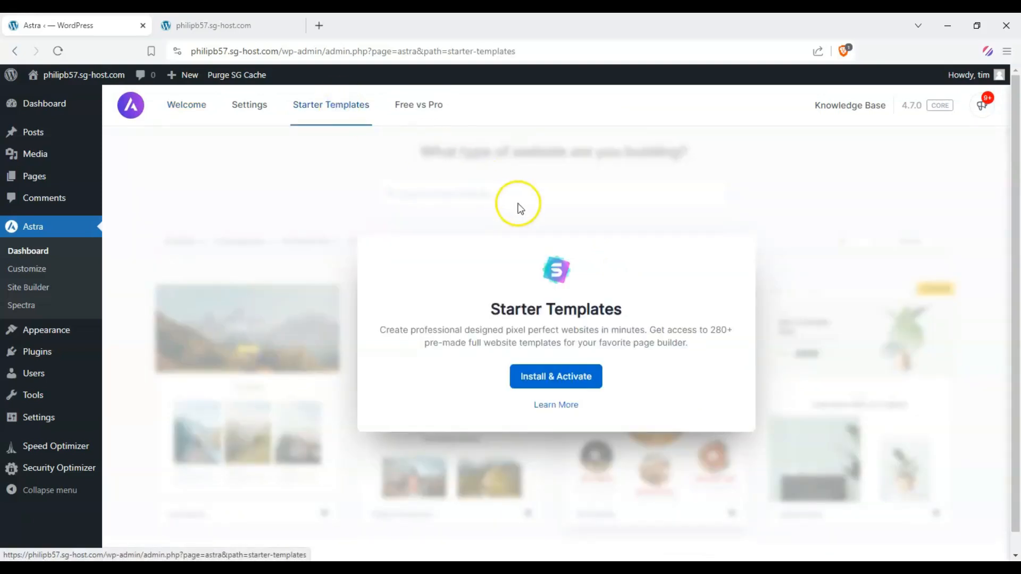
{"action": "left_click", "coordinate": [528, 375]}
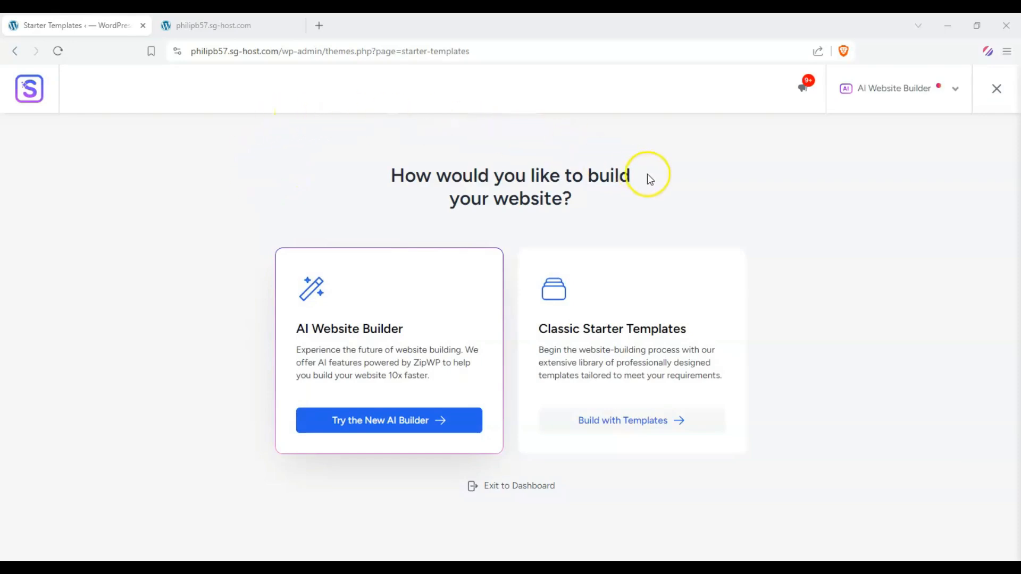
Choose to build the website with Classic Starter Templates
{"action": "double_click", "coordinate": [567, 335]}
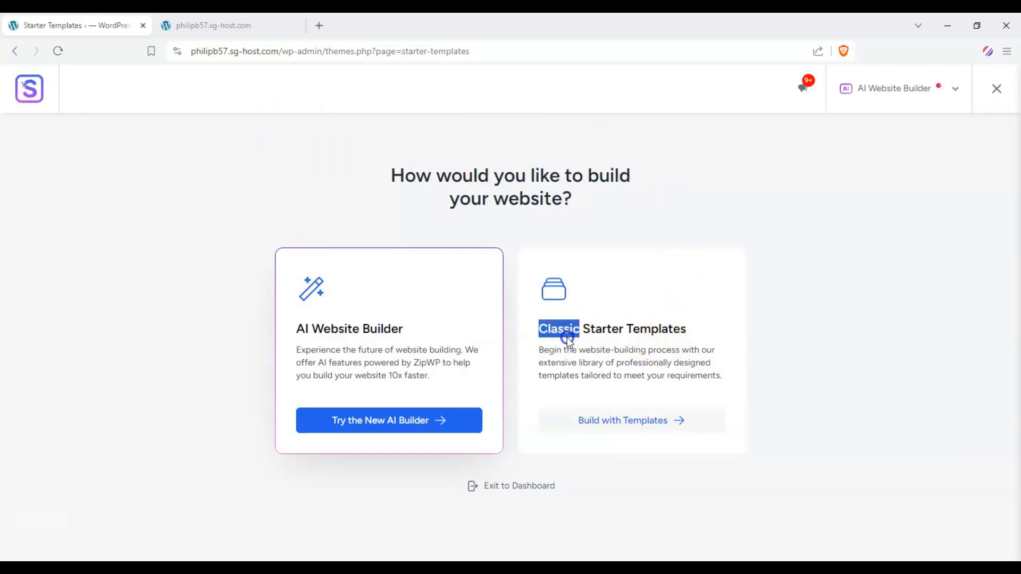
{"action": "left_click_drag", "start_coordinate": [567, 337], "coordinate": [723, 334]}
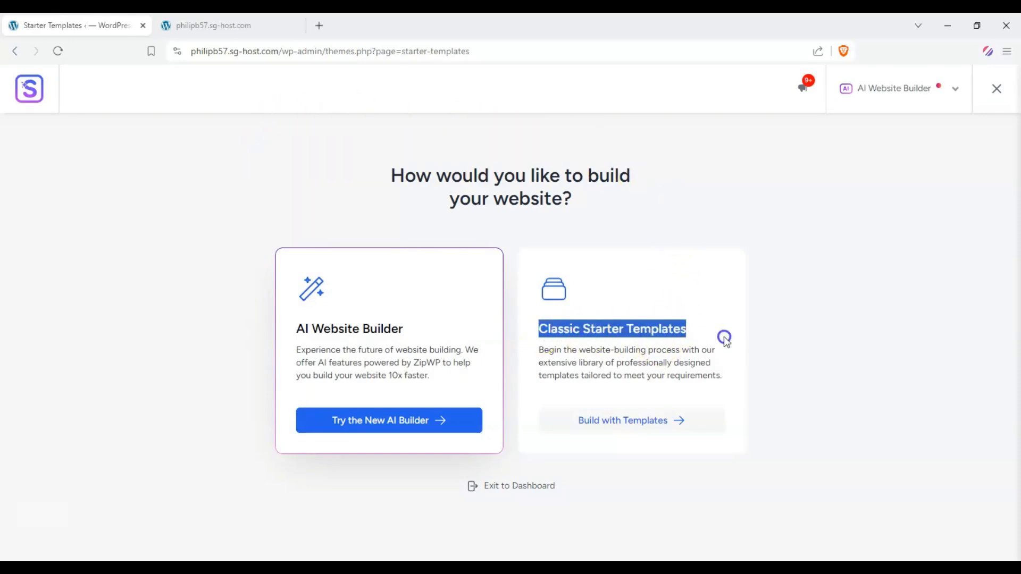
{"action": "left_click", "coordinate": [633, 430]}
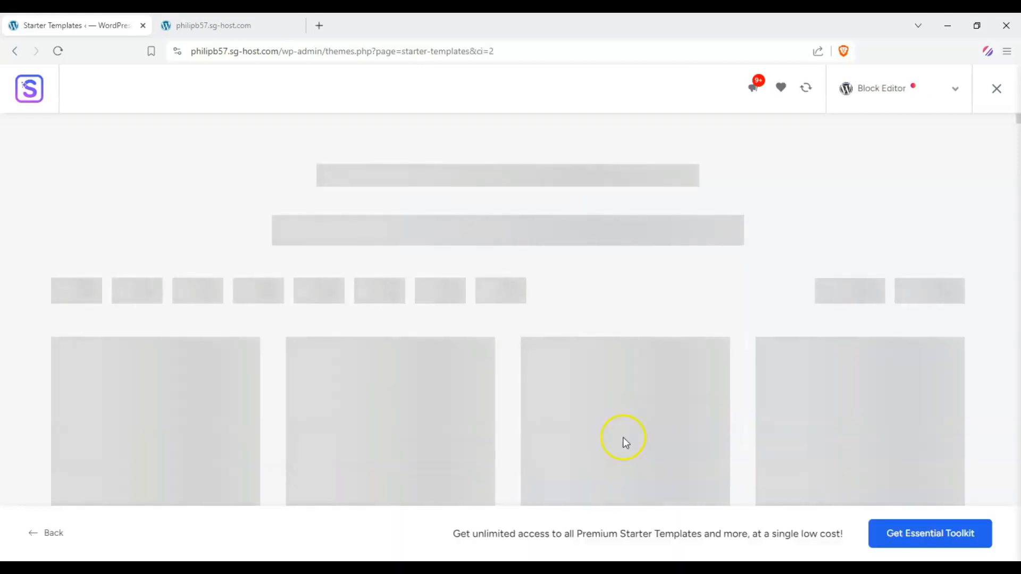
Browse the Starter Templates library
{"action": "scroll", "coordinate": [40, 240], "scroll_direction": "down", "scroll_amount": 5}
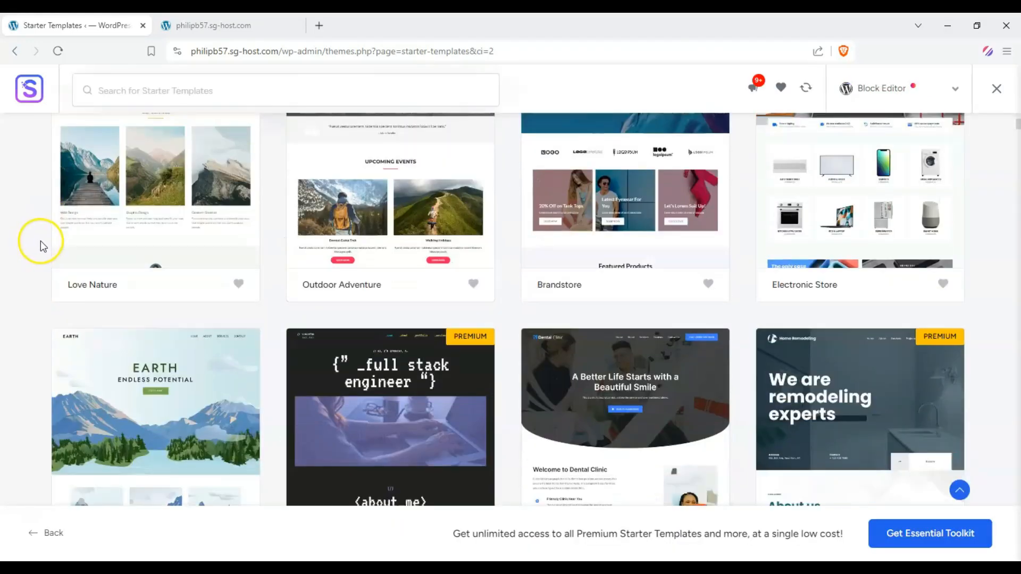
{"action": "scroll", "coordinate": [40, 241], "scroll_direction": "down", "scroll_amount": 15}
{"action": "scroll", "coordinate": [37, 243], "scroll_direction": "up", "scroll_amount": 5}
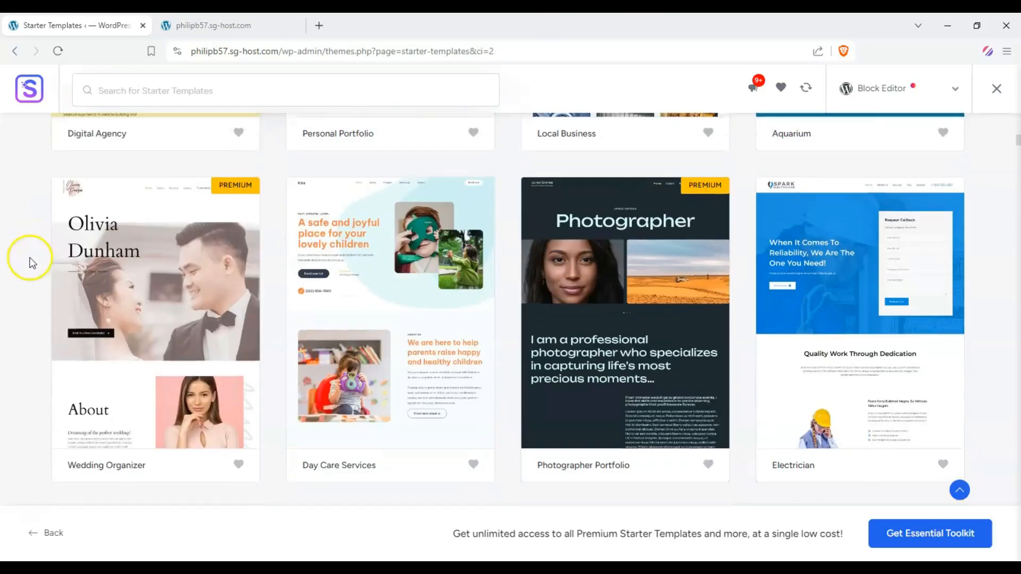
{"action": "scroll", "coordinate": [21, 282], "scroll_direction": "up", "scroll_amount": 3}
{"action": "scroll", "coordinate": [12, 304], "scroll_direction": "down", "scroll_amount": 1}
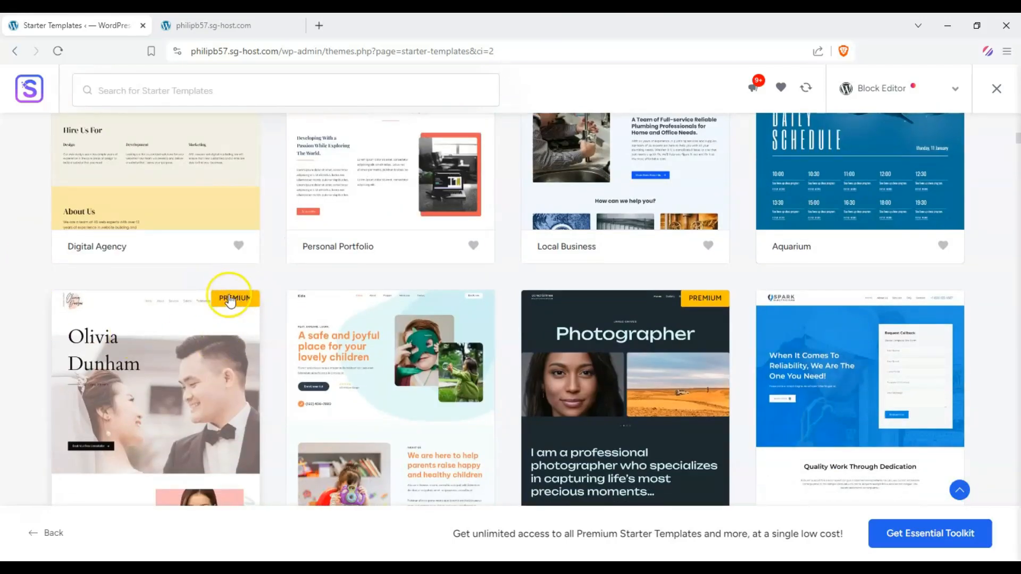
{"action": "left_click_drag", "start_coordinate": [577, 534], "coordinate": [834, 545]}
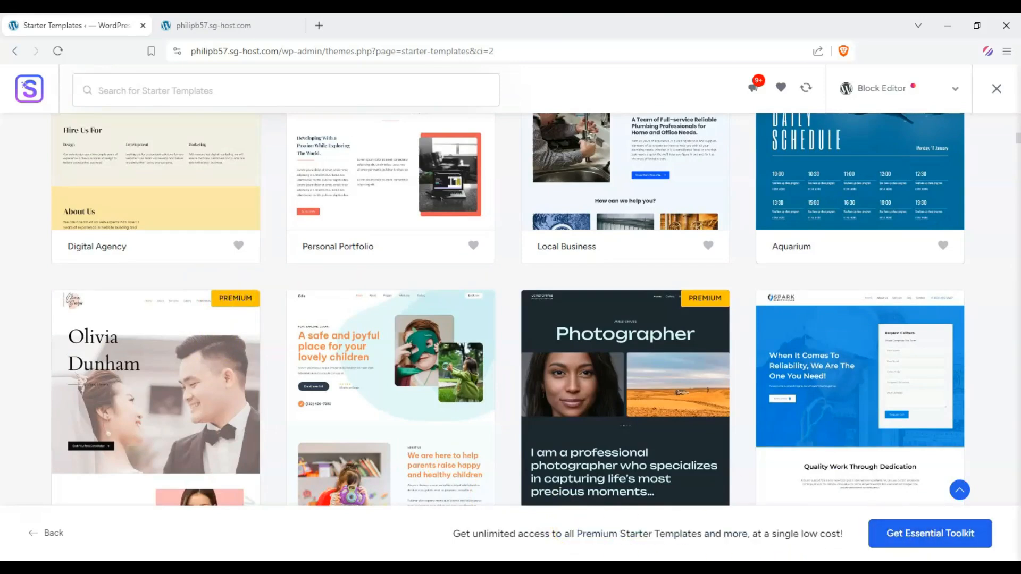
{"action": "scroll", "coordinate": [840, 217], "scroll_direction": "down", "scroll_amount": 5}
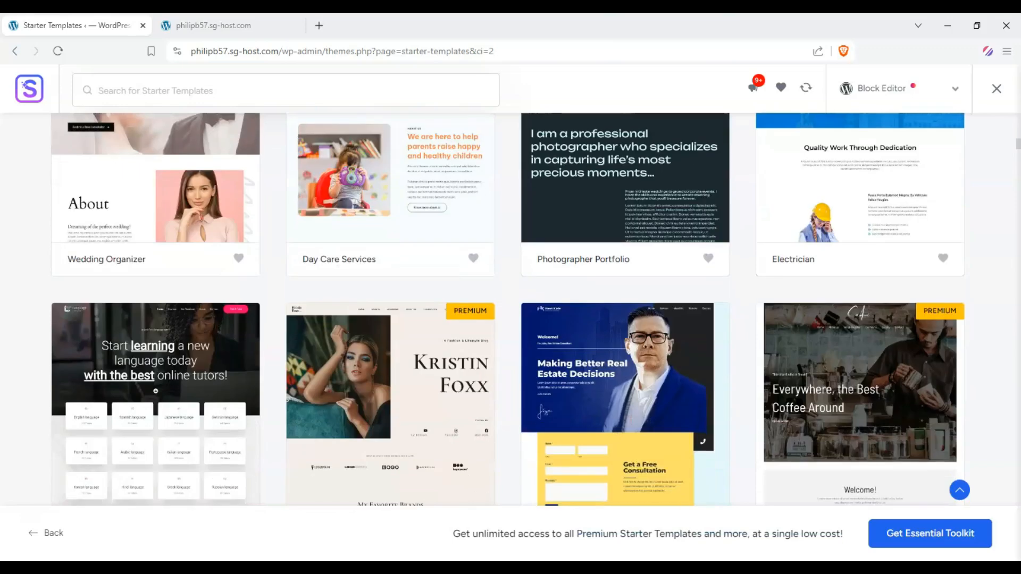
{"action": "scroll", "coordinate": [840, 217], "scroll_direction": "up", "scroll_amount": 8}
{"action": "left_click_drag", "start_coordinate": [1018, 134], "coordinate": [1018, 100]}
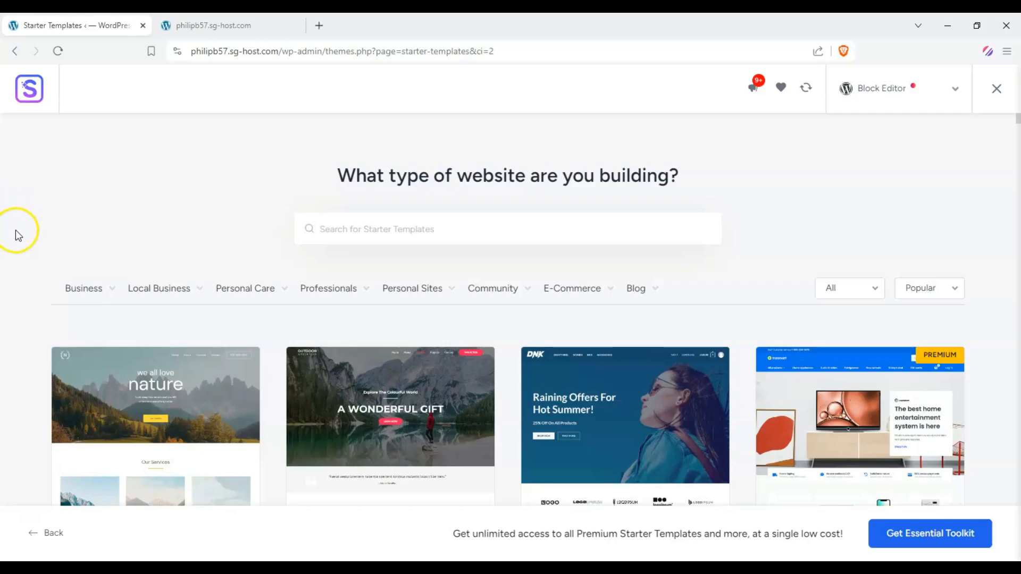
Search the starter templates for mechanic
{"action": "left_click", "coordinate": [457, 238]}
{"action": "type", "text": "me"}
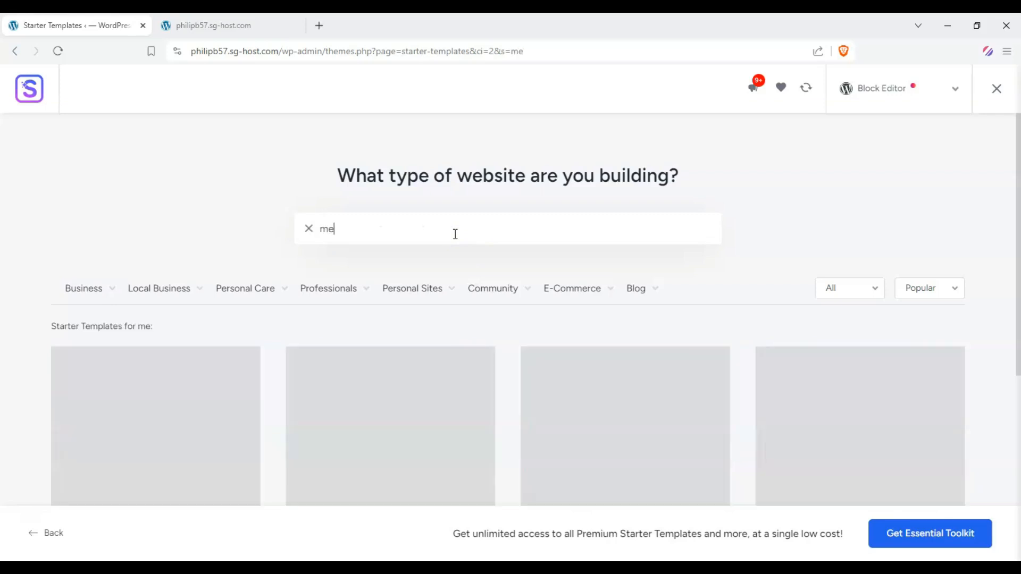
{"action": "type", "text": "chanic"}
{"action": "scroll", "coordinate": [94, 182], "scroll_direction": "down", "scroll_amount": 3}
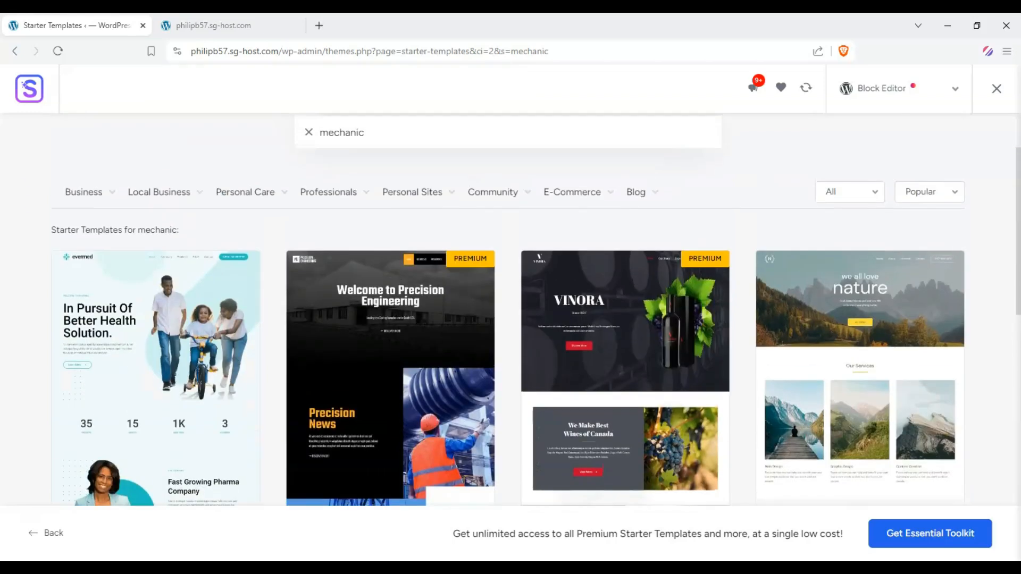
Browse the starter template results for mechanic
{"action": "scroll", "coordinate": [37, 207], "scroll_direction": "down", "scroll_amount": 5}
{"action": "scroll", "coordinate": [37, 207], "scroll_direction": "up", "scroll_amount": 4}
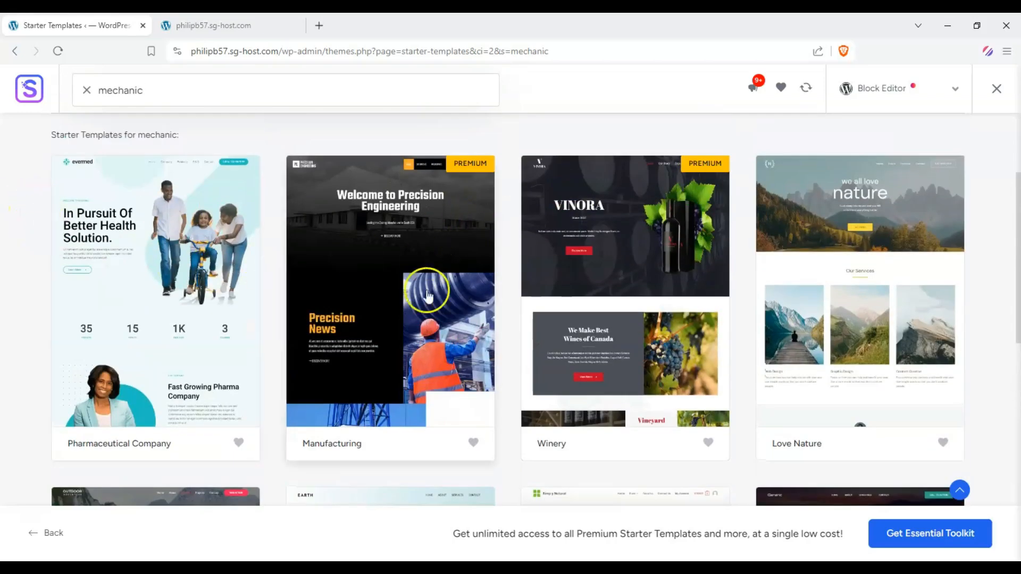
{"action": "scroll", "coordinate": [381, 233], "scroll_direction": "up", "scroll_amount": 3}
Search the starter templates for food blog and browse the matching templates
{"action": "left_click_drag", "start_coordinate": [452, 124], "coordinate": [200, 133]}
{"action": "type", "text": "f"}
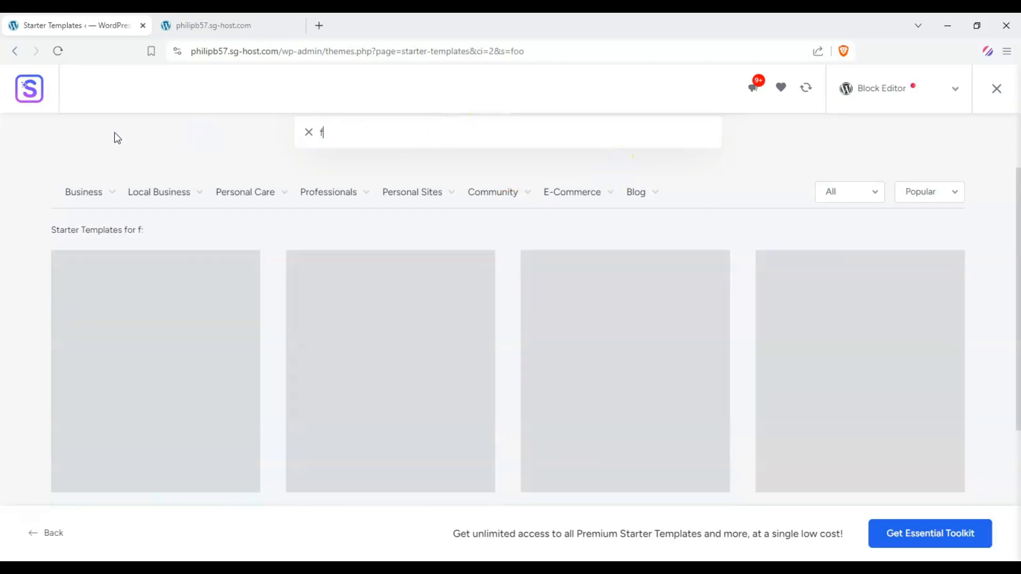
{"action": "type", "text": "ood blog"}
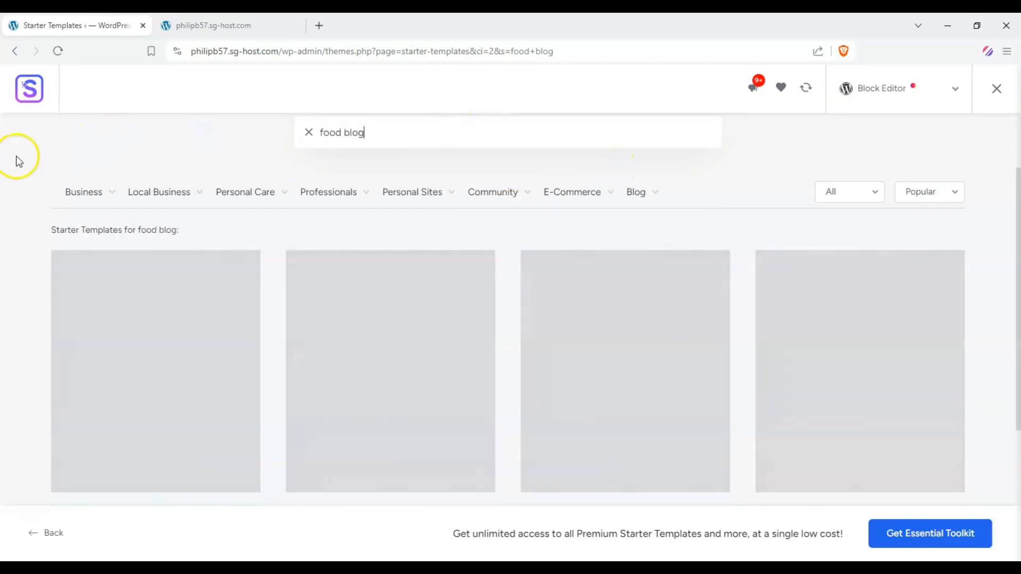
{"action": "scroll", "coordinate": [16, 160], "scroll_direction": "down", "scroll_amount": 3}
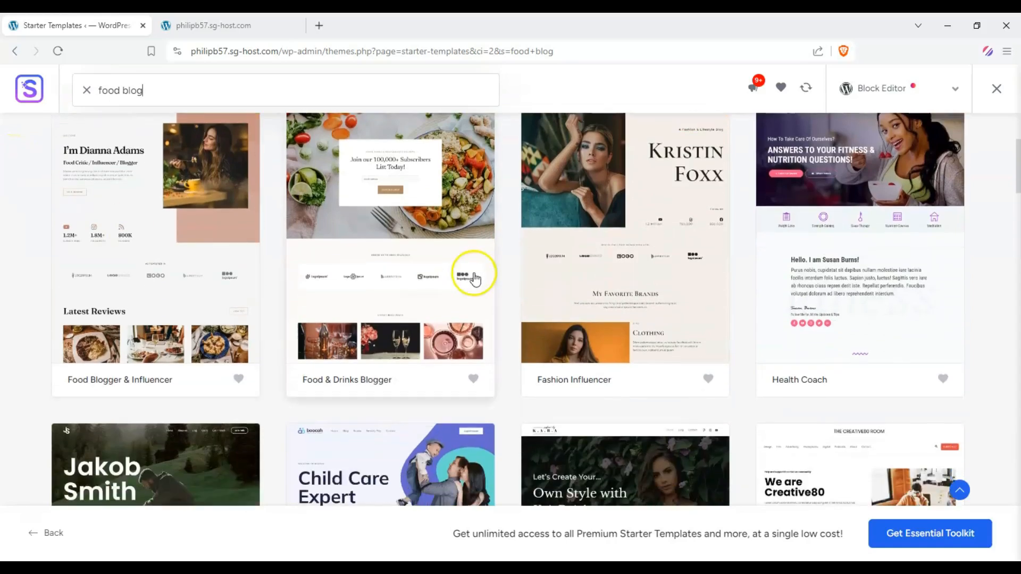
{"action": "scroll", "coordinate": [410, 274], "scroll_direction": "up", "scroll_amount": 3}
{"action": "scroll", "coordinate": [429, 284], "scroll_direction": "down", "scroll_amount": 5}
{"action": "scroll", "coordinate": [216, 278], "scroll_direction": "down", "scroll_amount": 1}
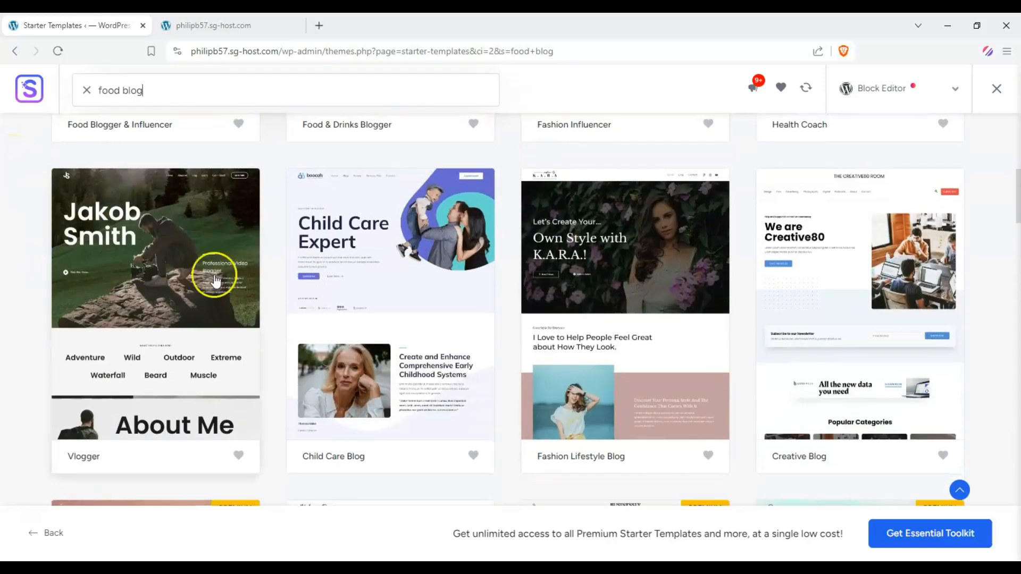
{"action": "scroll", "coordinate": [803, 296], "scroll_direction": "up", "scroll_amount": 8}
{"action": "mouse_move", "coordinate": [362, 242]}
{"action": "scroll", "coordinate": [372, 234], "scroll_direction": "up", "scroll_amount": 1}
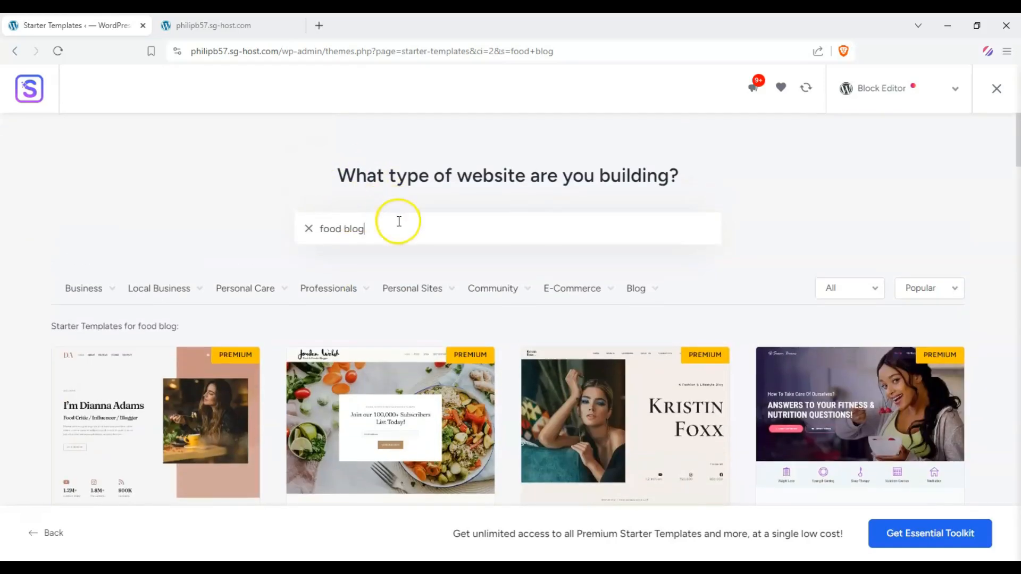
Search the starter templates for music teacher and browse the matching templates
{"action": "triple_click", "coordinate": [395, 224]}
{"action": "type", "text": "music teacher"}
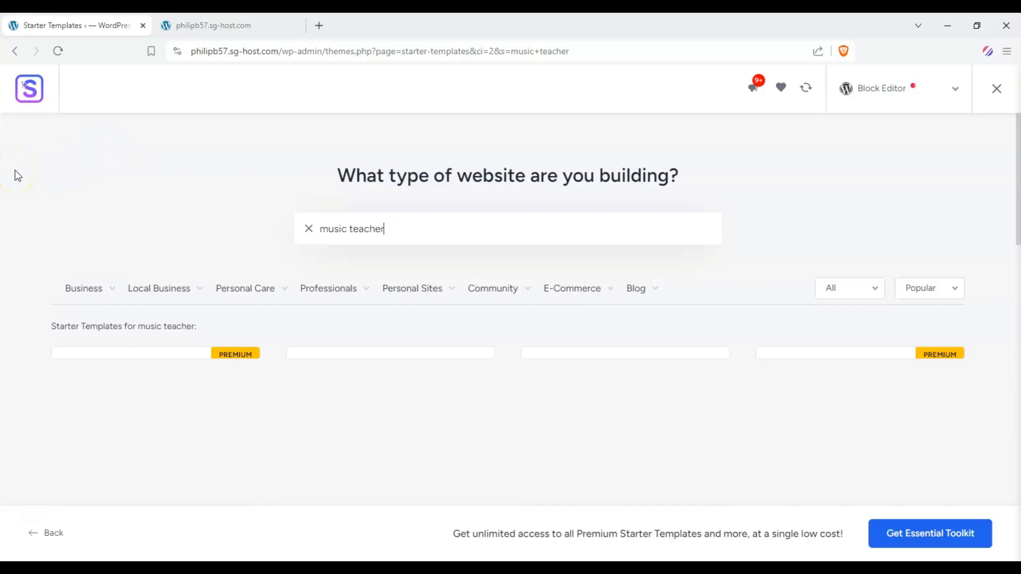
{"action": "scroll", "coordinate": [15, 170], "scroll_direction": "down", "scroll_amount": 6}
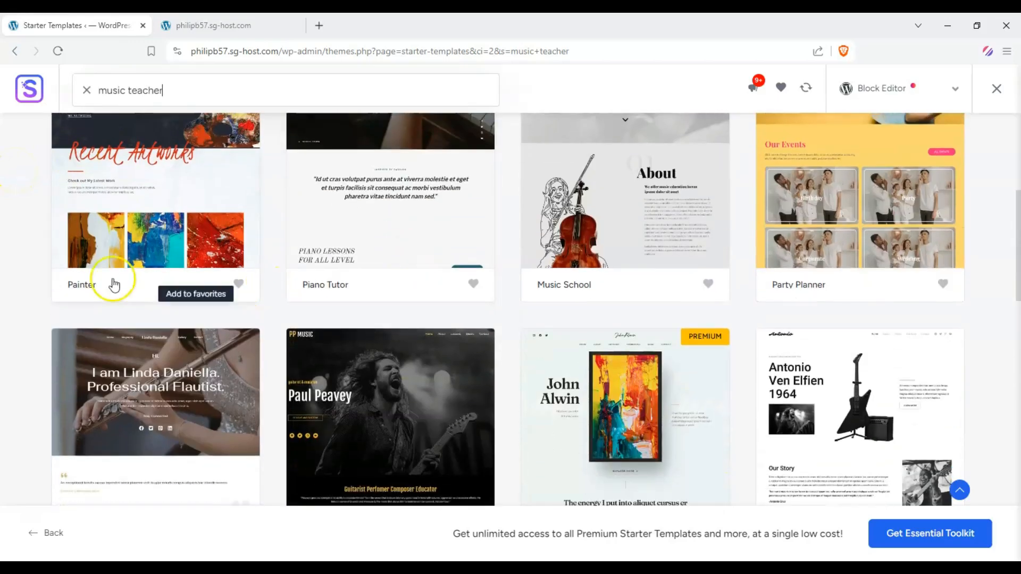
{"action": "scroll", "coordinate": [113, 285], "scroll_direction": "up", "scroll_amount": 1}
{"action": "scroll", "coordinate": [176, 282], "scroll_direction": "down", "scroll_amount": 4}
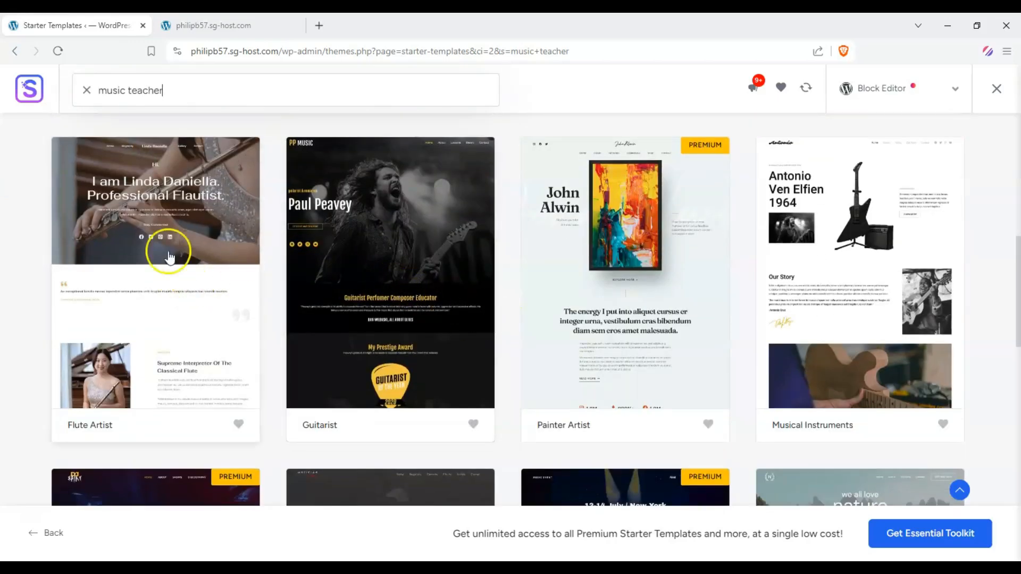
{"action": "scroll", "coordinate": [394, 297], "scroll_direction": "up", "scroll_amount": 5}
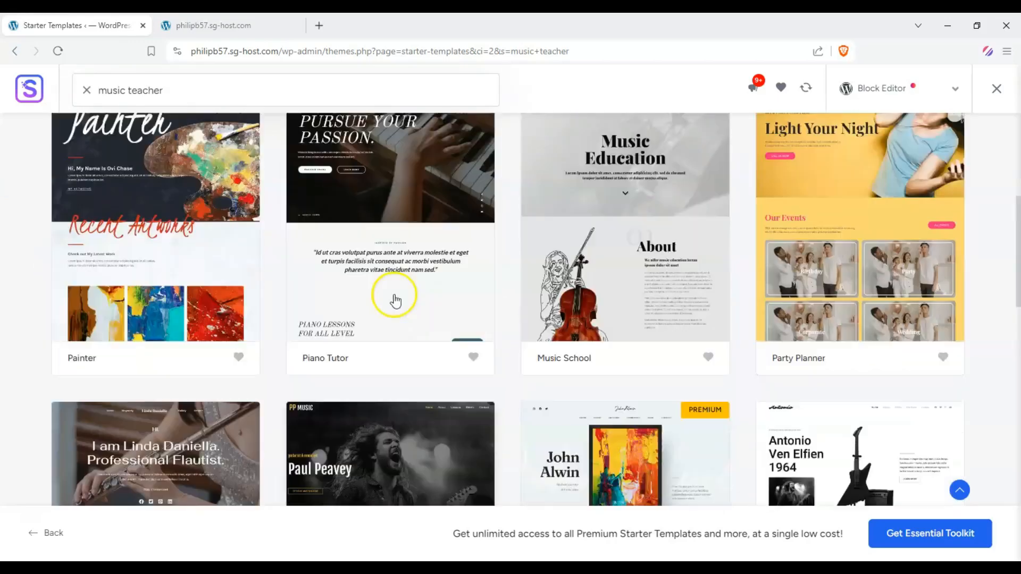
{"action": "scroll", "coordinate": [394, 298], "scroll_direction": "up", "scroll_amount": 5}
Clear the search and filter the templates by the Hotel & Travel business category, browsing the results
{"action": "left_click", "coordinate": [309, 229]}
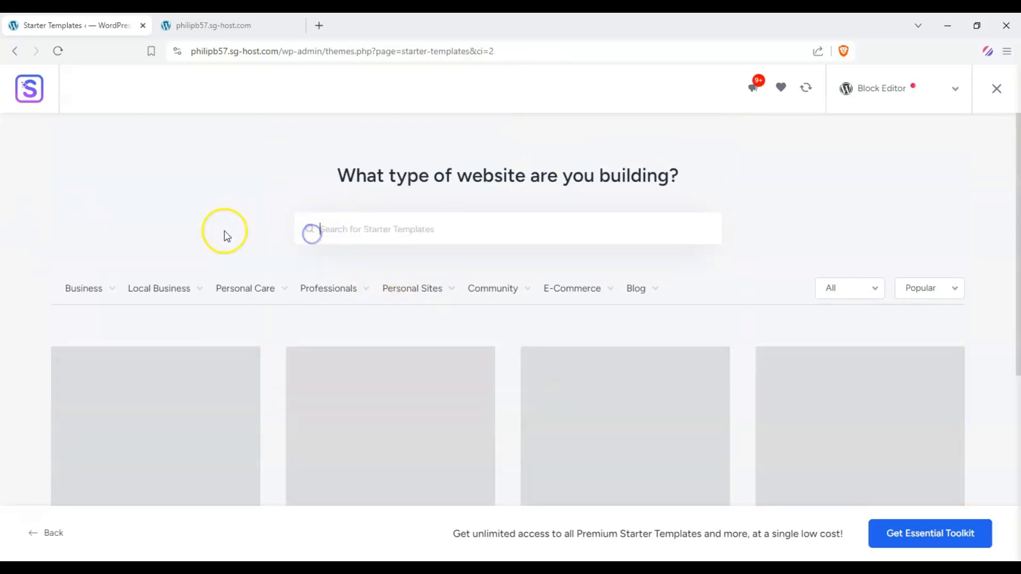
{"action": "mouse_move", "coordinate": [120, 288]}
{"action": "scroll", "coordinate": [115, 290], "scroll_direction": "down", "scroll_amount": 3}
{"action": "scroll", "coordinate": [112, 266], "scroll_direction": "up", "scroll_amount": 2}
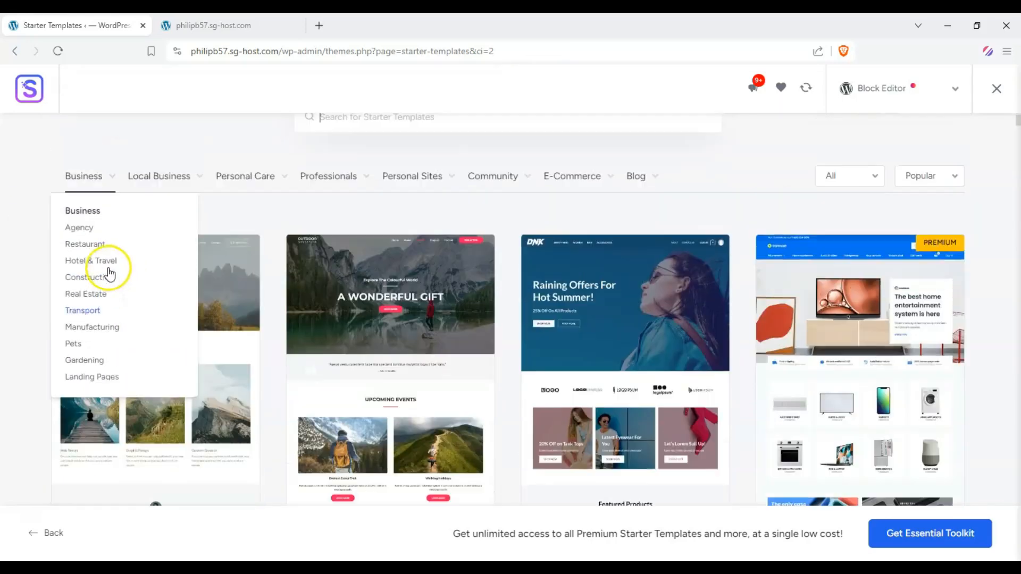
{"action": "left_click", "coordinate": [109, 307]}
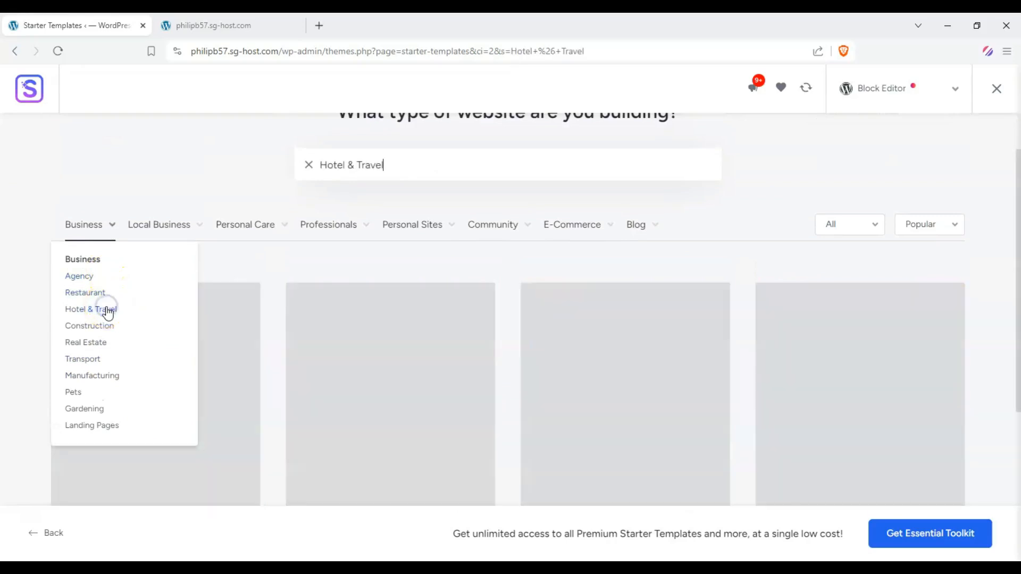
{"action": "left_click", "coordinate": [97, 308]}
{"action": "scroll", "coordinate": [75, 257], "scroll_direction": "down", "scroll_amount": 15}
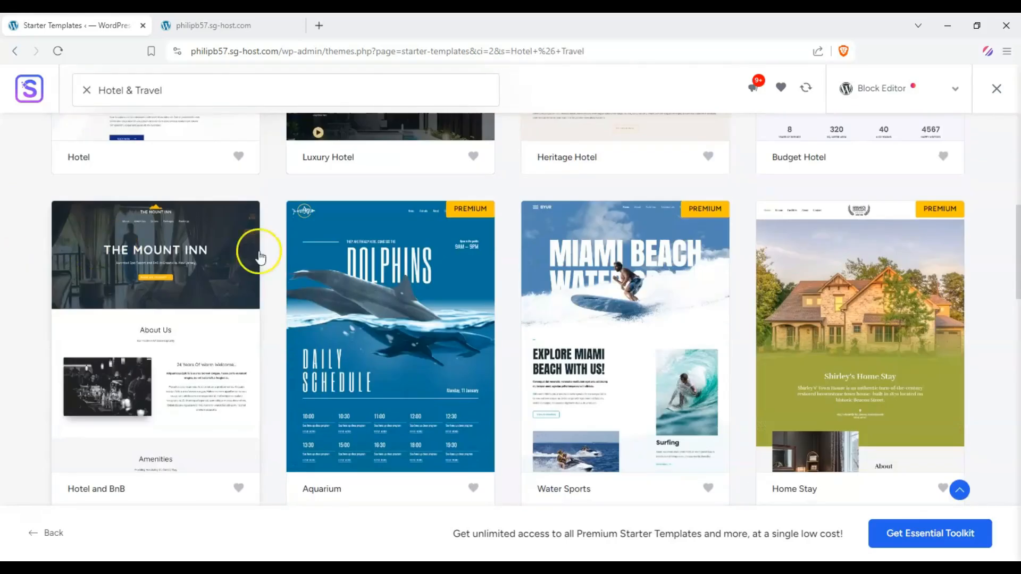
{"action": "scroll", "coordinate": [322, 234], "scroll_direction": "up", "scroll_amount": 2}
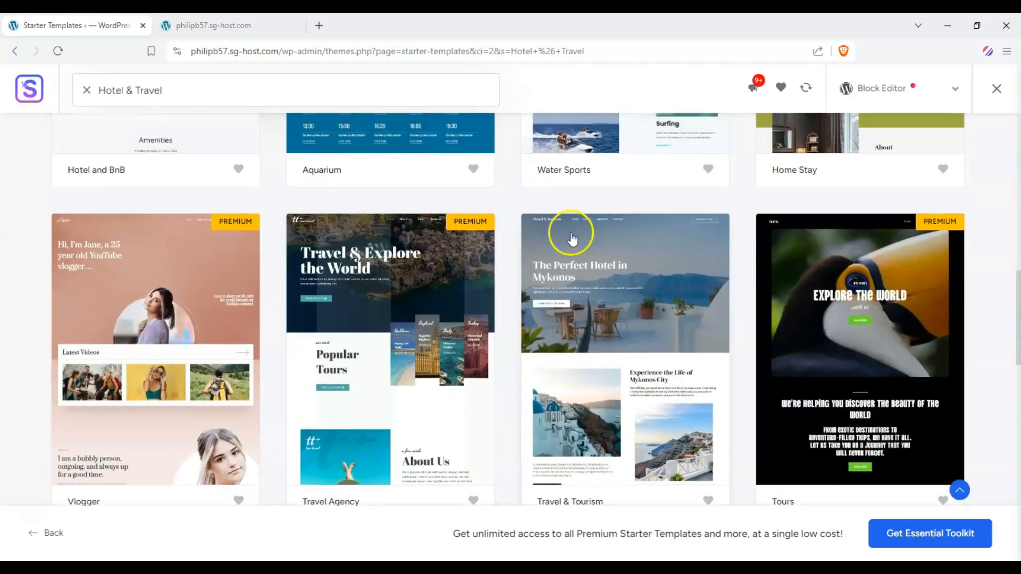
{"action": "scroll", "coordinate": [577, 294], "scroll_direction": "down", "scroll_amount": 3}
{"action": "scroll", "coordinate": [171, 292], "scroll_direction": "up", "scroll_amount": 15}
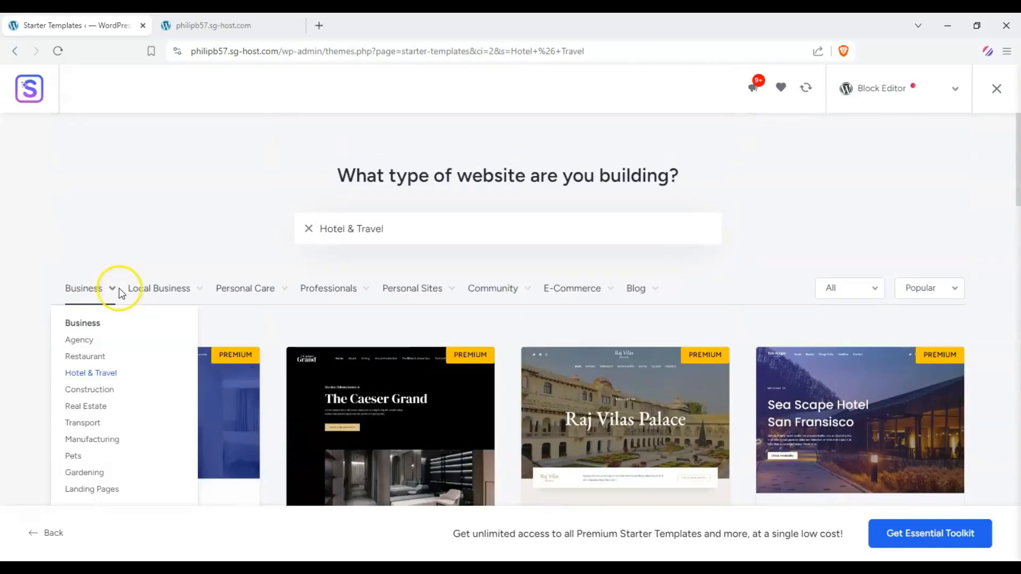
Filter the templates by the Photography professionals category and browse the results
{"action": "mouse_move", "coordinate": [142, 285]}
{"action": "scroll", "coordinate": [150, 285], "scroll_direction": "down", "scroll_amount": 1}
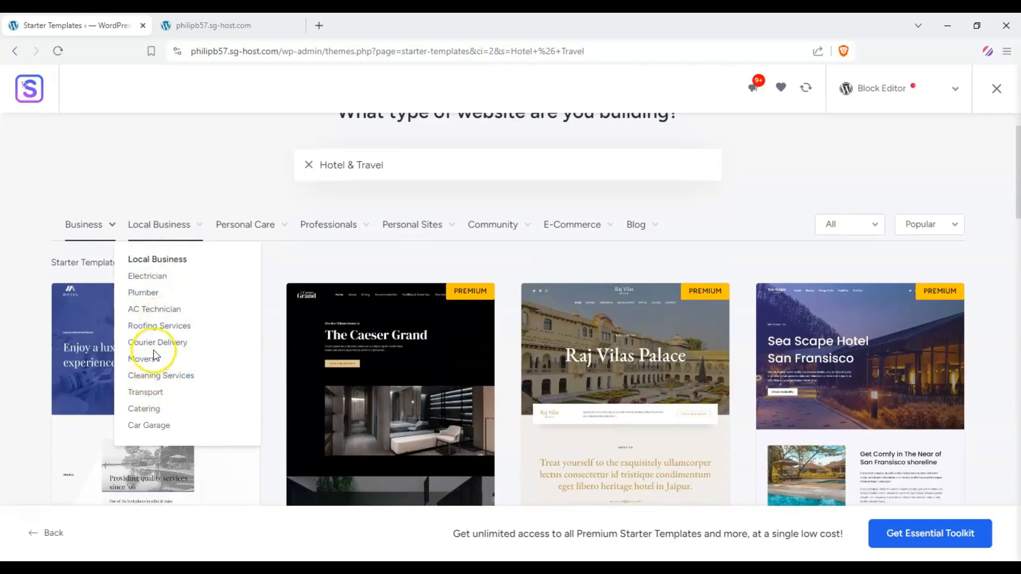
{"action": "mouse_move", "coordinate": [266, 225]}
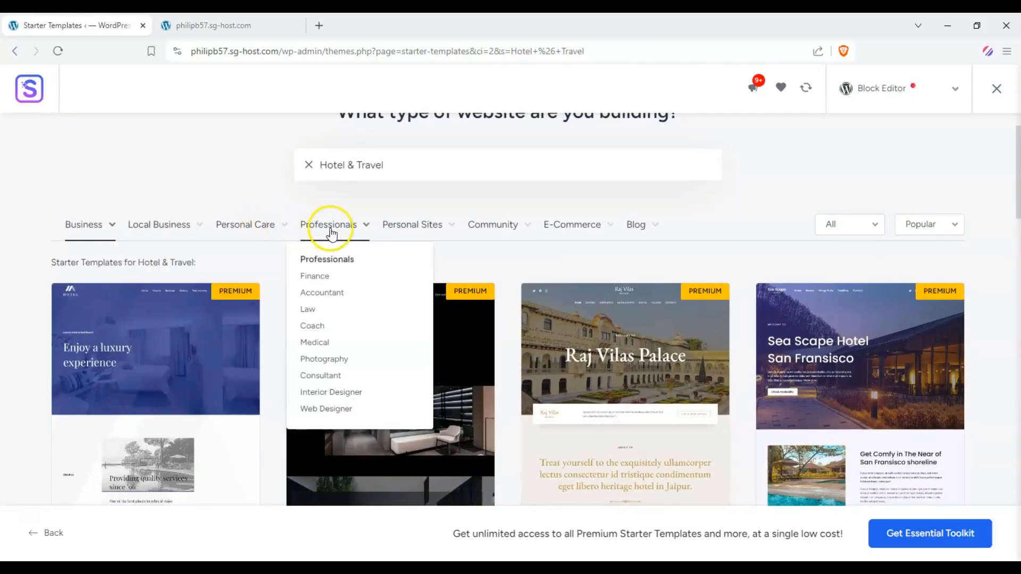
{"action": "left_click", "coordinate": [337, 364]}
{"action": "scroll", "coordinate": [8, 297], "scroll_direction": "down", "scroll_amount": 3}
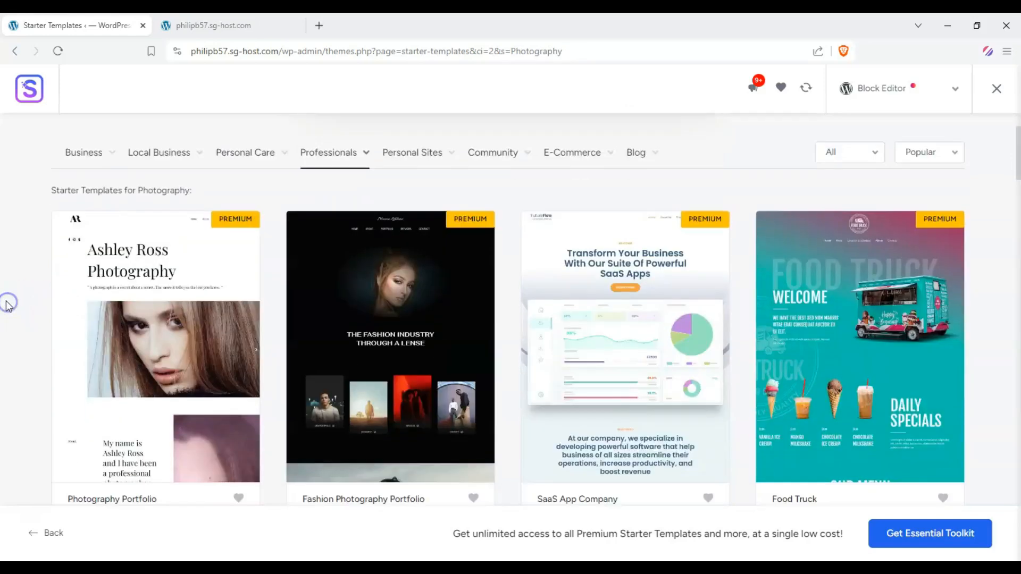
{"action": "scroll", "coordinate": [29, 271], "scroll_direction": "down", "scroll_amount": 6}
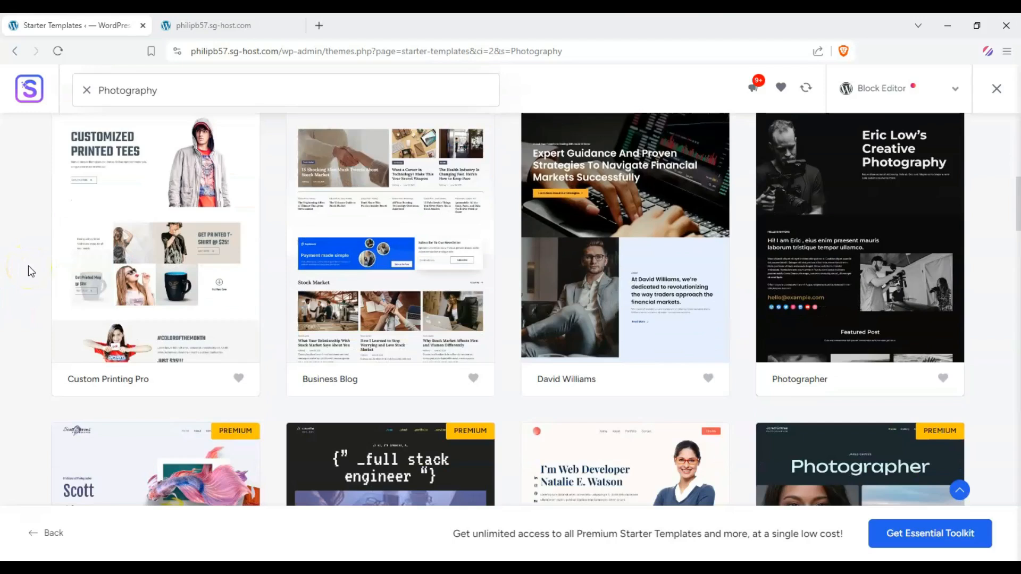
{"action": "scroll", "coordinate": [29, 271], "scroll_direction": "up", "scroll_amount": 4}
{"action": "scroll", "coordinate": [31, 268], "scroll_direction": "up", "scroll_amount": 4}
{"action": "mouse_move", "coordinate": [471, 232]}
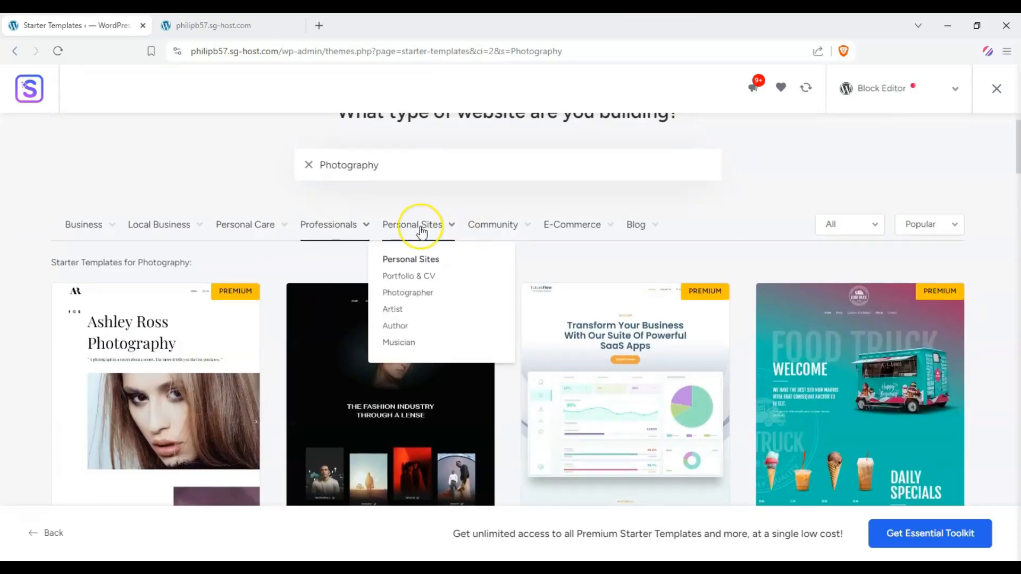
Filter the templates by the Church community category and browse the results
{"action": "left_click", "coordinate": [496, 227]}
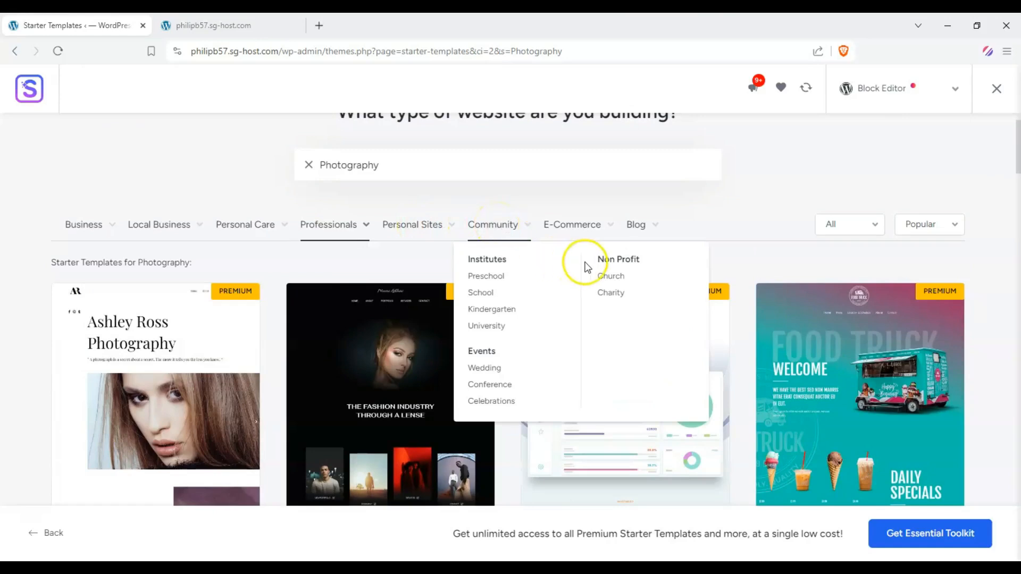
{"action": "left_click", "coordinate": [609, 275]}
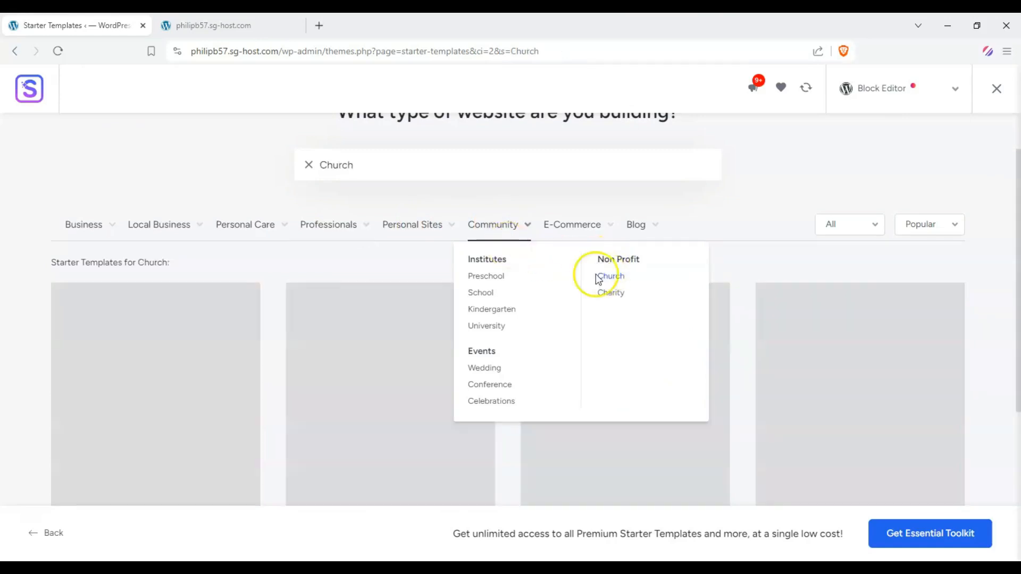
{"action": "scroll", "coordinate": [609, 275], "scroll_direction": "down", "scroll_amount": 3}
{"action": "scroll", "coordinate": [508, 312], "scroll_direction": "up", "scroll_amount": 1}
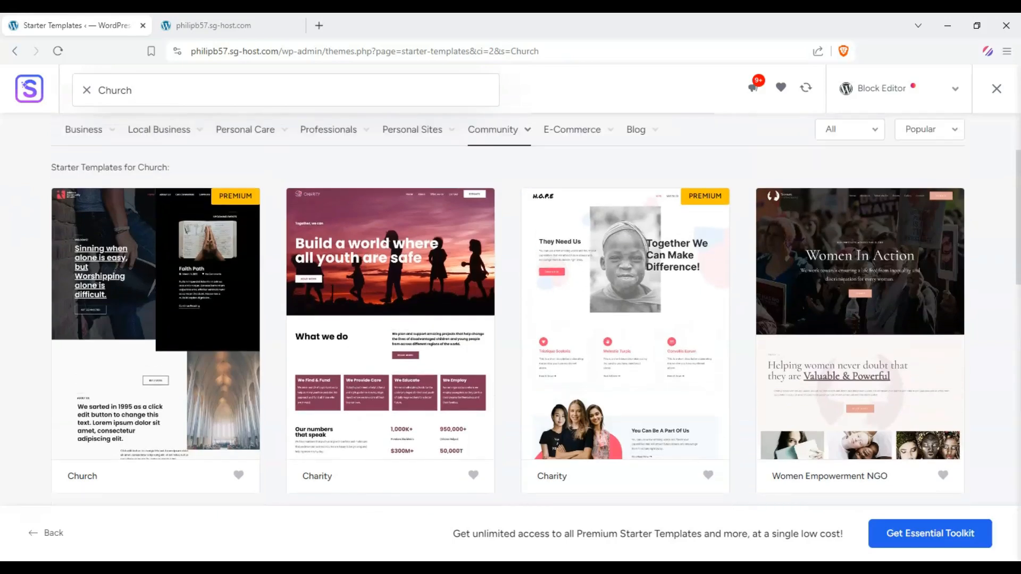
{"action": "scroll", "coordinate": [508, 311], "scroll_direction": "down", "scroll_amount": 1}
{"action": "scroll", "coordinate": [507, 311], "scroll_direction": "up", "scroll_amount": 3}
Filter the templates by the Online Shop e-commerce category and browse the results
{"action": "left_click", "coordinate": [581, 295]}
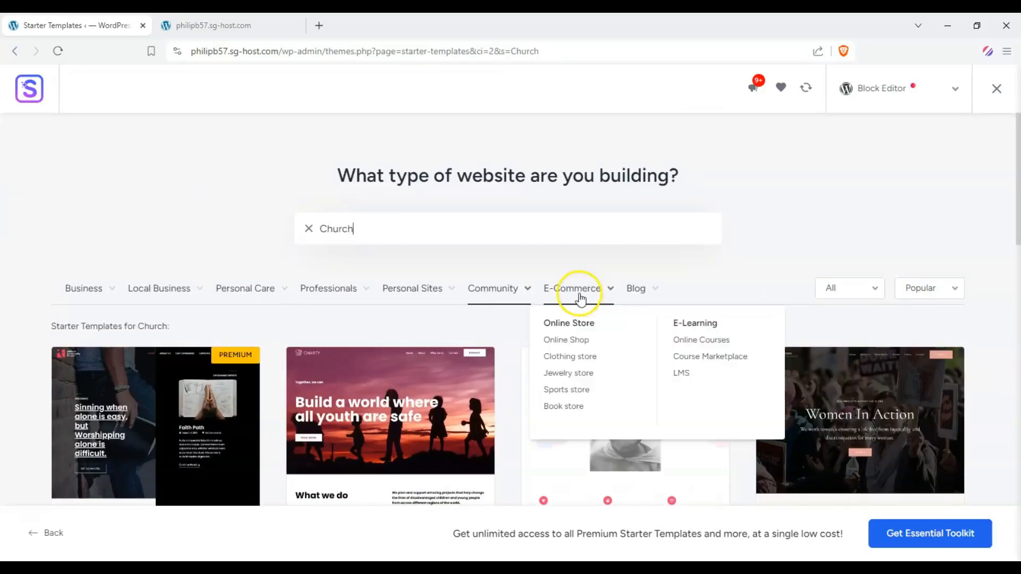
{"action": "left_click", "coordinate": [575, 344]}
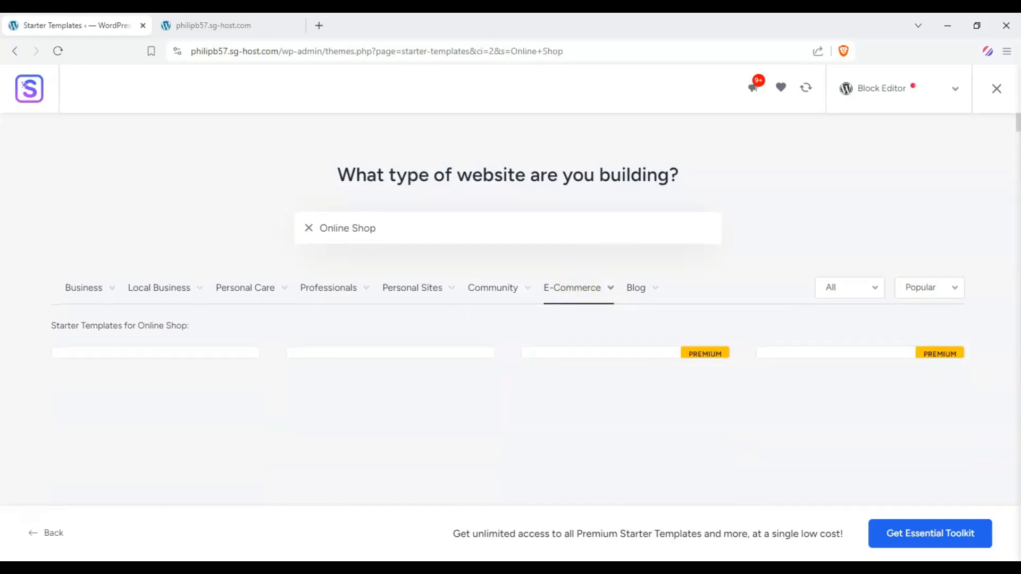
{"action": "scroll", "coordinate": [167, 290], "scroll_direction": "down", "scroll_amount": 3}
{"action": "scroll", "coordinate": [21, 248], "scroll_direction": "down", "scroll_amount": 7}
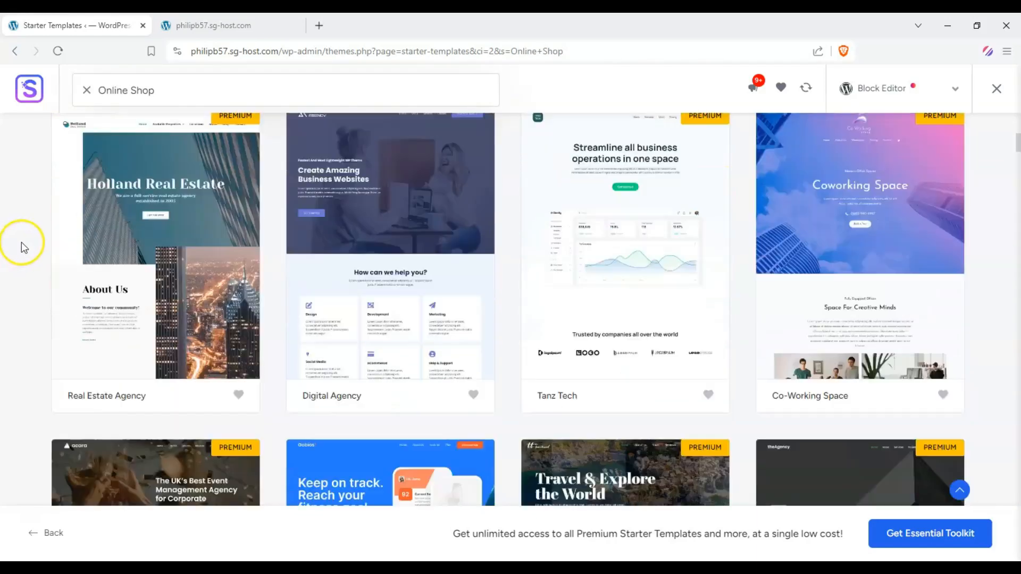
{"action": "scroll", "coordinate": [62, 253], "scroll_direction": "up", "scroll_amount": 2}
{"action": "scroll", "coordinate": [63, 254], "scroll_direction": "up", "scroll_amount": 8}
Filter the templates by the Book store e-commerce category and browse the results
{"action": "left_click", "coordinate": [572, 293]}
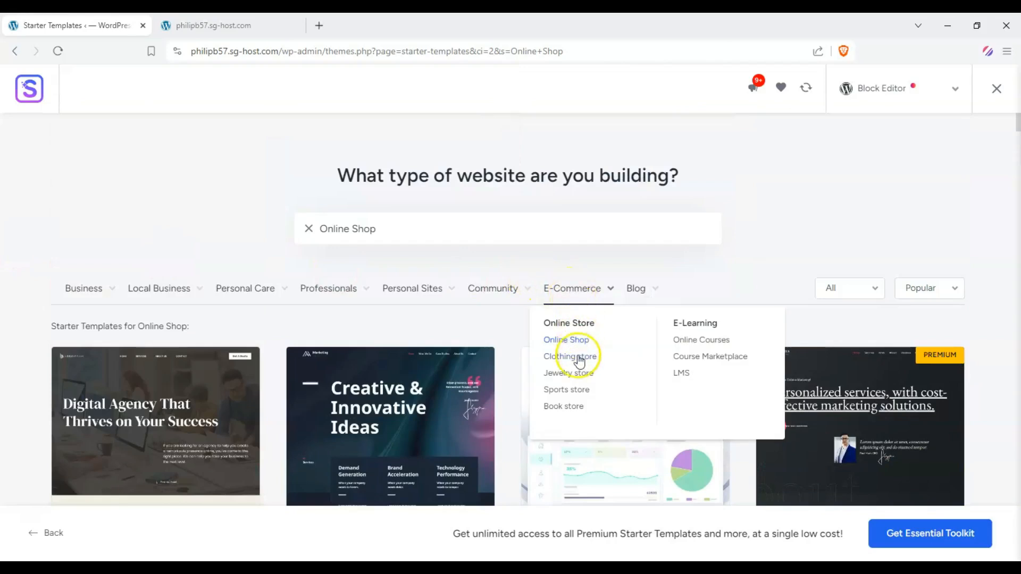
{"action": "left_click", "coordinate": [566, 407]}
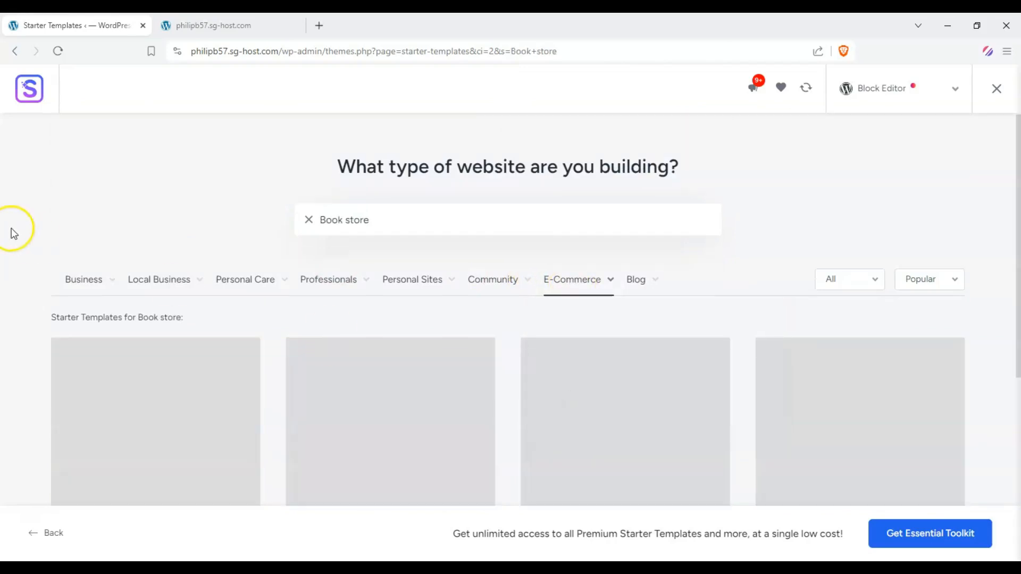
{"action": "scroll", "coordinate": [11, 234], "scroll_direction": "down", "scroll_amount": 5}
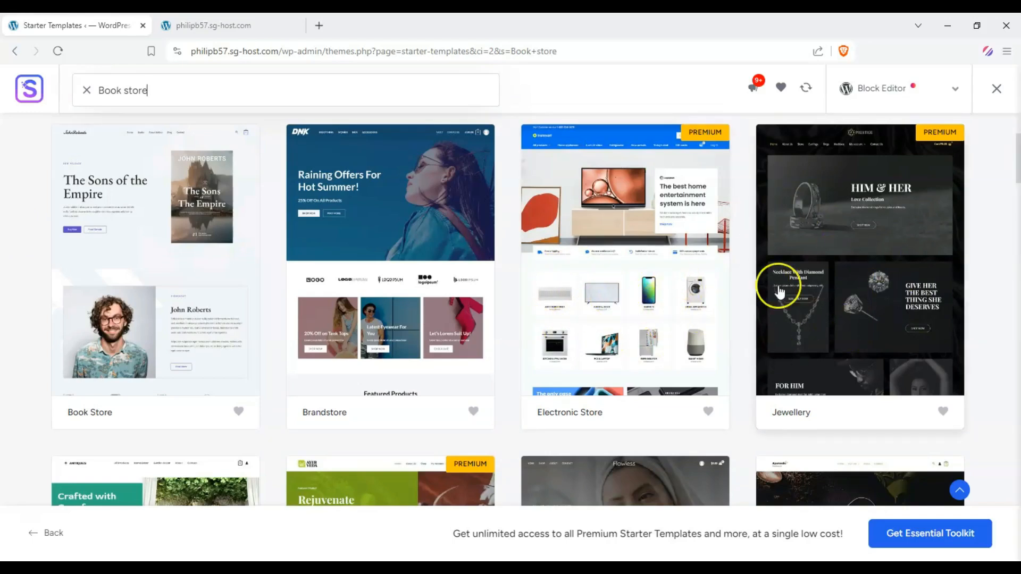
{"action": "scroll", "coordinate": [574, 263], "scroll_direction": "down", "scroll_amount": 3}
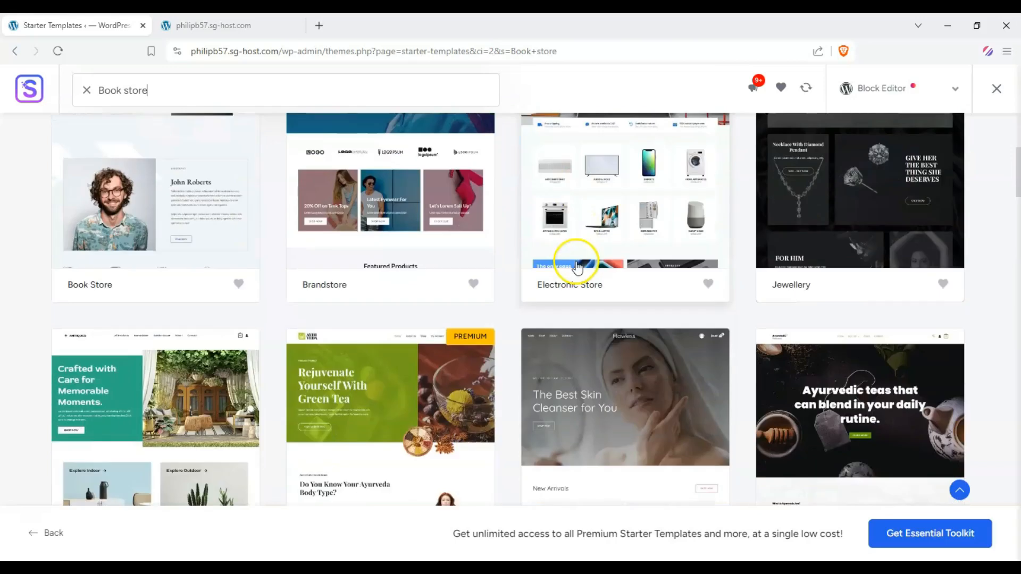
{"action": "scroll", "coordinate": [583, 271], "scroll_direction": "up", "scroll_amount": 10}
{"action": "mouse_move", "coordinate": [631, 278]}
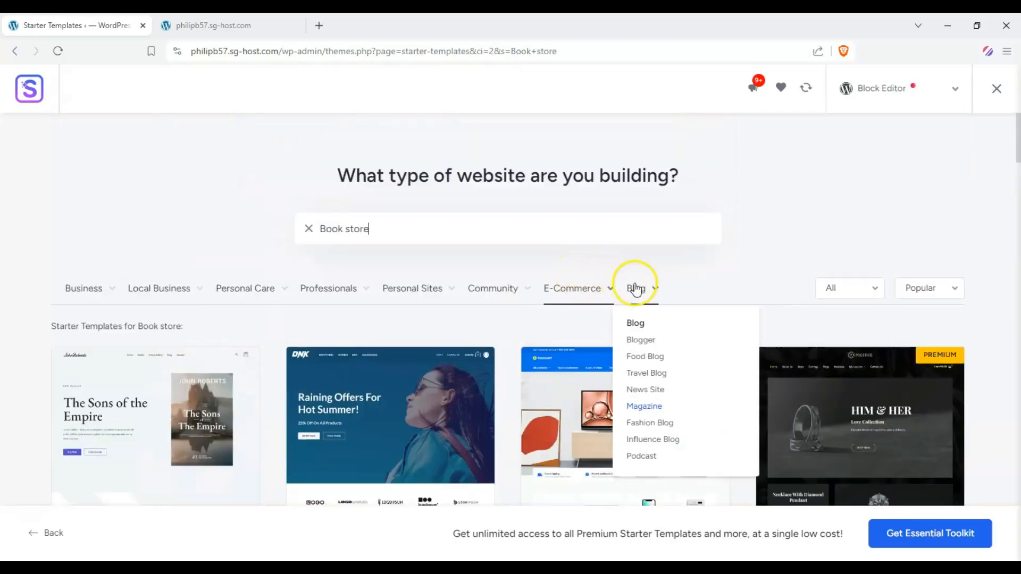
Filter the templates by the Blogger blog category and browse the results
{"action": "left_click", "coordinate": [644, 340]}
{"action": "scroll", "coordinate": [645, 342], "scroll_direction": "down", "scroll_amount": 8}
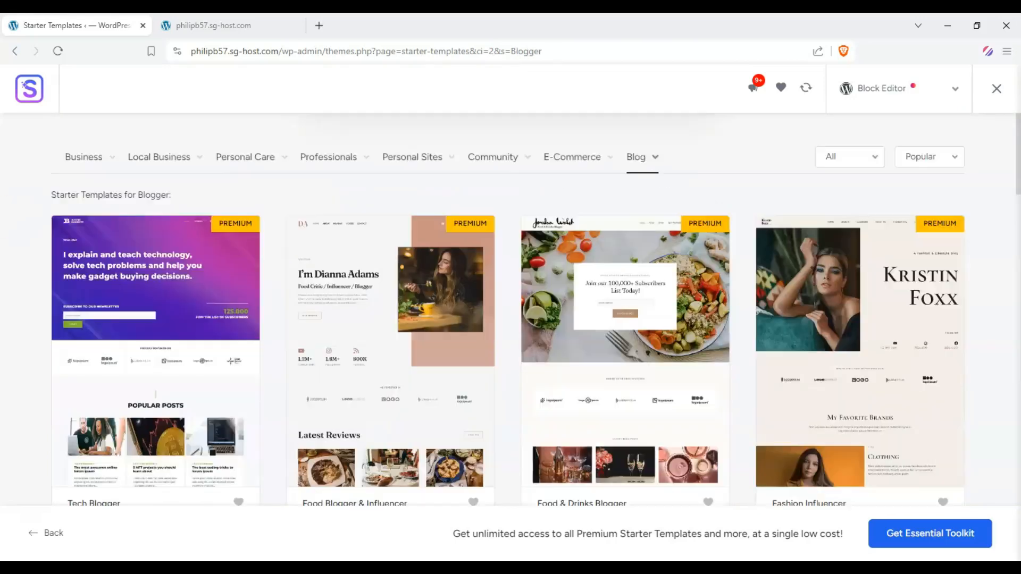
{"action": "scroll", "coordinate": [536, 309], "scroll_direction": "down", "scroll_amount": 8}
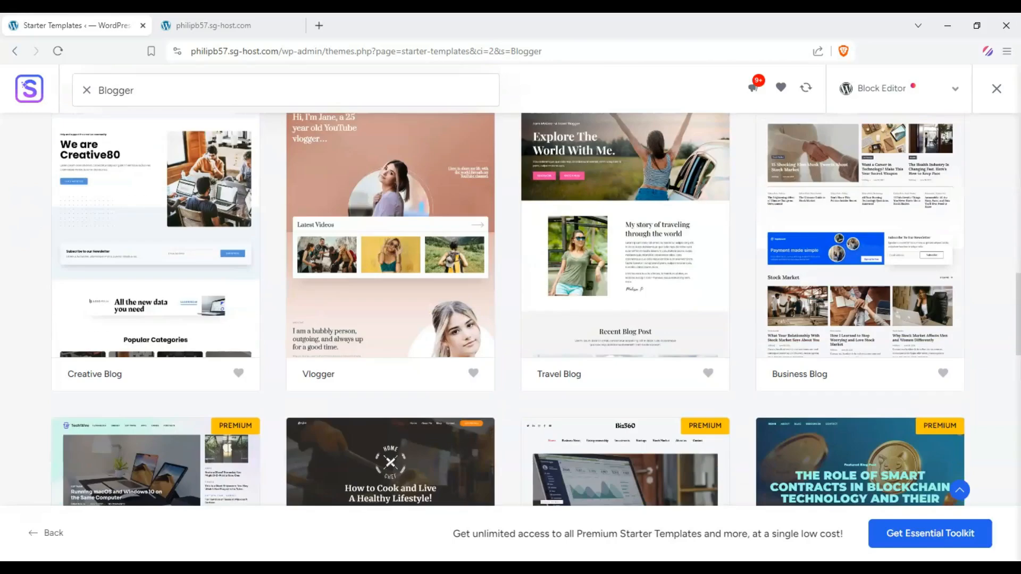
{"action": "scroll", "coordinate": [536, 310], "scroll_direction": "down", "scroll_amount": 3}
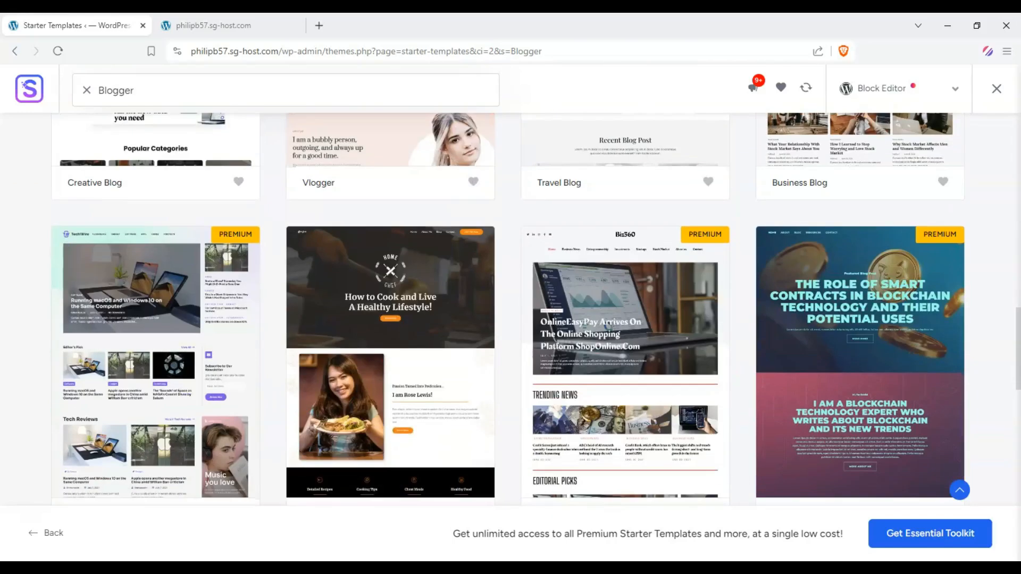
Scroll through the Blogger template results and open the Galatic template preview
{"action": "scroll", "coordinate": [536, 309], "scroll_direction": "down", "scroll_amount": 6}
{"action": "scroll", "coordinate": [536, 310], "scroll_direction": "up", "scroll_amount": 5}
{"action": "scroll", "coordinate": [536, 310], "scroll_direction": "down", "scroll_amount": 5}
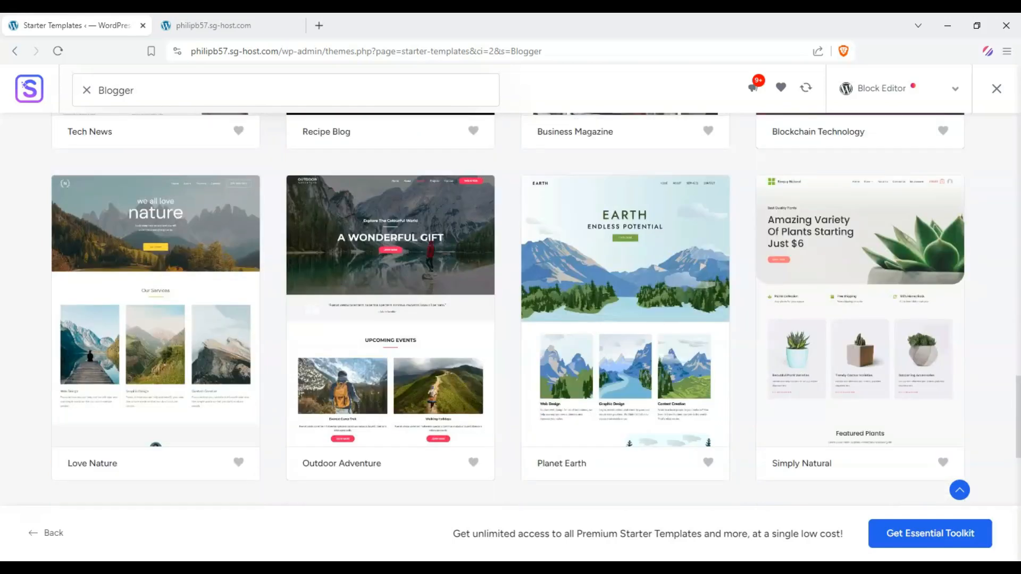
{"action": "scroll", "coordinate": [536, 309], "scroll_direction": "down", "scroll_amount": 2}
{"action": "scroll", "coordinate": [536, 310], "scroll_direction": "up", "scroll_amount": 2}
{"action": "scroll", "coordinate": [535, 310], "scroll_direction": "down", "scroll_amount": 4}
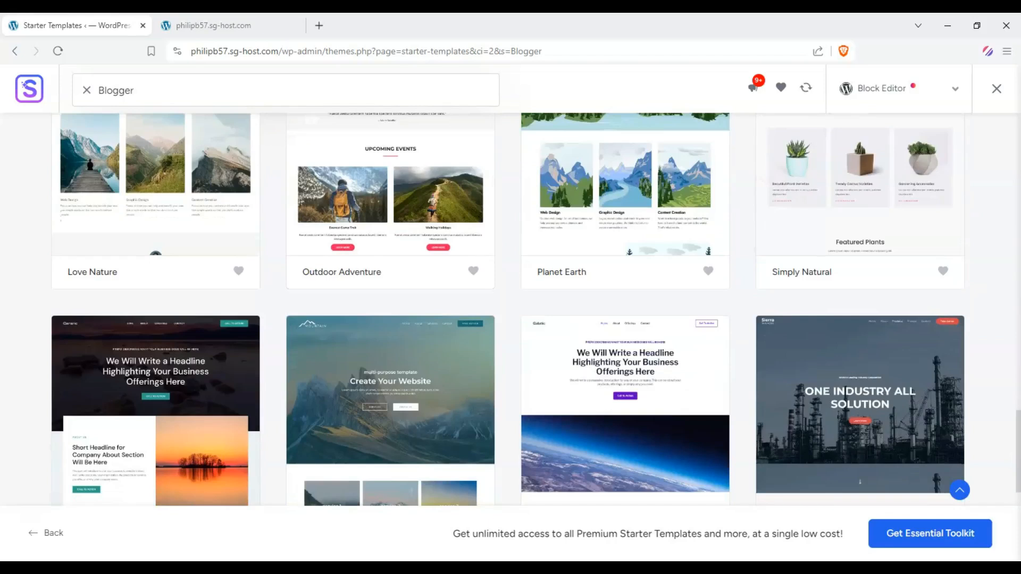
{"action": "scroll", "coordinate": [19, 143], "scroll_direction": "up", "scroll_amount": 2}
{"action": "scroll", "coordinate": [19, 143], "scroll_direction": "down", "scroll_amount": 5}
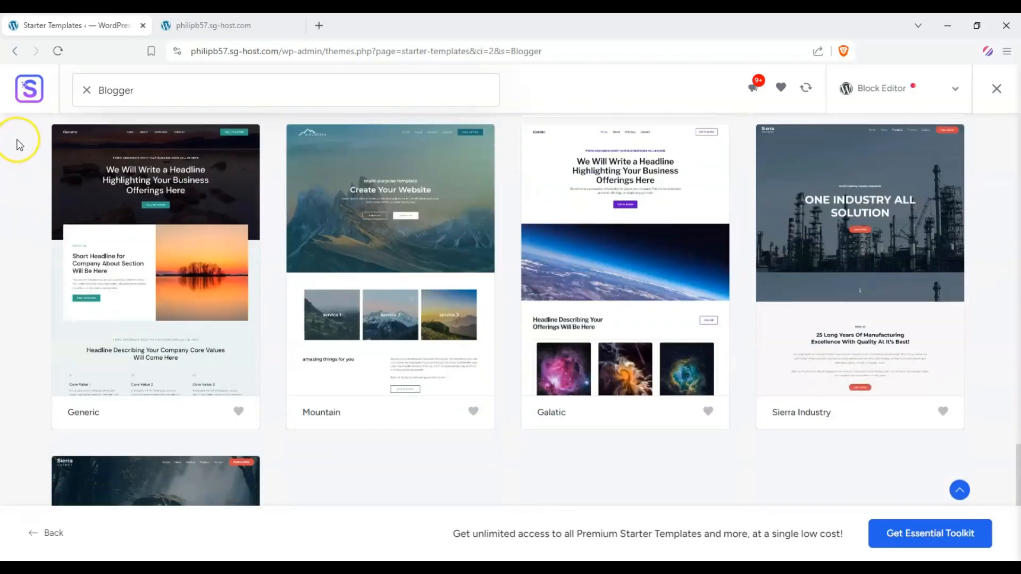
{"action": "scroll", "coordinate": [20, 144], "scroll_direction": "up", "scroll_amount": 1}
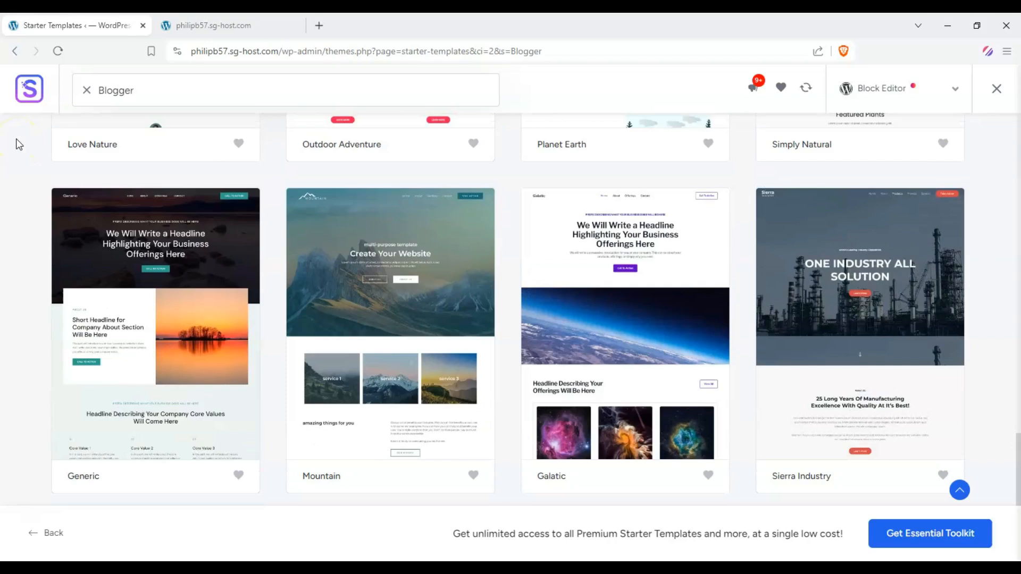
{"action": "left_click", "coordinate": [629, 269]}
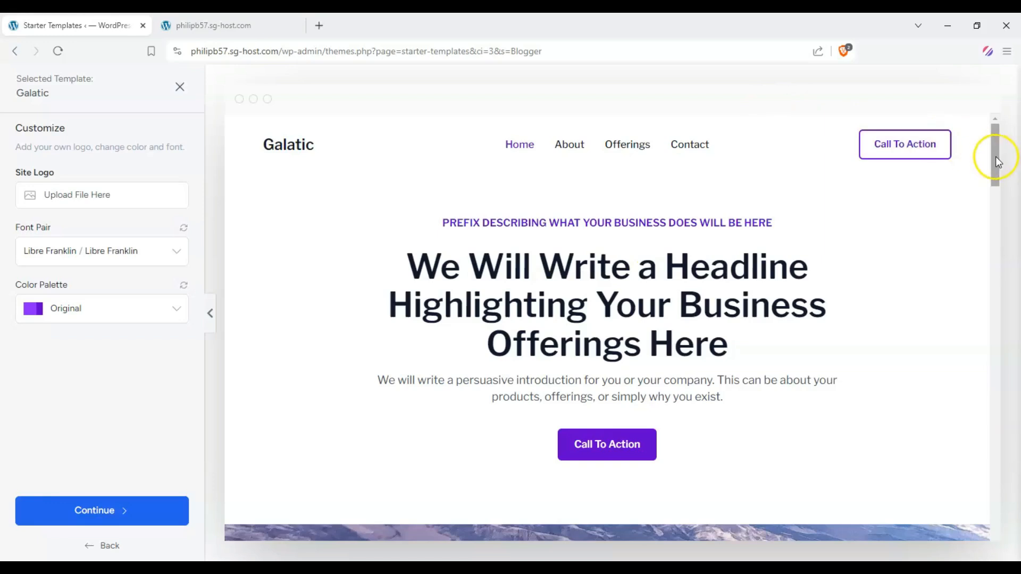
Scroll through the Galatic template's home page preview, including the offerings section
{"action": "left_click_drag", "start_coordinate": [995, 157], "coordinate": [988, 254]}
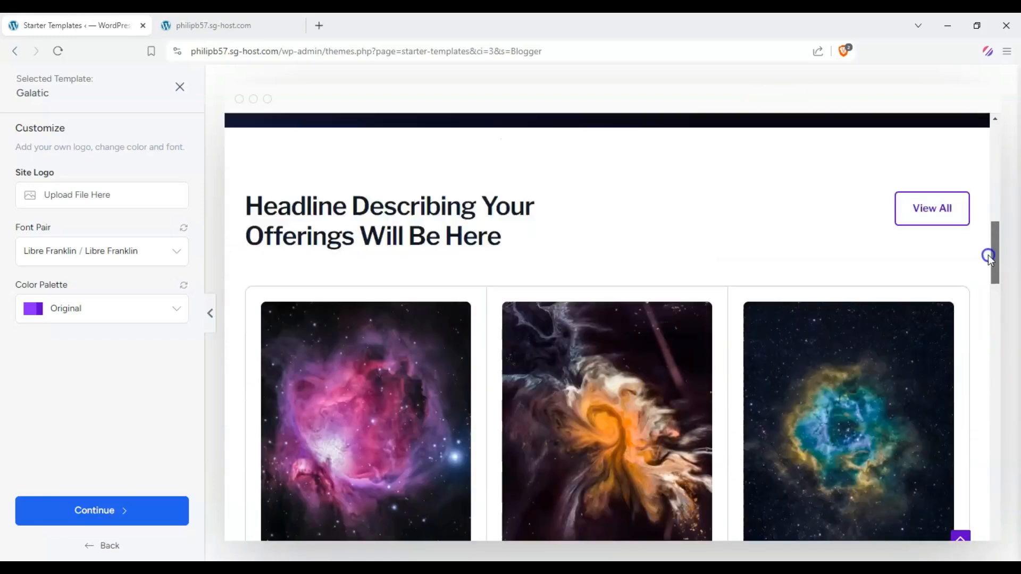
{"action": "scroll", "coordinate": [375, 268], "scroll_direction": "down", "scroll_amount": 3}
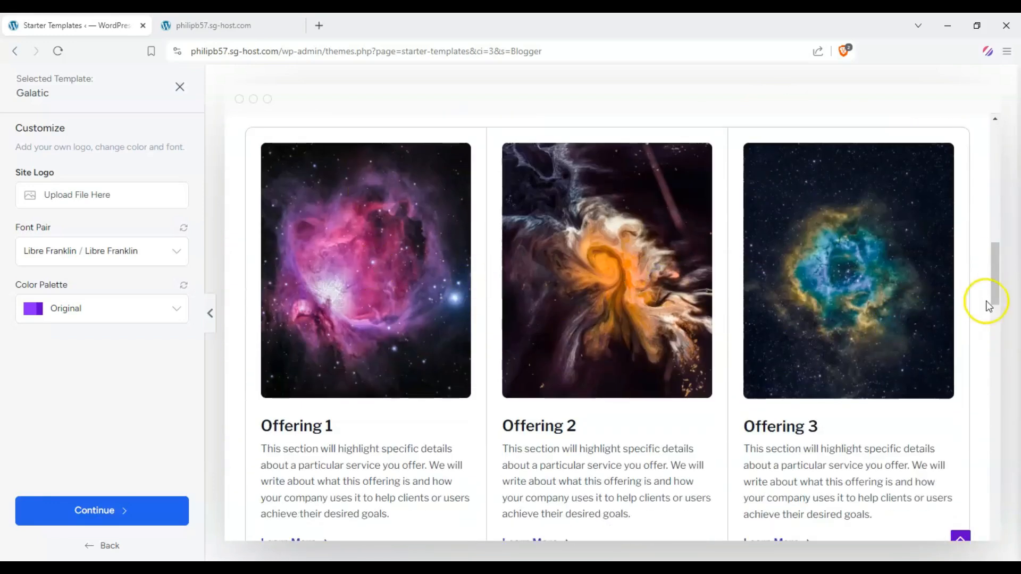
{"action": "left_click_drag", "start_coordinate": [987, 306], "coordinate": [989, 317]}
{"action": "left_click_drag", "start_coordinate": [267, 368], "coordinate": [389, 434]}
{"action": "scroll", "coordinate": [779, 344], "scroll_direction": "down", "scroll_amount": 3}
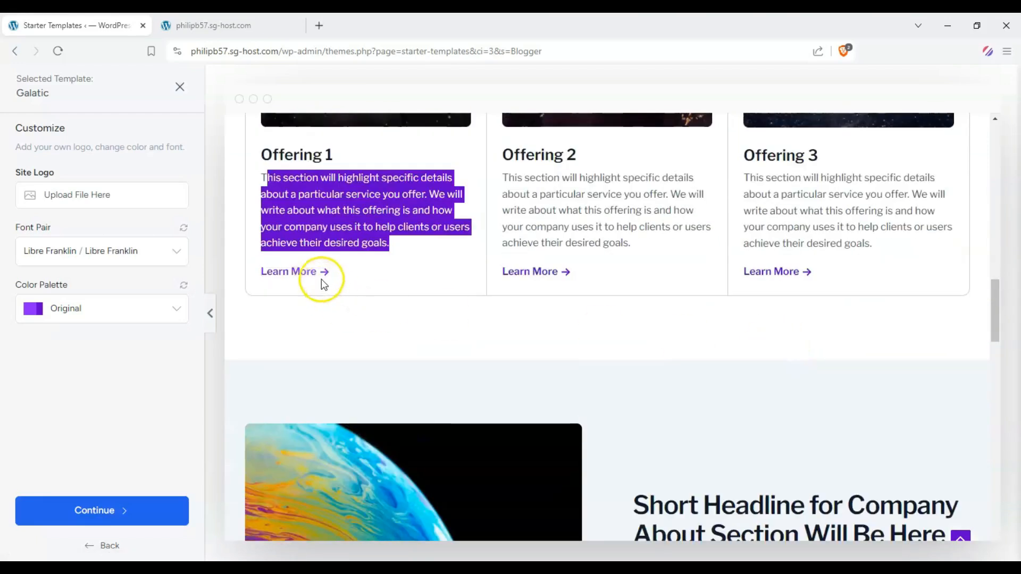
{"action": "scroll", "coordinate": [342, 201], "scroll_direction": "up", "scroll_amount": 3}
{"action": "left_click", "coordinate": [314, 337]}
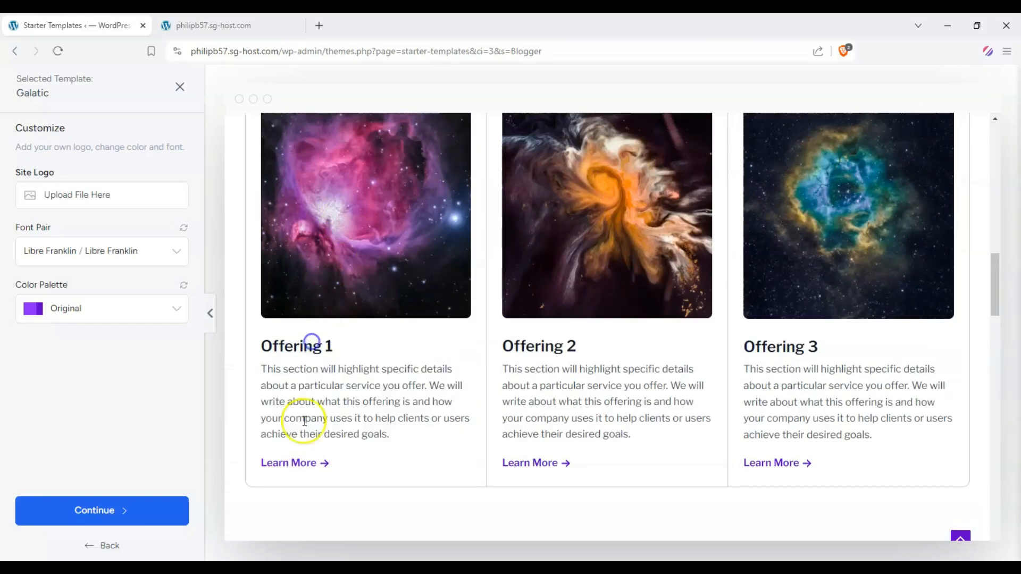
{"action": "scroll", "coordinate": [408, 310], "scroll_direction": "up", "scroll_amount": 10}
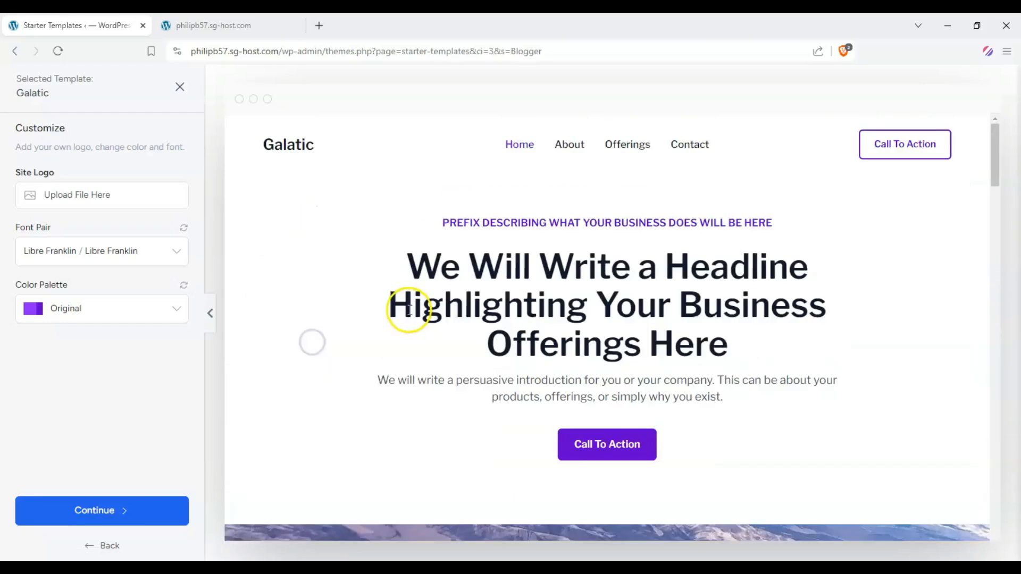
Open the About page in the Galatic preview and scroll through it
{"action": "left_click", "coordinate": [570, 145]}
{"action": "scroll", "coordinate": [529, 205], "scroll_direction": "down", "scroll_amount": 10}
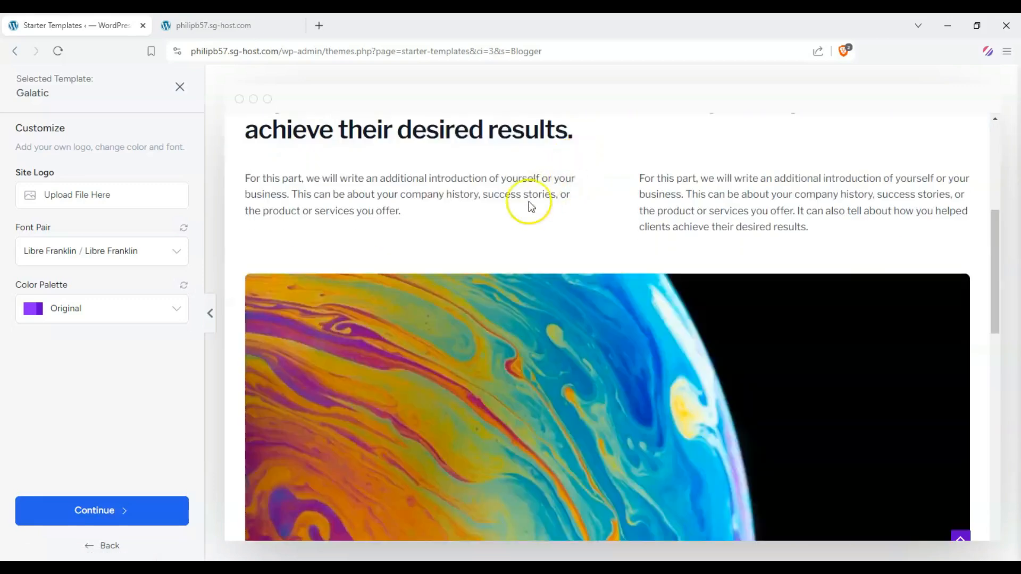
{"action": "scroll", "coordinate": [425, 220], "scroll_direction": "up", "scroll_amount": 3}
{"action": "scroll", "coordinate": [424, 233], "scroll_direction": "down", "scroll_amount": 8}
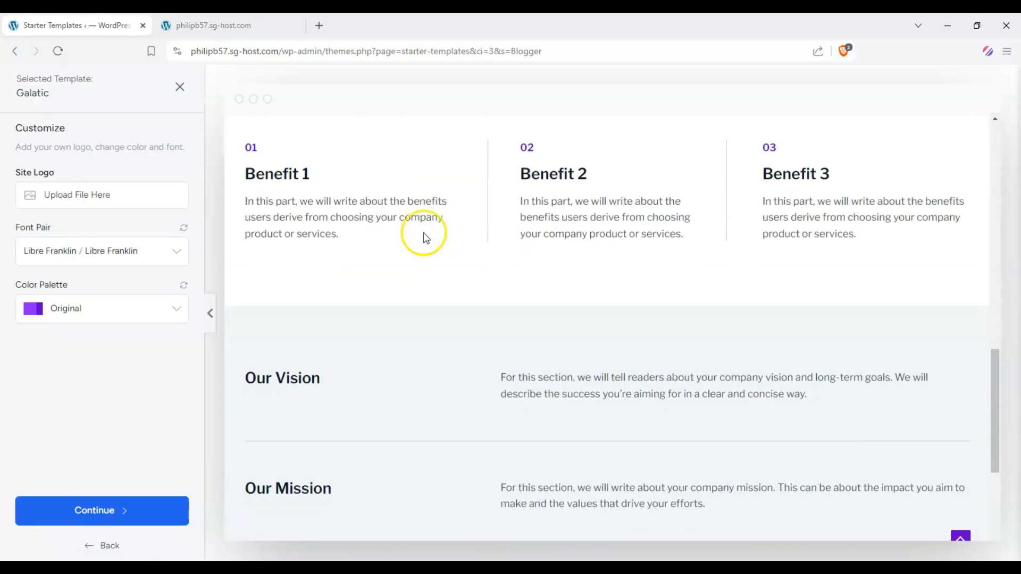
{"action": "scroll", "coordinate": [425, 239], "scroll_direction": "up", "scroll_amount": 15}
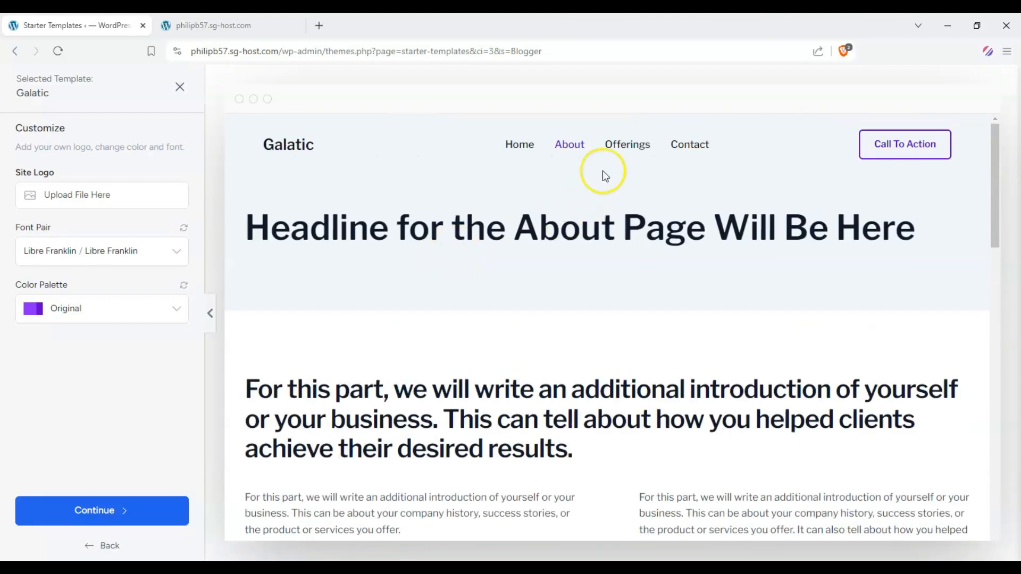
Open the Offerings page in the Galatic preview and scroll through it
{"action": "left_click", "coordinate": [621, 153]}
{"action": "scroll", "coordinate": [574, 212], "scroll_direction": "down", "scroll_amount": 10}
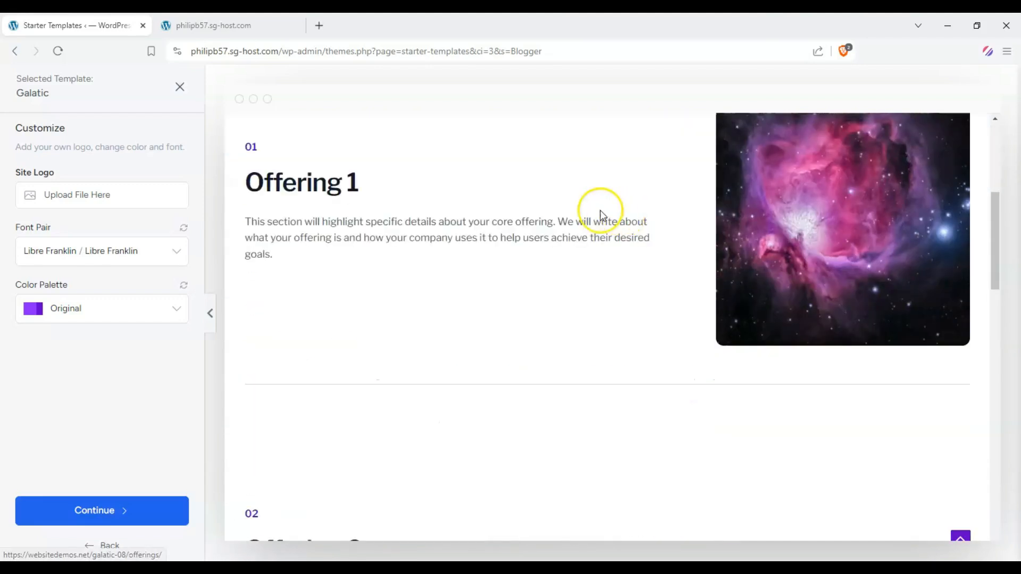
{"action": "scroll", "coordinate": [267, 224], "scroll_direction": "down", "scroll_amount": 15}
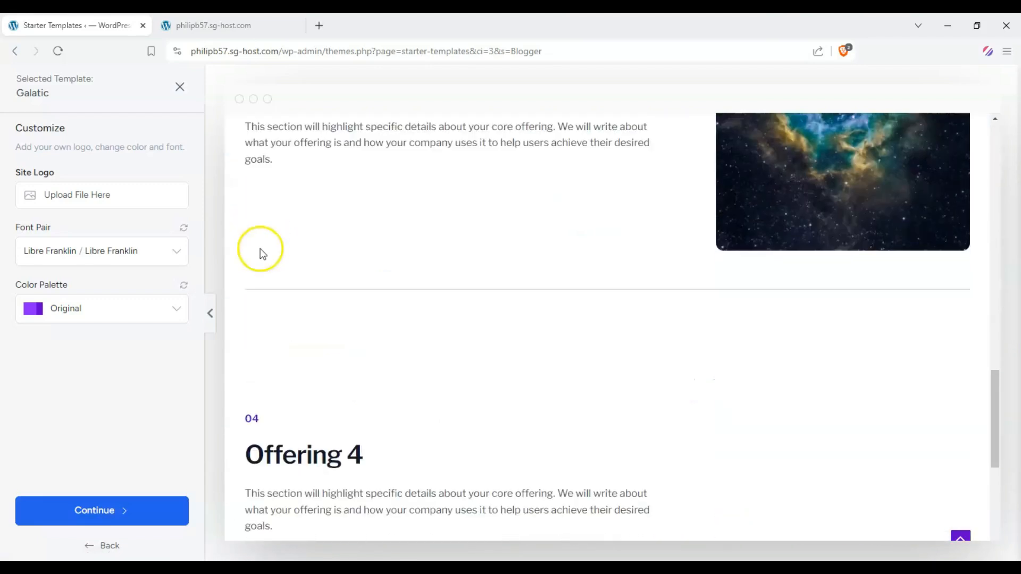
{"action": "scroll", "coordinate": [379, 275], "scroll_direction": "up", "scroll_amount": 20}
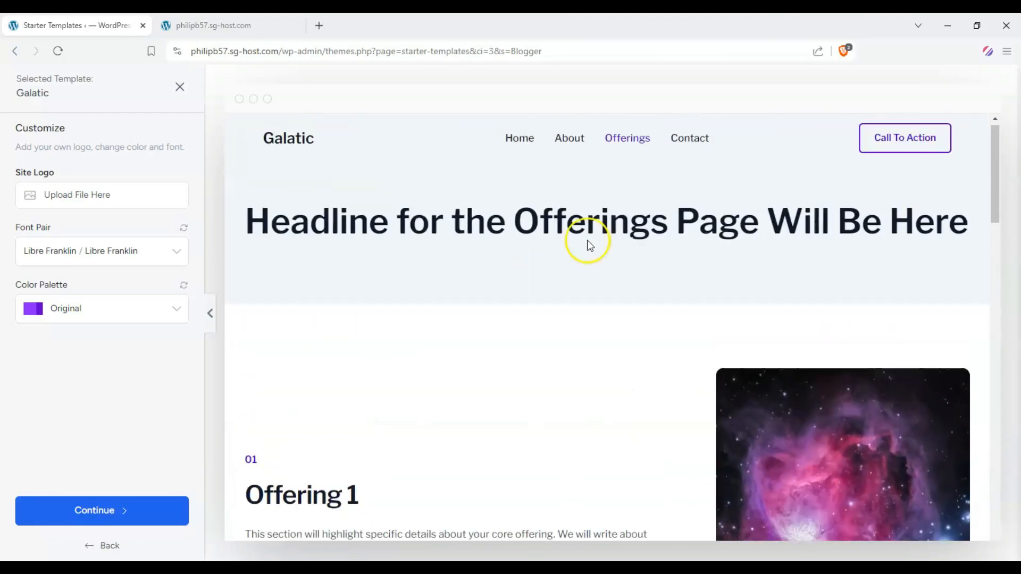
Open the Contact page in the Galatic preview and scroll through it
{"action": "left_click", "coordinate": [683, 152]}
{"action": "scroll", "coordinate": [492, 212], "scroll_direction": "down", "scroll_amount": 10}
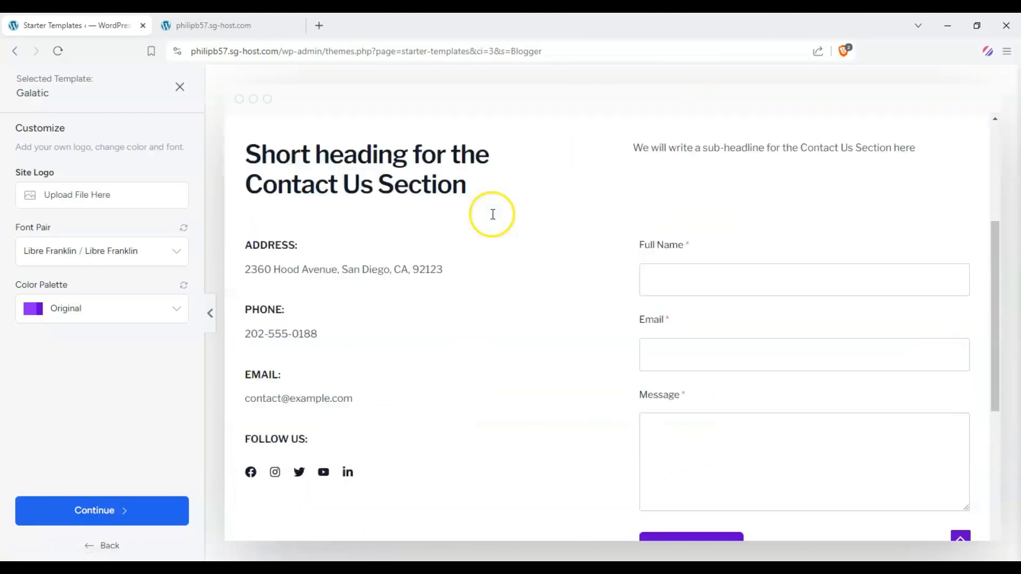
{"action": "scroll", "coordinate": [472, 289], "scroll_direction": "up", "scroll_amount": 12}
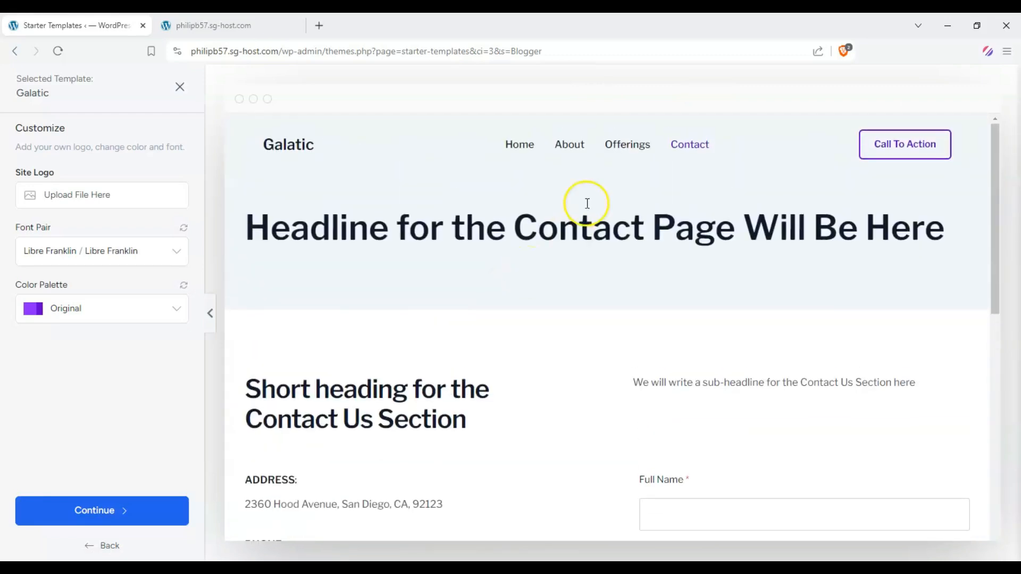
Return to the Galatic home page, scroll through it to the end, and go back to the template list
{"action": "left_click", "coordinate": [523, 145]}
{"action": "left_click_drag", "start_coordinate": [996, 160], "coordinate": [959, 542]}
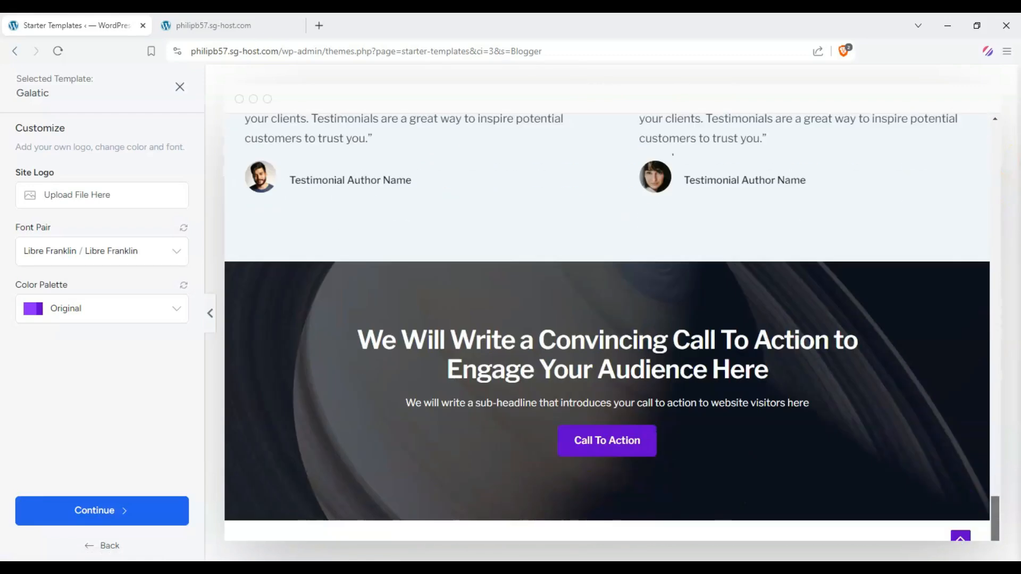
{"action": "scroll", "coordinate": [605, 371], "scroll_direction": "up", "scroll_amount": 10}
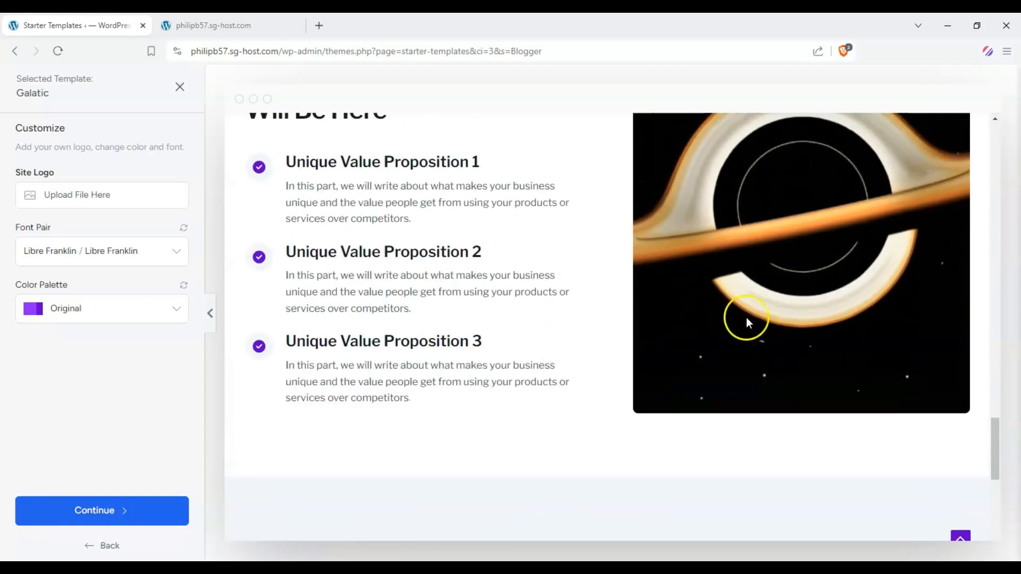
{"action": "scroll", "coordinate": [525, 291], "scroll_direction": "up", "scroll_amount": 15}
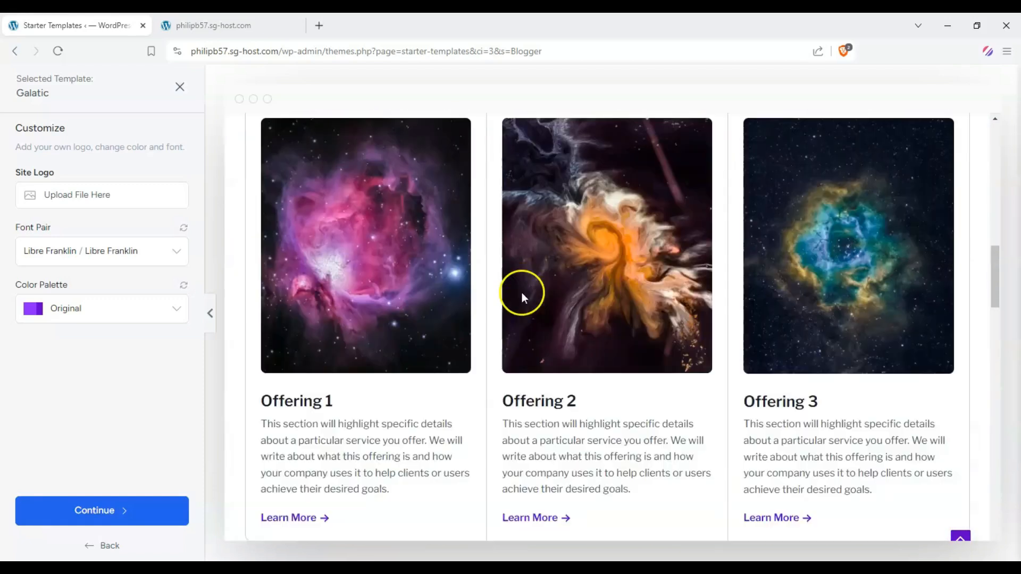
{"action": "scroll", "coordinate": [521, 293], "scroll_direction": "up", "scroll_amount": 3}
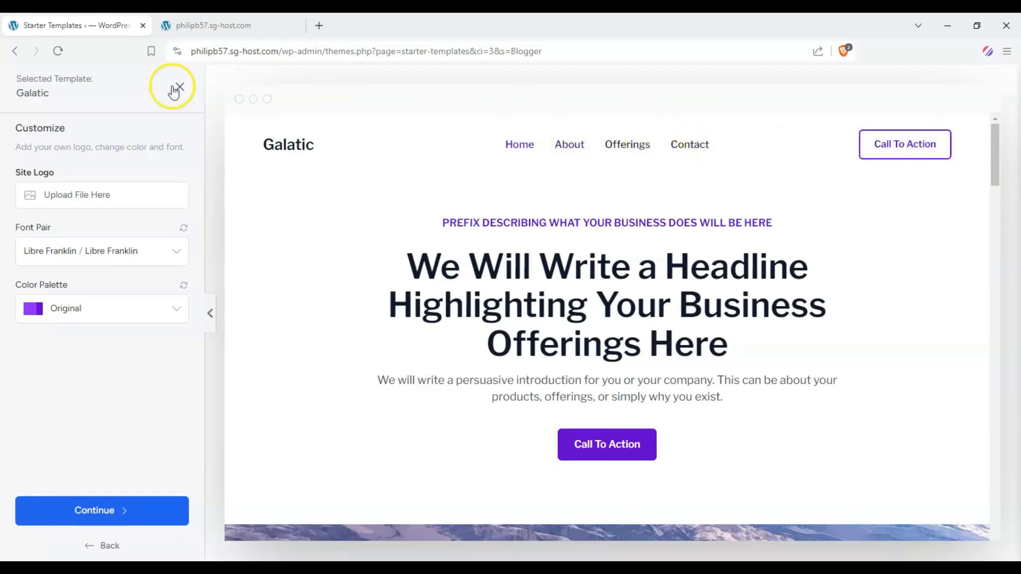
{"action": "scroll", "coordinate": [276, 209], "scroll_direction": "down", "scroll_amount": 5}
{"action": "left_click", "coordinate": [110, 547]}
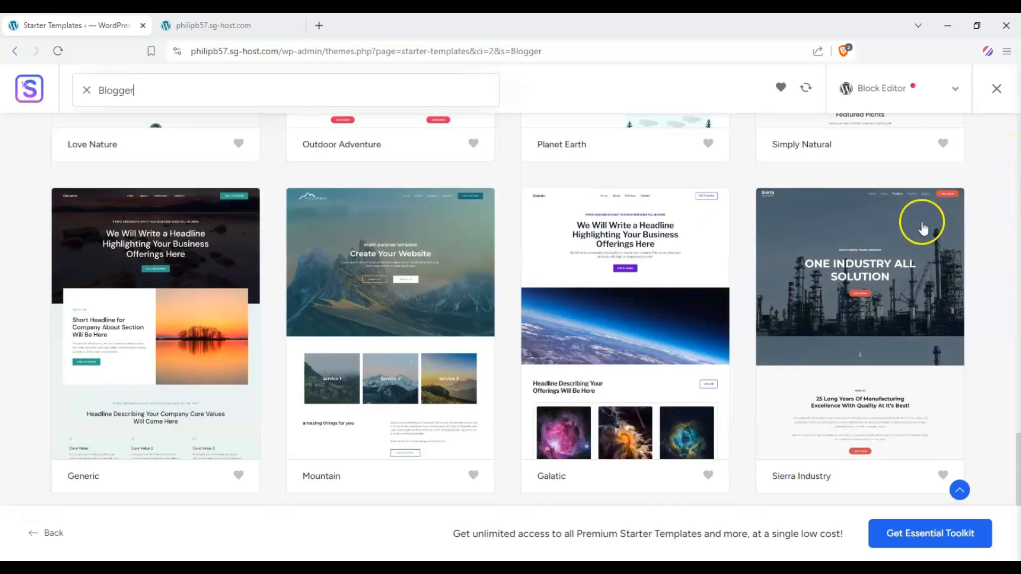
Preview the Sierra Industry template, scroll through its home page, and go back to the templates
{"action": "left_click", "coordinate": [895, 244]}
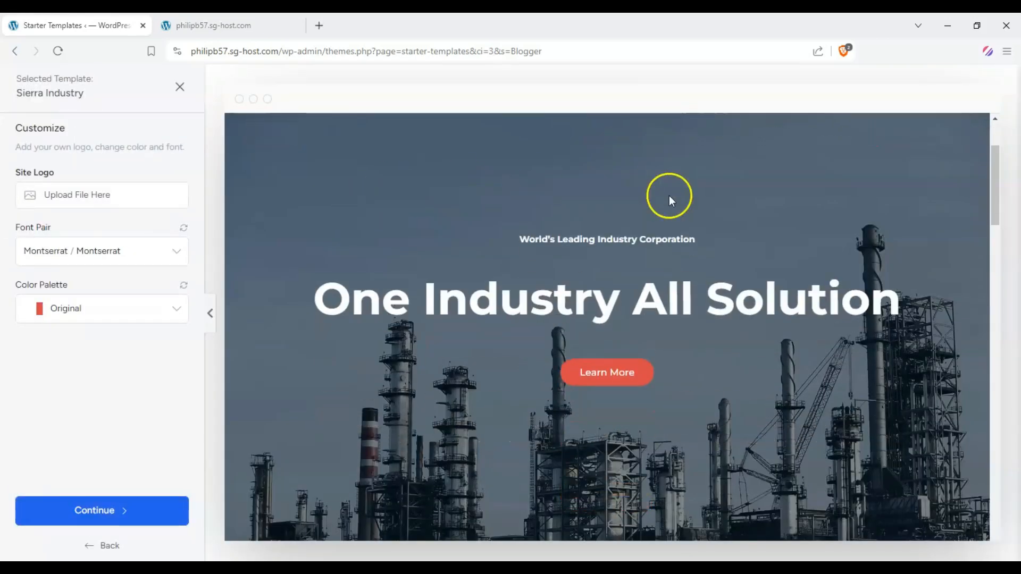
{"action": "left_click", "coordinate": [666, 135]}
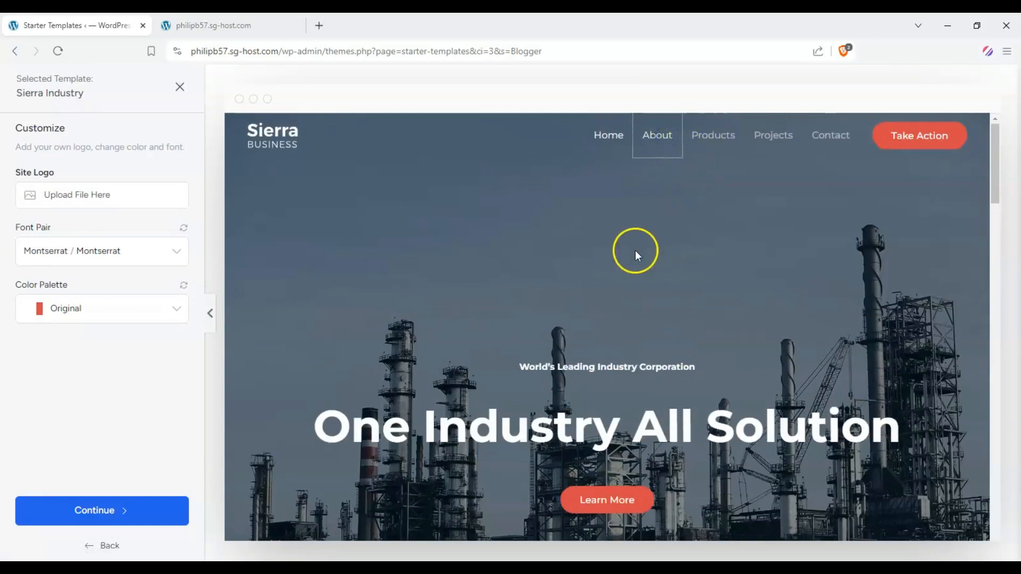
{"action": "scroll", "coordinate": [637, 241], "scroll_direction": "down", "scroll_amount": 8}
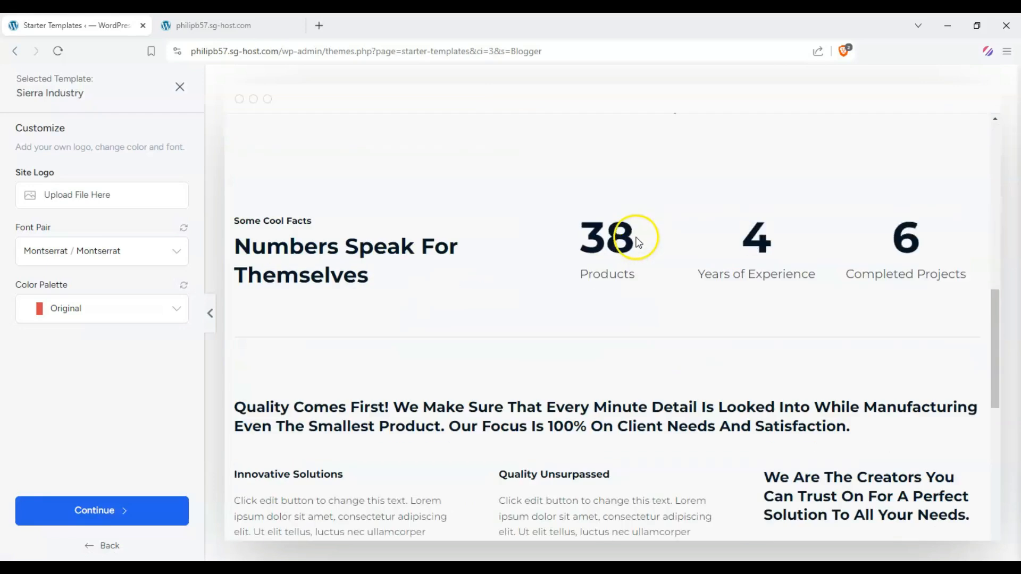
{"action": "scroll", "coordinate": [510, 215], "scroll_direction": "down", "scroll_amount": 1}
{"action": "scroll", "coordinate": [649, 242], "scroll_direction": "up", "scroll_amount": 1}
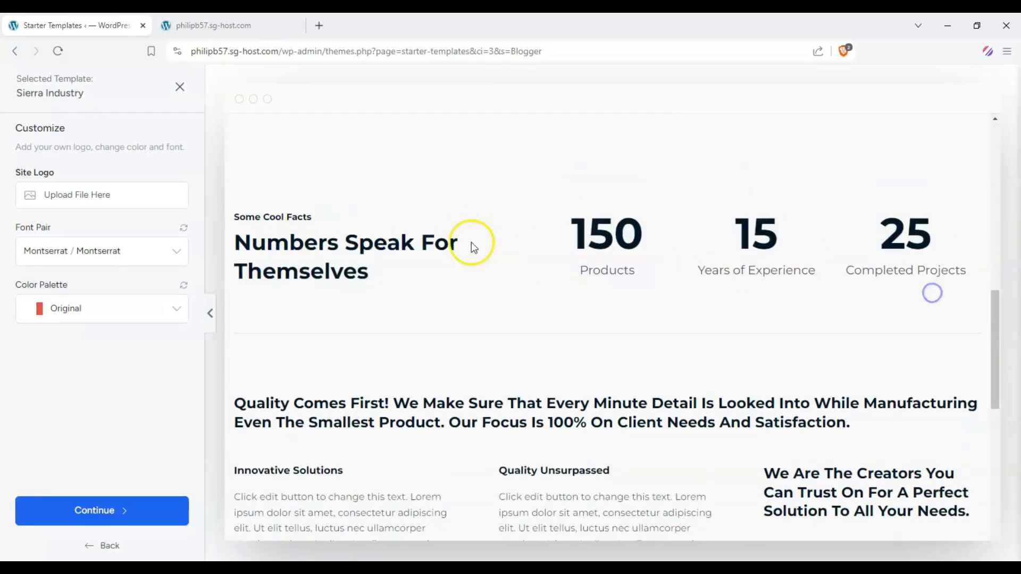
{"action": "scroll", "coordinate": [457, 237], "scroll_direction": "down", "scroll_amount": 2}
{"action": "scroll", "coordinate": [443, 232], "scroll_direction": "down", "scroll_amount": 6}
{"action": "scroll", "coordinate": [442, 232], "scroll_direction": "up", "scroll_amount": 15}
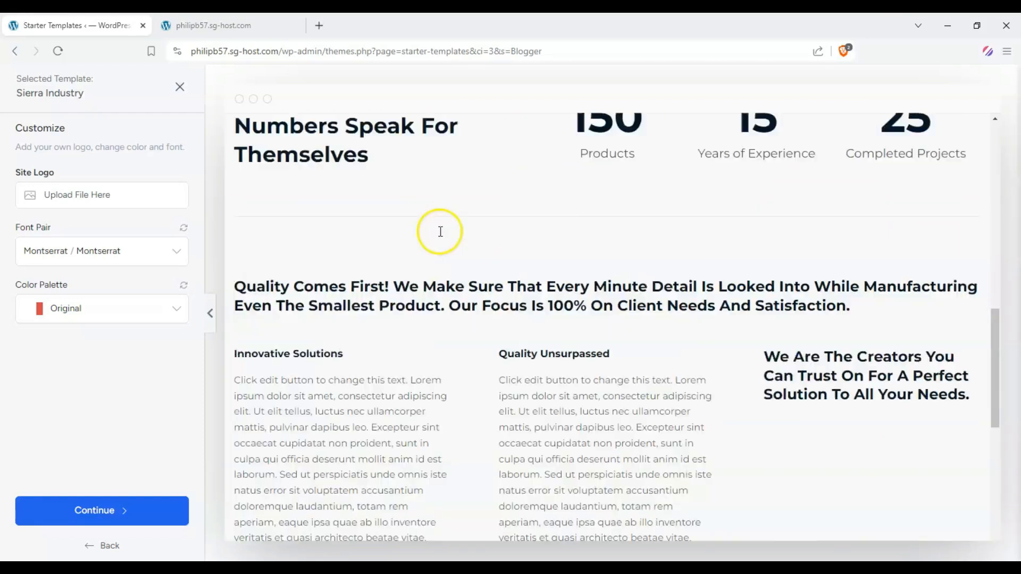
{"action": "left_click", "coordinate": [103, 545]}
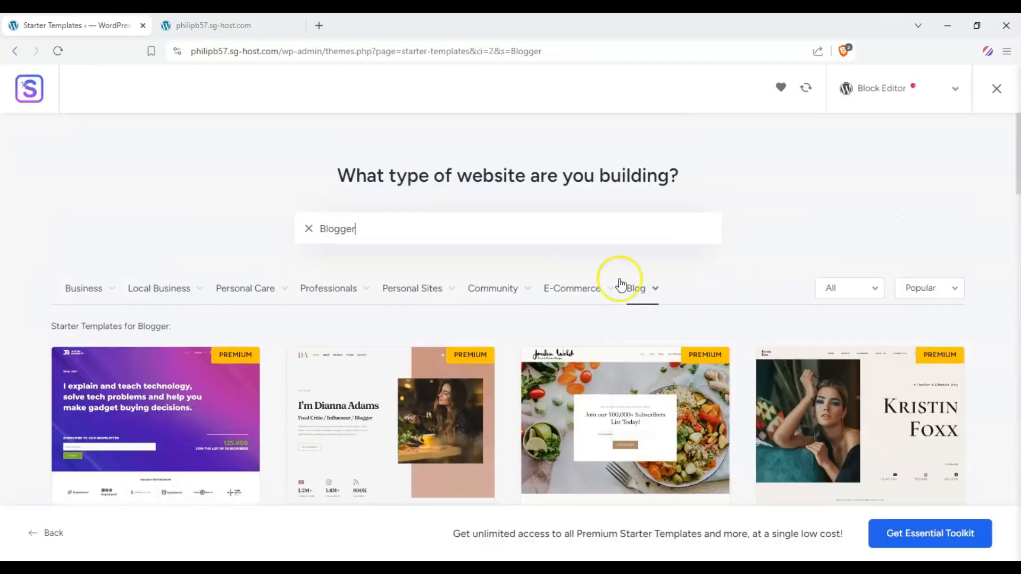
Filter the templates by the Clothing store e-commerce category and browse the results
{"action": "mouse_move", "coordinate": [598, 293]}
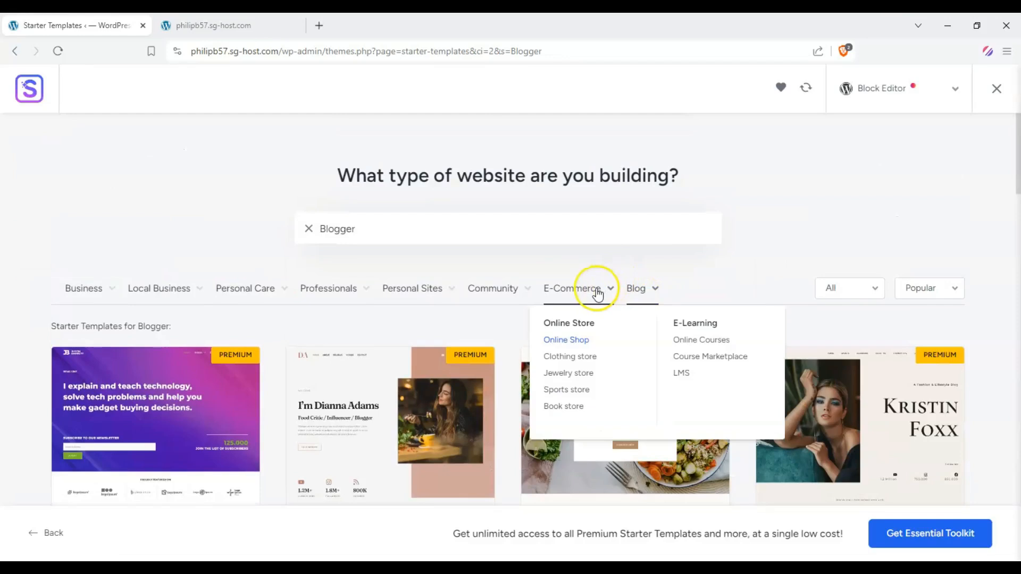
{"action": "left_click", "coordinate": [582, 361]}
{"action": "scroll", "coordinate": [80, 202], "scroll_direction": "down", "scroll_amount": 5}
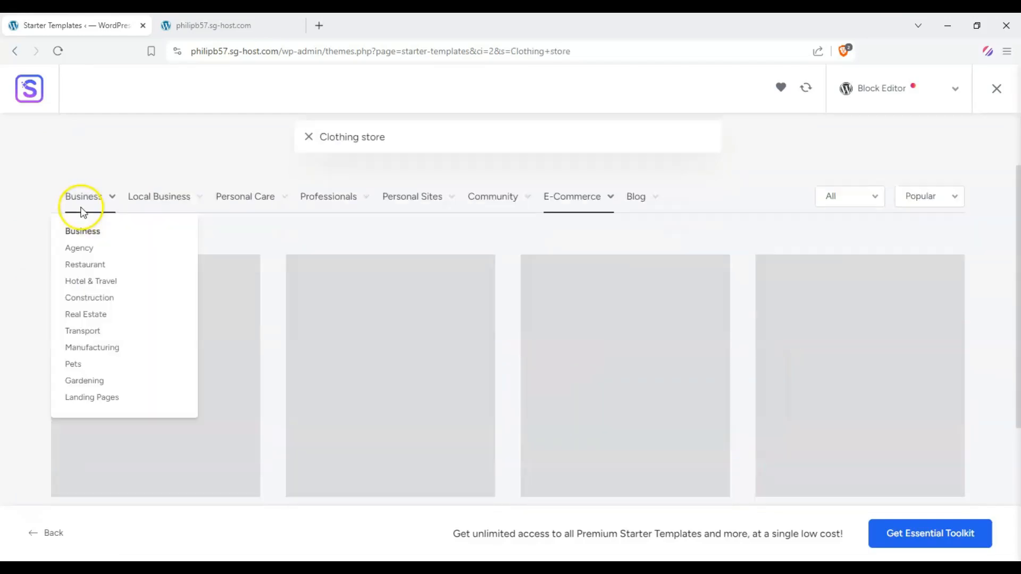
{"action": "scroll", "coordinate": [5, 194], "scroll_direction": "down", "scroll_amount": 6}
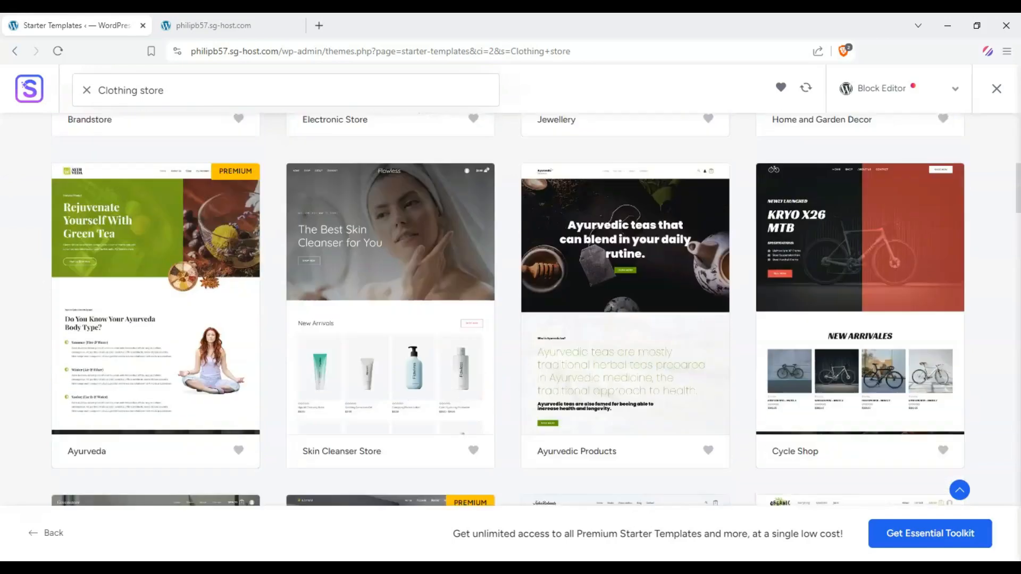
Preview the Skin Cleanser Store template and open its Energizing Marine Lotion product page
{"action": "left_click", "coordinate": [349, 201]}
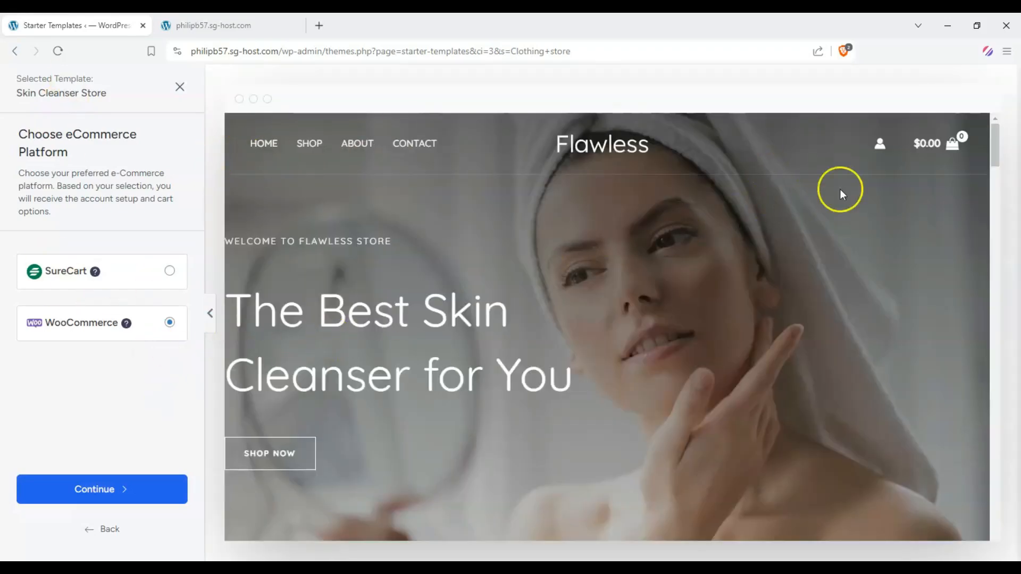
{"action": "left_click_drag", "start_coordinate": [994, 150], "coordinate": [998, 204]}
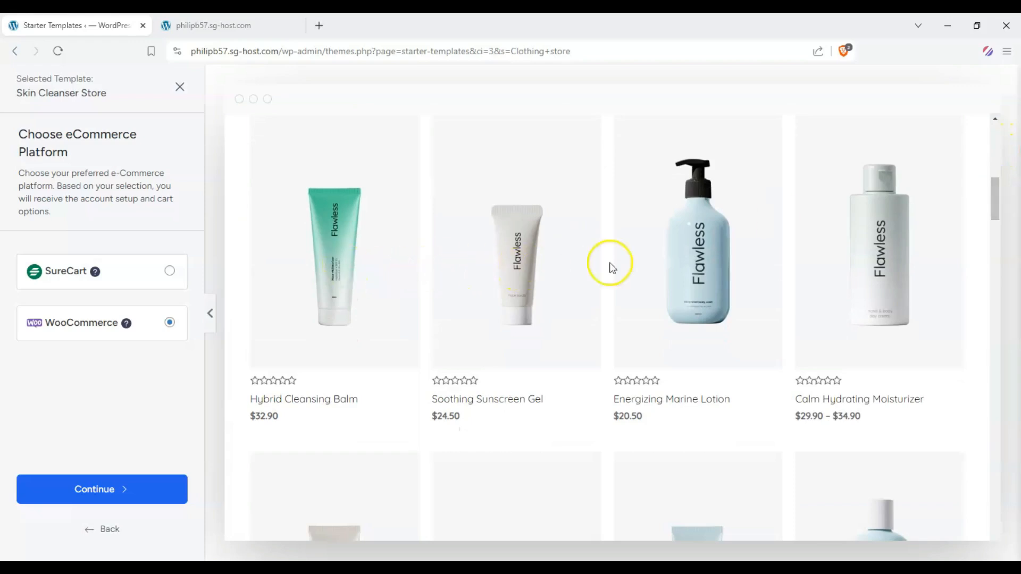
{"action": "left_click", "coordinate": [704, 245]}
{"action": "scroll", "coordinate": [685, 426], "scroll_direction": "down", "scroll_amount": 1}
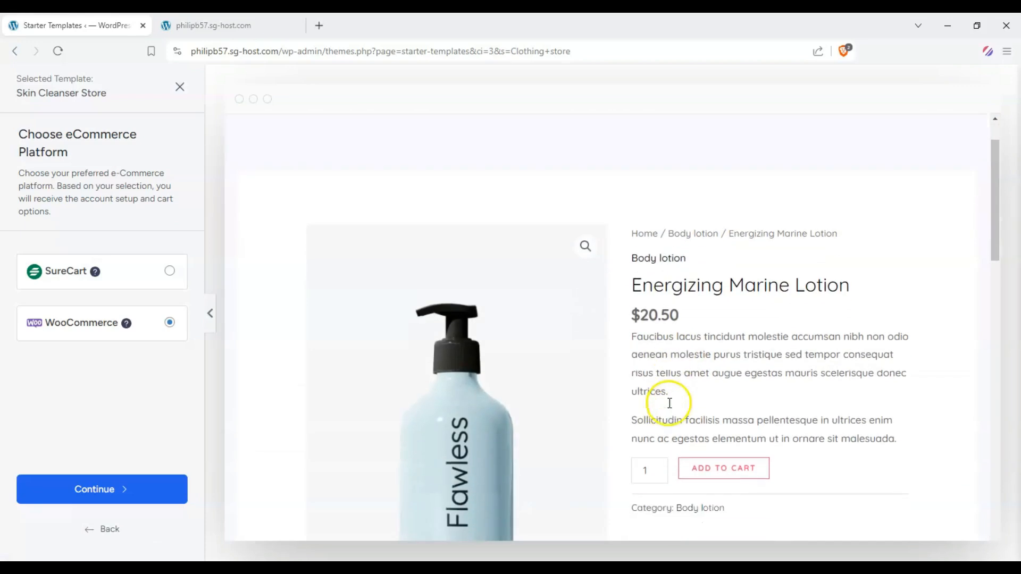
Add the Energizing Marine Lotion to the cart and open the cart in the template preview
{"action": "left_click", "coordinate": [722, 466]}
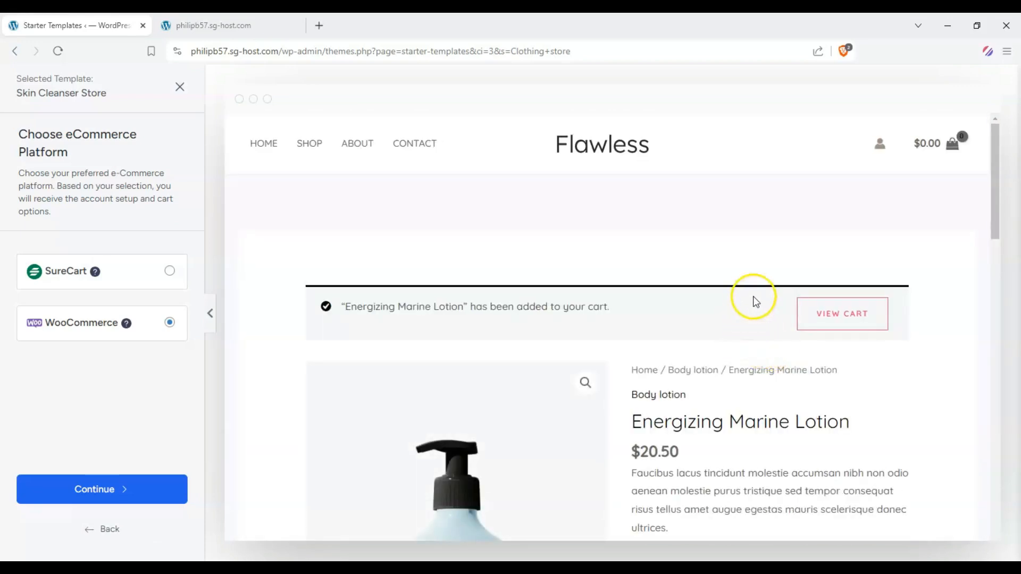
{"action": "left_click", "coordinate": [952, 149]}
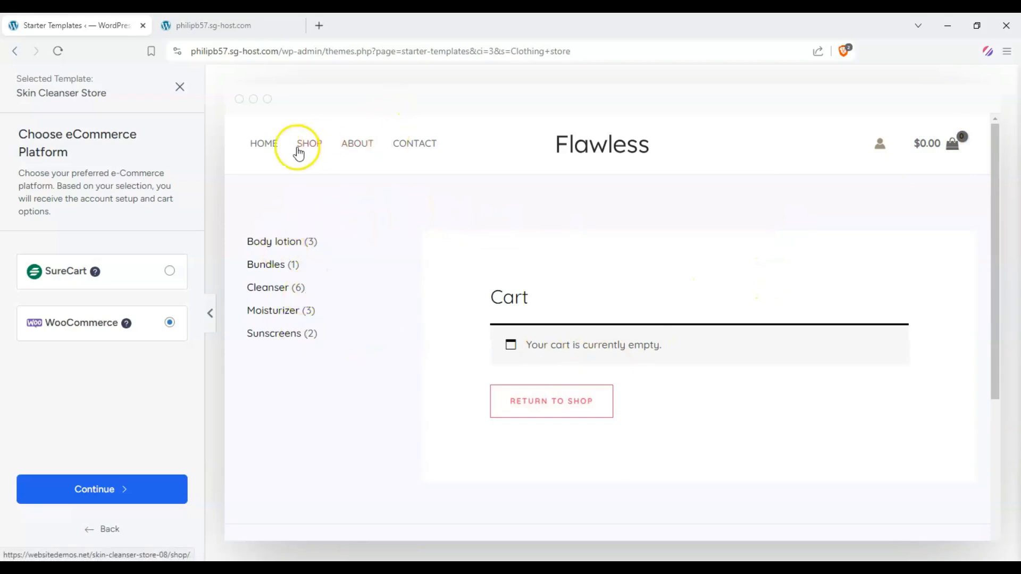
Open the preview's Shop page and browse the Cleanser product listing
{"action": "left_click", "coordinate": [321, 144]}
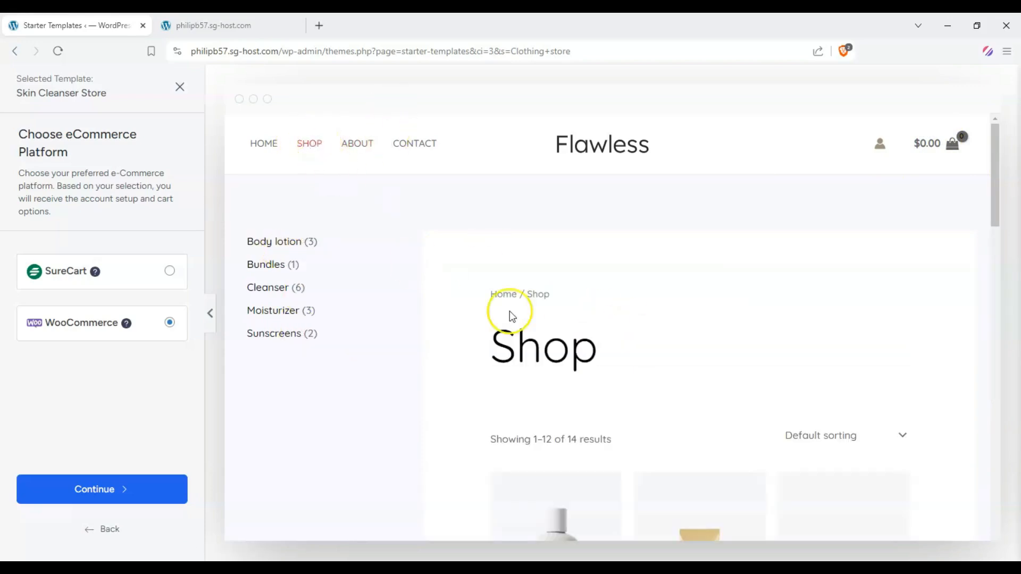
{"action": "scroll", "coordinate": [500, 314], "scroll_direction": "down", "scroll_amount": 5}
{"action": "scroll", "coordinate": [289, 260], "scroll_direction": "up", "scroll_amount": 6}
{"action": "scroll", "coordinate": [599, 326], "scroll_direction": "down", "scroll_amount": 4}
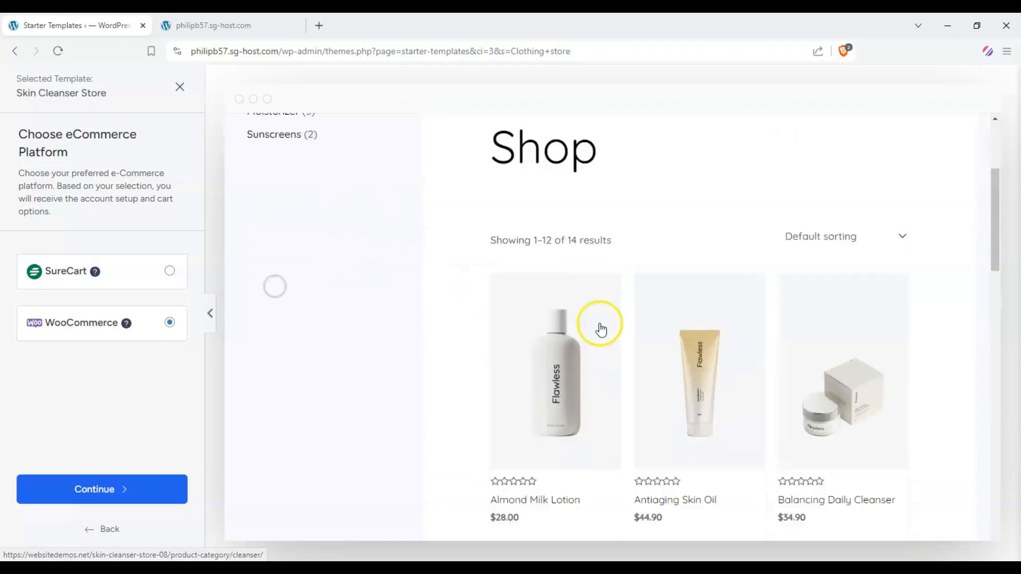
{"action": "scroll", "coordinate": [471, 311], "scroll_direction": "down", "scroll_amount": 3}
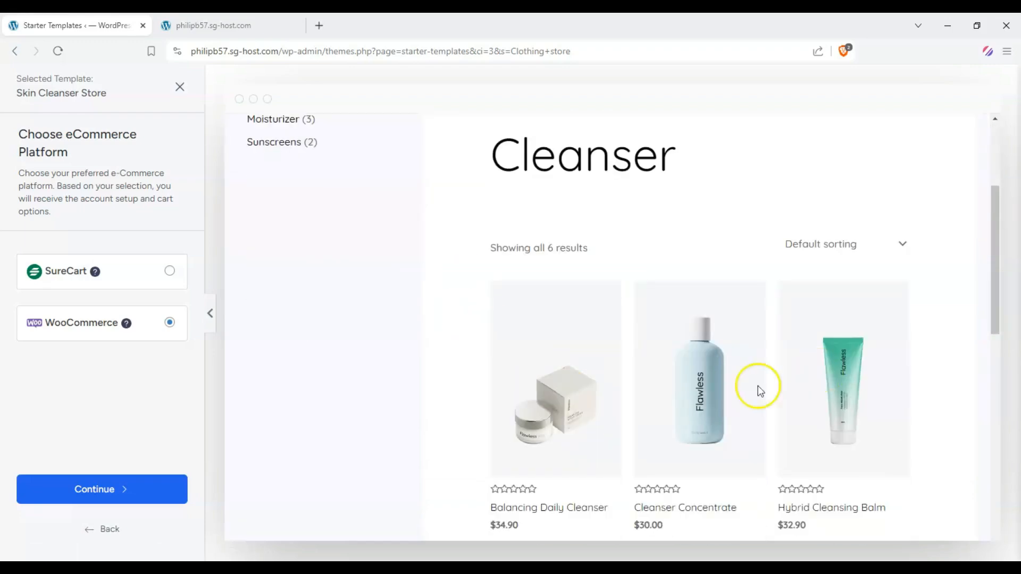
{"action": "scroll", "coordinate": [551, 325], "scroll_direction": "down", "scroll_amount": 8}
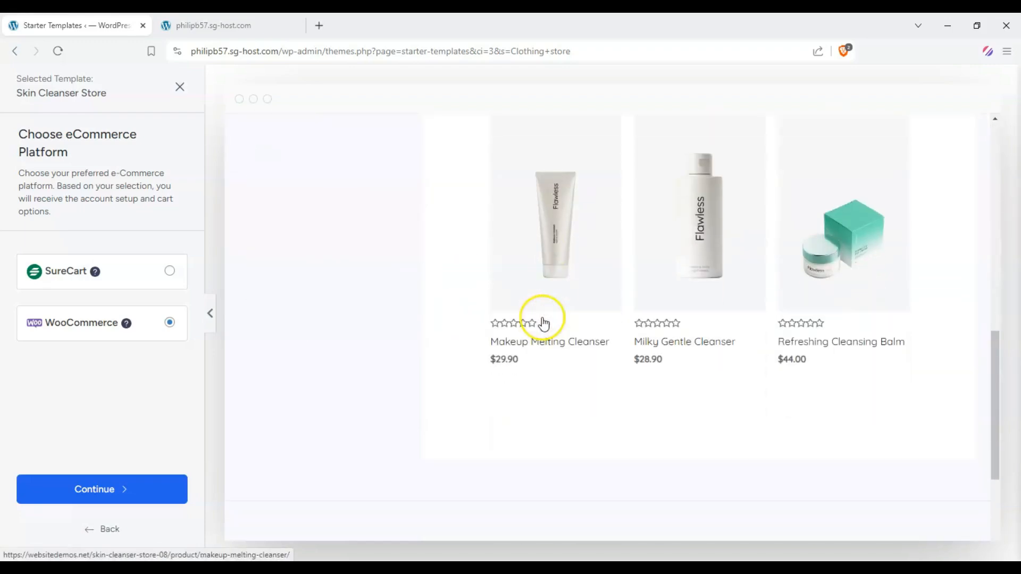
{"action": "scroll", "coordinate": [396, 335], "scroll_direction": "up", "scroll_amount": 3}
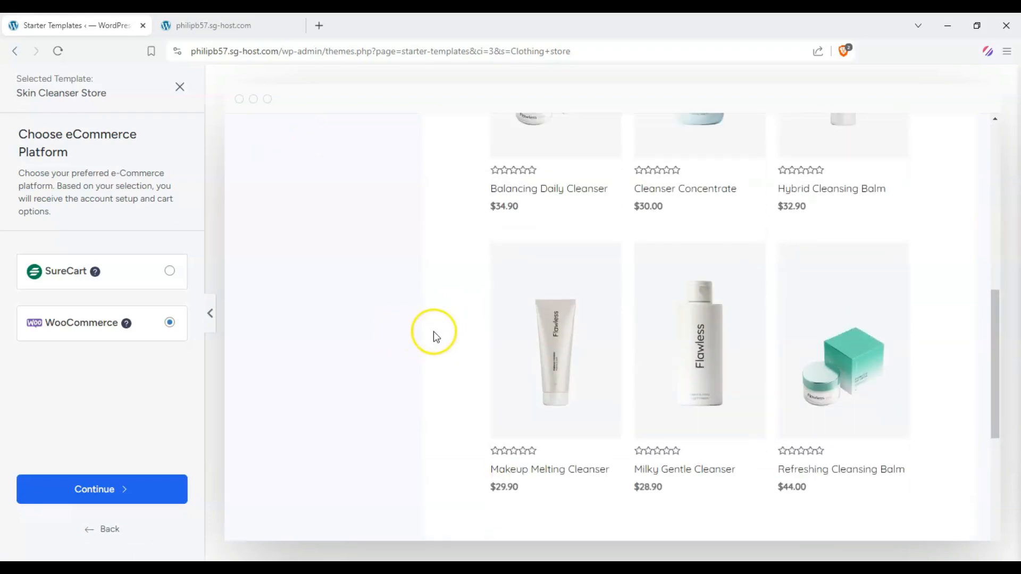
{"action": "scroll", "coordinate": [531, 303], "scroll_direction": "up", "scroll_amount": 2}
{"action": "scroll", "coordinate": [771, 277], "scroll_direction": "up", "scroll_amount": 4}
{"action": "scroll", "coordinate": [877, 339], "scroll_direction": "up", "scroll_amount": 2}
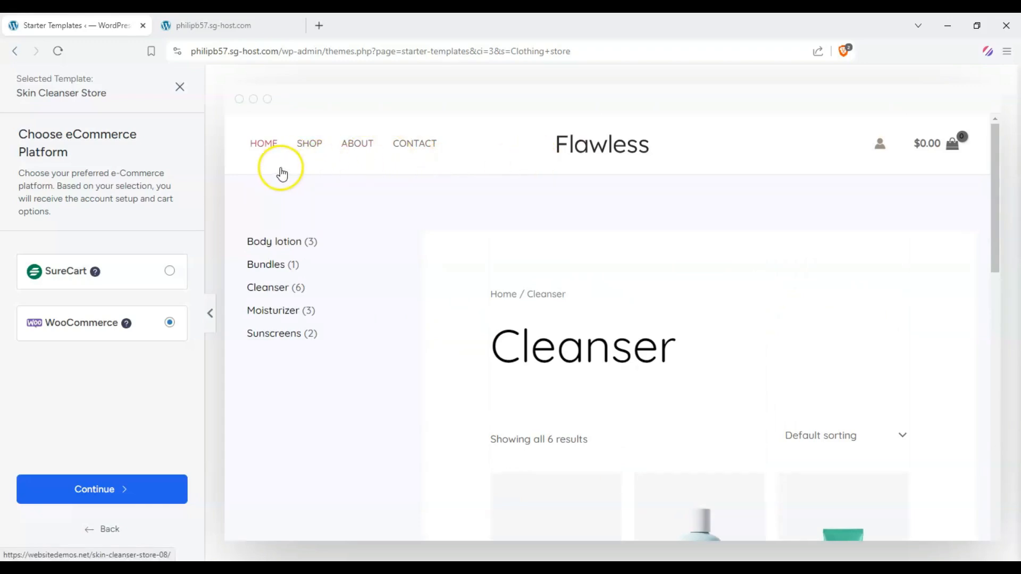
Select the Generic template for customization and scroll through its home page preview
{"action": "left_click", "coordinate": [76, 511]}
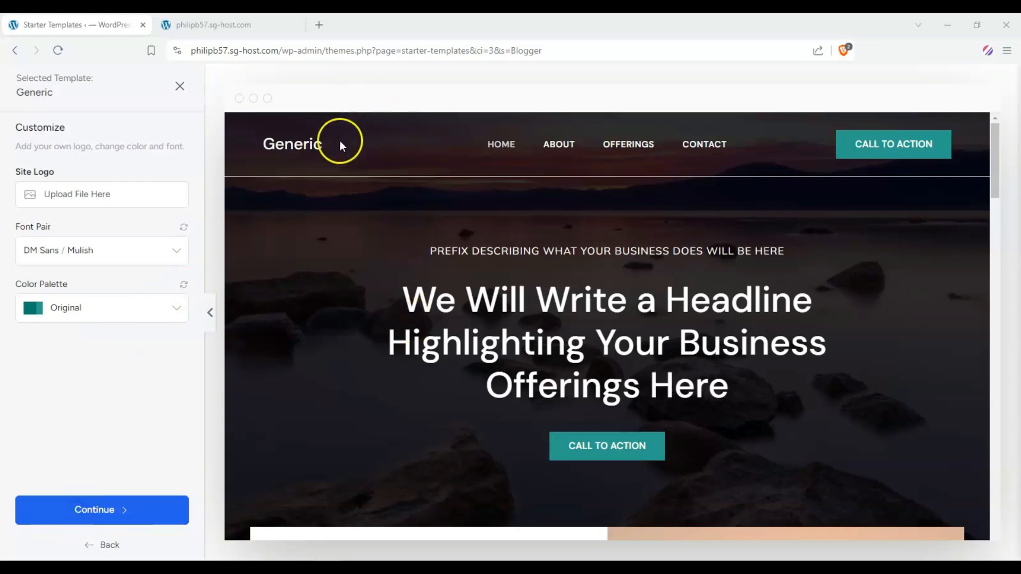
{"action": "scroll", "coordinate": [415, 287], "scroll_direction": "down", "scroll_amount": 1}
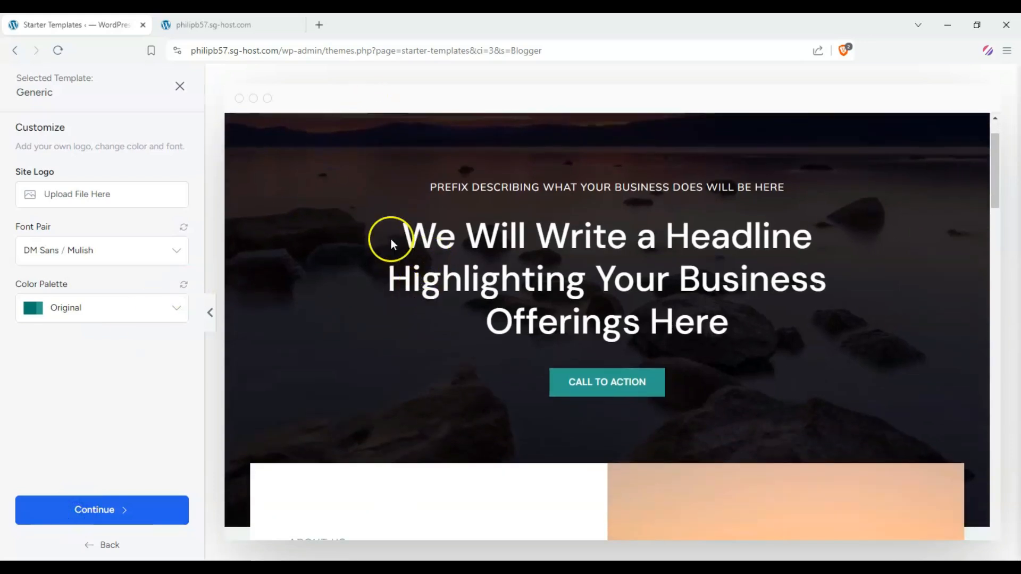
{"action": "scroll", "coordinate": [391, 242], "scroll_direction": "down", "scroll_amount": 3}
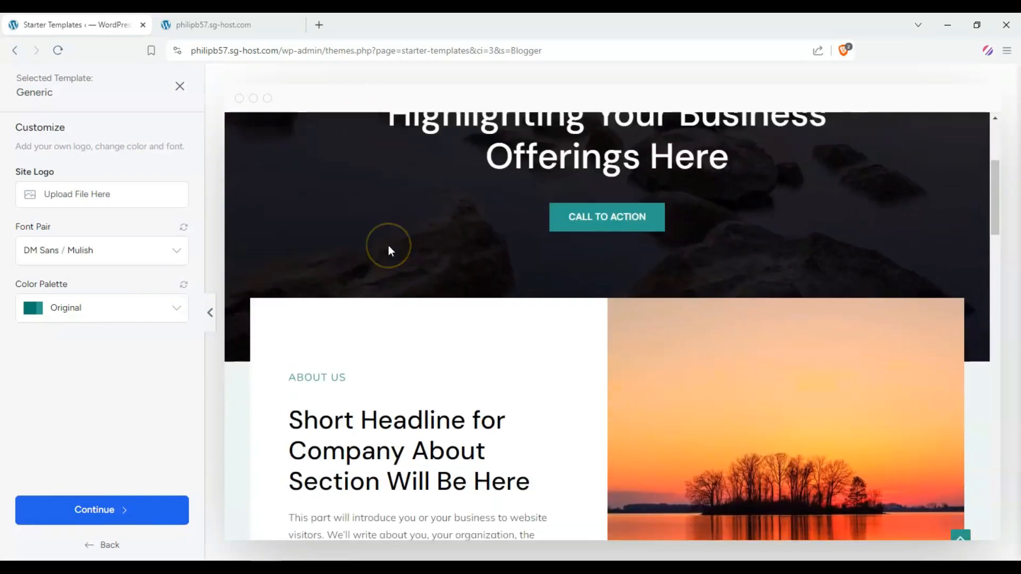
{"action": "scroll", "coordinate": [388, 246], "scroll_direction": "up", "scroll_amount": 4}
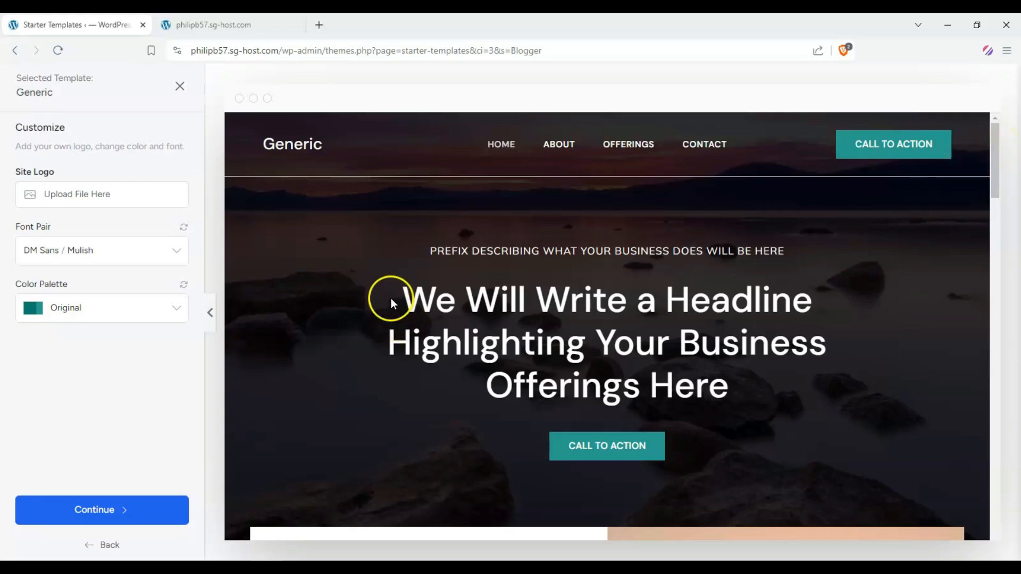
{"action": "left_click_drag", "start_coordinate": [393, 298], "coordinate": [698, 352]}
{"action": "scroll", "coordinate": [470, 189], "scroll_direction": "down", "scroll_amount": 5}
{"action": "left_click", "coordinate": [461, 185]}
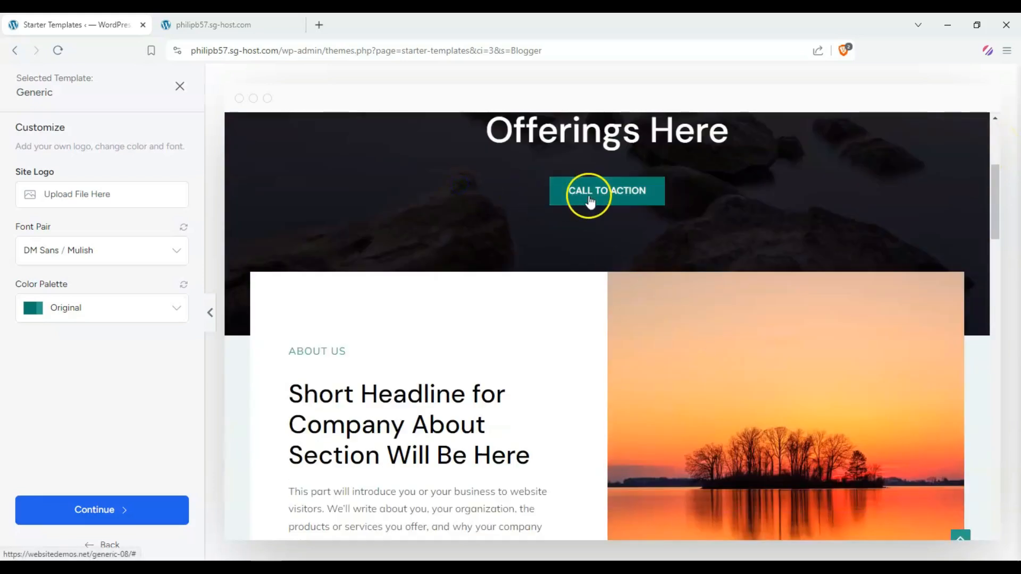
{"action": "scroll", "coordinate": [433, 258], "scroll_direction": "down", "scroll_amount": 3}
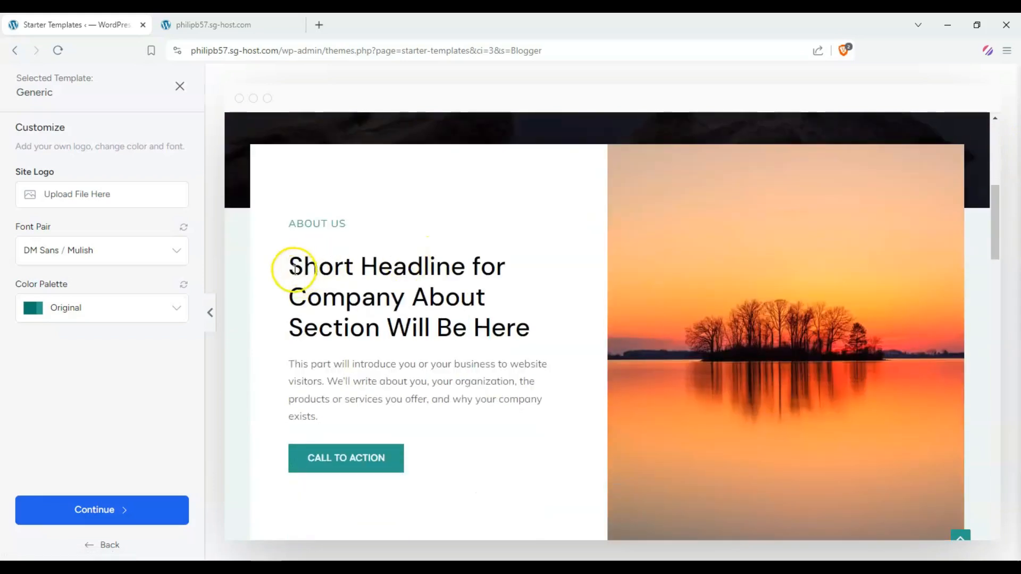
{"action": "scroll", "coordinate": [485, 267], "scroll_direction": "down", "scroll_amount": 5}
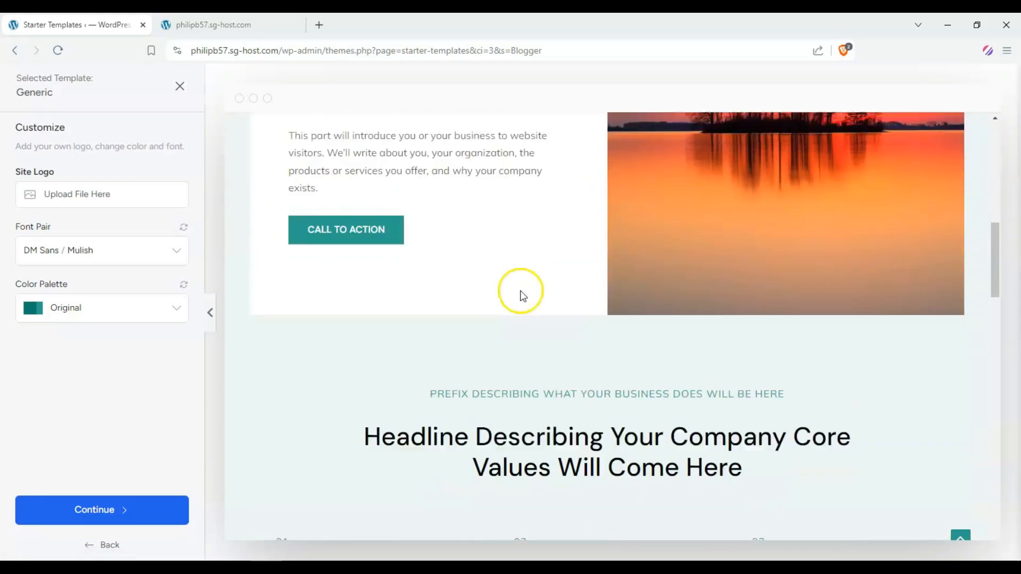
{"action": "scroll", "coordinate": [580, 251], "scroll_direction": "up", "scroll_amount": 2}
{"action": "scroll", "coordinate": [580, 251], "scroll_direction": "down", "scroll_amount": 5}
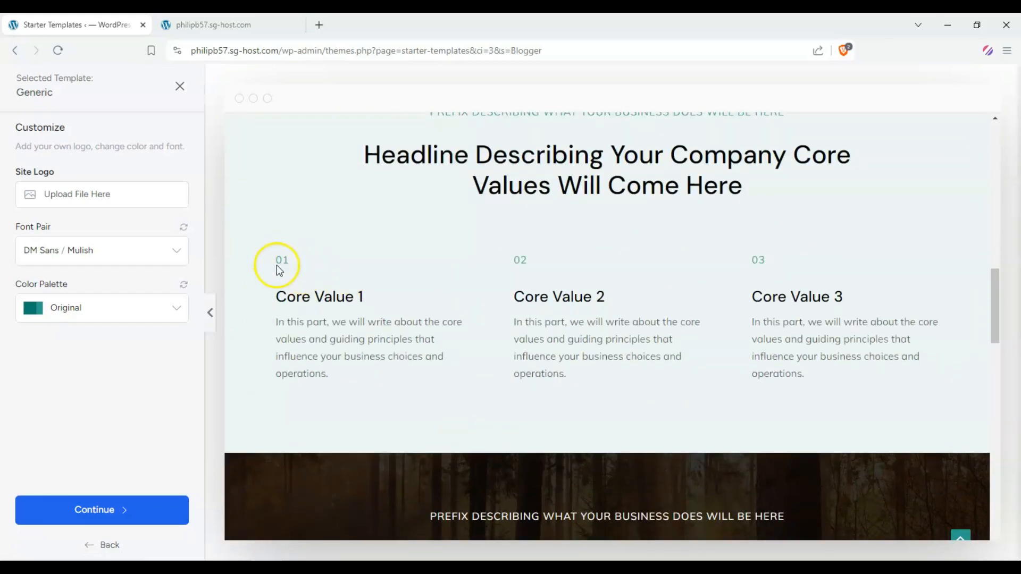
Examine the core values section and the rest of the Generic home page, then return to its top
{"action": "left_click_drag", "start_coordinate": [278, 270], "coordinate": [930, 385]}
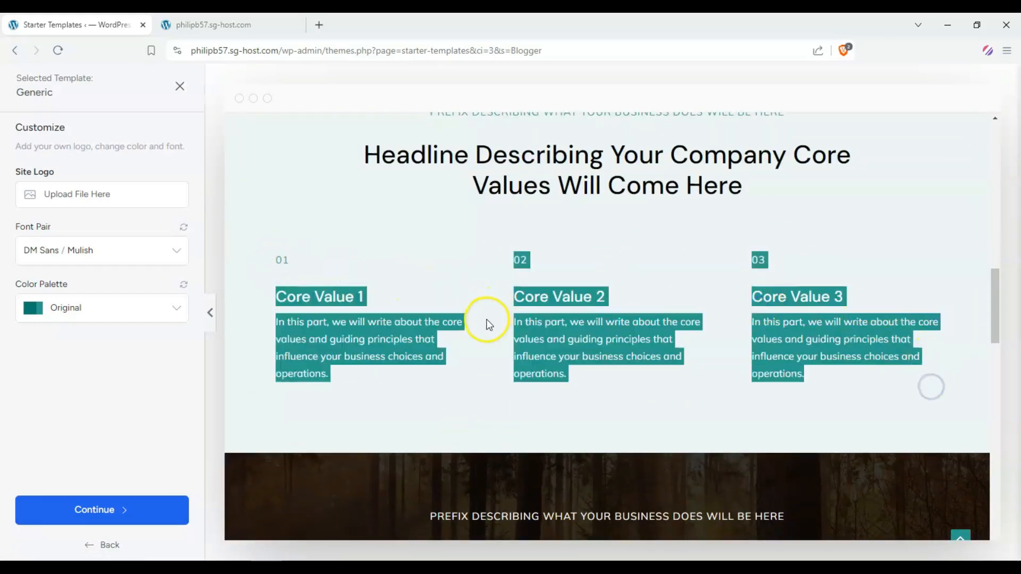
{"action": "left_click", "coordinate": [434, 333]}
{"action": "left_click_drag", "start_coordinate": [272, 289], "coordinate": [605, 338]}
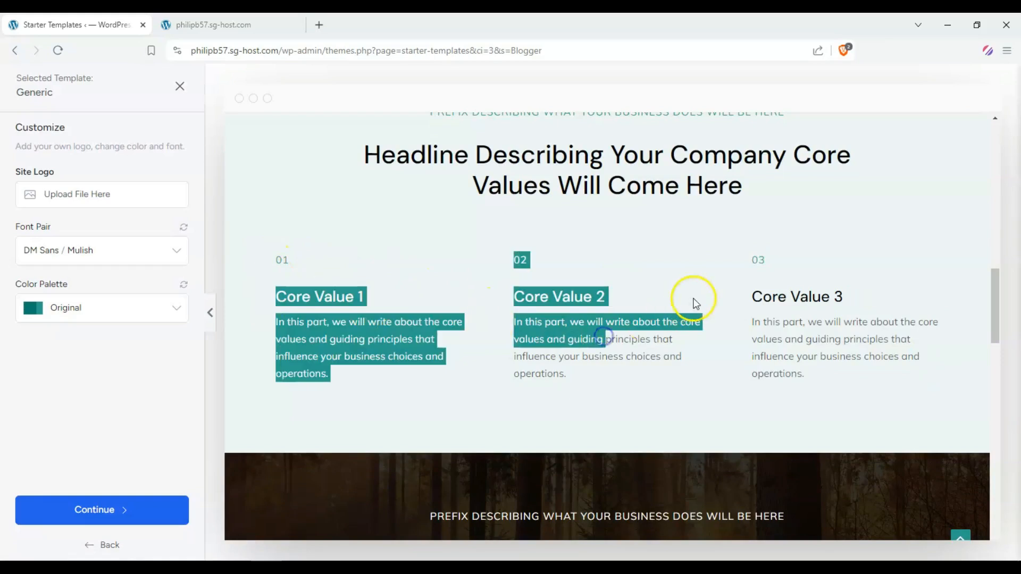
{"action": "scroll", "coordinate": [741, 301], "scroll_direction": "down", "scroll_amount": 2}
{"action": "scroll", "coordinate": [579, 255], "scroll_direction": "down", "scroll_amount": 8}
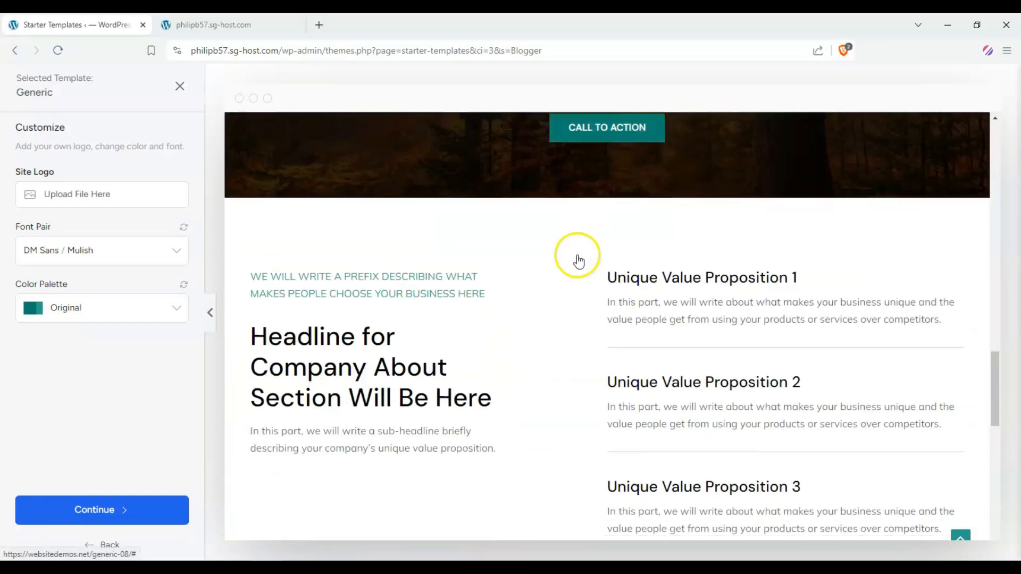
{"action": "scroll", "coordinate": [458, 241], "scroll_direction": "down", "scroll_amount": 10}
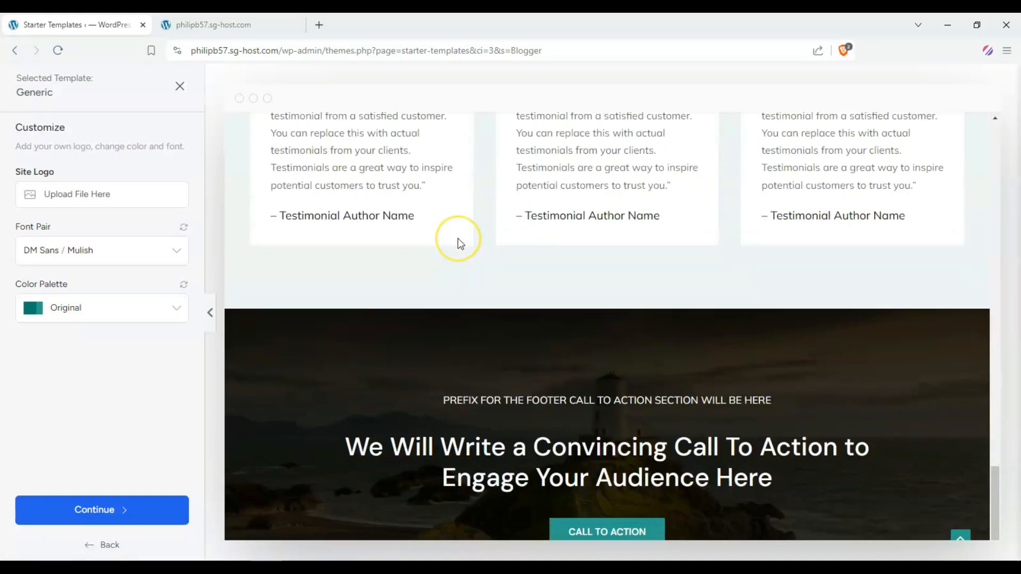
{"action": "scroll", "coordinate": [542, 266], "scroll_direction": "up", "scroll_amount": 2}
{"action": "scroll", "coordinate": [629, 292], "scroll_direction": "down", "scroll_amount": 3}
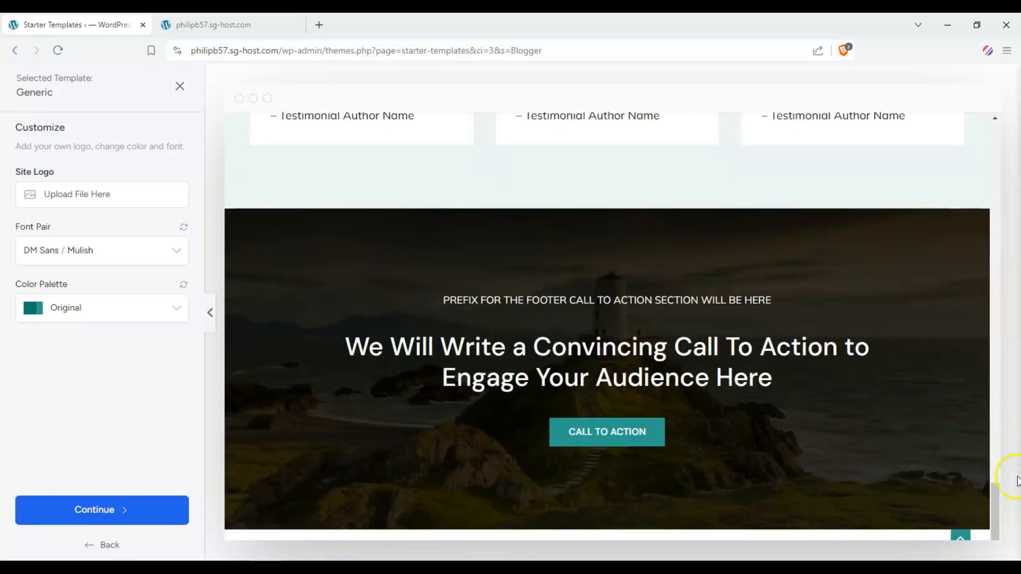
{"action": "left_click_drag", "start_coordinate": [993, 506], "coordinate": [964, 88]}
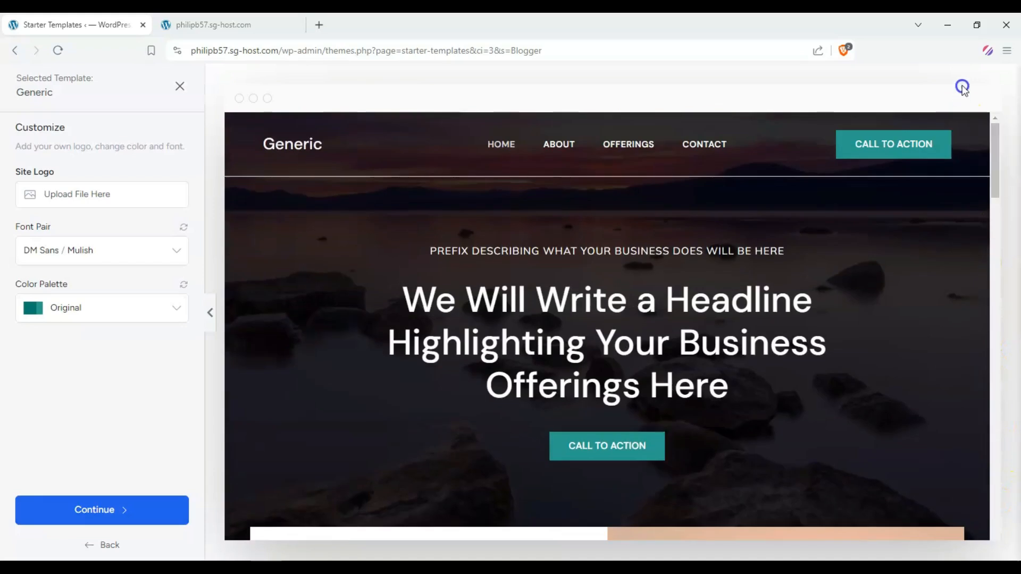
Preview the Generic template's About, Offerings and Contact pages
{"action": "left_click", "coordinate": [550, 146]}
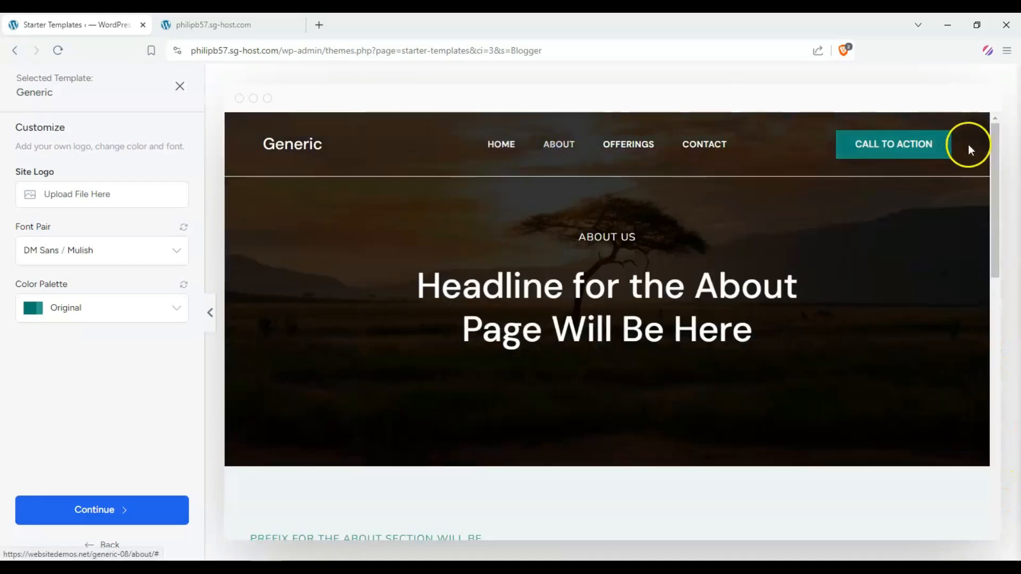
{"action": "left_click_drag", "start_coordinate": [993, 160], "coordinate": [1006, 120]}
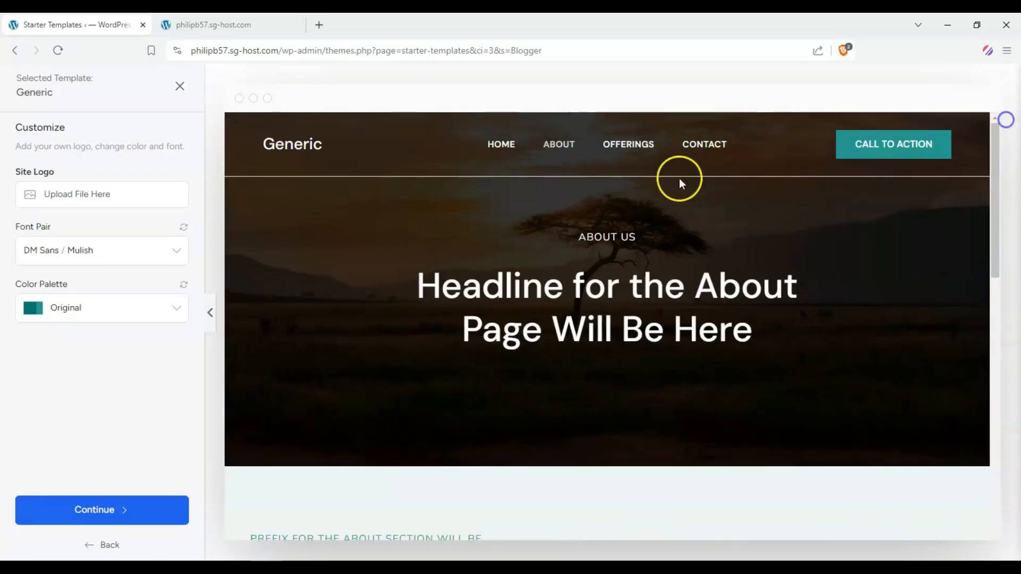
{"action": "left_click", "coordinate": [626, 143]}
{"action": "left_click_drag", "start_coordinate": [995, 183], "coordinate": [1008, 34]}
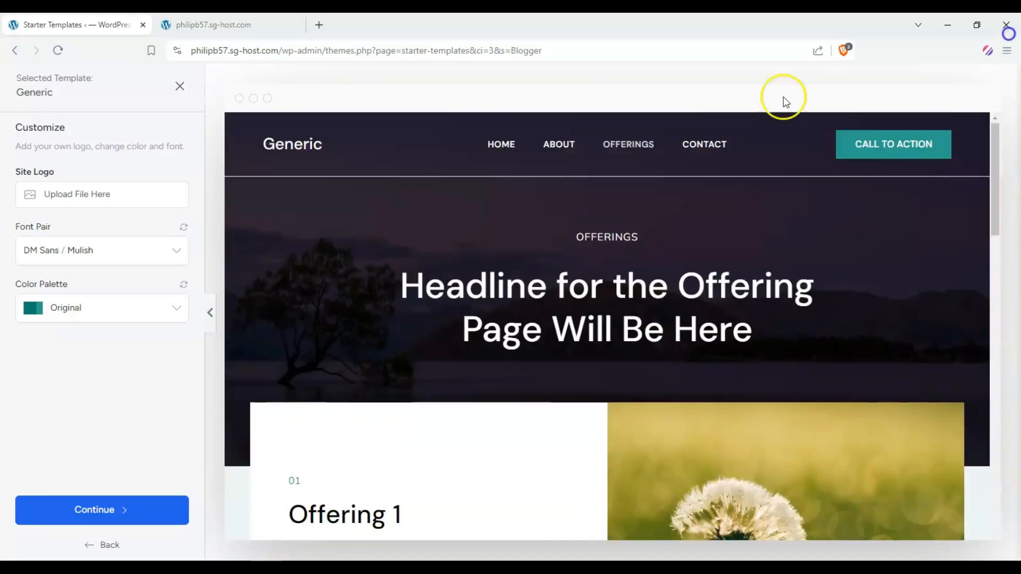
{"action": "left_click", "coordinate": [712, 149]}
{"action": "left_click_drag", "start_coordinate": [992, 169], "coordinate": [890, 32]}
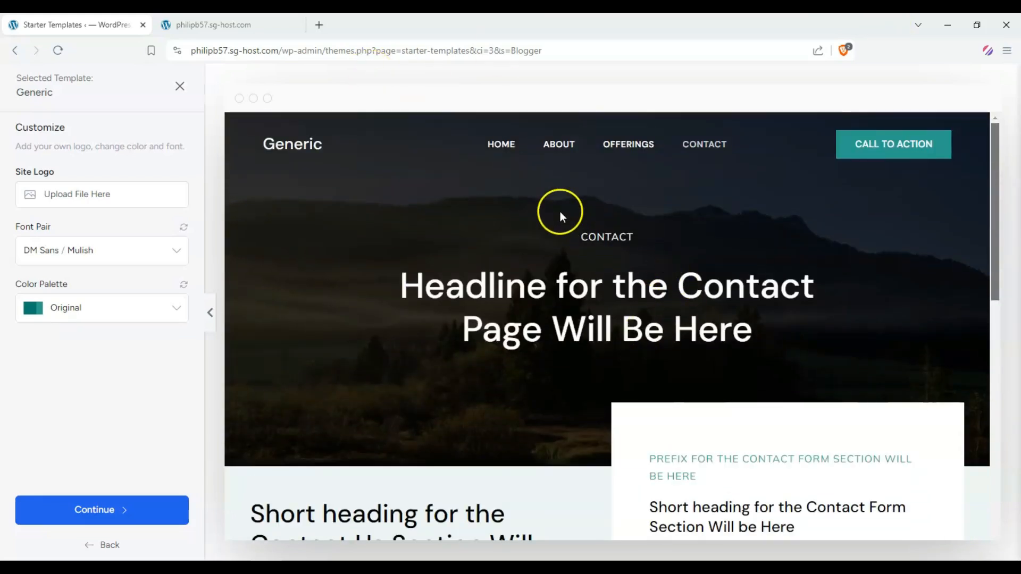
Set the site logo to the monitor icon image from the Media Library and reduce the logo width to 50 px
{"action": "left_click", "coordinate": [109, 198]}
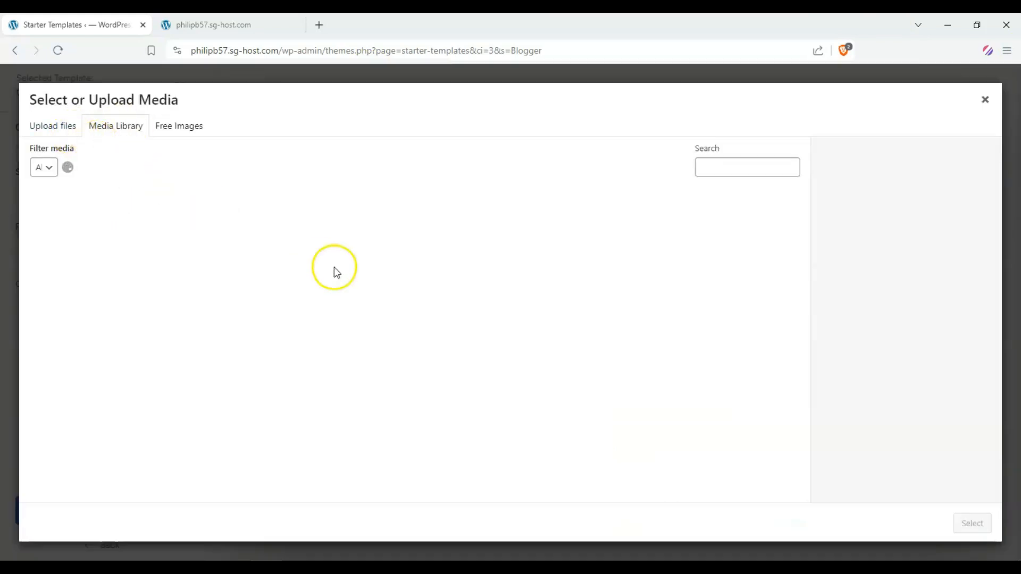
{"action": "left_click", "coordinate": [474, 325]}
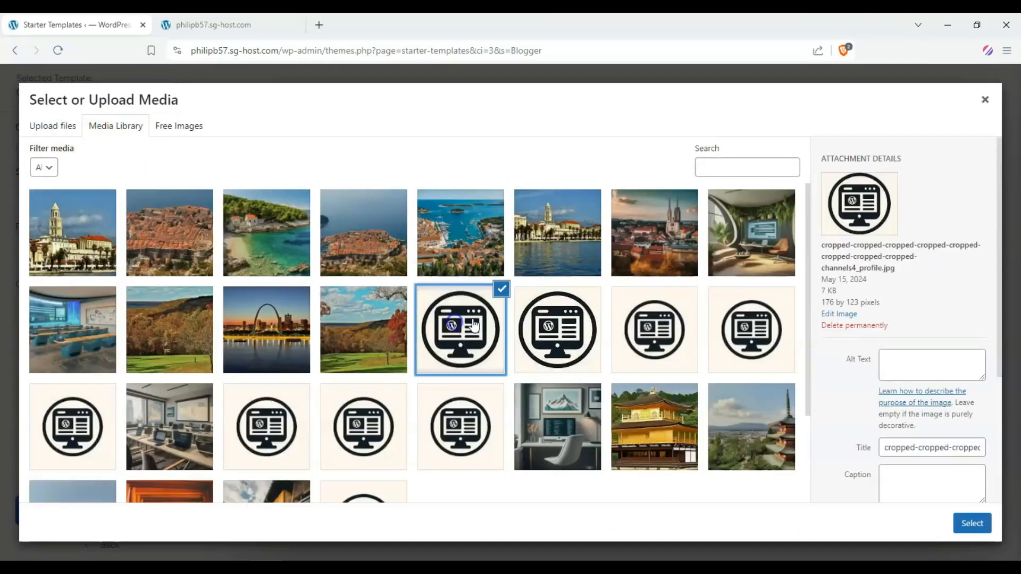
{"action": "left_click", "coordinate": [973, 524]}
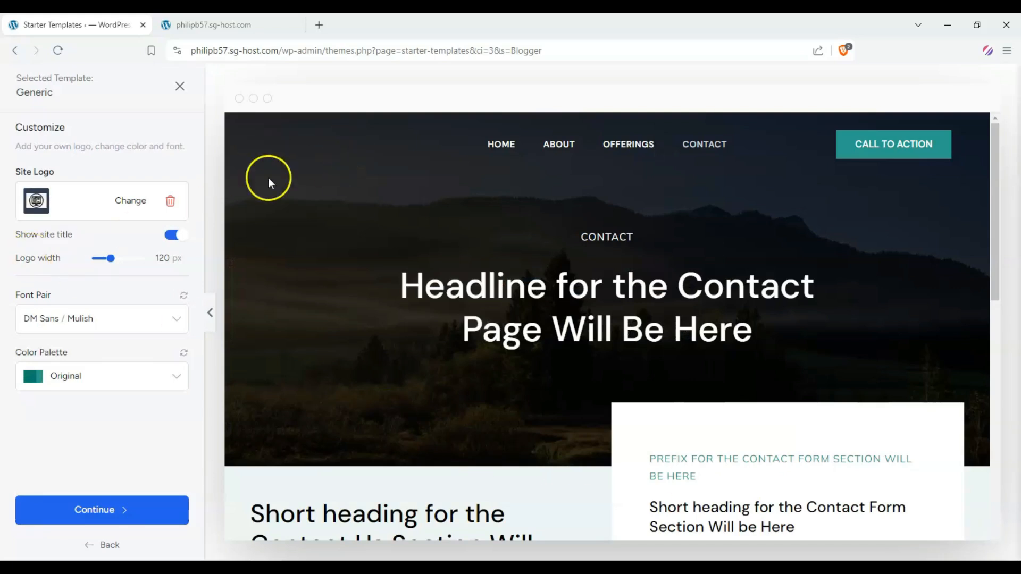
{"action": "left_click_drag", "start_coordinate": [110, 258], "coordinate": [95, 259]}
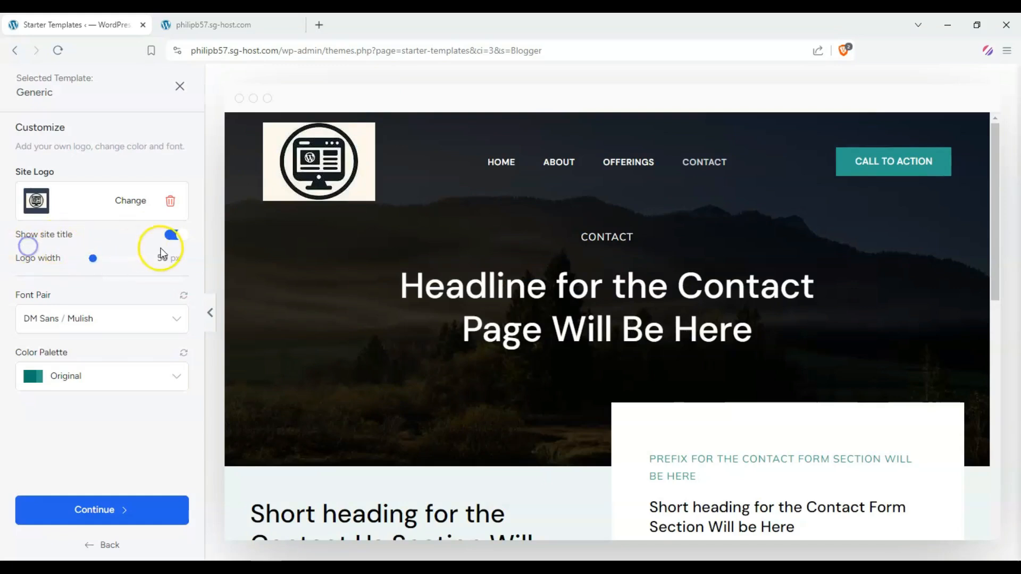
{"action": "left_click", "coordinate": [171, 238]}
Change the font pair to Merriweather / Figtree
{"action": "left_click", "coordinate": [154, 307]}
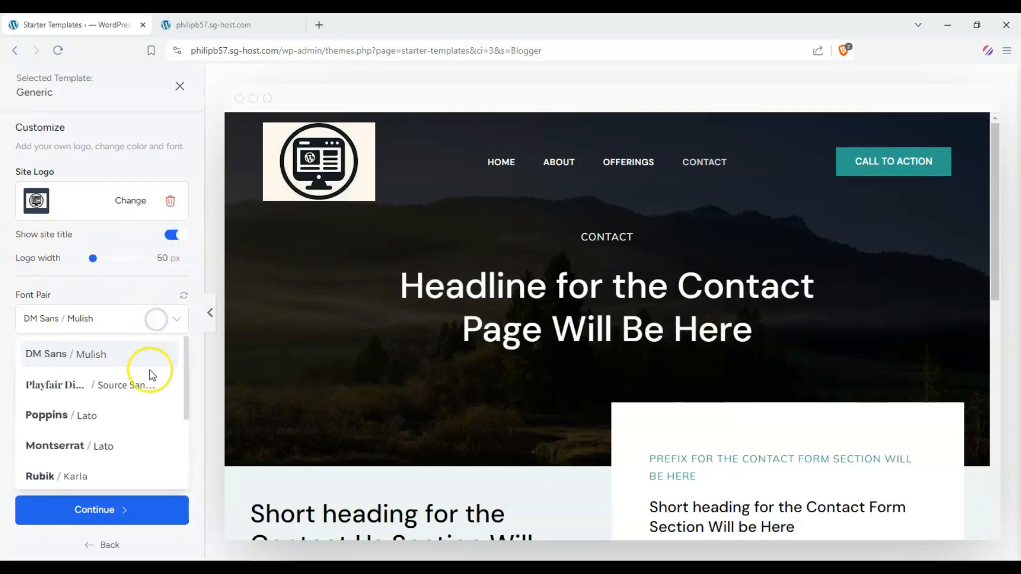
{"action": "scroll", "coordinate": [106, 383], "scroll_direction": "down", "scroll_amount": 3}
{"action": "left_click", "coordinate": [97, 416]}
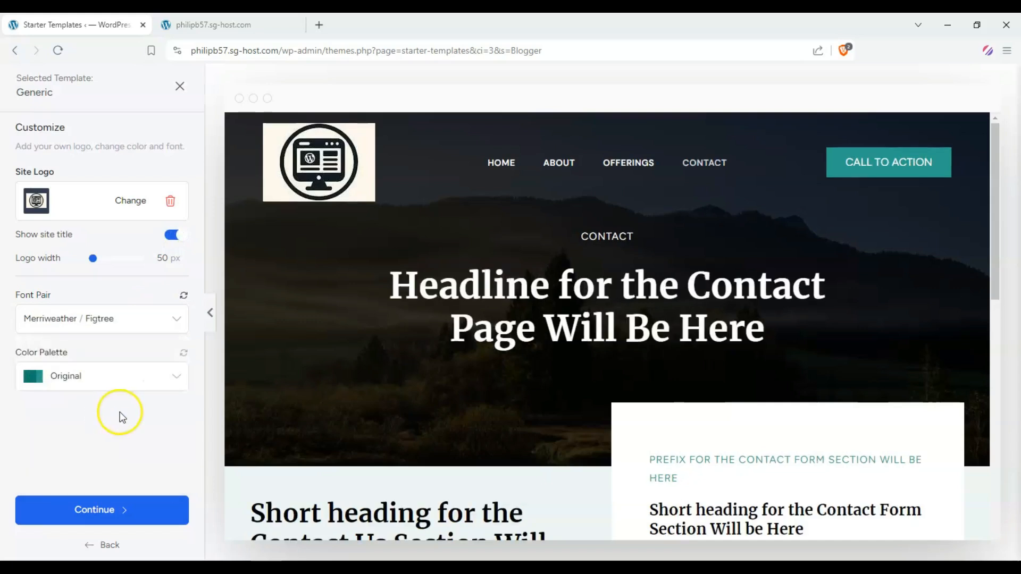
Choose the Style 7 color palette and review it on the contact page
{"action": "left_click", "coordinate": [172, 377]}
{"action": "scroll", "coordinate": [93, 463], "scroll_direction": "down", "scroll_amount": 3}
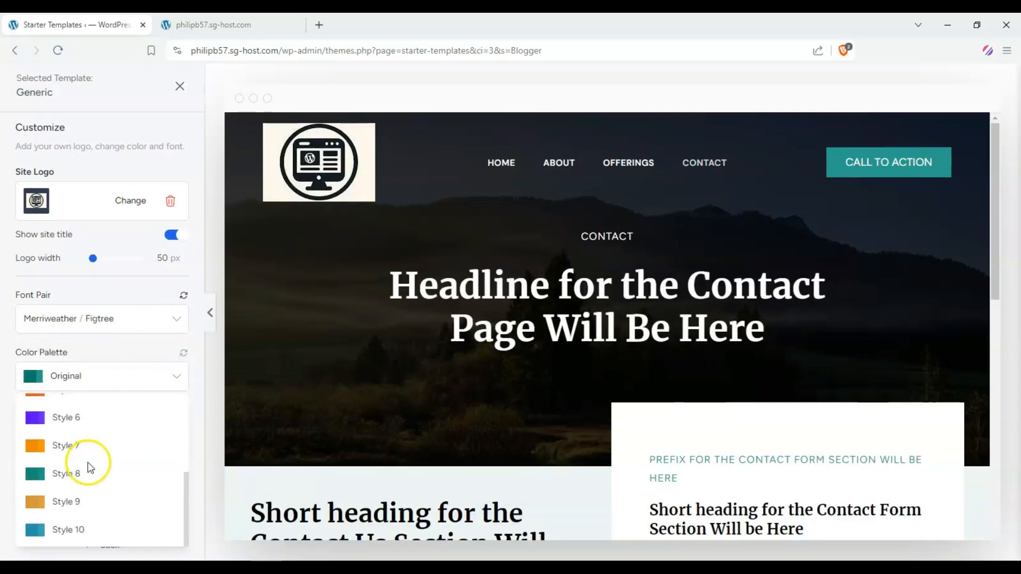
{"action": "left_click", "coordinate": [76, 452]}
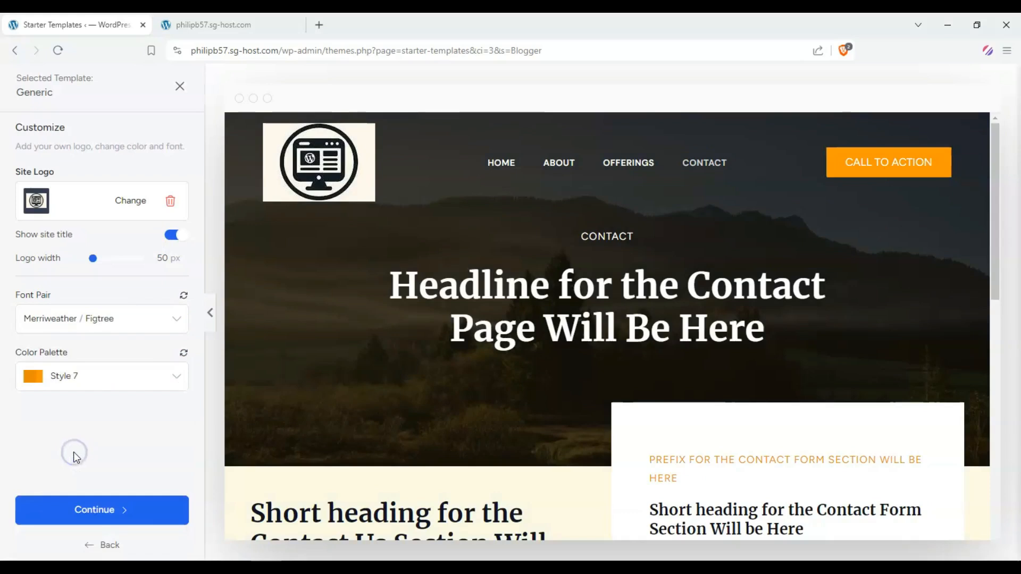
{"action": "scroll", "coordinate": [851, 233], "scroll_direction": "down", "scroll_amount": 6}
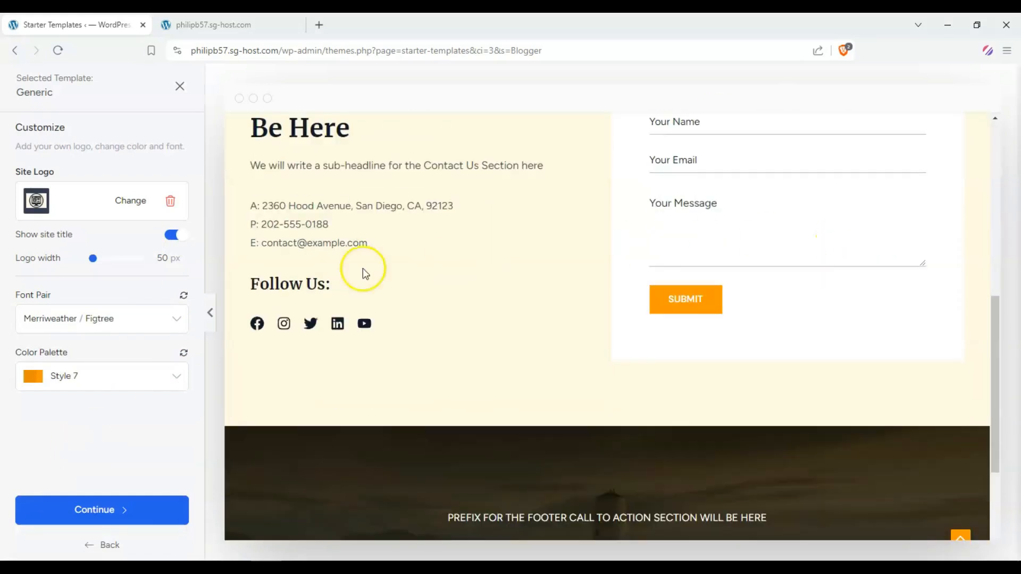
Continue past the template customization and skip the feature selection
{"action": "scroll", "coordinate": [319, 290], "scroll_direction": "down", "scroll_amount": 3}
{"action": "scroll", "coordinate": [293, 304], "scroll_direction": "up", "scroll_amount": 8}
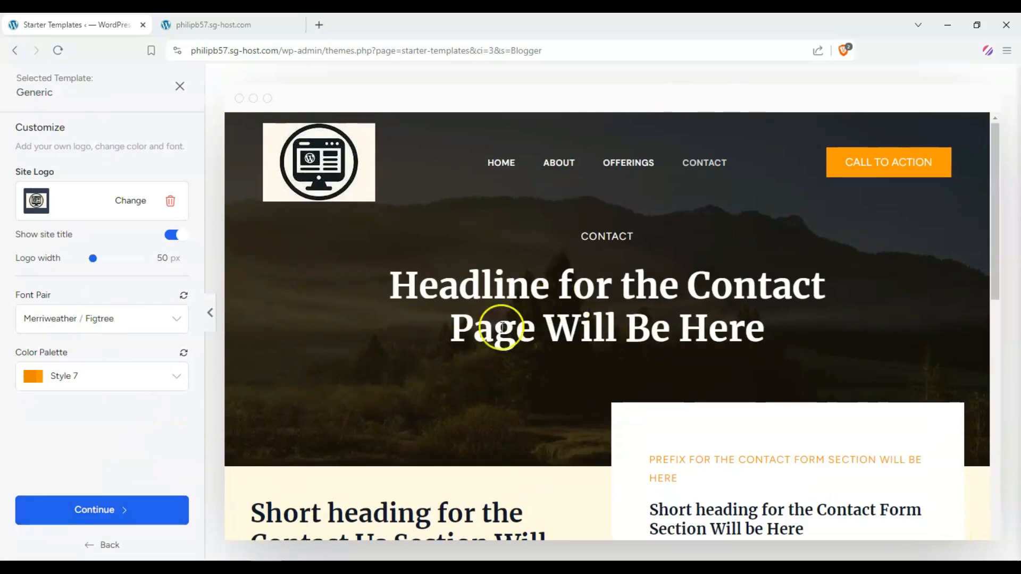
{"action": "left_click", "coordinate": [153, 500]}
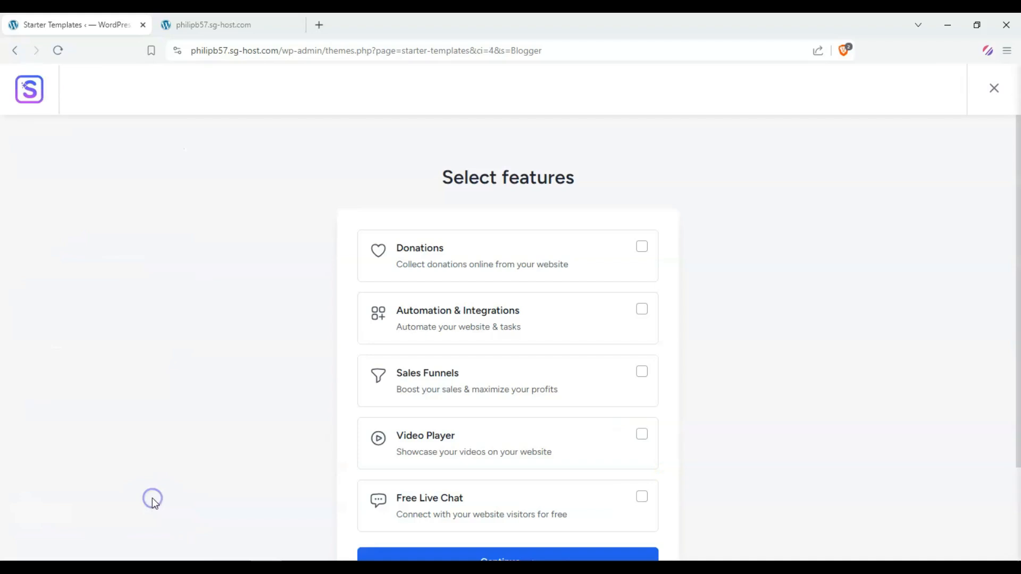
{"action": "scroll", "coordinate": [174, 470], "scroll_direction": "down", "scroll_amount": 2}
{"action": "scroll", "coordinate": [258, 398], "scroll_direction": "up", "scroll_amount": 2}
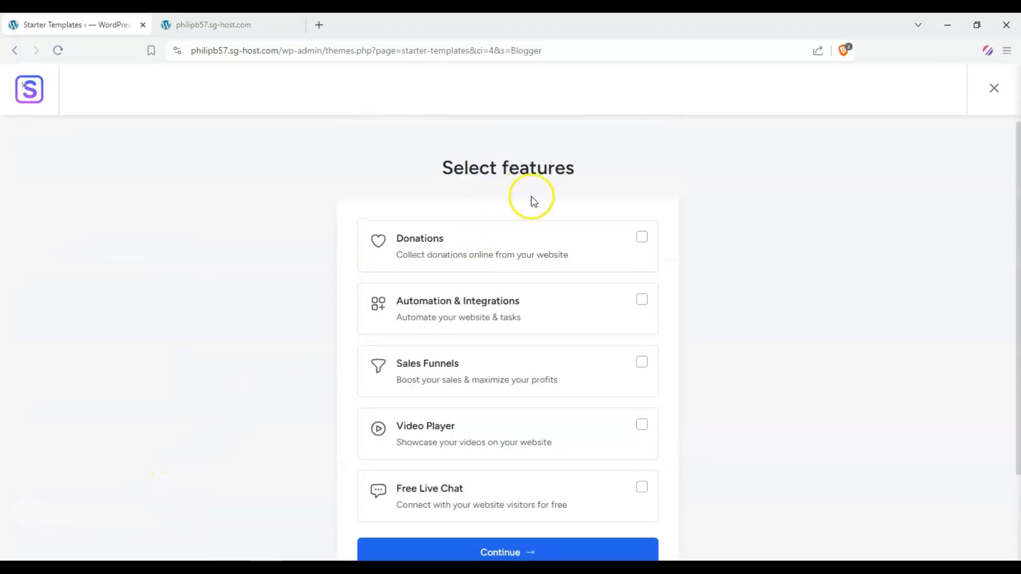
{"action": "scroll", "coordinate": [485, 353], "scroll_direction": "down", "scroll_amount": 1}
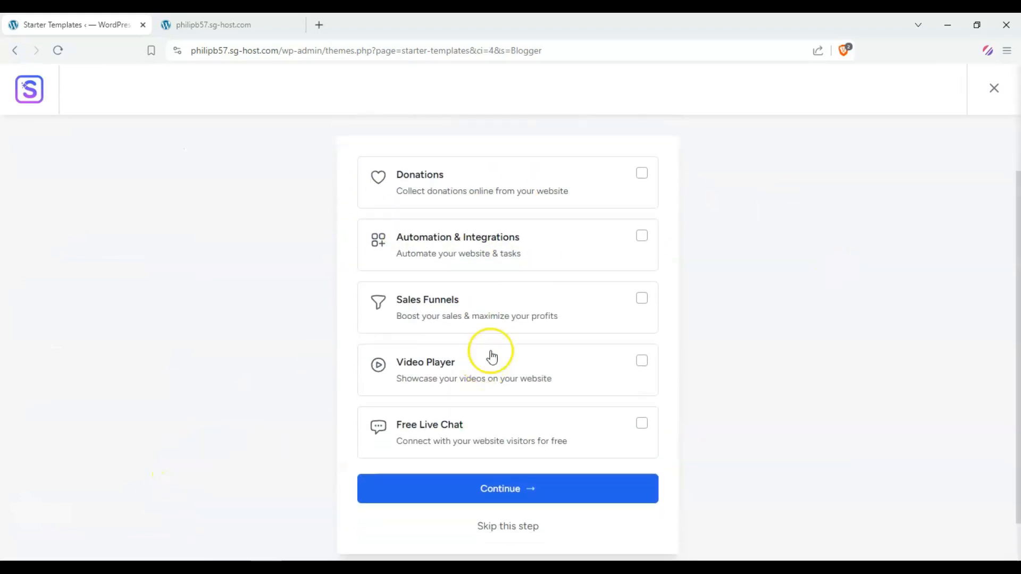
{"action": "left_click", "coordinate": [504, 537]}
Submit and build the website, keeping all advanced import options checked
{"action": "scroll", "coordinate": [303, 335], "scroll_direction": "down", "scroll_amount": 1}
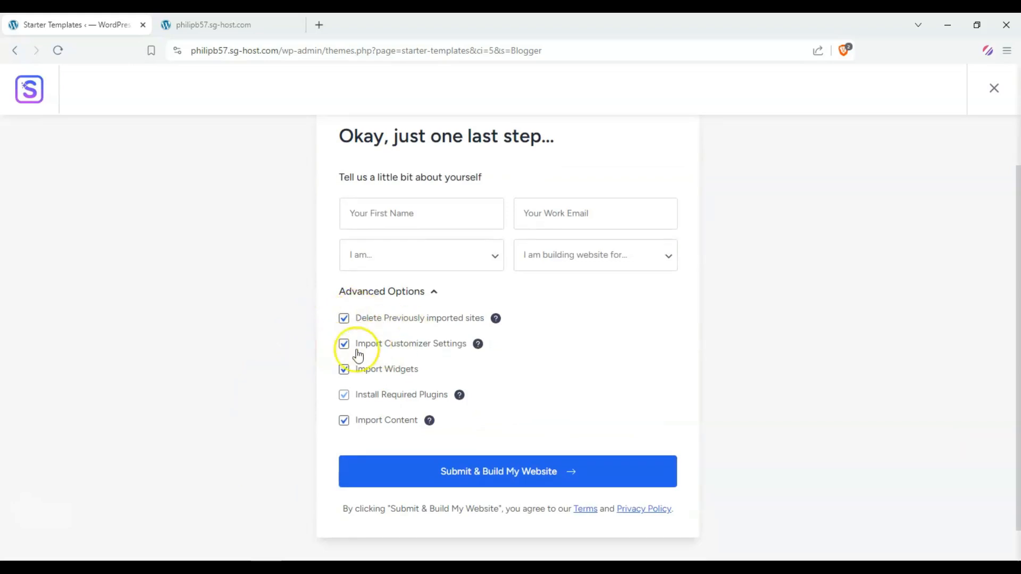
{"action": "mouse_move", "coordinate": [435, 425]}
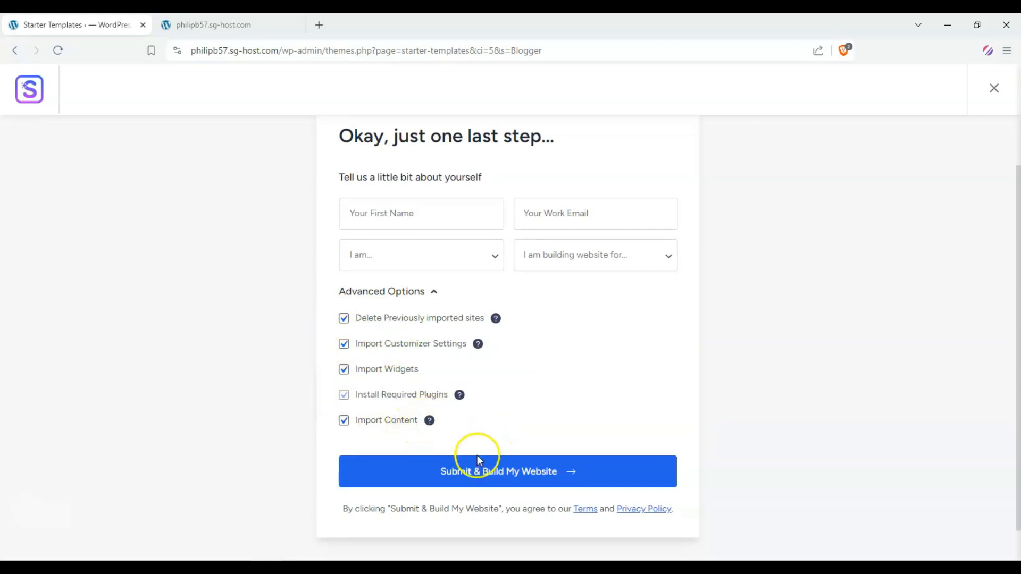
{"action": "left_click", "coordinate": [464, 473]}
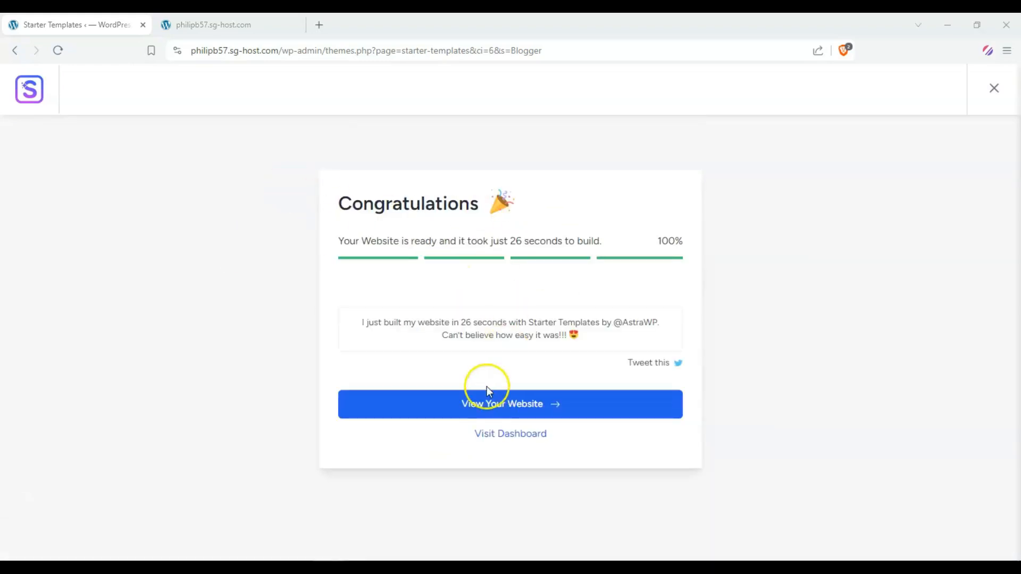
Open the newly built website and close the outdated site tab
{"action": "left_click", "coordinate": [483, 407]}
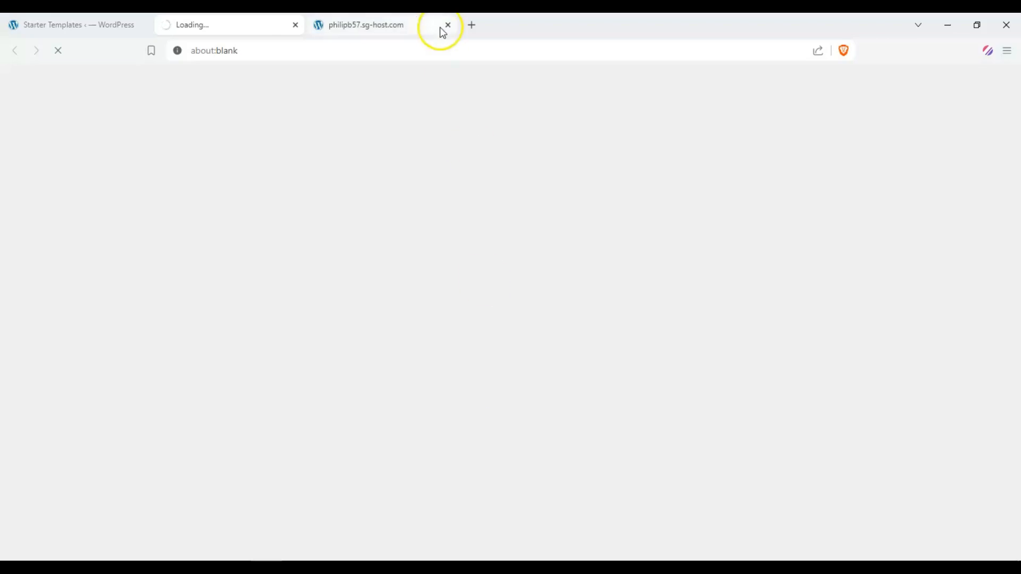
{"action": "left_click", "coordinate": [408, 25]}
{"action": "scroll", "coordinate": [340, 231], "scroll_direction": "down", "scroll_amount": 12}
{"action": "scroll", "coordinate": [257, 269], "scroll_direction": "up", "scroll_amount": 12}
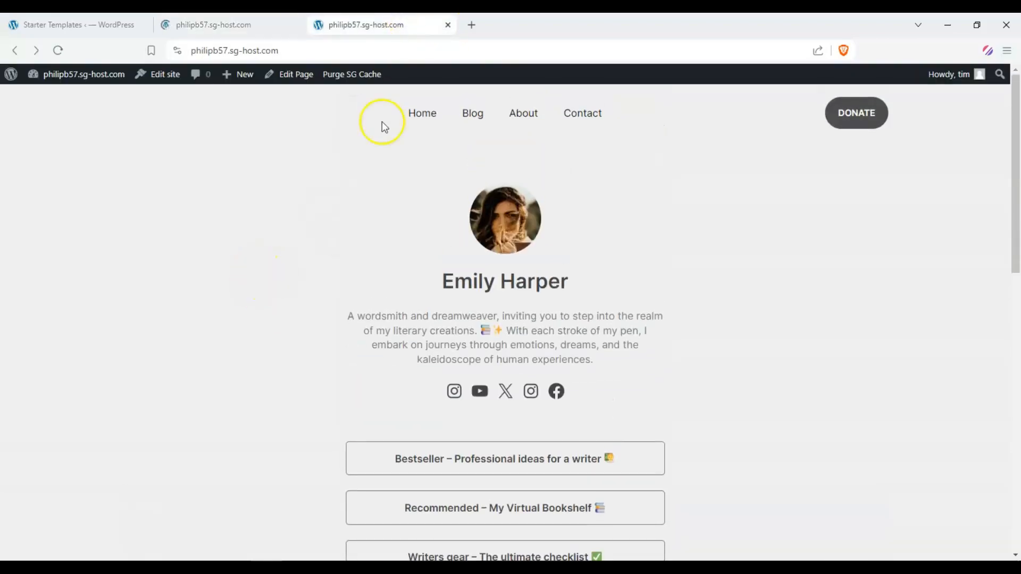
{"action": "left_click", "coordinate": [448, 25]}
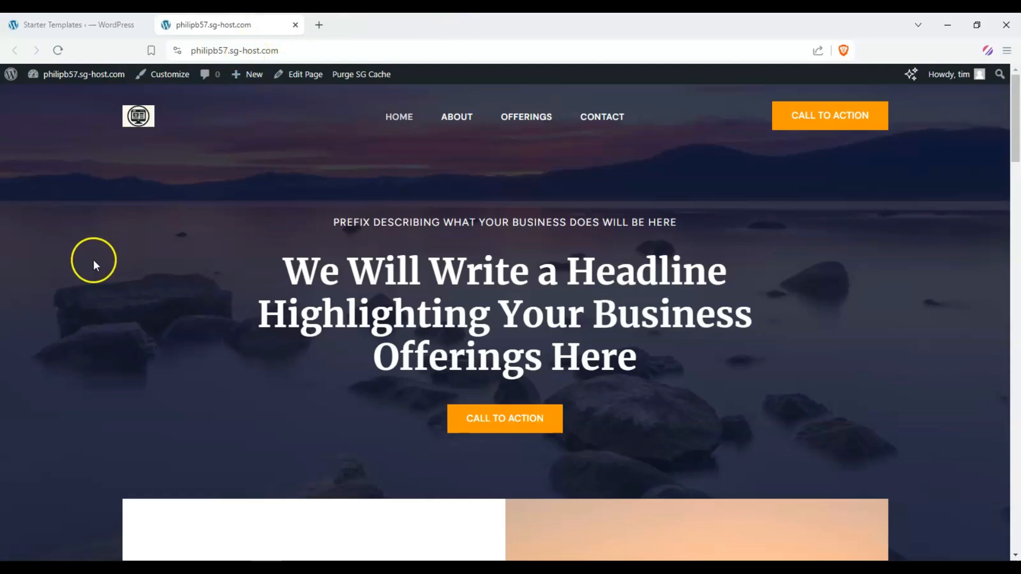
{"action": "scroll", "coordinate": [93, 260], "scroll_direction": "down", "scroll_amount": 6}
{"action": "scroll", "coordinate": [93, 258], "scroll_direction": "up", "scroll_amount": 6}
{"action": "scroll", "coordinate": [257, 212], "scroll_direction": "down", "scroll_amount": 8}
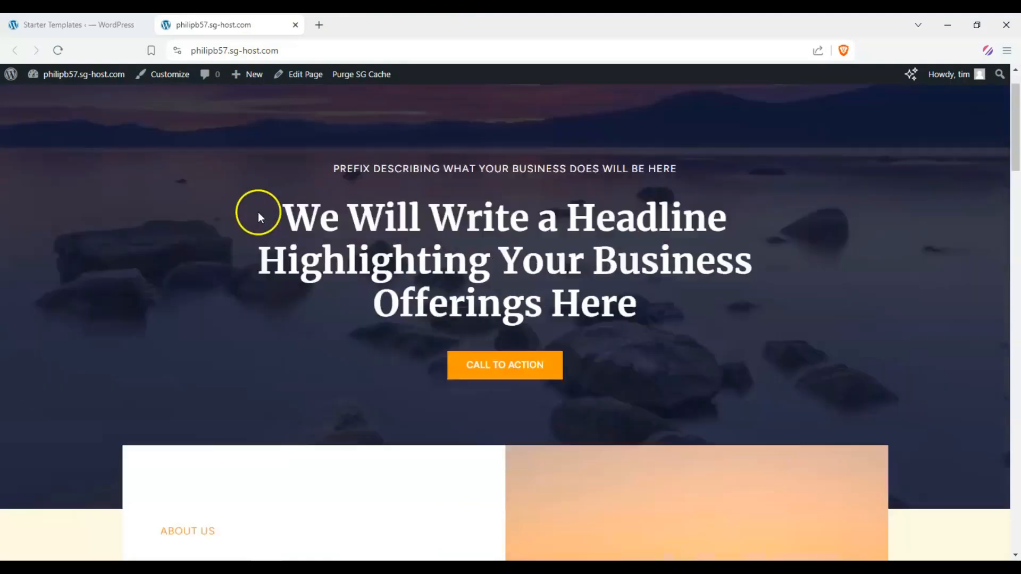
{"action": "scroll", "coordinate": [250, 223], "scroll_direction": "up", "scroll_amount": 8}
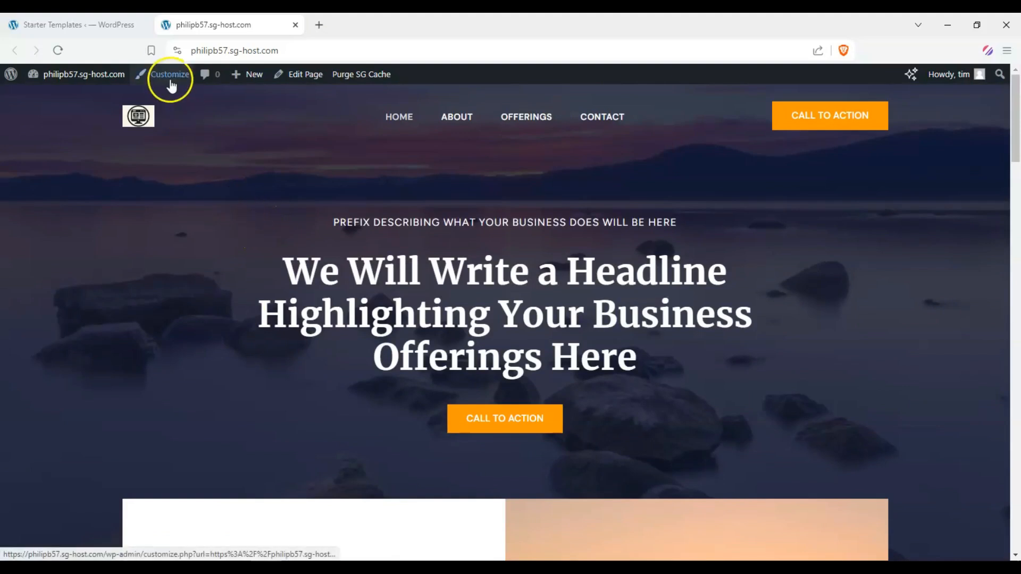
Open the WordPress dashboard in a new tab beside the Starter Templates tab
{"action": "mouse_move", "coordinate": [77, 75]}
{"action": "right_click", "coordinate": [82, 96]}
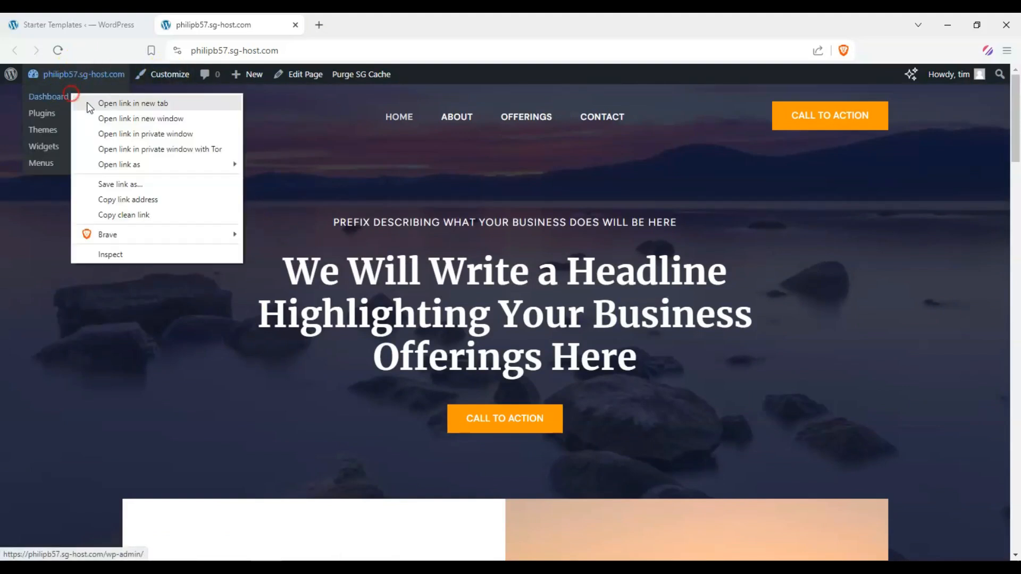
{"action": "left_click", "coordinate": [106, 103]}
{"action": "left_click_drag", "start_coordinate": [379, 27], "coordinate": [261, 25]}
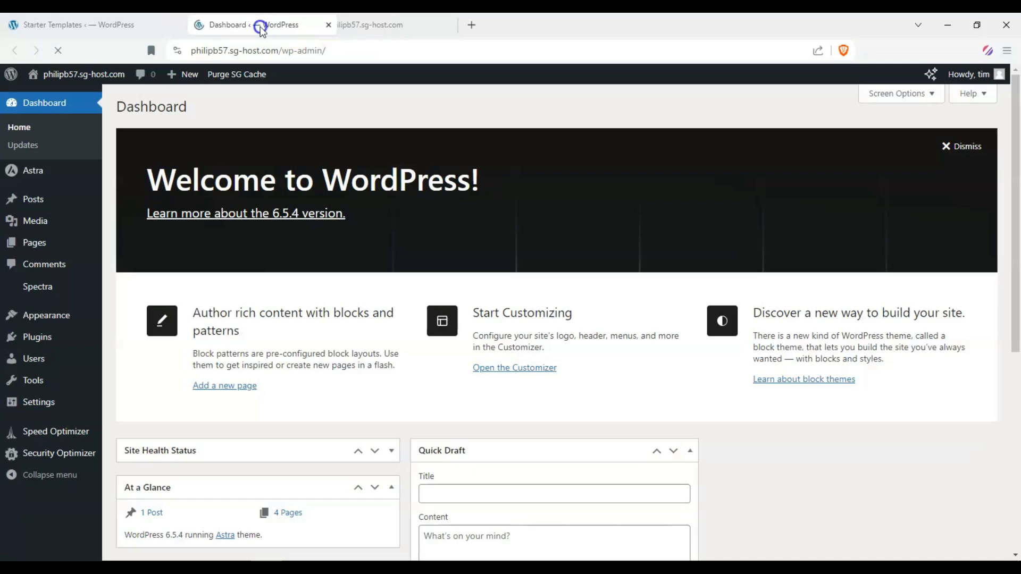
Open the Astra Customizer and close the Starter Templates tab
{"action": "mouse_move", "coordinate": [59, 167]}
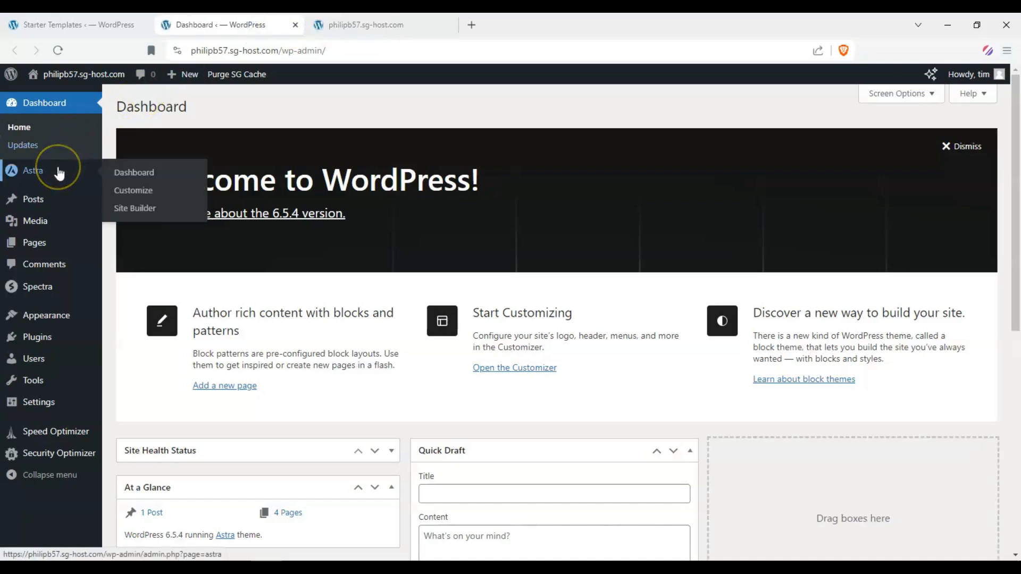
{"action": "left_click", "coordinate": [145, 198]}
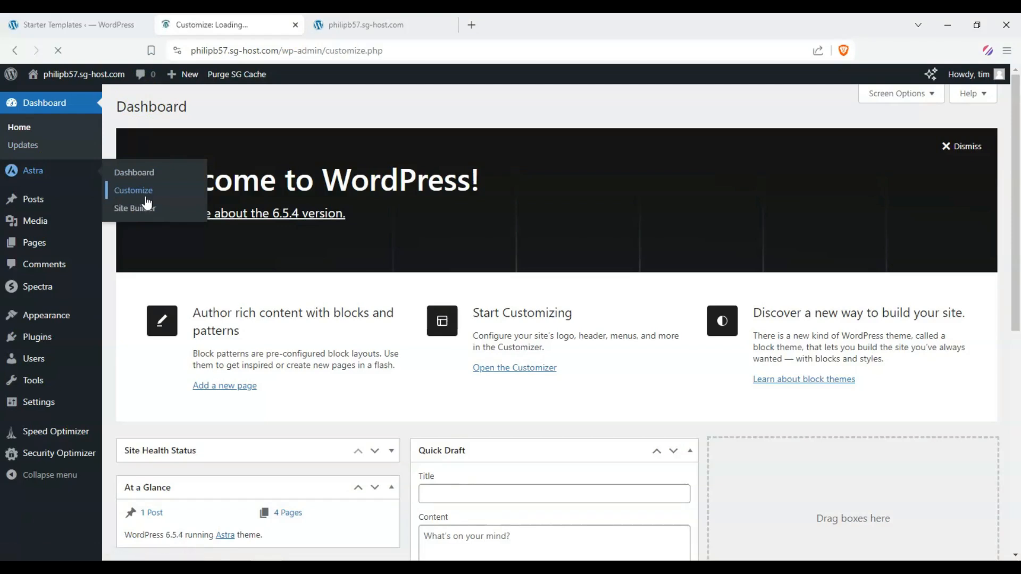
{"action": "left_click", "coordinate": [143, 26]}
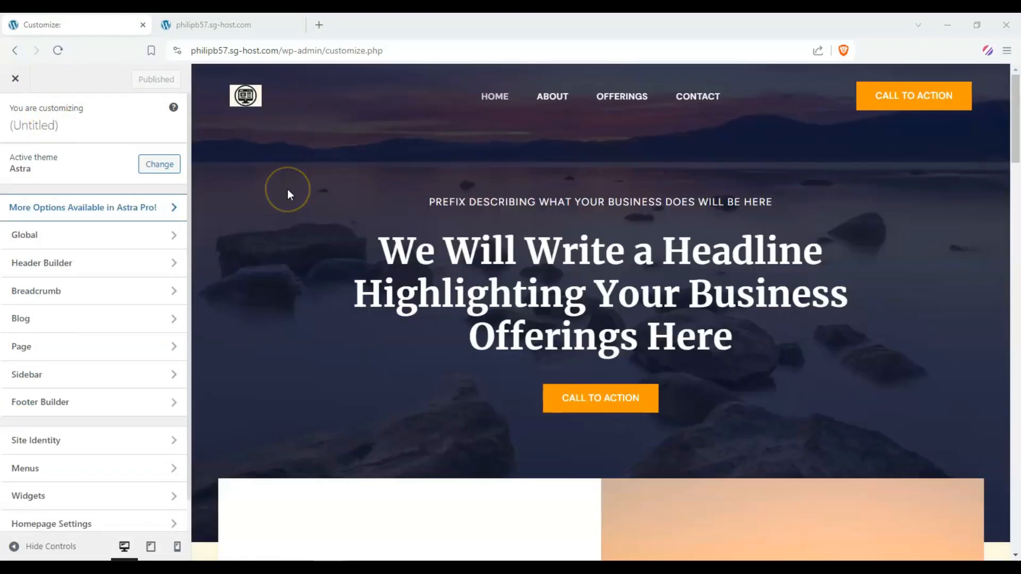
Set the site icon to the monitor logo image from the Media Library, skipping the crop
{"action": "scroll", "coordinate": [282, 190], "scroll_direction": "down", "scroll_amount": 15}
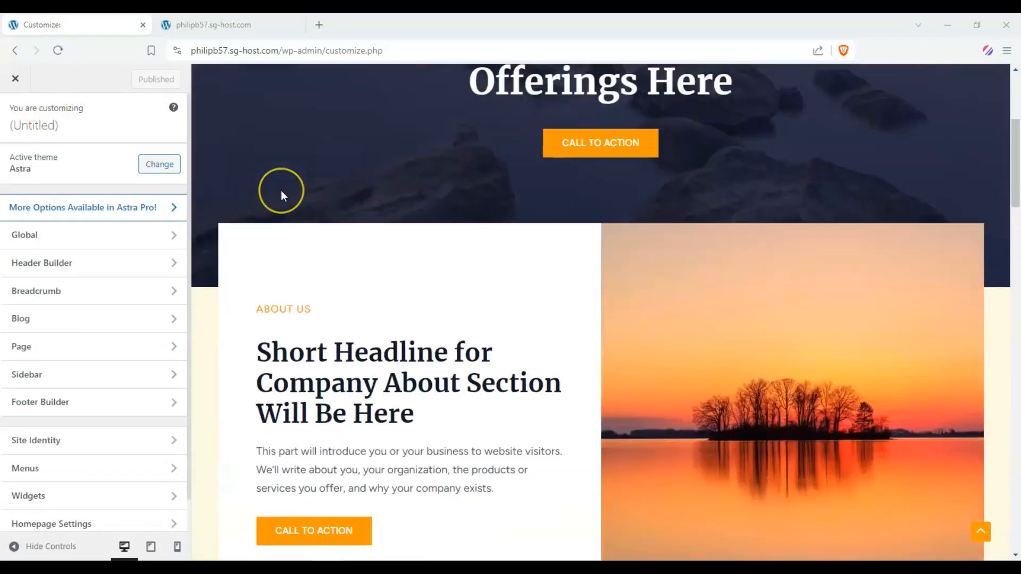
{"action": "scroll", "coordinate": [280, 192], "scroll_direction": "up", "scroll_amount": 15}
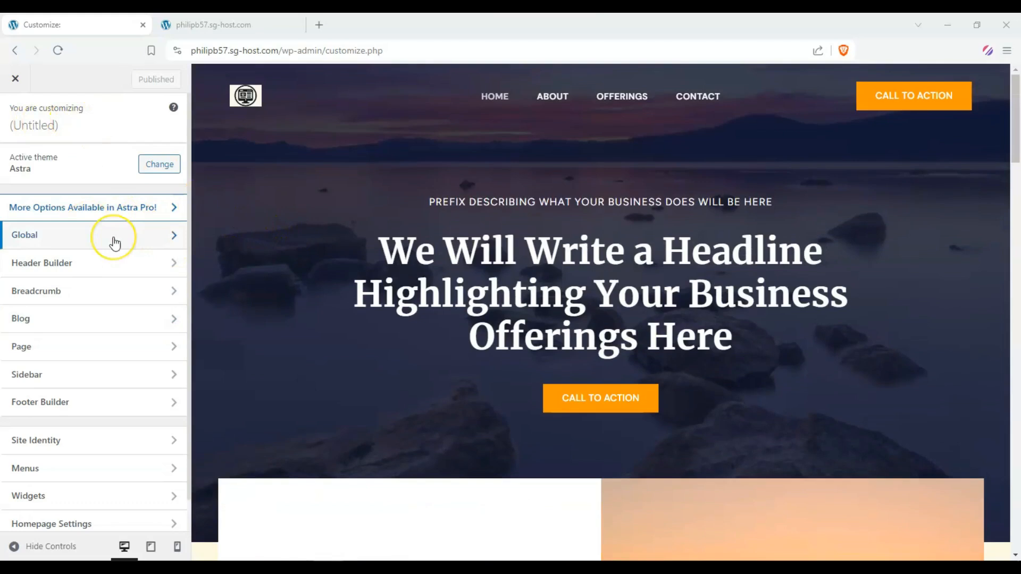
{"action": "left_click", "coordinate": [124, 442]}
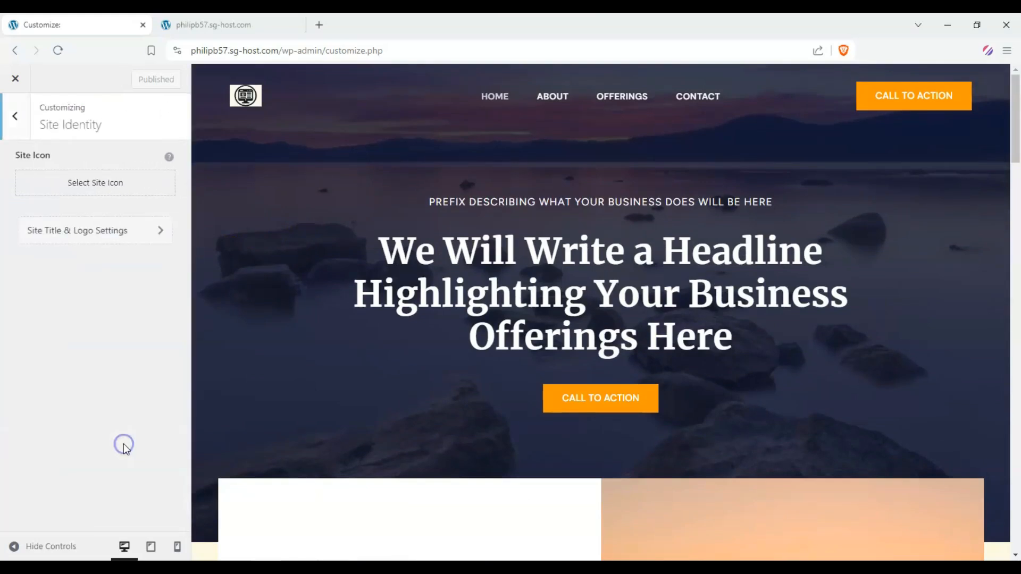
{"action": "left_click", "coordinate": [113, 183]}
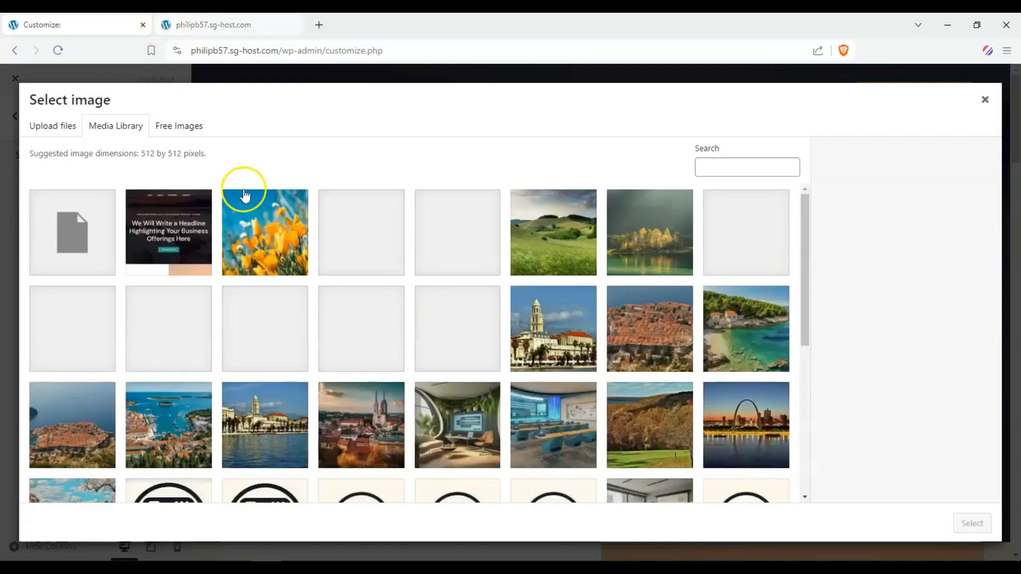
{"action": "scroll", "coordinate": [672, 383], "scroll_direction": "down", "scroll_amount": 3}
{"action": "left_click", "coordinate": [739, 329]}
{"action": "left_click", "coordinate": [971, 524]}
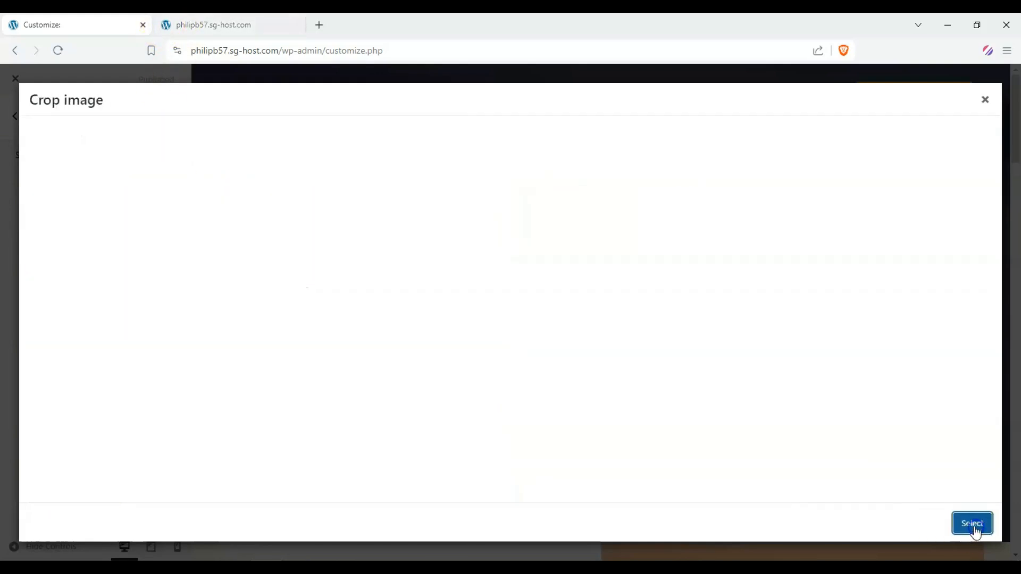
{"action": "left_click", "coordinate": [880, 521]}
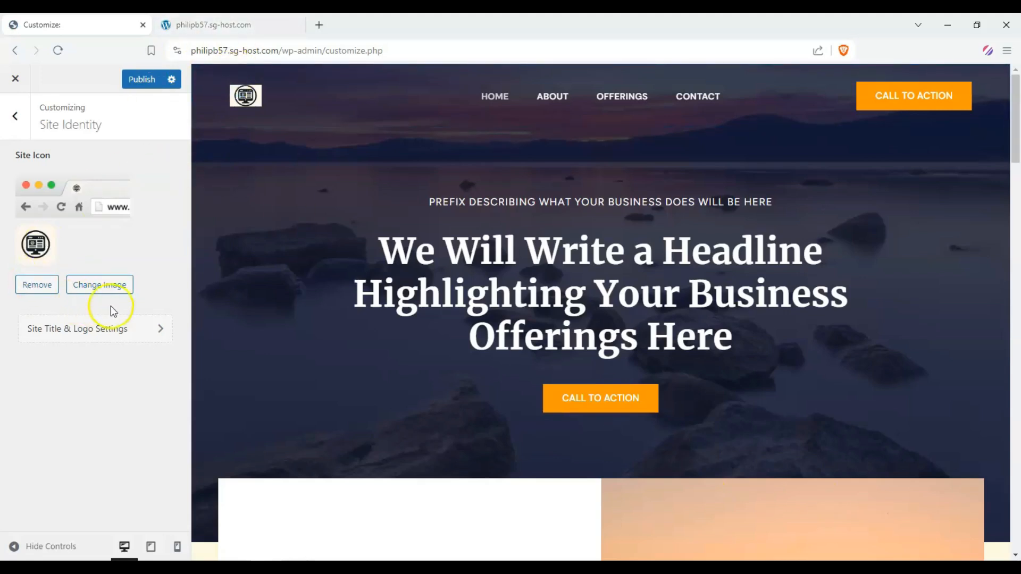
Increase the logo width to 87 px in the site title and logo settings
{"action": "left_click", "coordinate": [139, 328]}
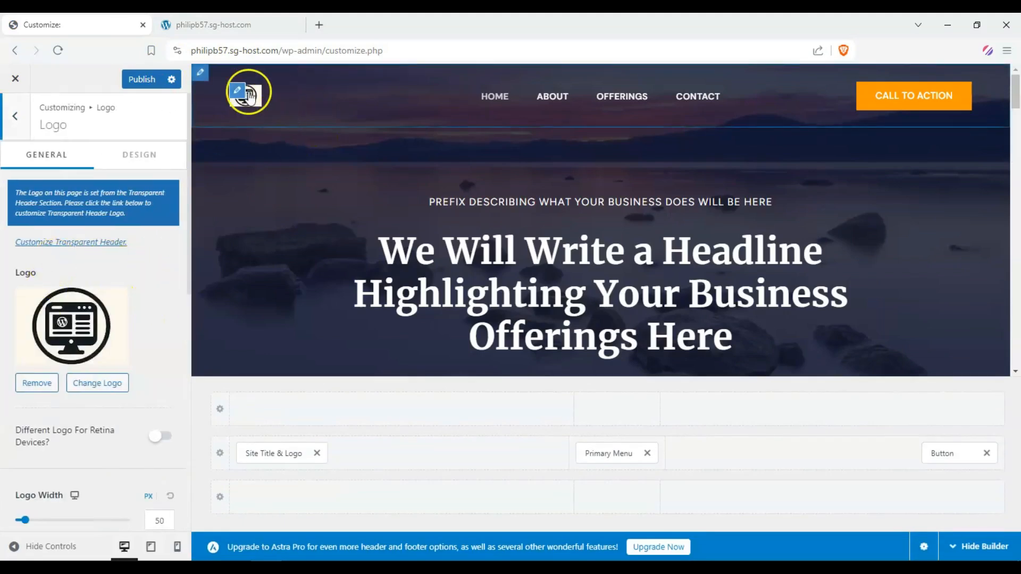
{"action": "scroll", "coordinate": [141, 311], "scroll_direction": "down", "scroll_amount": 1}
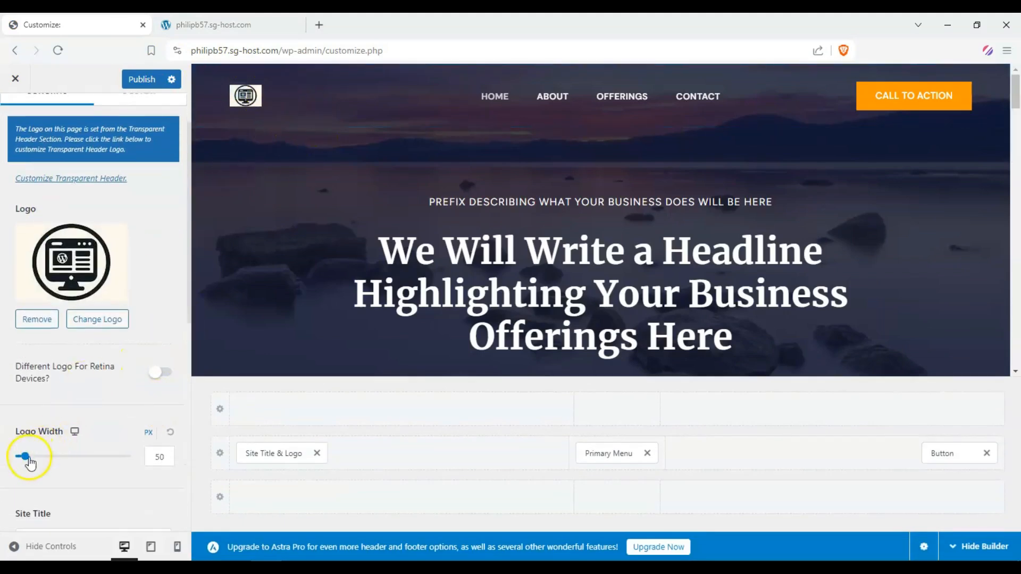
{"action": "left_click_drag", "start_coordinate": [29, 461], "coordinate": [36, 460]}
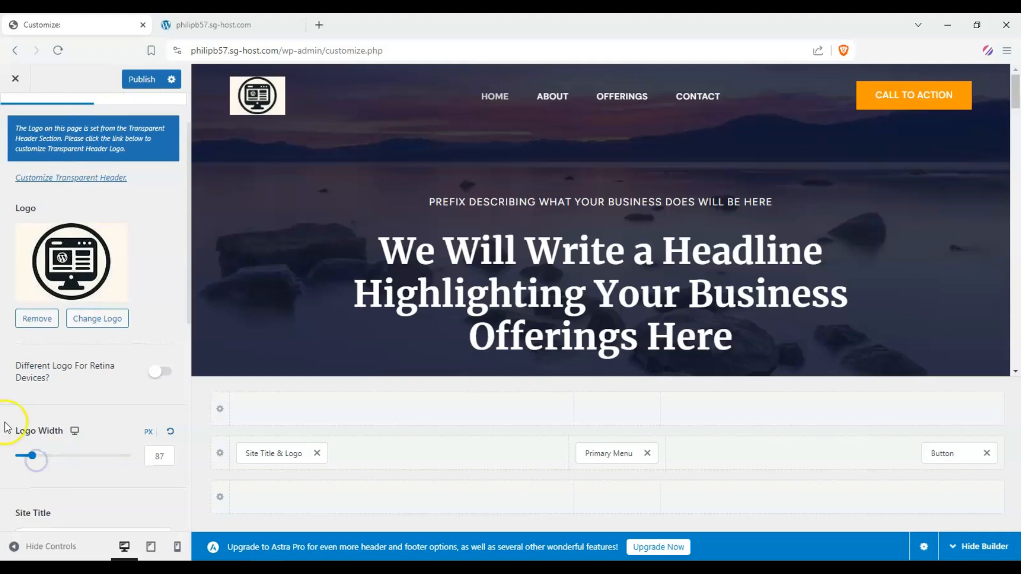
Set the site title to Website Assets and the tagline to Let's Learn Together!
{"action": "scroll", "coordinate": [8, 427], "scroll_direction": "down", "scroll_amount": 3}
{"action": "left_click", "coordinate": [78, 352]}
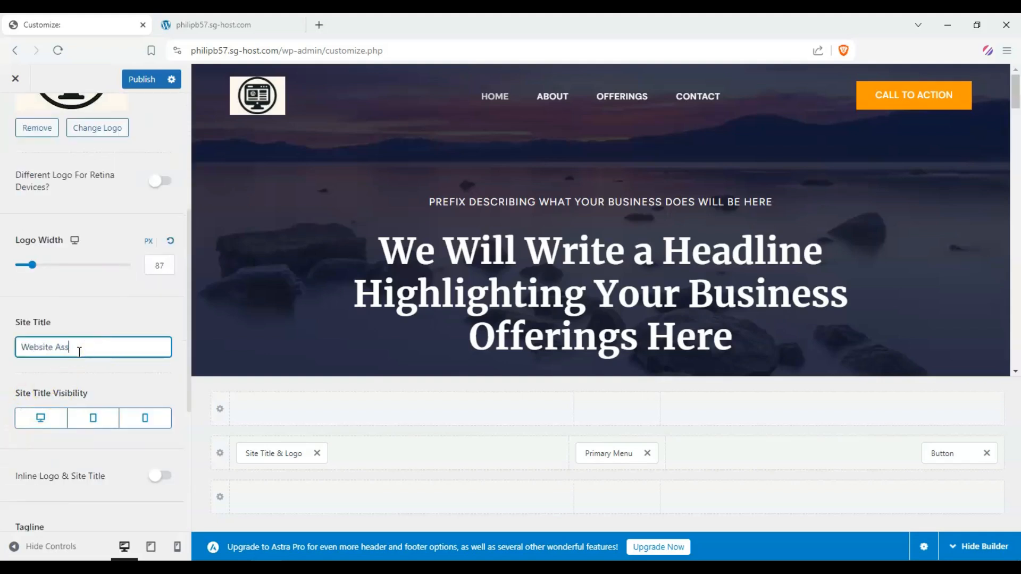
{"action": "scroll", "coordinate": [77, 335], "scroll_direction": "down", "scroll_amount": 2}
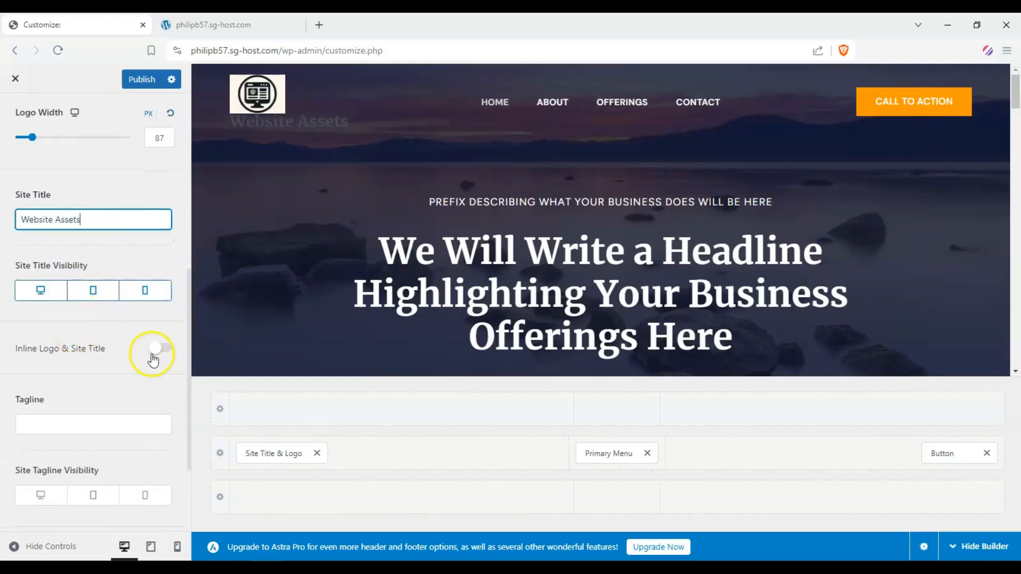
{"action": "left_click", "coordinate": [106, 431]}
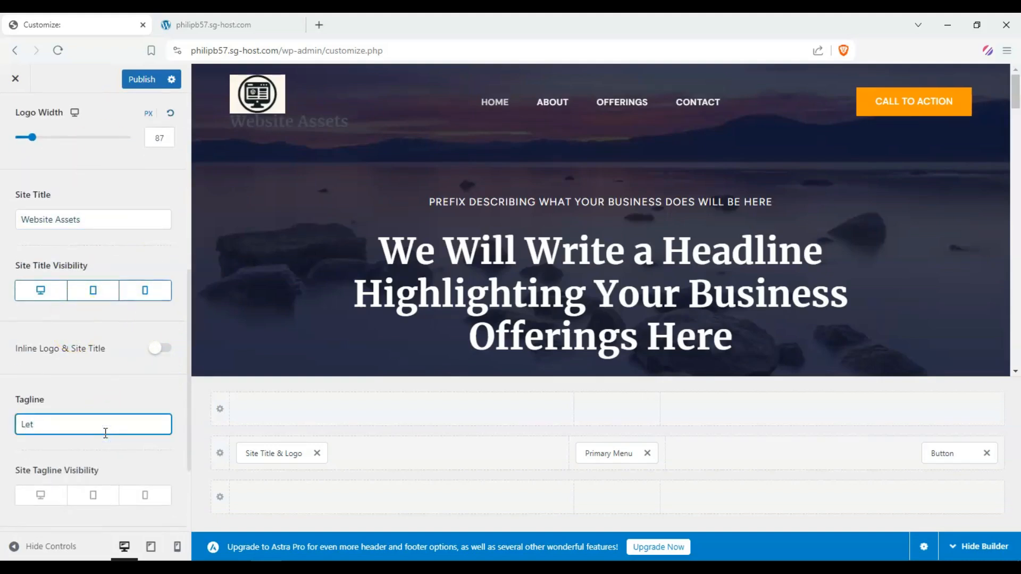
{"action": "type", "text": "Let's learn Together!"}
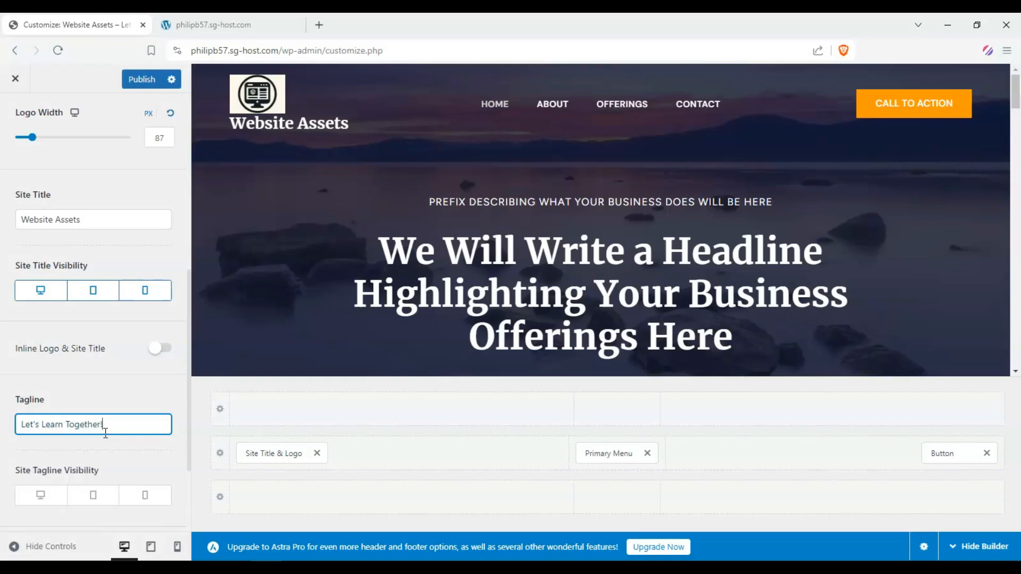
Toggle the tagline visibility for desktop, tablet and mobile devices
{"action": "scroll", "coordinate": [80, 425], "scroll_direction": "down", "scroll_amount": 2}
{"action": "left_click", "coordinate": [41, 365]}
{"action": "left_click", "coordinate": [93, 366]}
{"action": "left_click", "coordinate": [145, 366]}
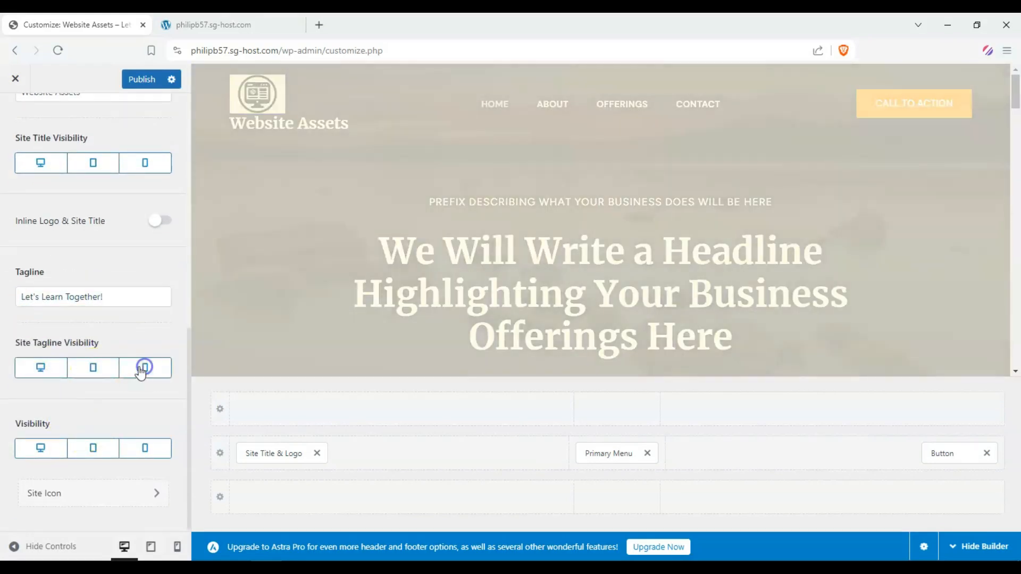
Set the tagline color to red in the logo design settings
{"action": "scroll", "coordinate": [102, 376], "scroll_direction": "up", "scroll_amount": 8}
{"action": "left_click", "coordinate": [160, 154]}
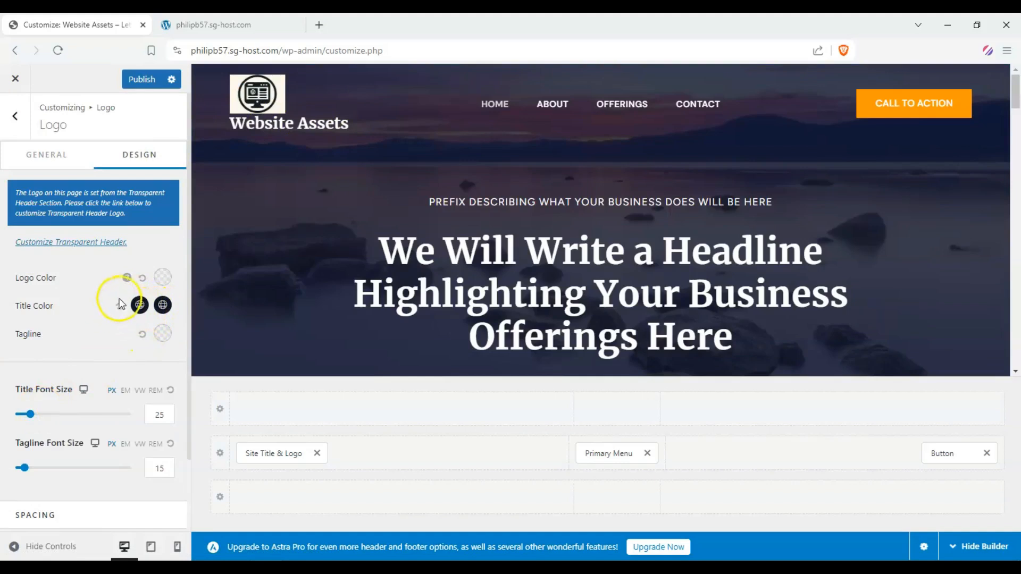
{"action": "left_click", "coordinate": [163, 334]}
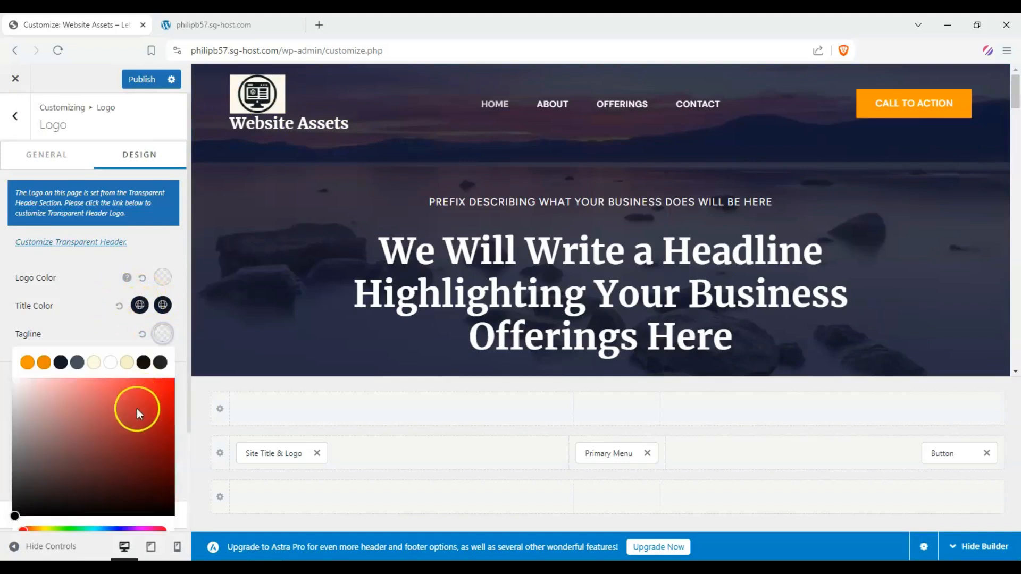
{"action": "scroll", "coordinate": [60, 358], "scroll_direction": "down", "scroll_amount": 2}
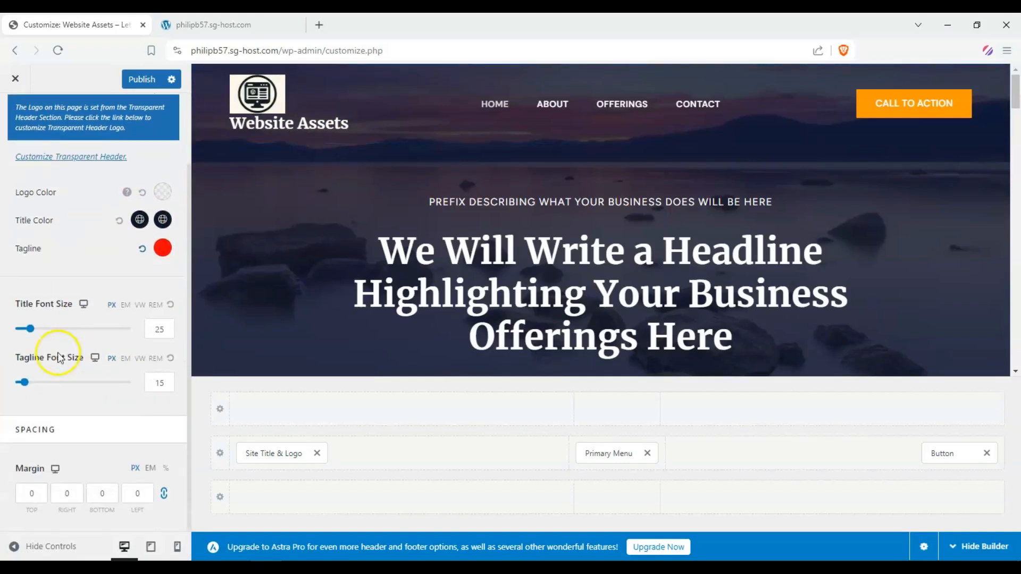
Increase the tagline font size and adjust the title font size
{"action": "left_click_drag", "start_coordinate": [24, 383], "coordinate": [37, 383]}
{"action": "left_click_drag", "start_coordinate": [38, 335], "coordinate": [33, 327]}
{"action": "scroll", "coordinate": [109, 169], "scroll_direction": "up", "scroll_amount": 2}
{"action": "left_click", "coordinate": [59, 156]}
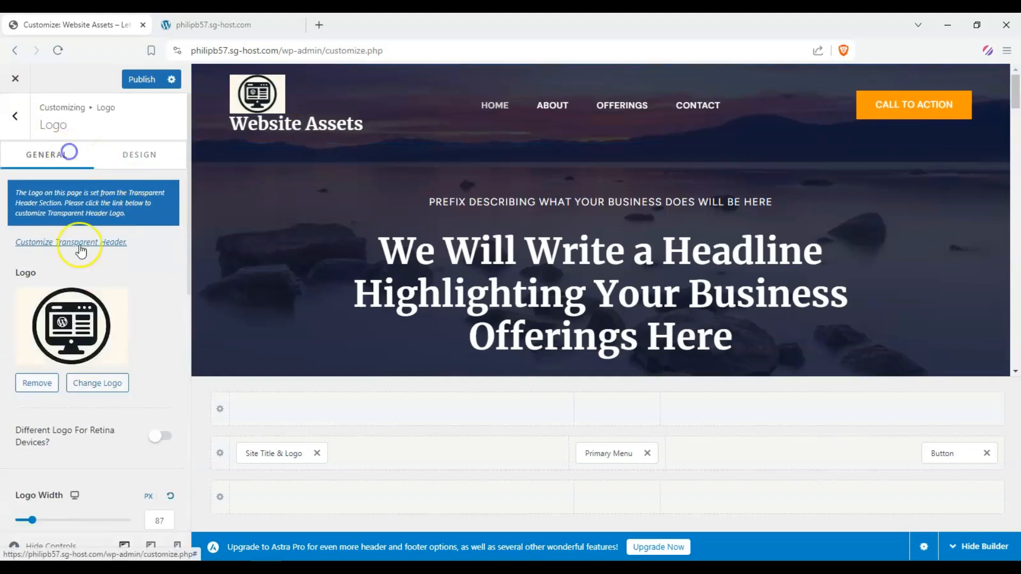
Turn on Inline Logo & Site Title and check the header in mobile and desktop previews
{"action": "scroll", "coordinate": [110, 303], "scroll_direction": "down", "scroll_amount": 8}
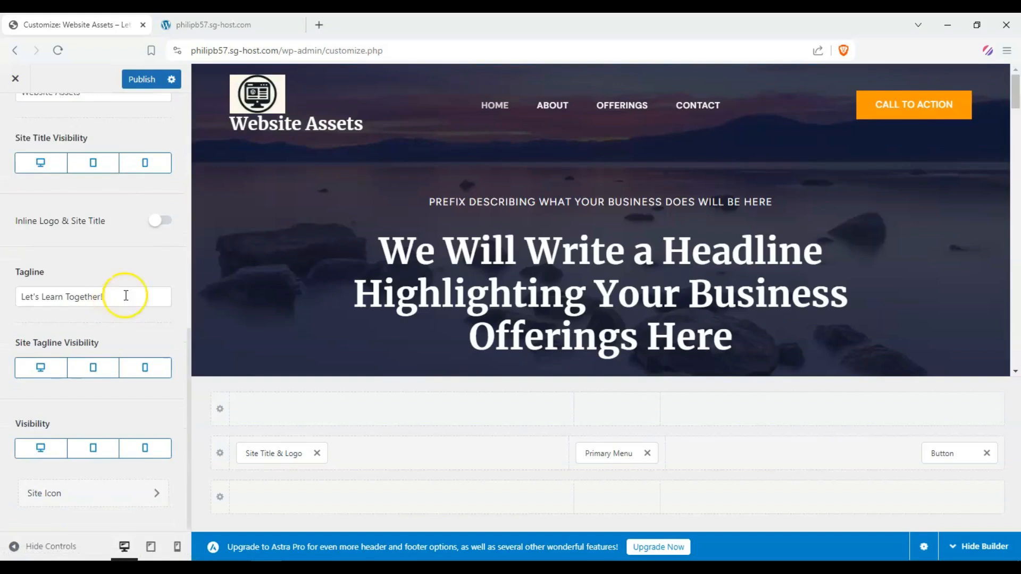
{"action": "left_click", "coordinate": [159, 220]}
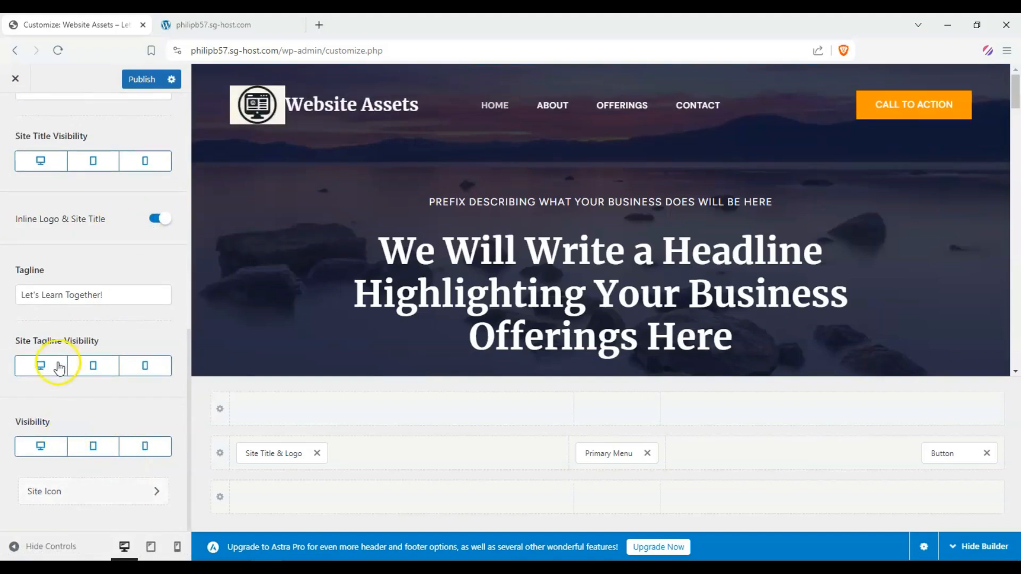
{"action": "left_click", "coordinate": [177, 546]}
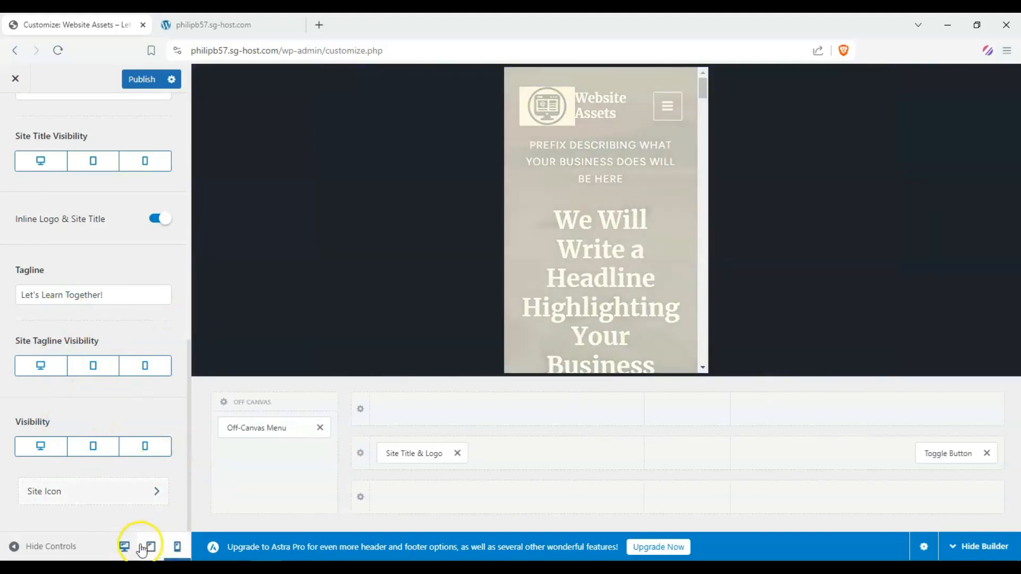
{"action": "left_click", "coordinate": [124, 547]}
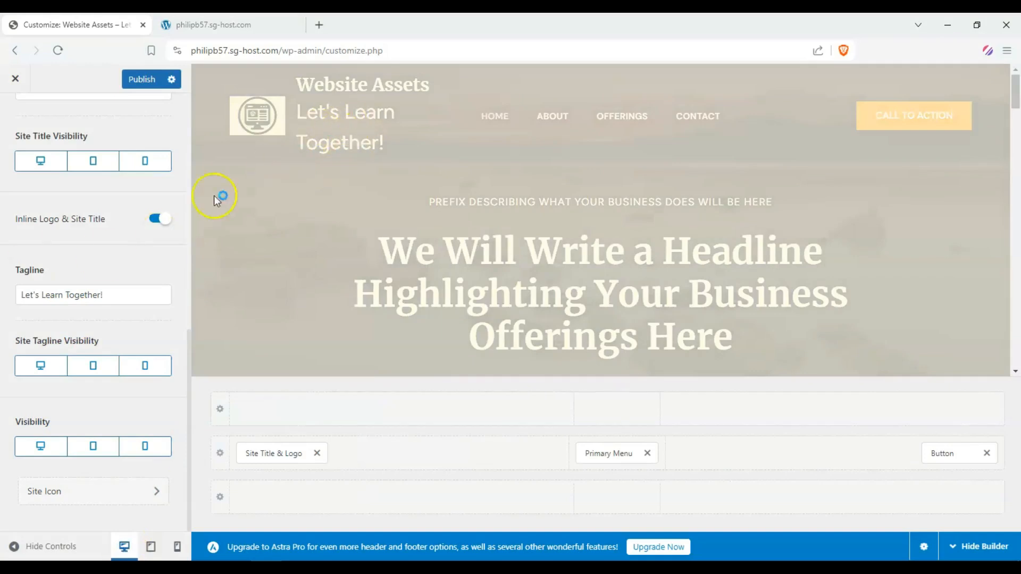
Reduce the tagline font size to 24 px in the logo design settings
{"action": "scroll", "coordinate": [24, 293], "scroll_direction": "up", "scroll_amount": 6}
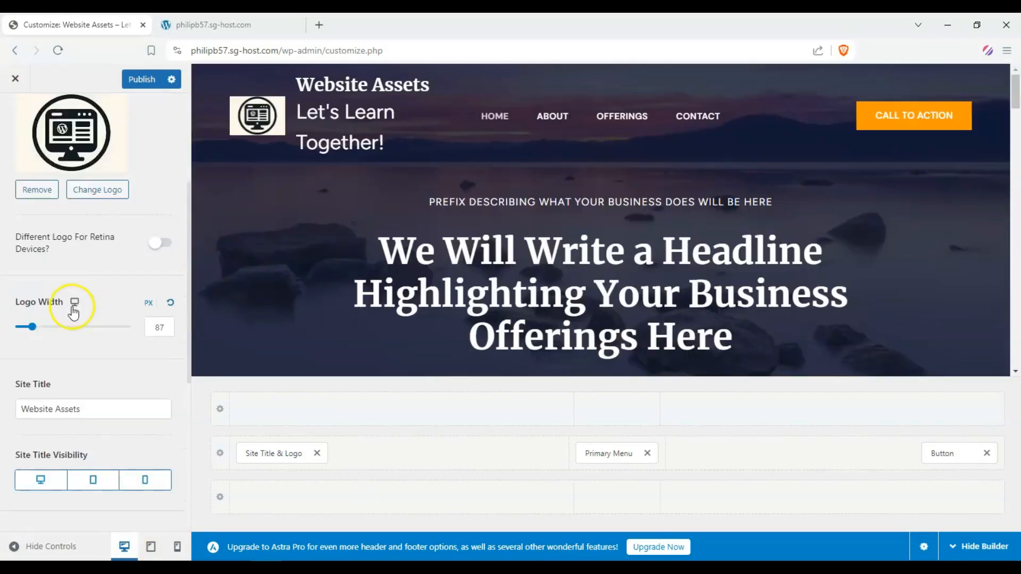
{"action": "scroll", "coordinate": [103, 286], "scroll_direction": "up", "scroll_amount": 4}
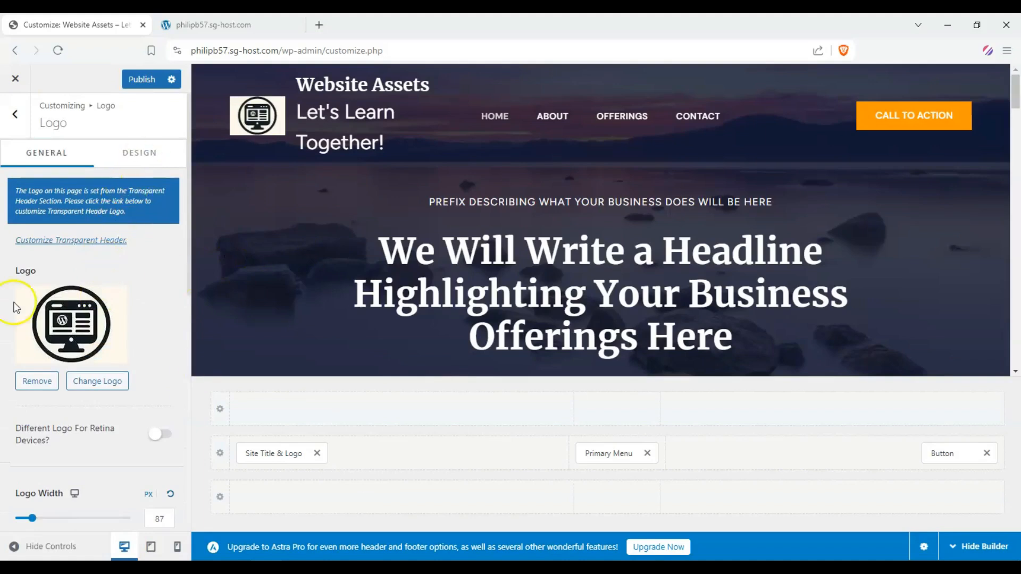
{"action": "left_click", "coordinate": [111, 155]}
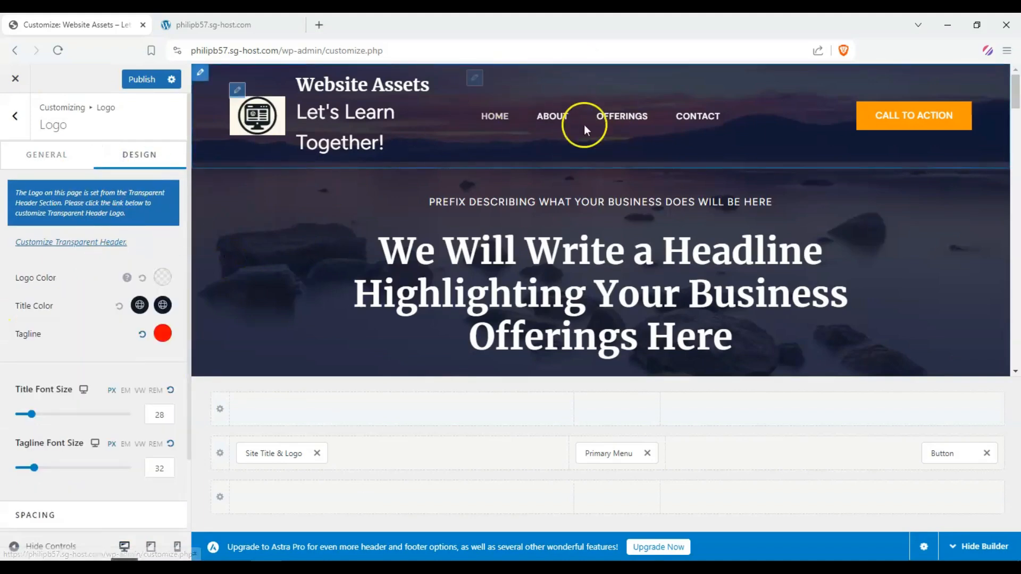
{"action": "scroll", "coordinate": [117, 263], "scroll_direction": "down", "scroll_amount": 2}
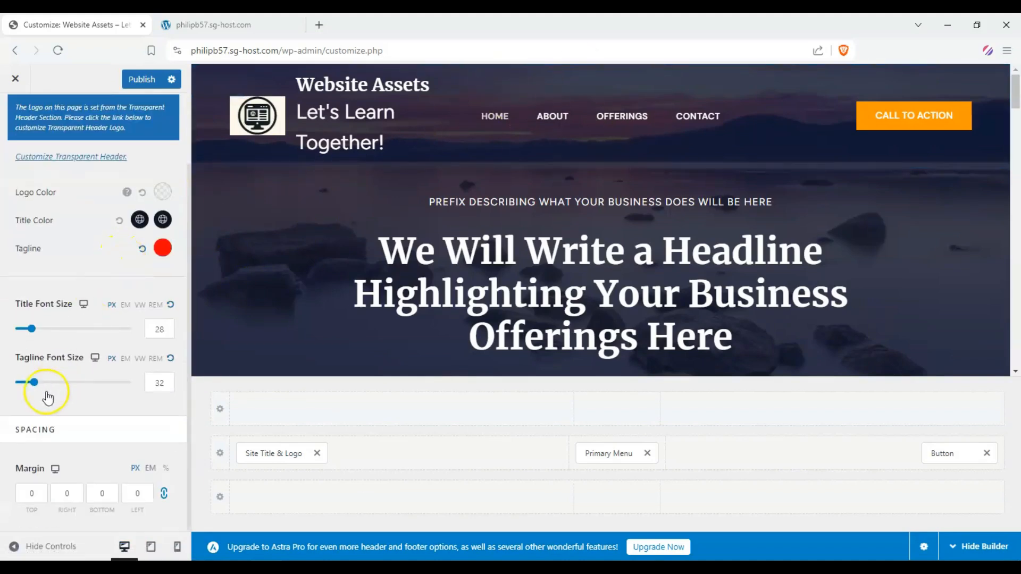
{"action": "left_click_drag", "start_coordinate": [35, 382], "coordinate": [30, 383]}
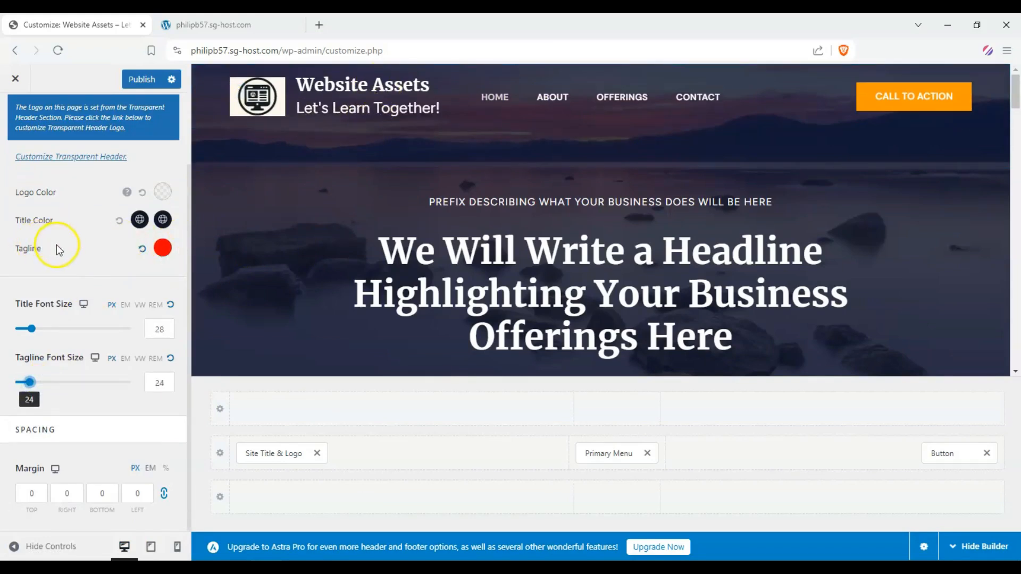
{"action": "scroll", "coordinate": [9, 271], "scroll_direction": "up", "scroll_amount": 2}
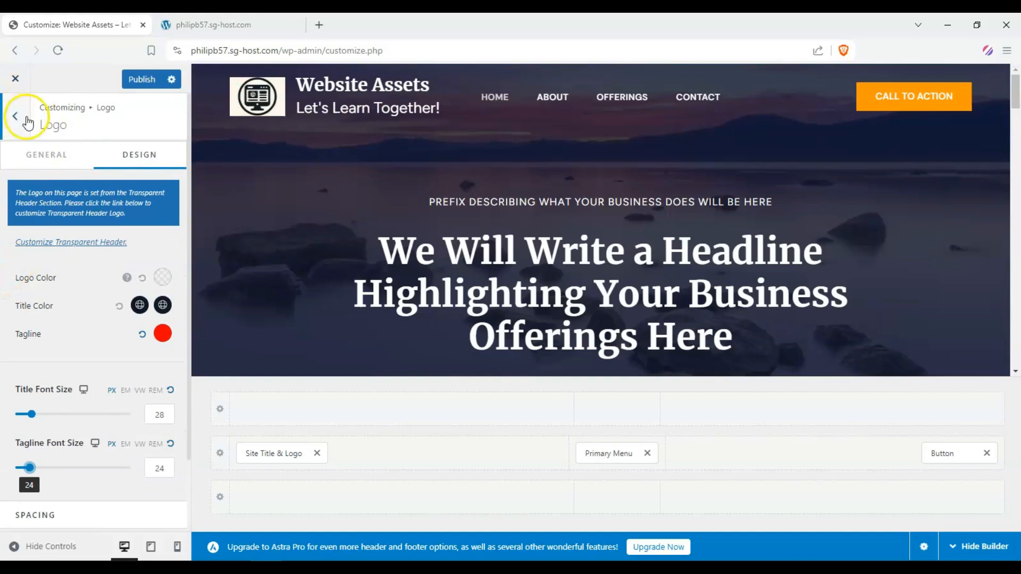
Return to the main Customizer menu, review the home page preview and publish the changes
{"action": "left_click", "coordinate": [16, 117]}
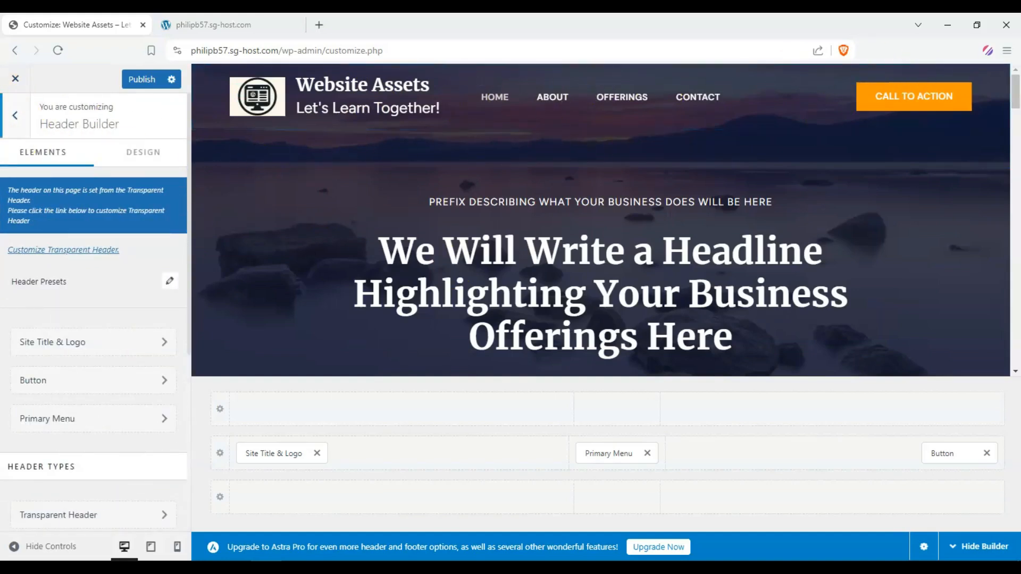
{"action": "left_click", "coordinate": [13, 114]}
{"action": "scroll", "coordinate": [348, 200], "scroll_direction": "down", "scroll_amount": 10}
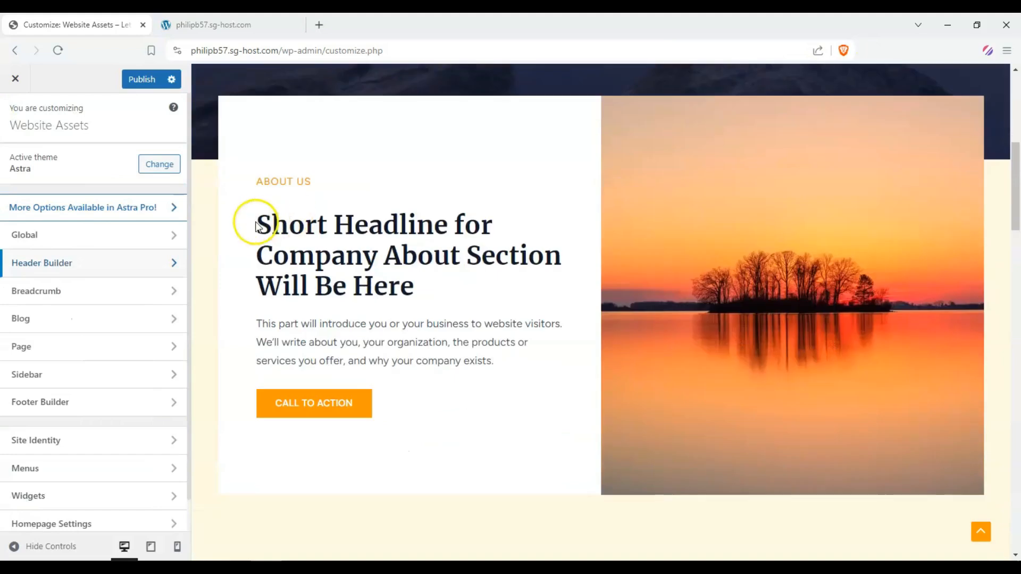
{"action": "scroll", "coordinate": [251, 225], "scroll_direction": "up", "scroll_amount": 3}
{"action": "scroll", "coordinate": [251, 225], "scroll_direction": "down", "scroll_amount": 10}
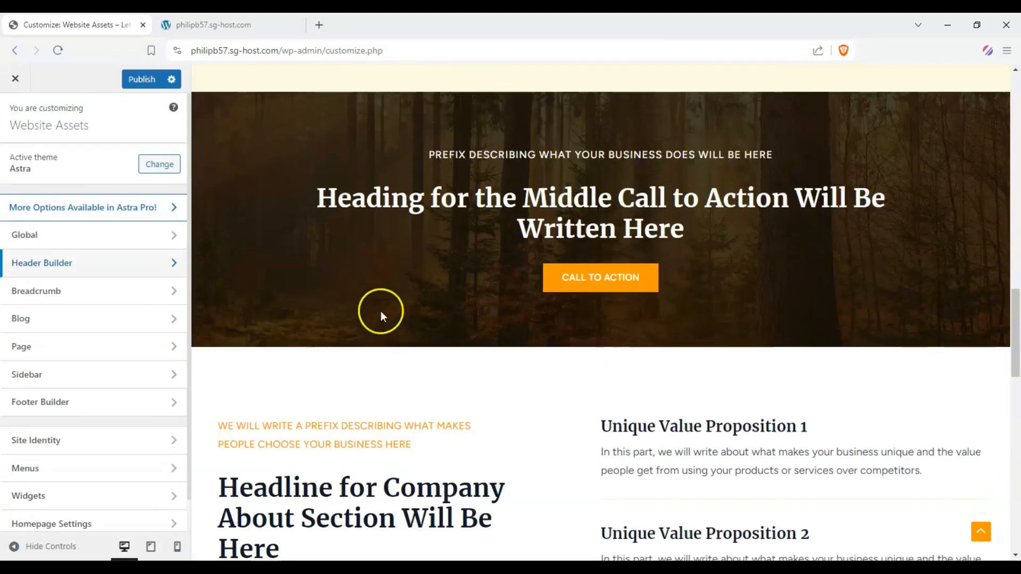
{"action": "scroll", "coordinate": [381, 311], "scroll_direction": "up", "scroll_amount": 15}
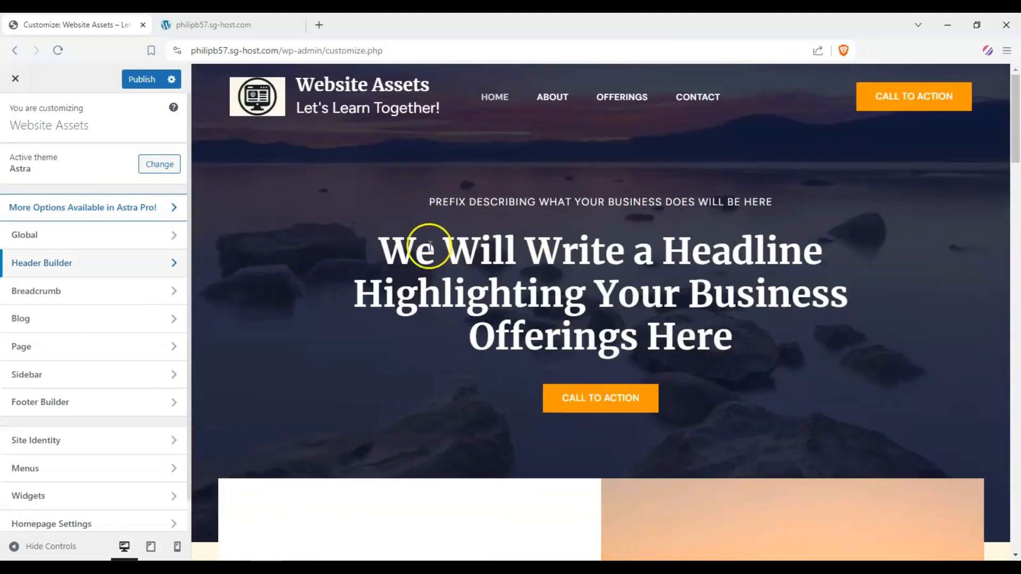
{"action": "left_click", "coordinate": [314, 175]}
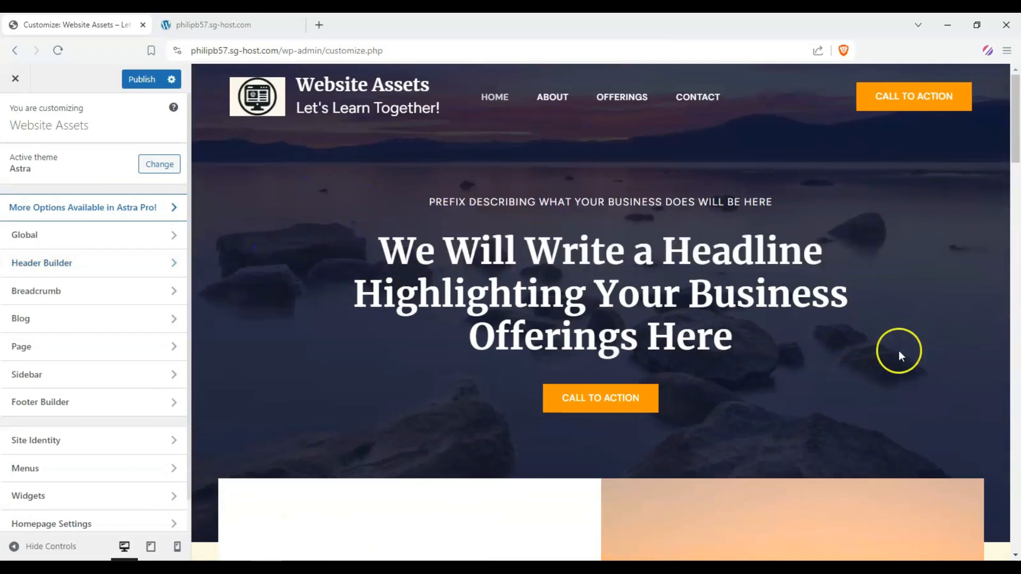
{"action": "left_click_drag", "start_coordinate": [407, 258], "coordinate": [892, 308]}
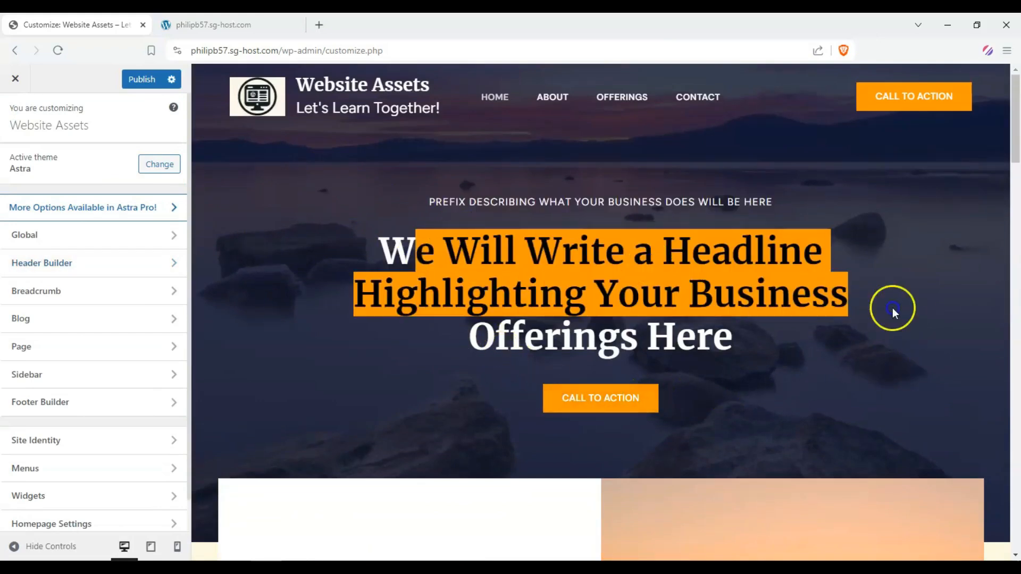
{"action": "left_click", "coordinate": [814, 302]}
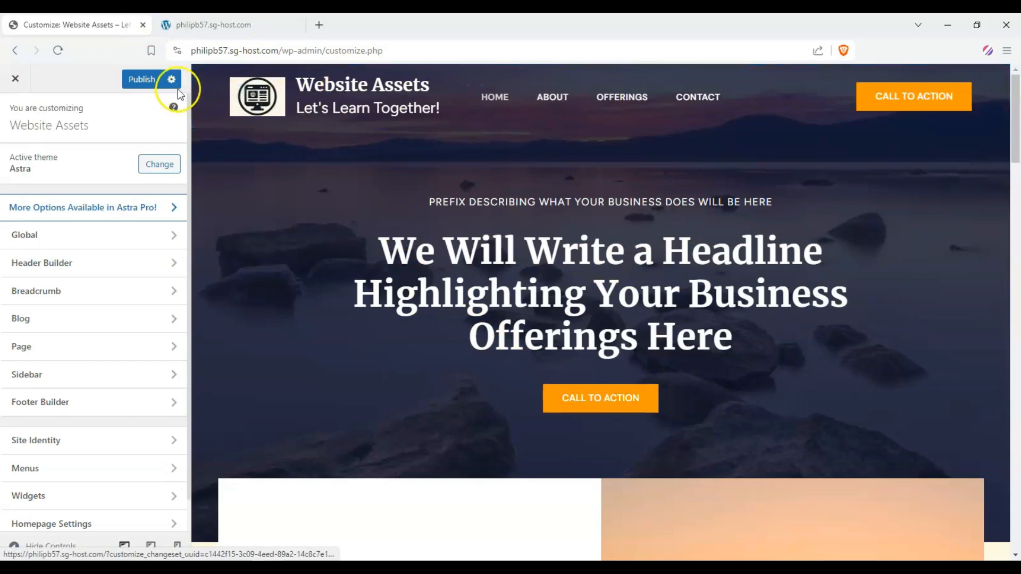
{"action": "left_click", "coordinate": [140, 77]}
{"action": "left_click_drag", "start_coordinate": [490, 177], "coordinate": [773, 320]}
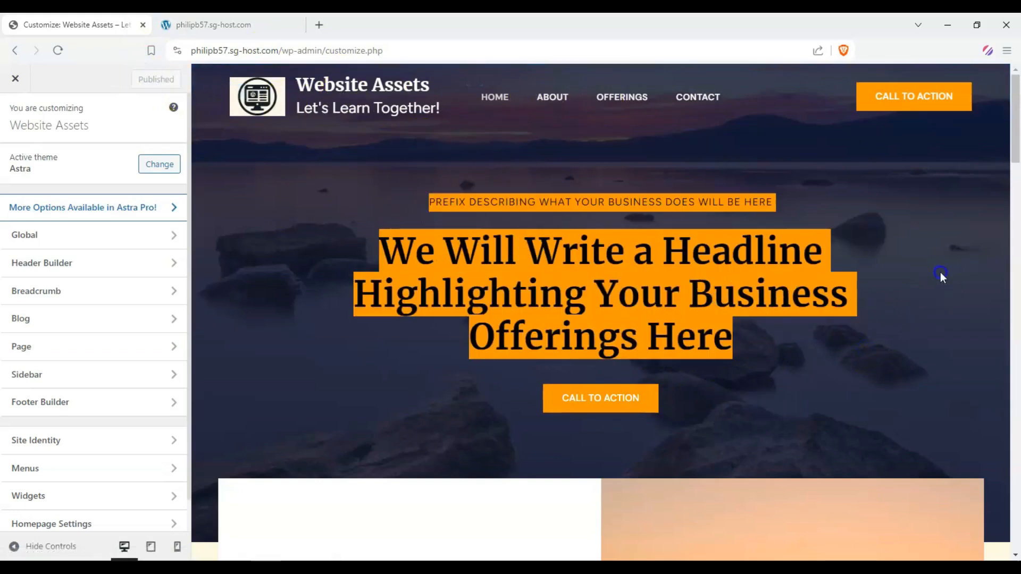
{"action": "left_click", "coordinate": [1015, 170]}
{"action": "left_click_drag", "start_coordinate": [1015, 188], "coordinate": [1016, 114]}
{"action": "left_click", "coordinate": [573, 198]}
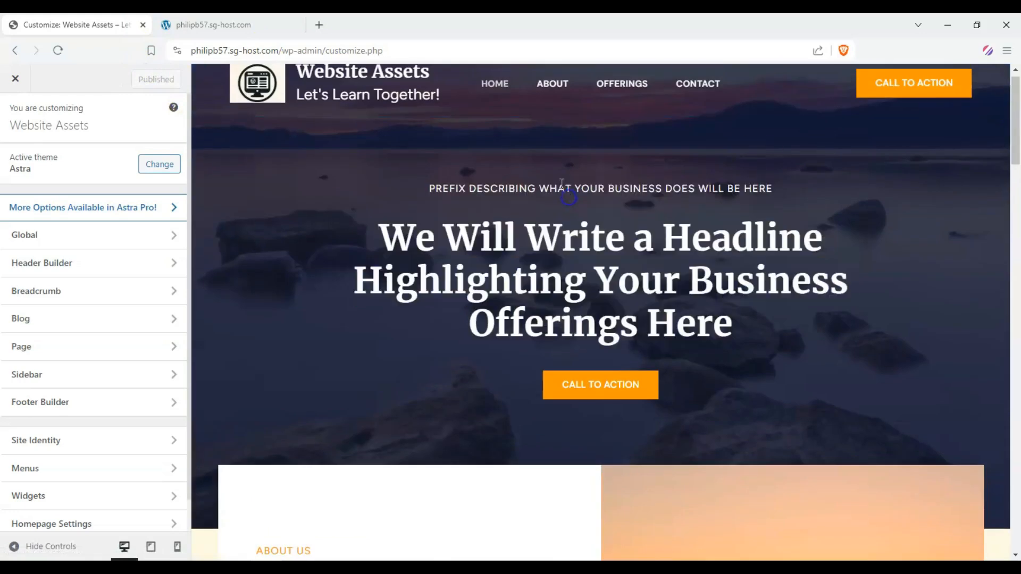
{"action": "scroll", "coordinate": [348, 175], "scroll_direction": "up", "scroll_amount": 1}
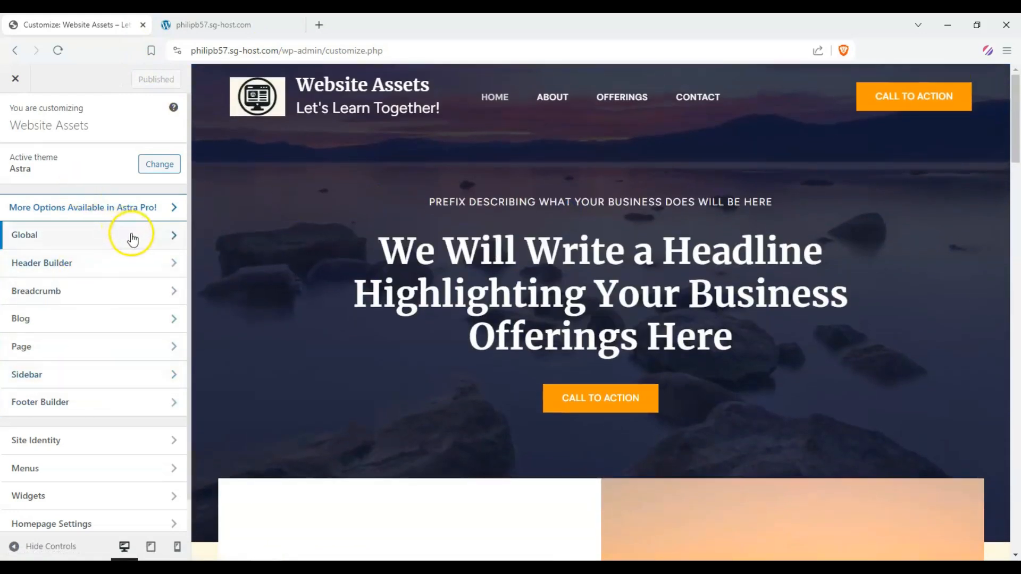
Open the About page in the site preview
{"action": "left_click", "coordinate": [551, 97]}
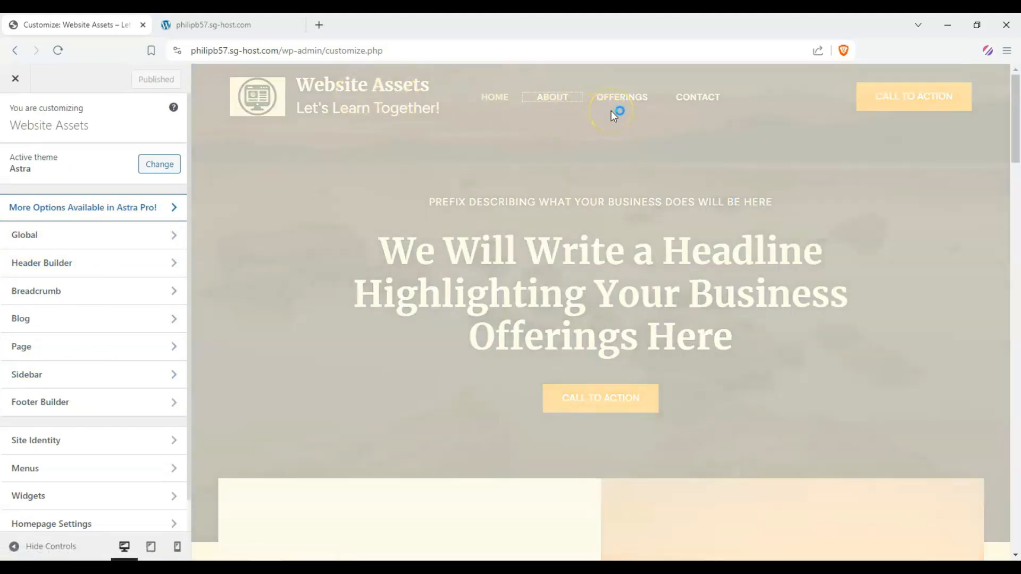
{"action": "scroll", "coordinate": [444, 203], "scroll_direction": "down", "scroll_amount": 5}
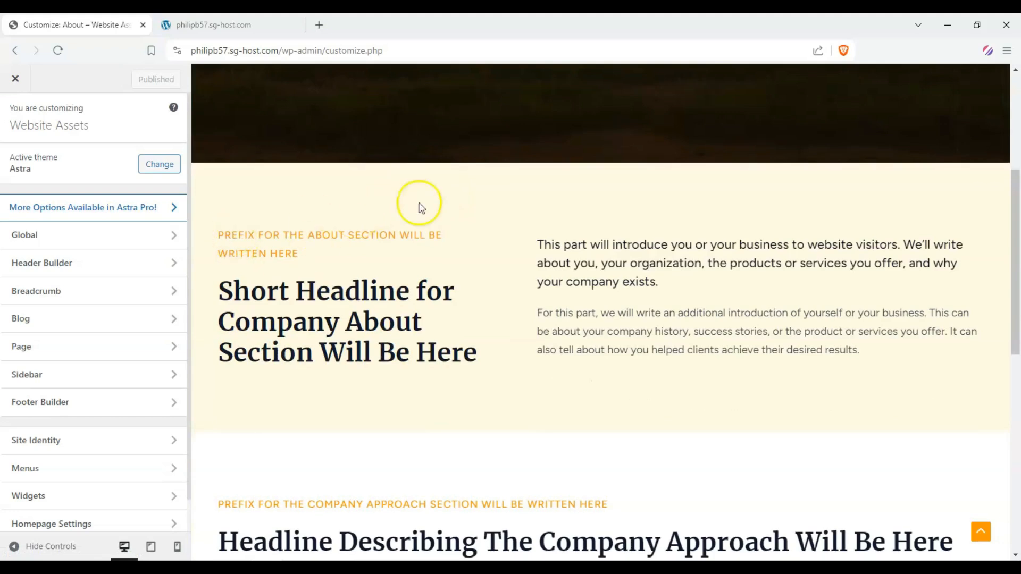
{"action": "scroll", "coordinate": [420, 208], "scroll_direction": "up", "scroll_amount": 5}
Open Global Typography and preview several of the typography presets
{"action": "left_click", "coordinate": [104, 234]}
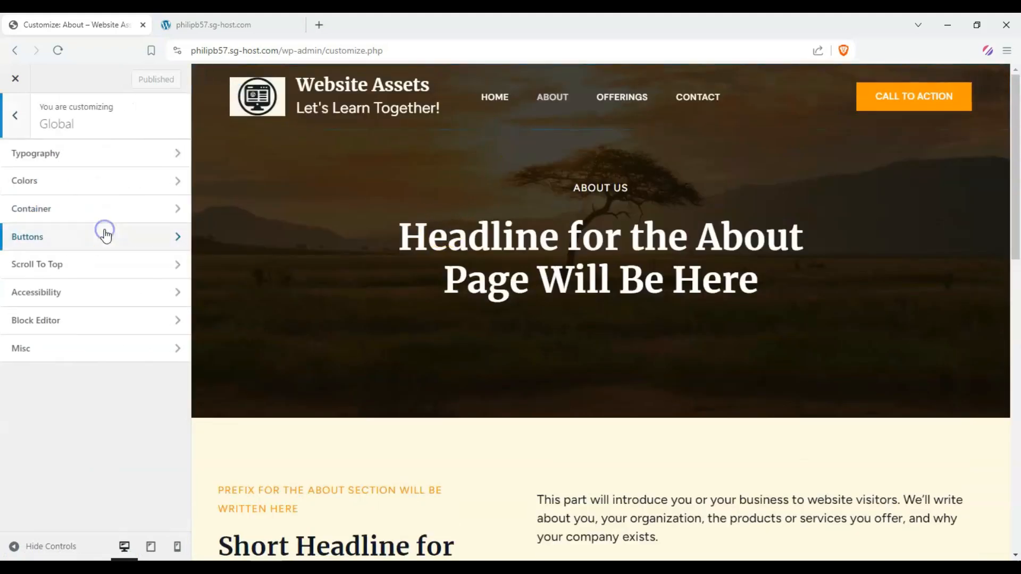
{"action": "left_click", "coordinate": [169, 156]}
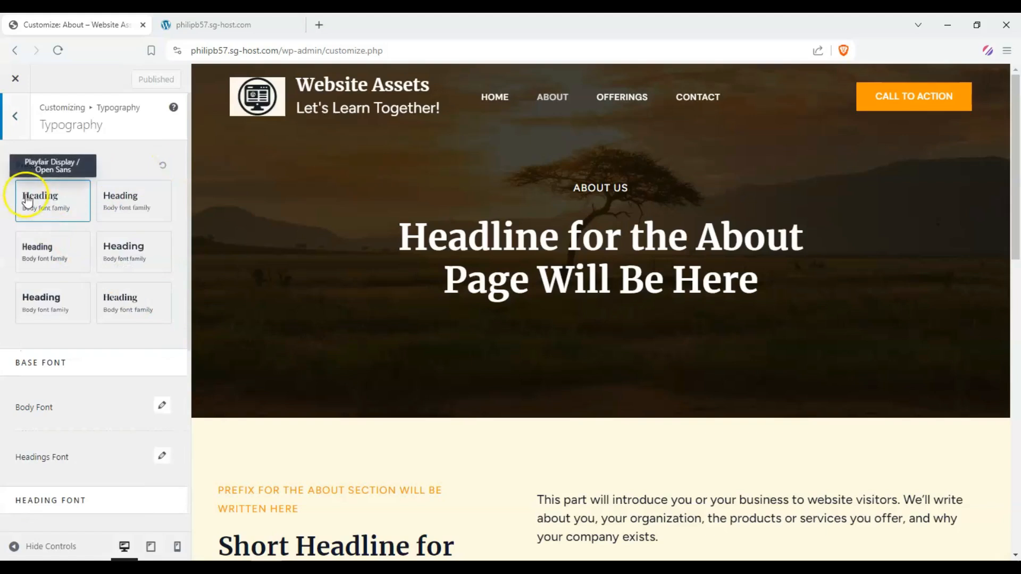
{"action": "left_click", "coordinate": [126, 295]}
{"action": "left_click", "coordinate": [55, 302]}
{"action": "left_click", "coordinate": [39, 262]}
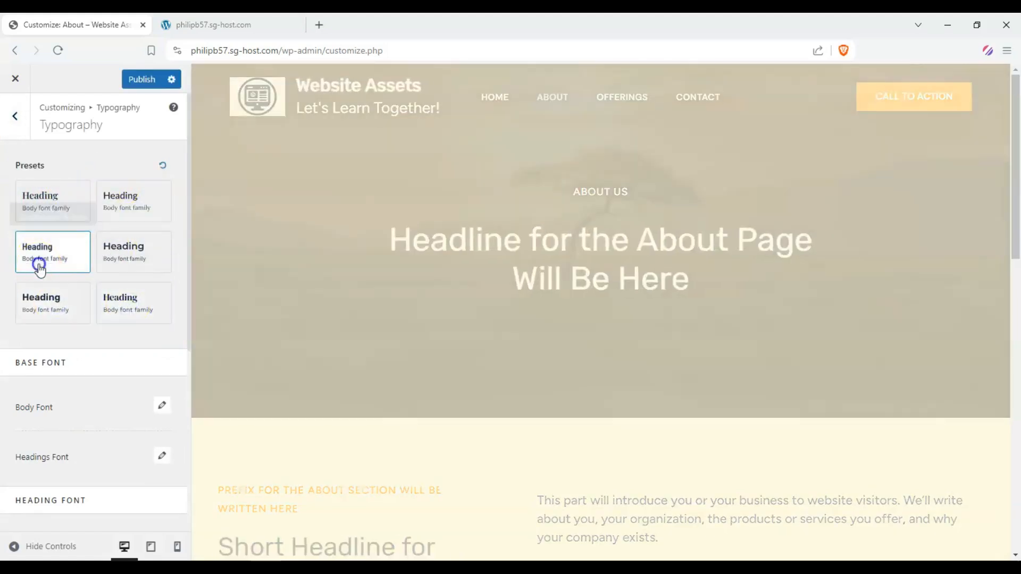
{"action": "left_click", "coordinate": [100, 251]}
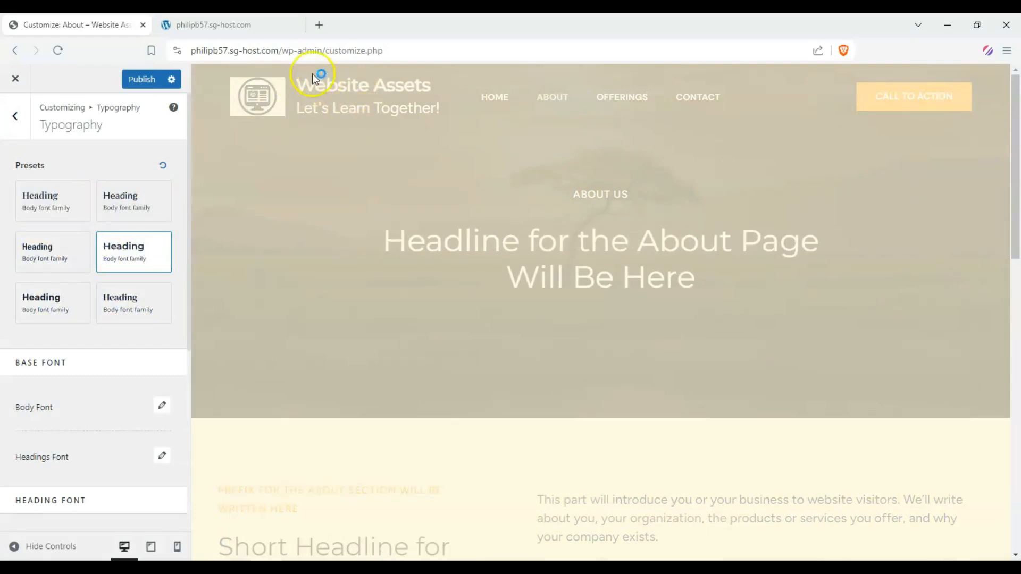
{"action": "scroll", "coordinate": [541, 451], "scroll_direction": "down", "scroll_amount": 1}
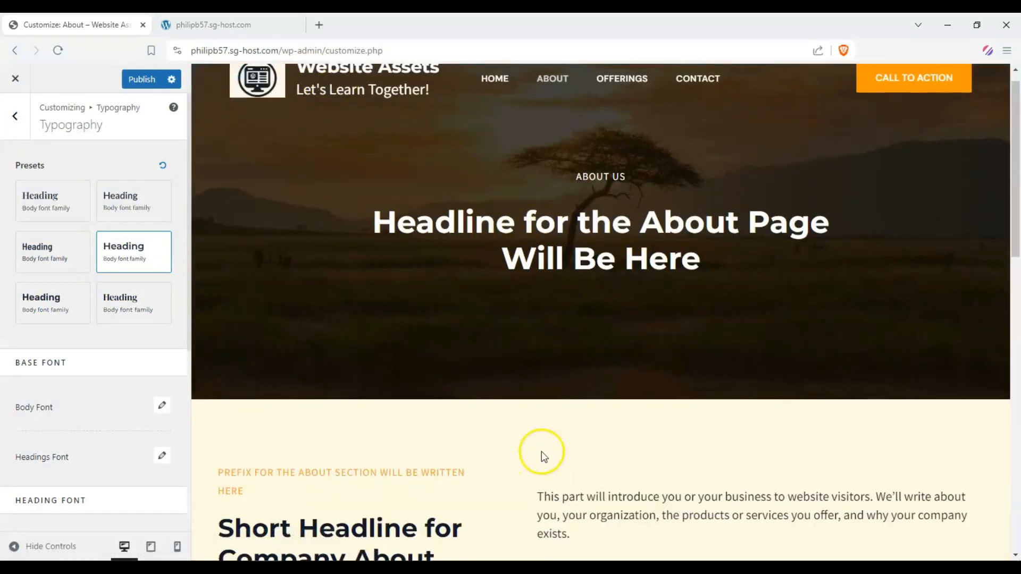
Apply the Barlow Semi Condensed / Roboto typography preset
{"action": "left_click", "coordinate": [50, 315]}
{"action": "left_click", "coordinate": [114, 312]}
{"action": "left_click", "coordinate": [34, 257]}
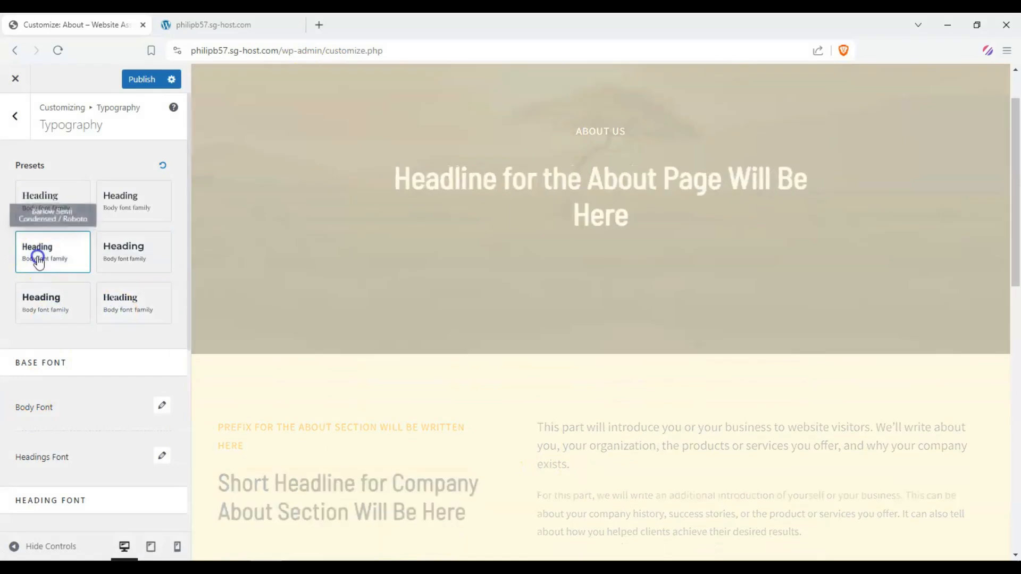
{"action": "left_click", "coordinate": [37, 221]}
{"action": "left_click", "coordinate": [119, 205]}
{"action": "left_click", "coordinate": [43, 250]}
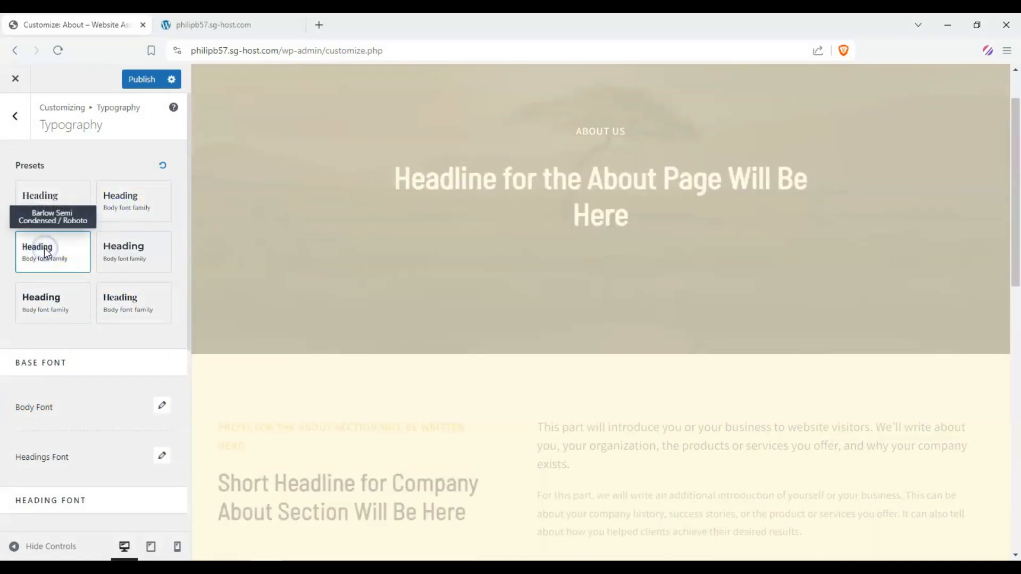
{"action": "left_click", "coordinate": [346, 514]}
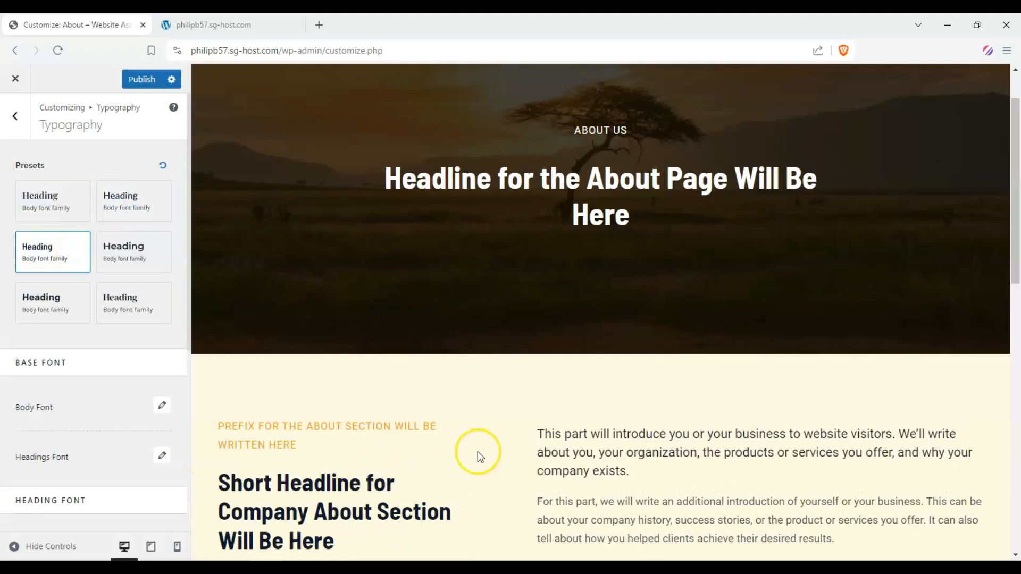
{"action": "scroll", "coordinate": [478, 451], "scroll_direction": "up", "scroll_amount": 2}
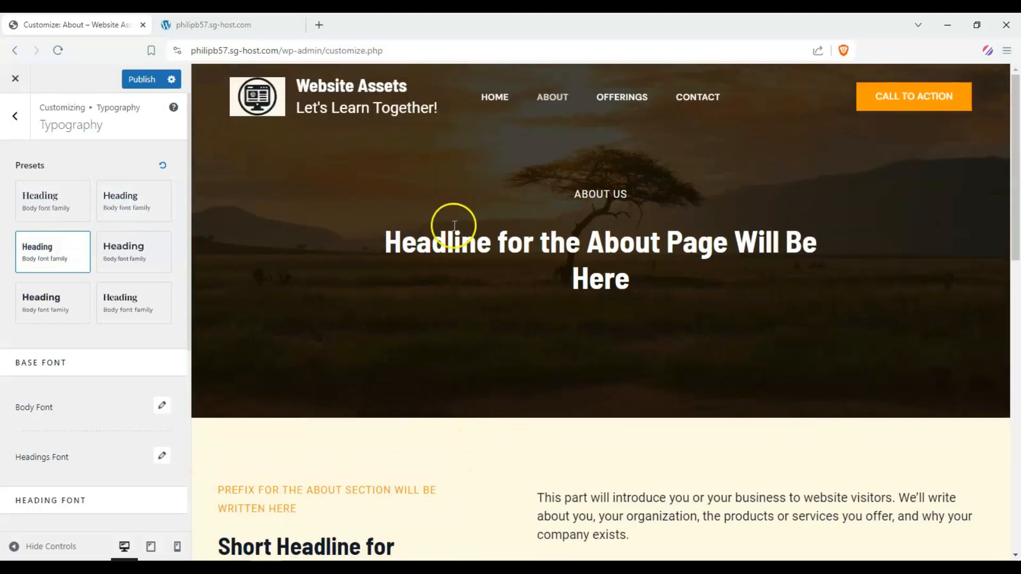
Open the Offerings page and compare typography presets, ending on Barlow Semi Condensed / Roboto
{"action": "left_click", "coordinate": [613, 104]}
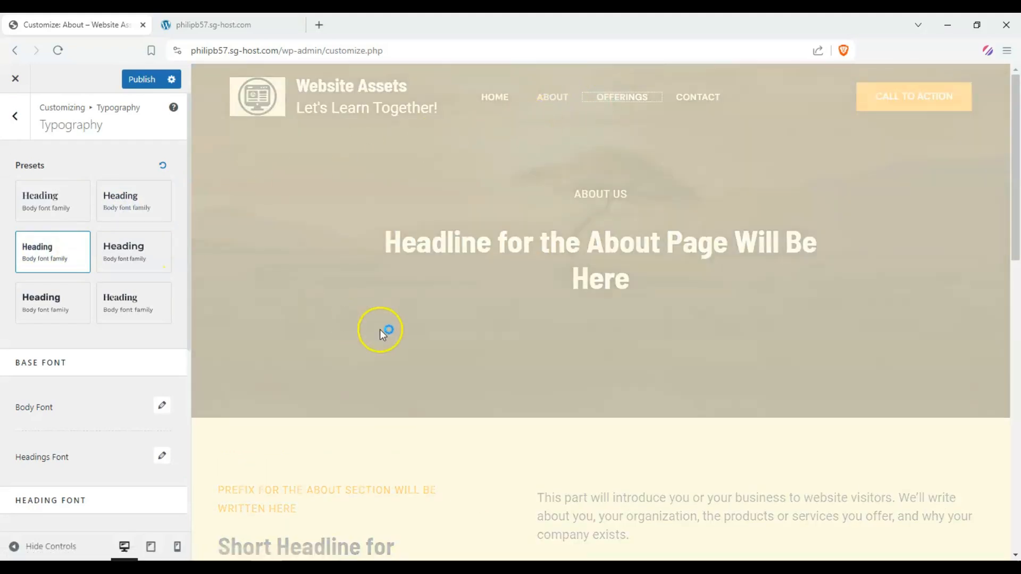
{"action": "scroll", "coordinate": [488, 203], "scroll_direction": "down", "scroll_amount": 5}
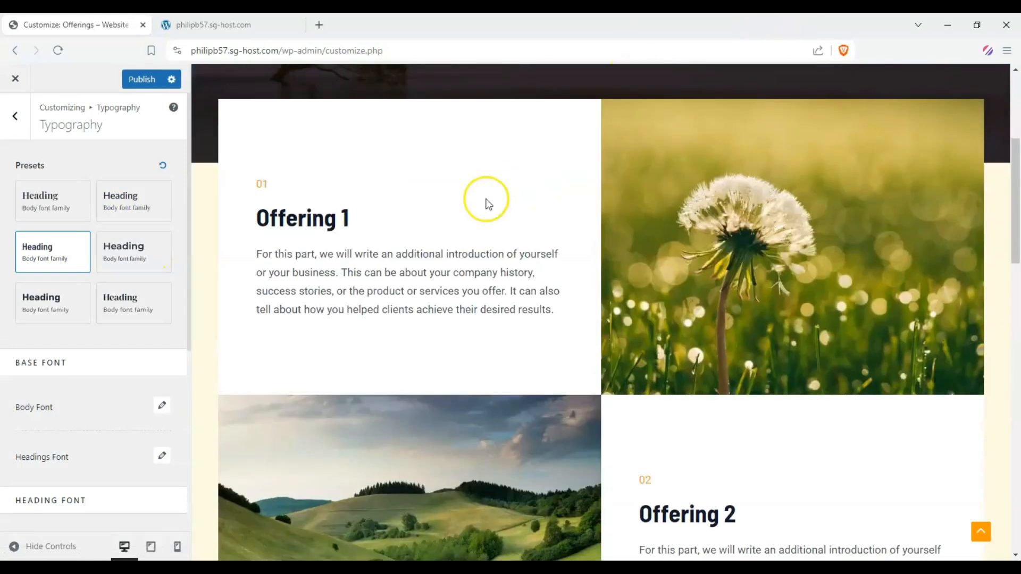
{"action": "left_click", "coordinate": [129, 212]}
{"action": "left_click", "coordinate": [130, 247]}
{"action": "left_click", "coordinate": [132, 296]}
{"action": "left_click", "coordinate": [44, 291]}
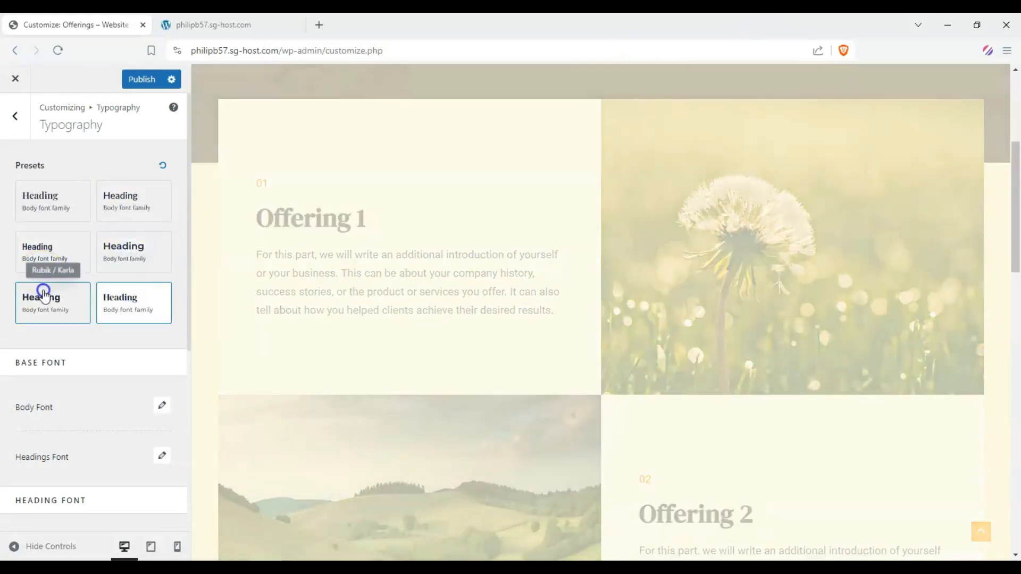
{"action": "left_click", "coordinate": [45, 203]}
{"action": "left_click", "coordinate": [46, 255]}
{"action": "scroll", "coordinate": [75, 269], "scroll_direction": "down", "scroll_amount": 1}
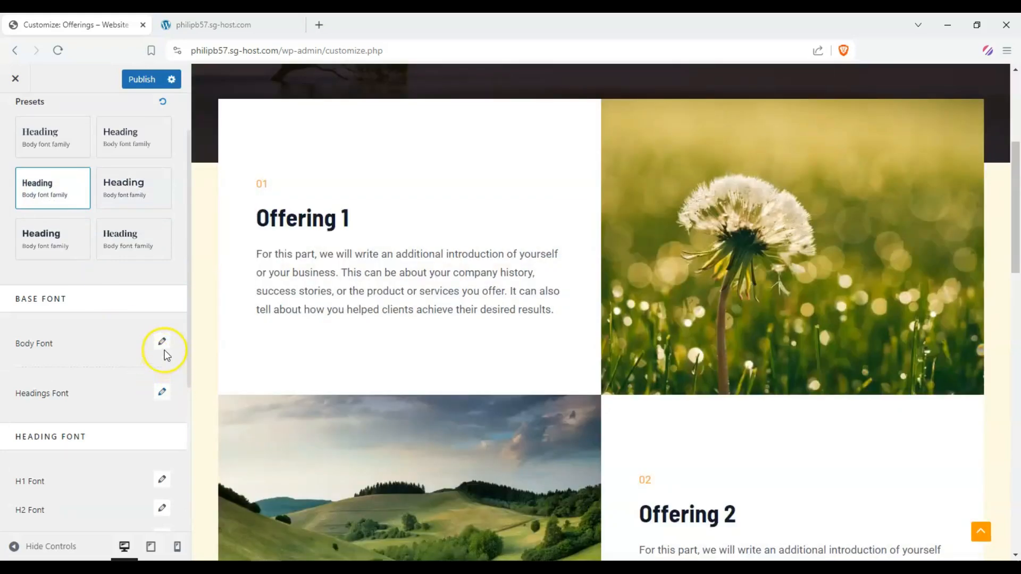
Set the body font family to Fenix
{"action": "left_click", "coordinate": [163, 344]}
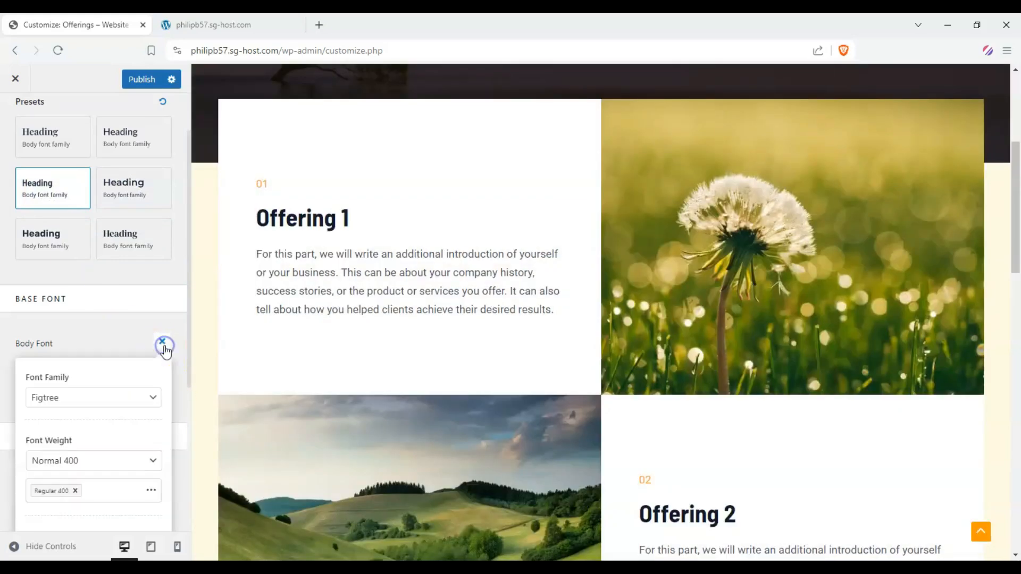
{"action": "left_click", "coordinate": [136, 403]}
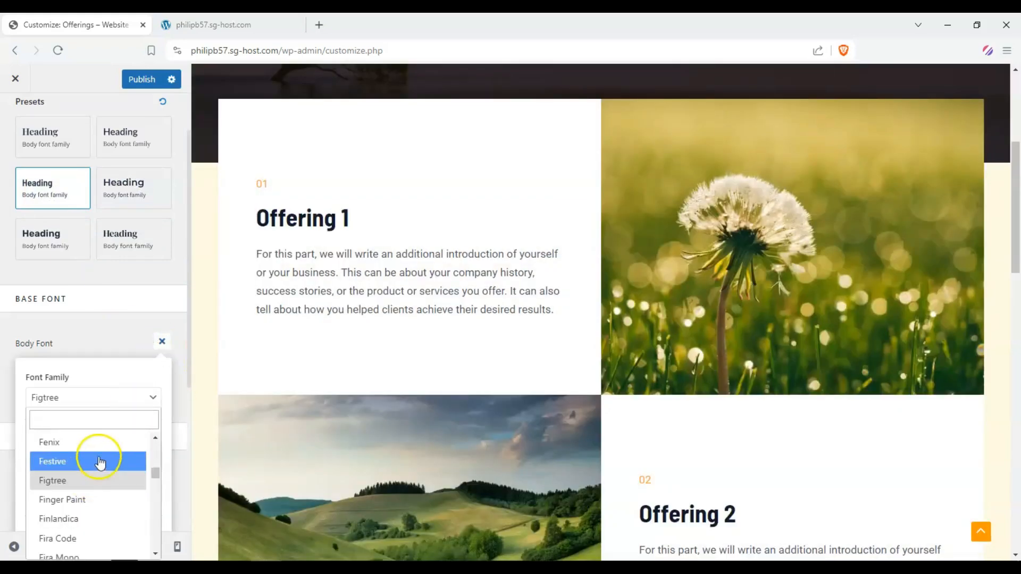
{"action": "left_click", "coordinate": [93, 443]}
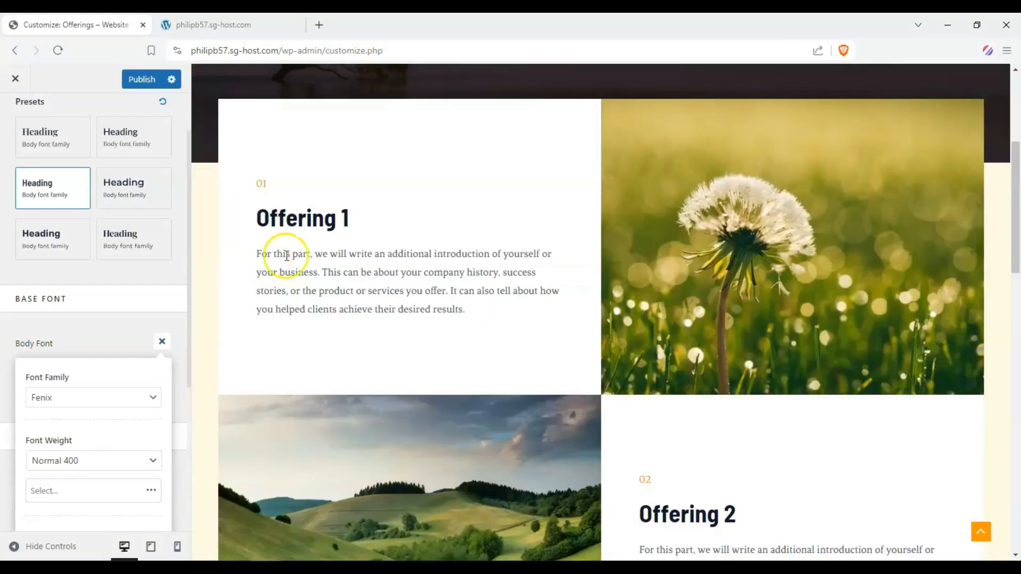
{"action": "scroll", "coordinate": [36, 240], "scroll_direction": "down", "scroll_amount": 5}
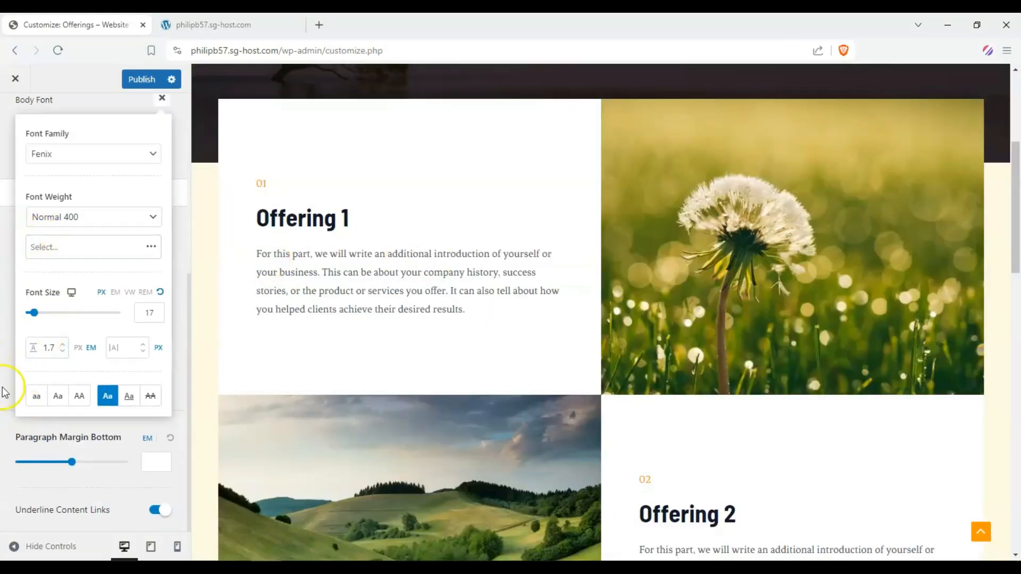
{"action": "scroll", "coordinate": [85, 319], "scroll_direction": "up", "scroll_amount": 5}
Open the global Colors settings and select the Style 3 palette
{"action": "left_click", "coordinate": [19, 130]}
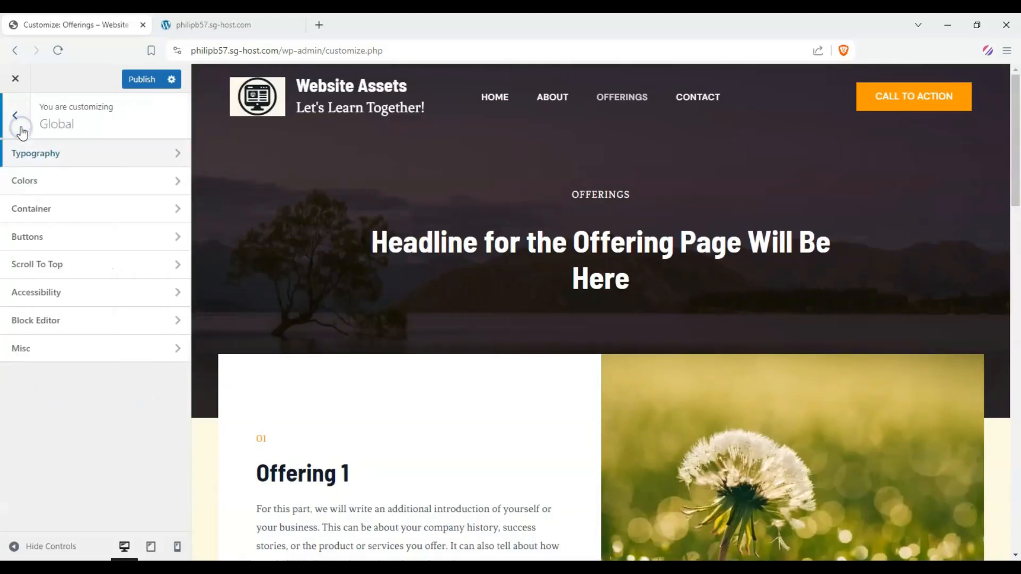
{"action": "left_click", "coordinate": [68, 179]}
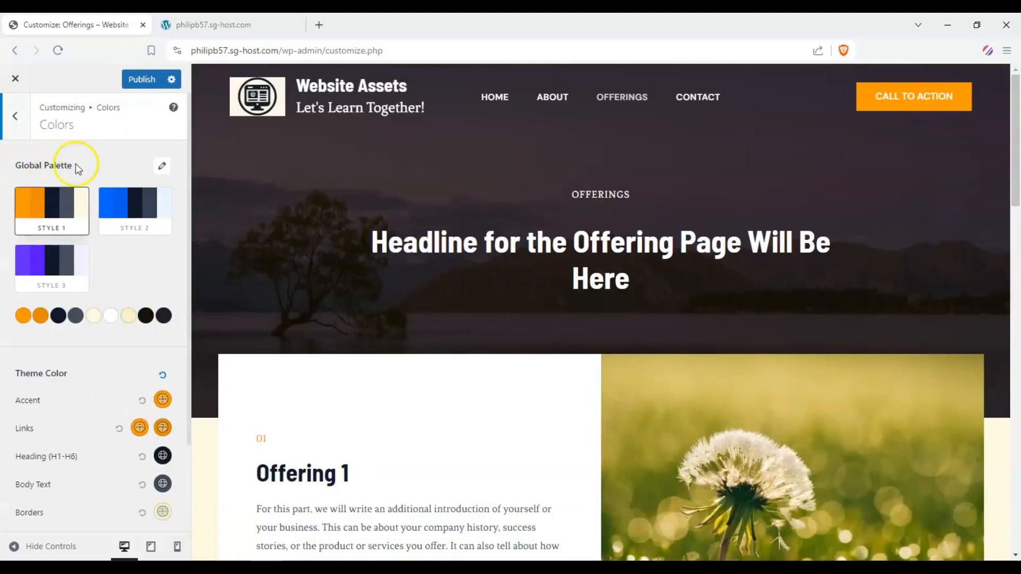
{"action": "scroll", "coordinate": [260, 317], "scroll_direction": "down", "scroll_amount": 10}
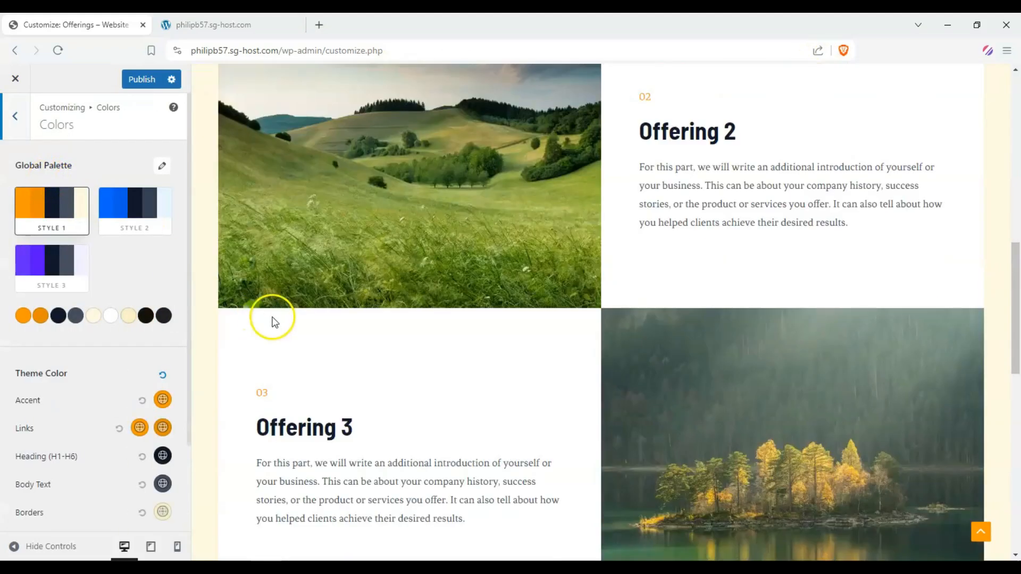
{"action": "scroll", "coordinate": [633, 285], "scroll_direction": "up", "scroll_amount": 5}
{"action": "scroll", "coordinate": [622, 417], "scroll_direction": "up", "scroll_amount": 5}
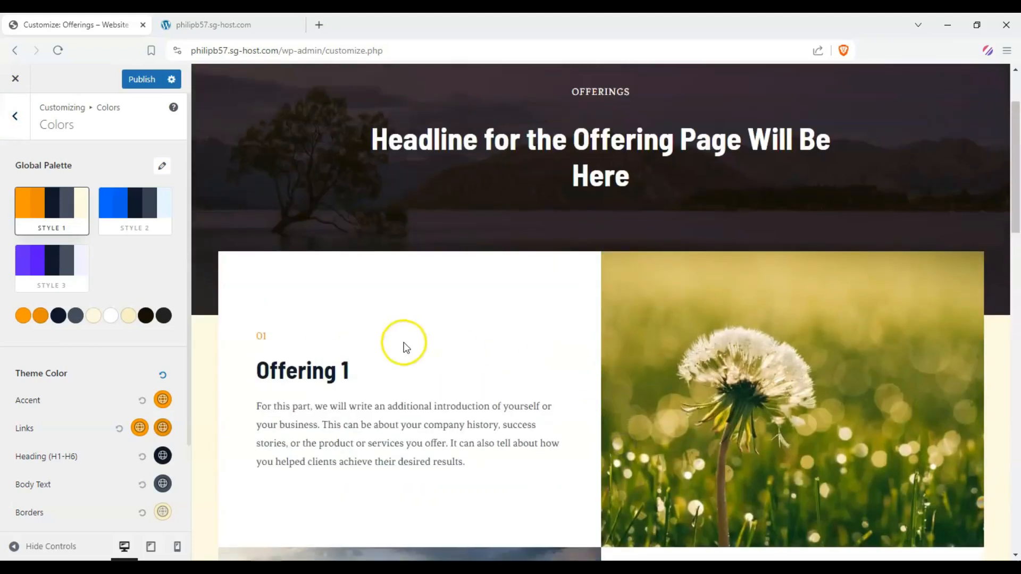
{"action": "scroll", "coordinate": [404, 347], "scroll_direction": "up", "scroll_amount": 2}
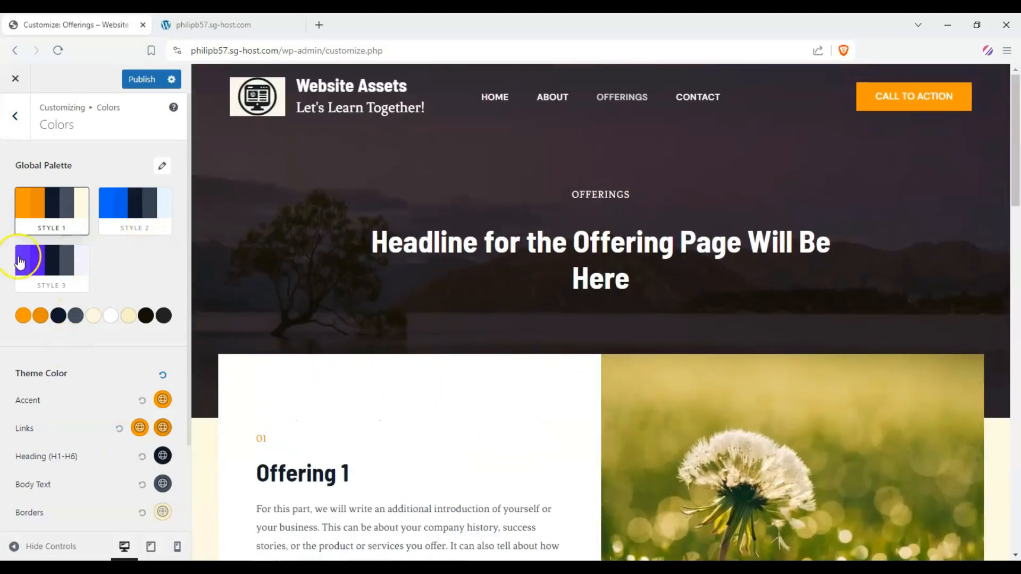
{"action": "left_click", "coordinate": [19, 260]}
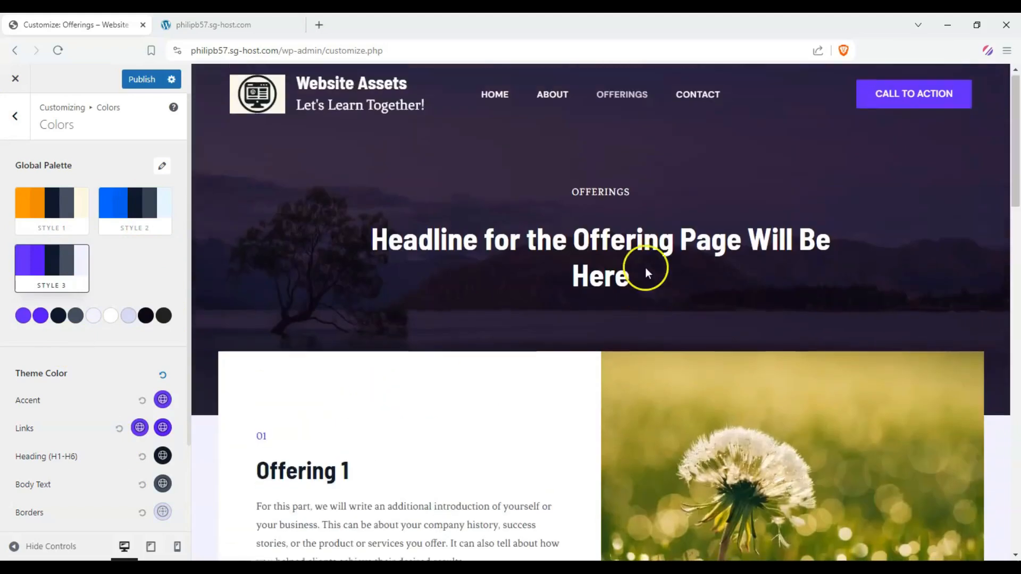
Open the Home page in the site preview and scroll through it
{"action": "left_click", "coordinate": [499, 94]}
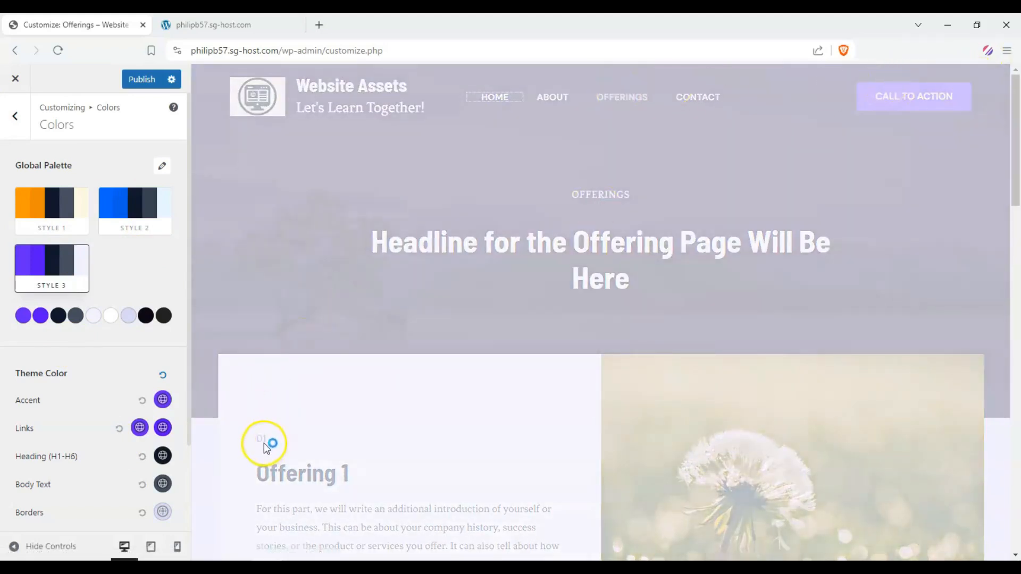
{"action": "scroll", "coordinate": [262, 440], "scroll_direction": "down", "scroll_amount": 10}
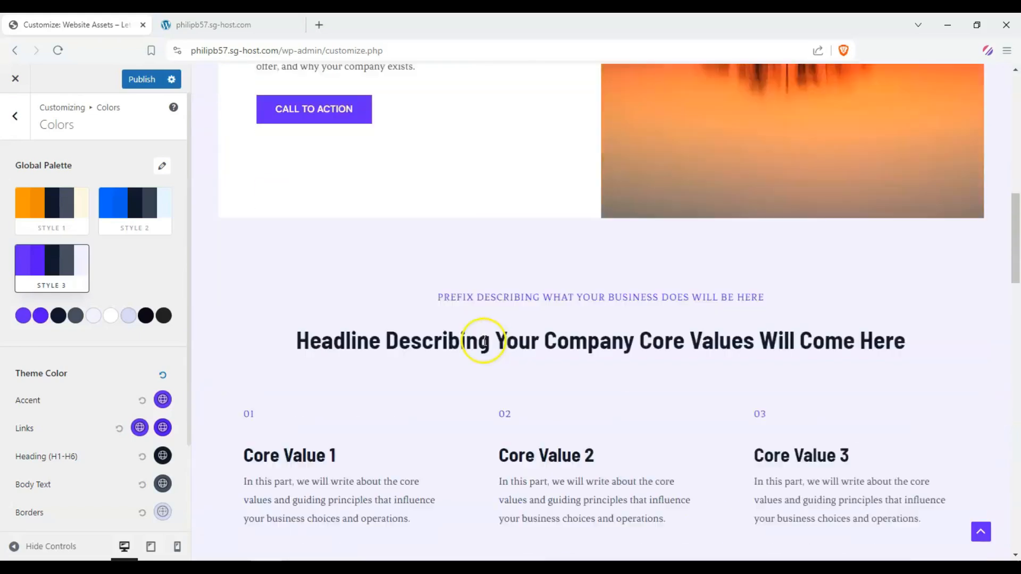
{"action": "scroll", "coordinate": [385, 328], "scroll_direction": "down", "scroll_amount": 1}
{"action": "scroll", "coordinate": [371, 325], "scroll_direction": "up", "scroll_amount": 7}
Apply Color Preset 4 to the global palette
{"action": "left_click", "coordinate": [162, 166]}
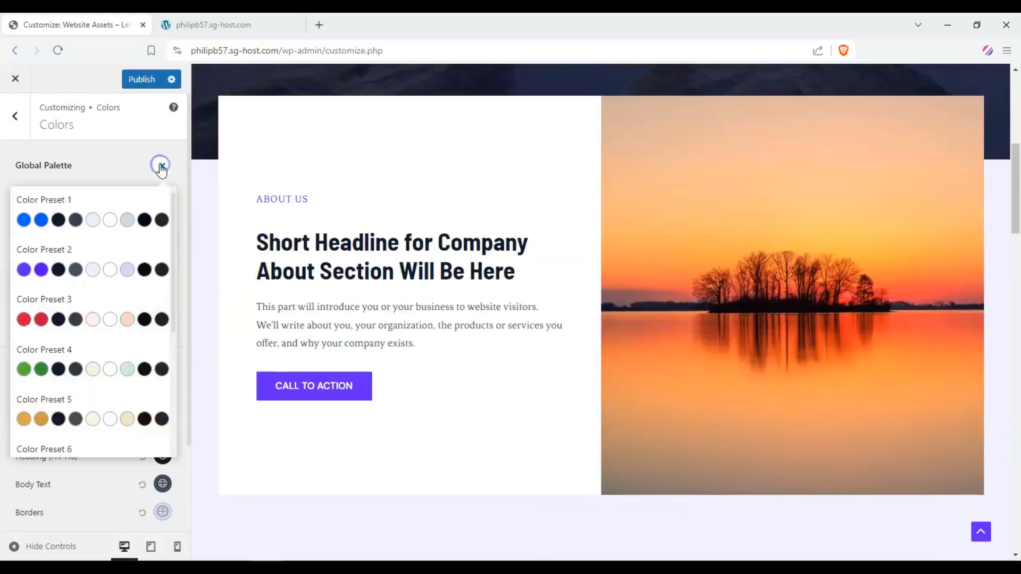
{"action": "left_click", "coordinate": [102, 367]}
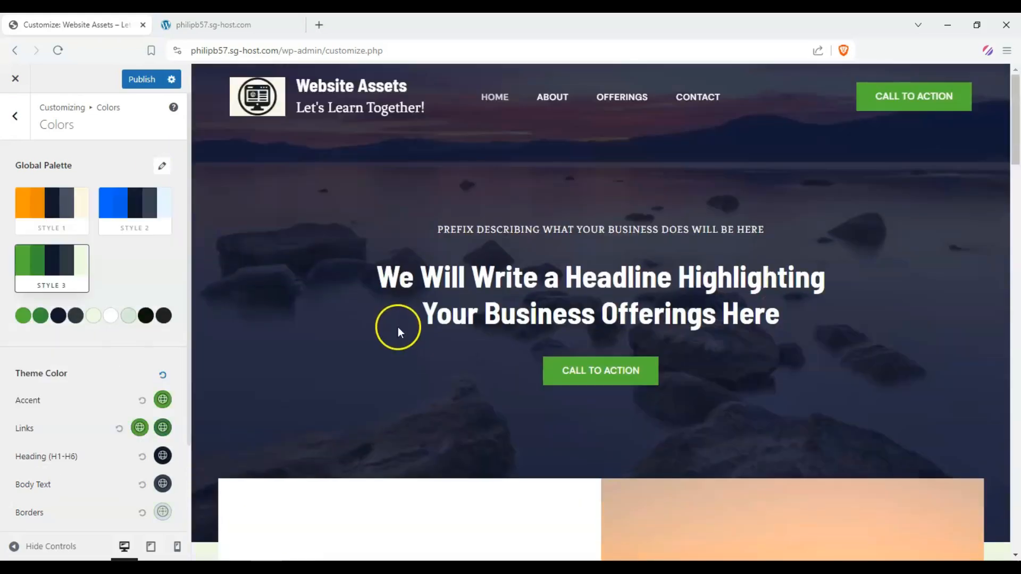
{"action": "scroll", "coordinate": [417, 217], "scroll_direction": "down", "scroll_amount": 15}
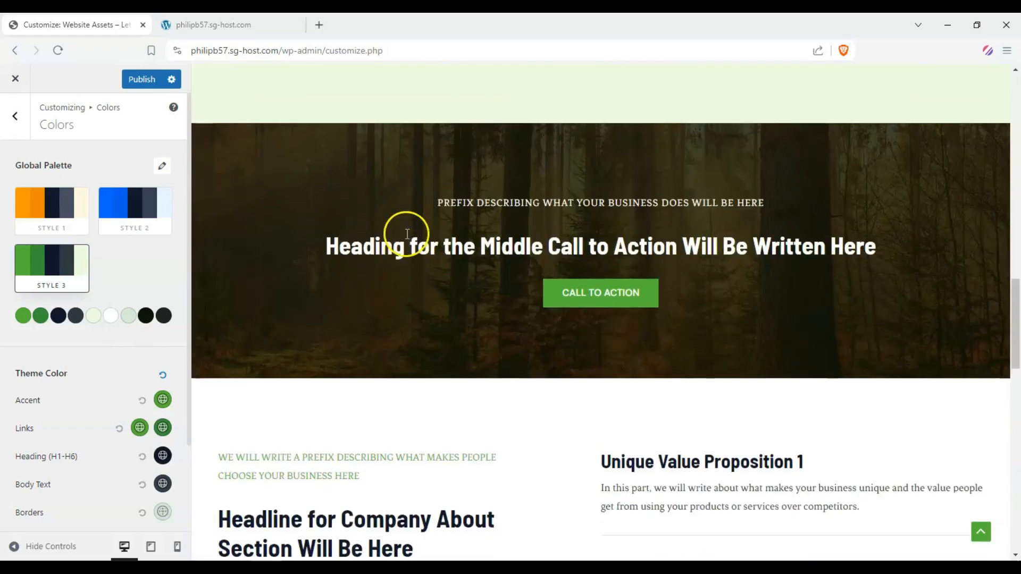
{"action": "scroll", "coordinate": [405, 236], "scroll_direction": "up", "scroll_amount": 16}
{"action": "scroll", "coordinate": [404, 236], "scroll_direction": "up", "scroll_amount": 5}
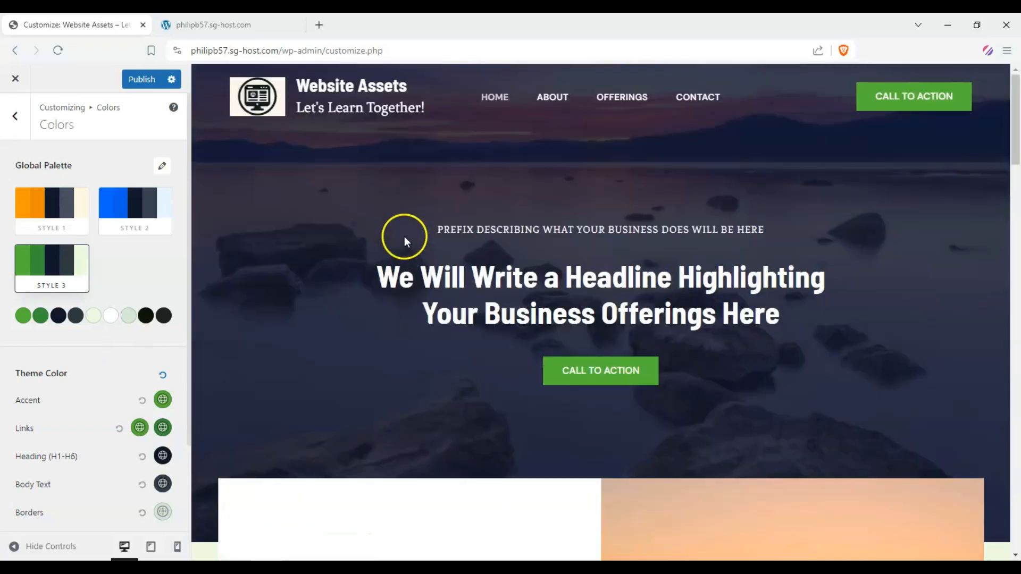
Return to the main Customizer menu and review the home page preview
{"action": "left_click", "coordinate": [6, 117]}
{"action": "scroll", "coordinate": [366, 258], "scroll_direction": "down", "scroll_amount": 10}
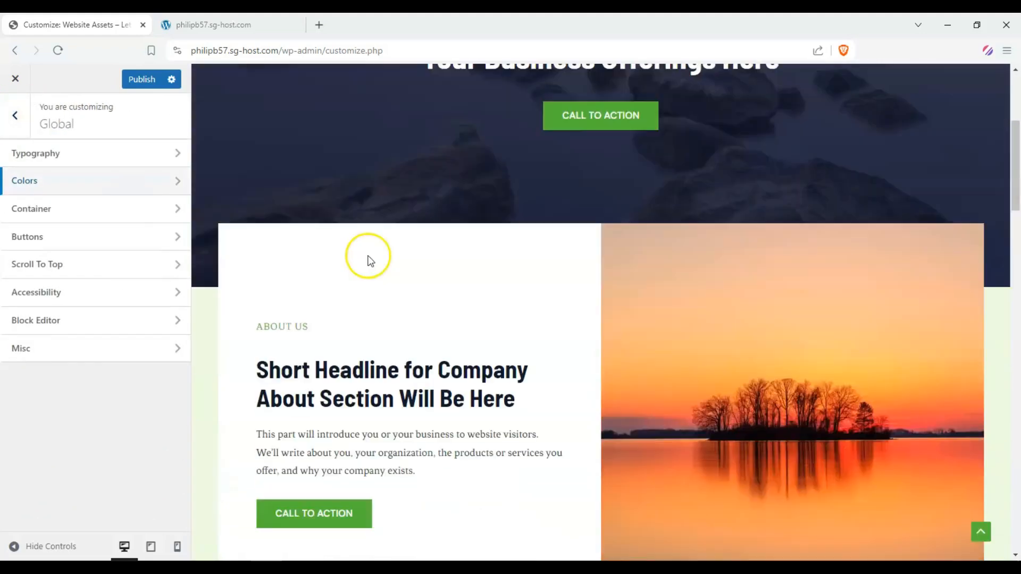
{"action": "scroll", "coordinate": [360, 250], "scroll_direction": "up", "scroll_amount": 9}
{"action": "left_click", "coordinate": [14, 118]}
{"action": "scroll", "coordinate": [429, 215], "scroll_direction": "up", "scroll_amount": 2}
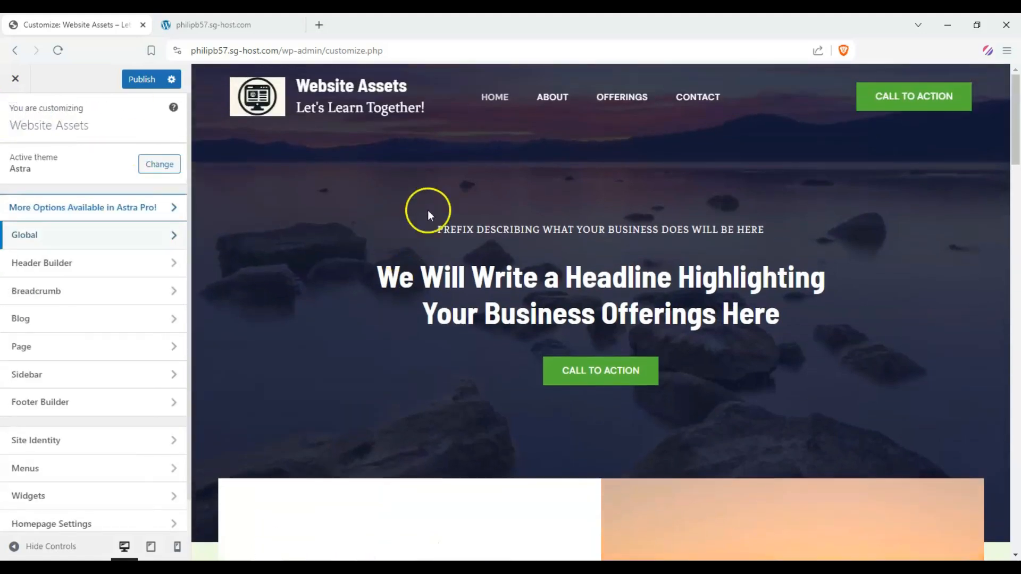
{"action": "scroll", "coordinate": [401, 269], "scroll_direction": "down", "scroll_amount": 15}
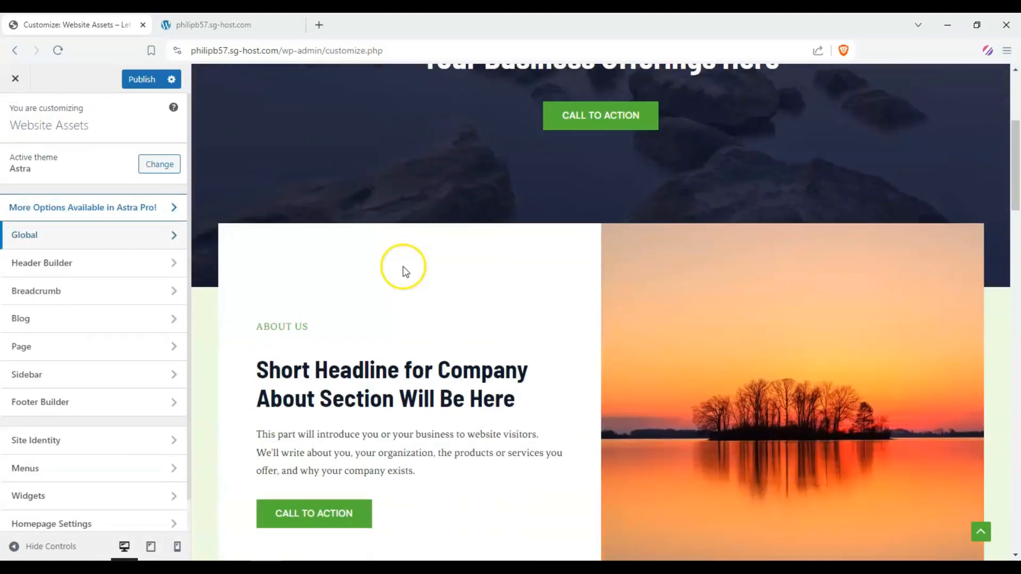
{"action": "scroll", "coordinate": [404, 267], "scroll_direction": "down", "scroll_amount": 10}
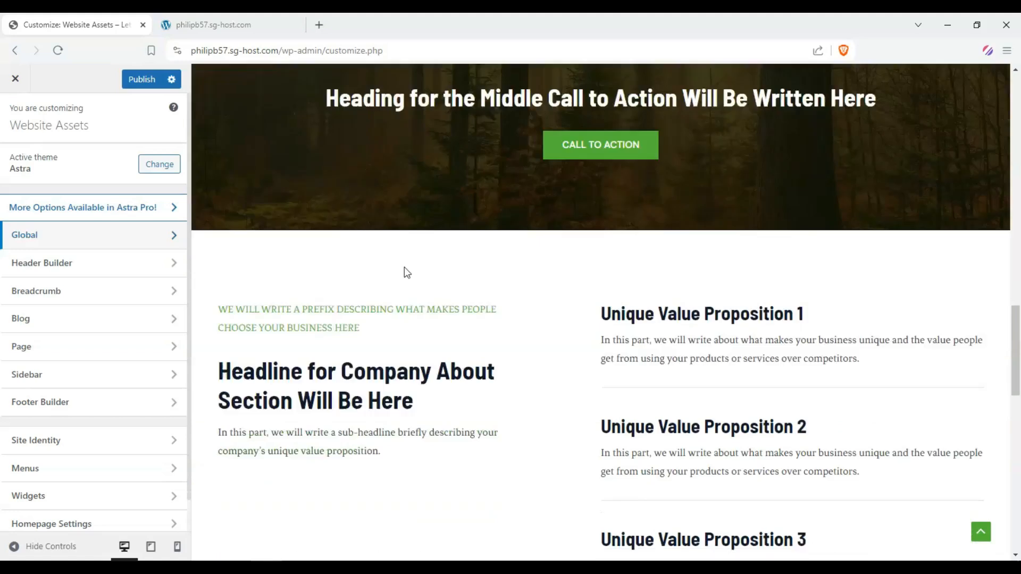
{"action": "scroll", "coordinate": [404, 271], "scroll_direction": "up", "scroll_amount": 9}
{"action": "scroll", "coordinate": [404, 271], "scroll_direction": "up", "scroll_amount": 15}
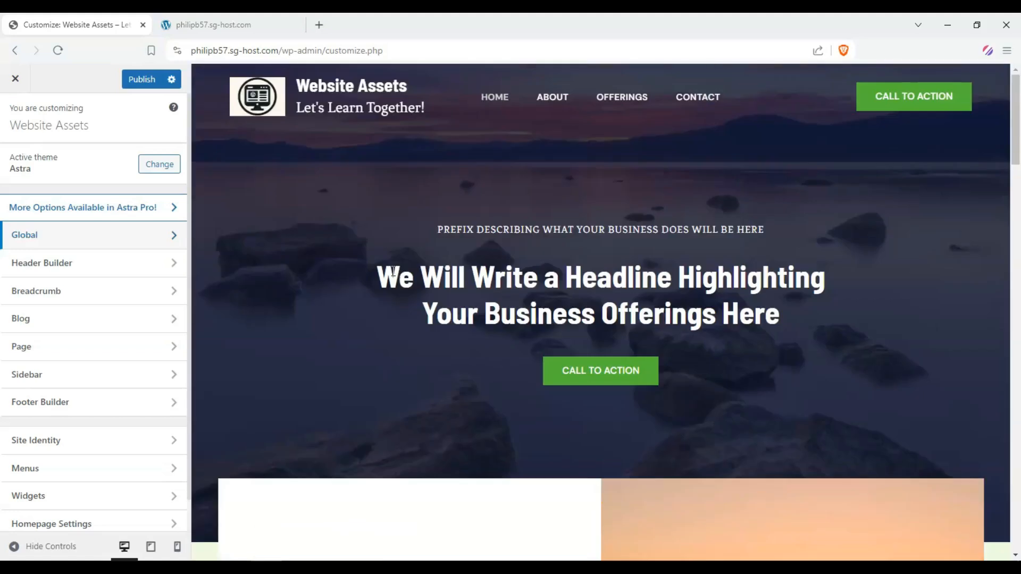
Publish the Customizer changes
{"action": "left_click_drag", "start_coordinate": [394, 271], "coordinate": [806, 301]}
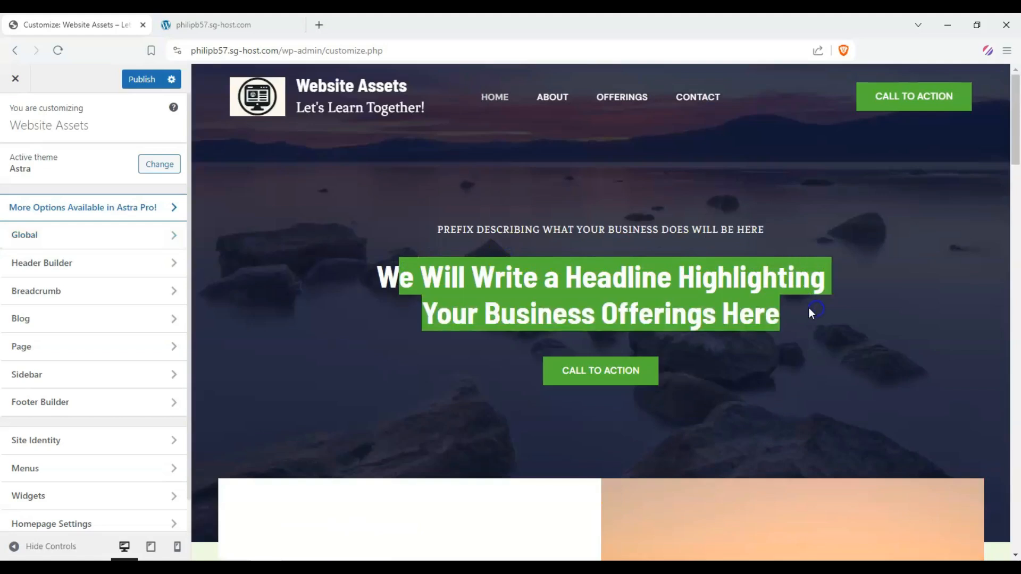
{"action": "left_click", "coordinate": [590, 232]}
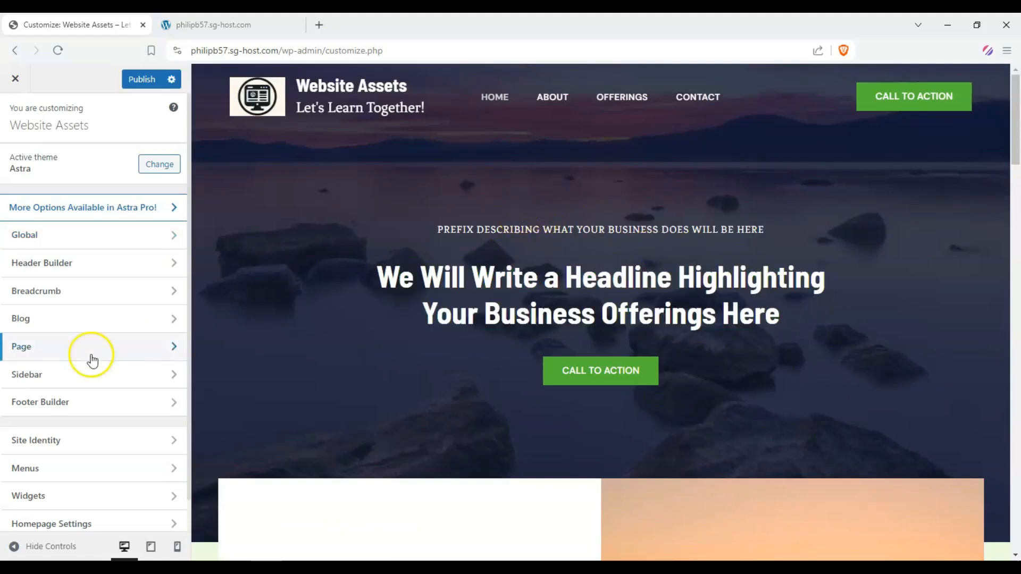
{"action": "left_click", "coordinate": [136, 81]}
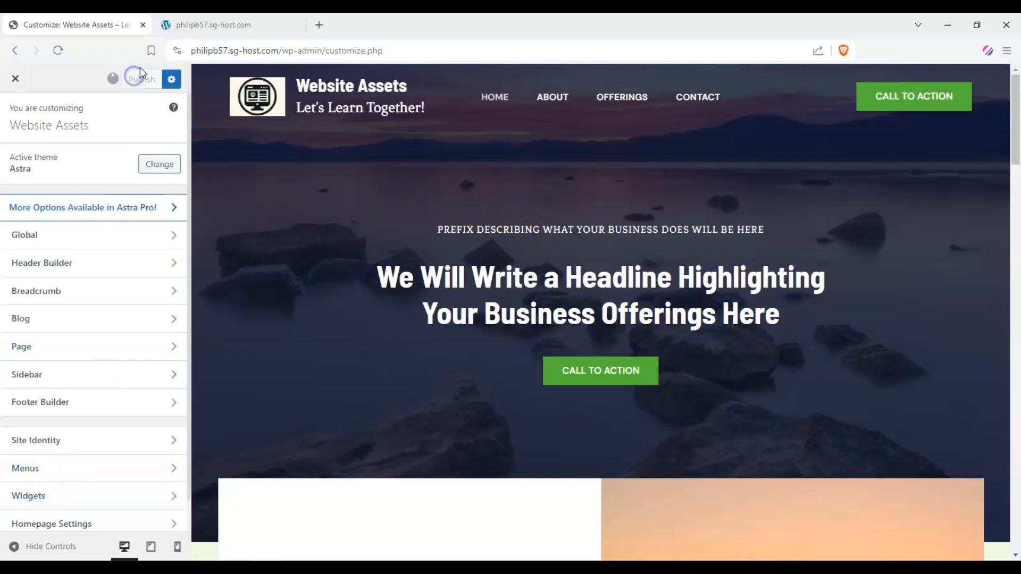
Switch to the live site tab and review the published home page
{"action": "left_click", "coordinate": [213, 22]}
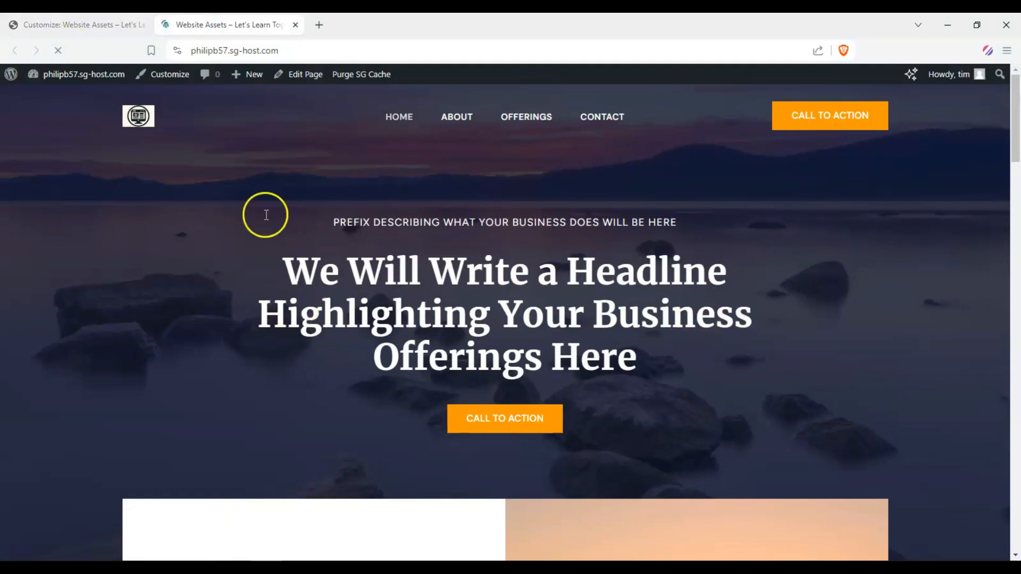
{"action": "left_click_drag", "start_coordinate": [278, 202], "coordinate": [638, 258]}
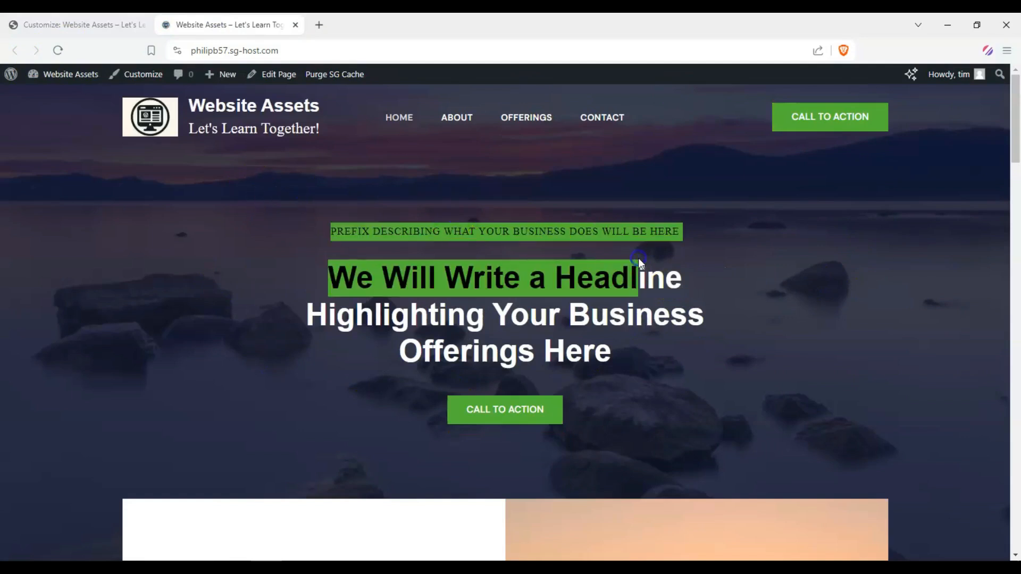
{"action": "left_click", "coordinate": [638, 257]}
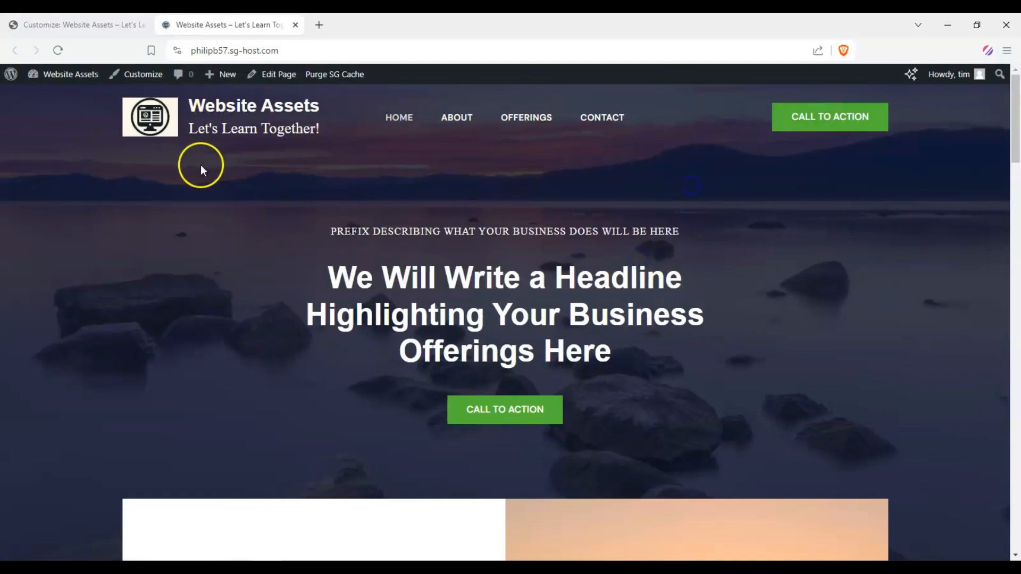
{"action": "scroll", "coordinate": [71, 180], "scroll_direction": "down", "scroll_amount": 5}
{"action": "scroll", "coordinate": [167, 191], "scroll_direction": "up", "scroll_amount": 4}
{"action": "scroll", "coordinate": [347, 191], "scroll_direction": "down", "scroll_amount": 4}
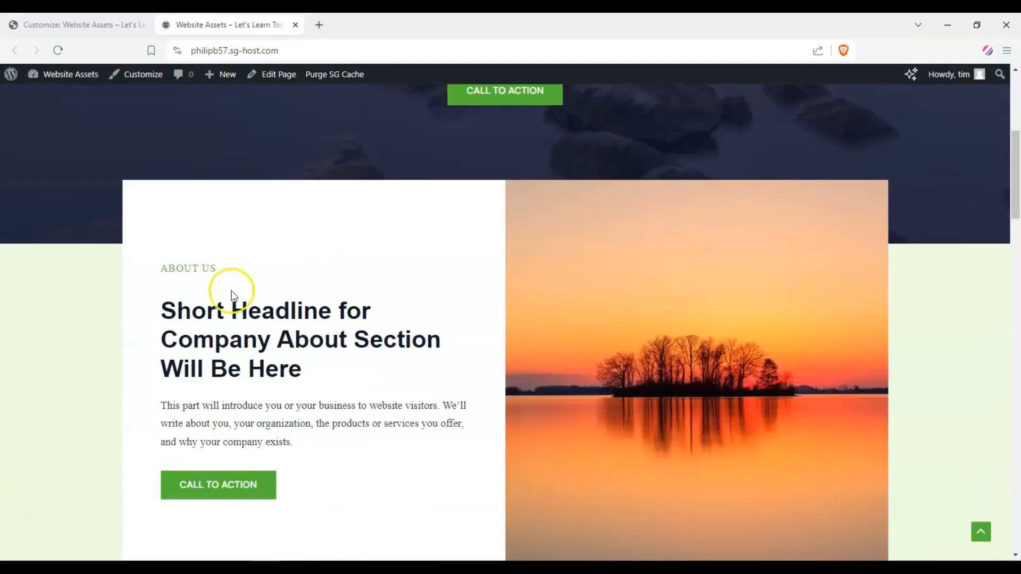
{"action": "left_click_drag", "start_coordinate": [170, 308], "coordinate": [376, 369]}
{"action": "scroll", "coordinate": [378, 375], "scroll_direction": "up", "scroll_amount": 5}
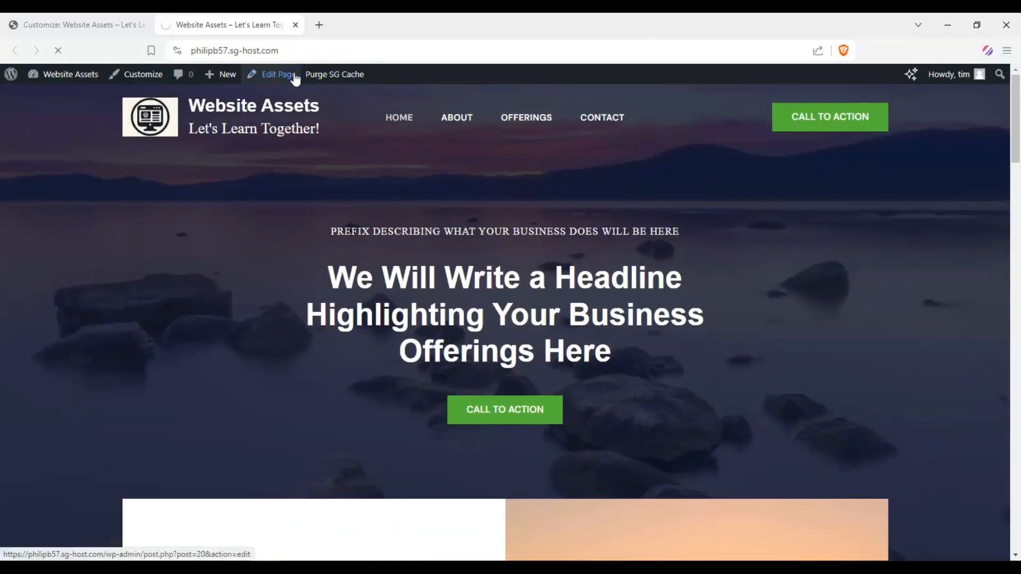
Review the Home page in the block editor
{"action": "scroll", "coordinate": [458, 237], "scroll_direction": "down", "scroll_amount": 8}
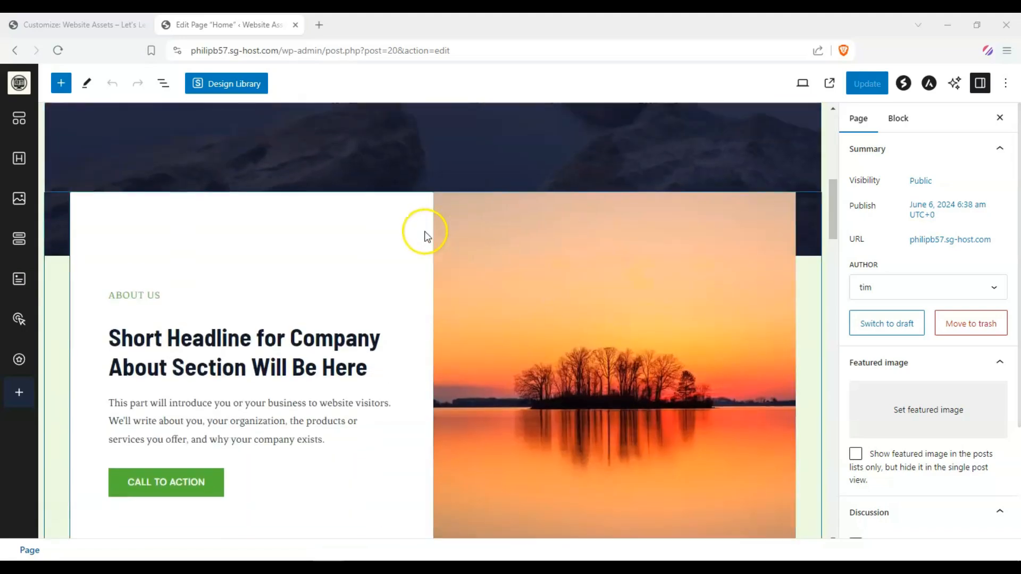
{"action": "scroll", "coordinate": [578, 243], "scroll_direction": "up", "scroll_amount": 7}
{"action": "scroll", "coordinate": [242, 230], "scroll_direction": "down", "scroll_amount": 10}
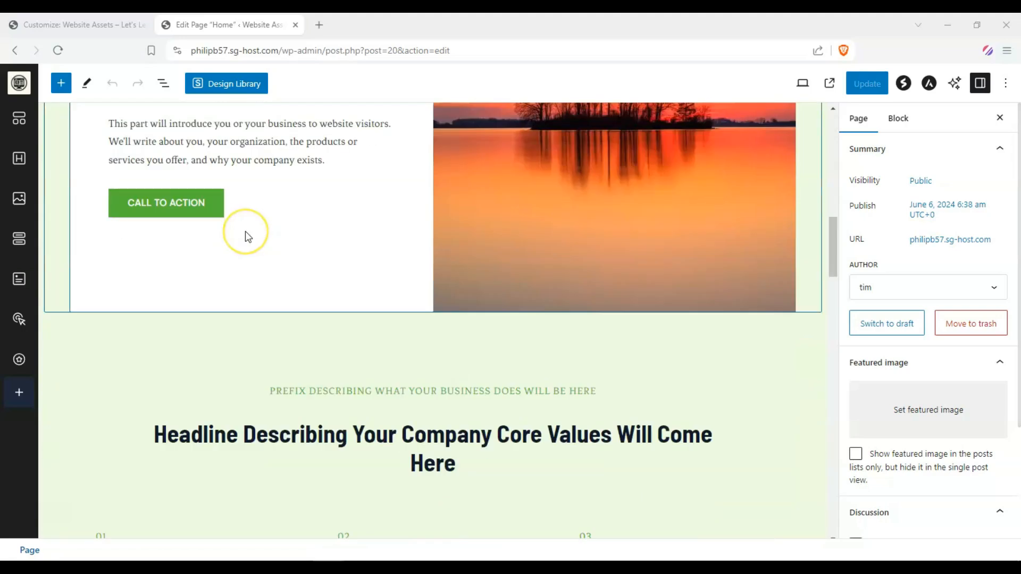
{"action": "scroll", "coordinate": [245, 234], "scroll_direction": "up", "scroll_amount": 10}
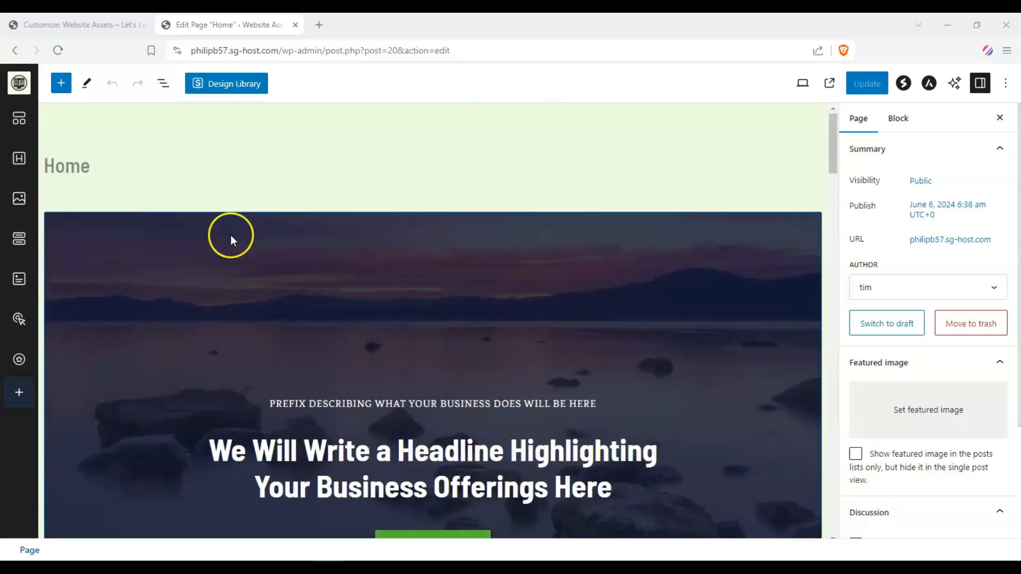
Return to the Customizer tab and look over the home page preview
{"action": "left_click", "coordinate": [63, 21]}
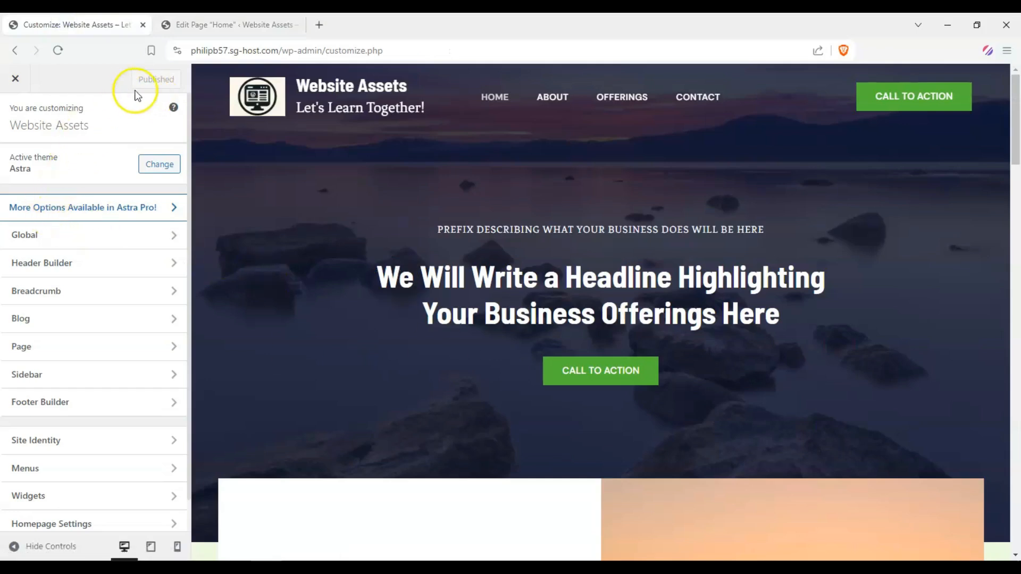
{"action": "scroll", "coordinate": [383, 218], "scroll_direction": "down", "scroll_amount": 5}
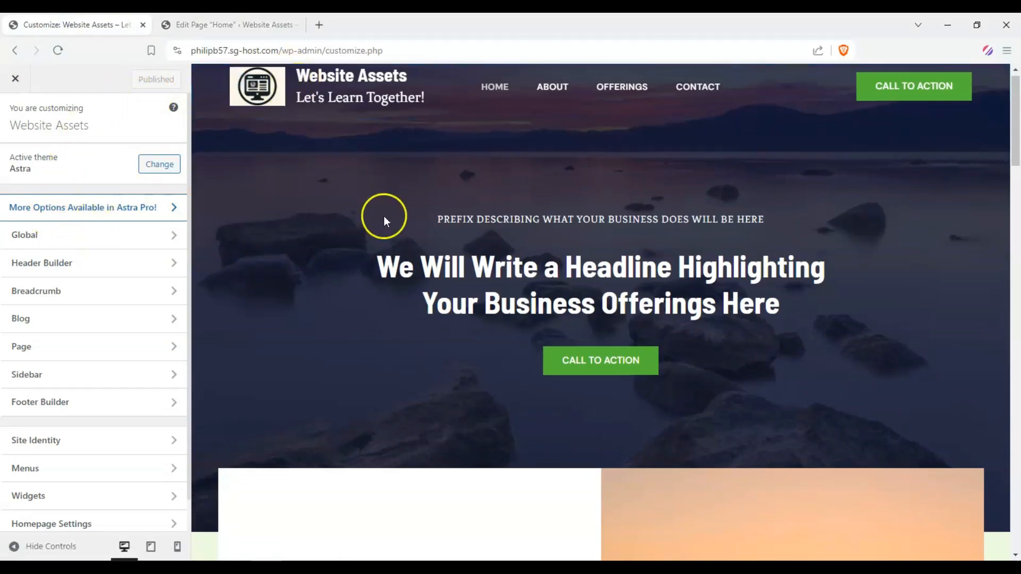
{"action": "scroll", "coordinate": [361, 220], "scroll_direction": "up", "scroll_amount": 5}
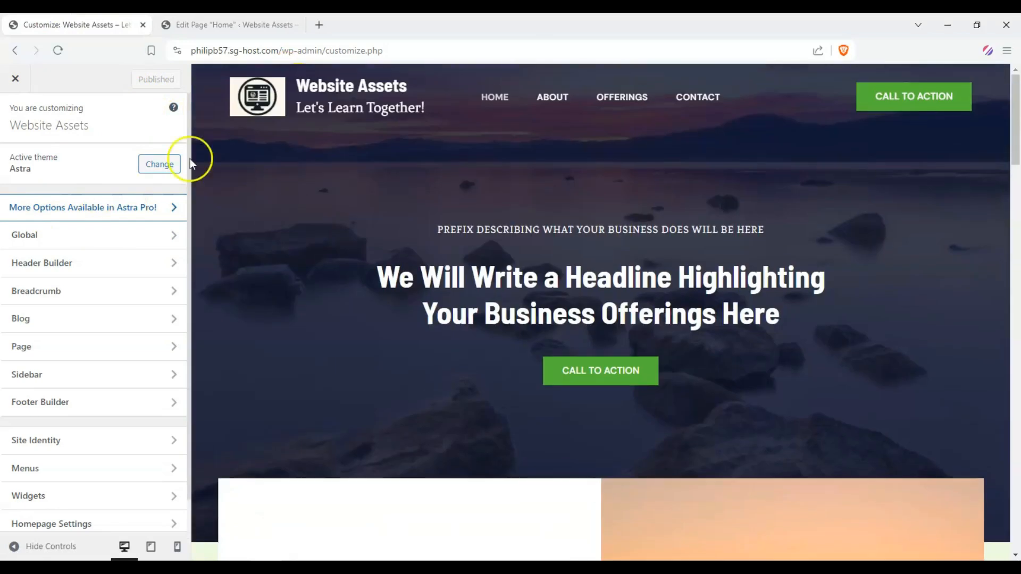
Exit the Customizer and switch between the live site and the Home page editor tabs to compare them
{"action": "left_click", "coordinate": [15, 78]}
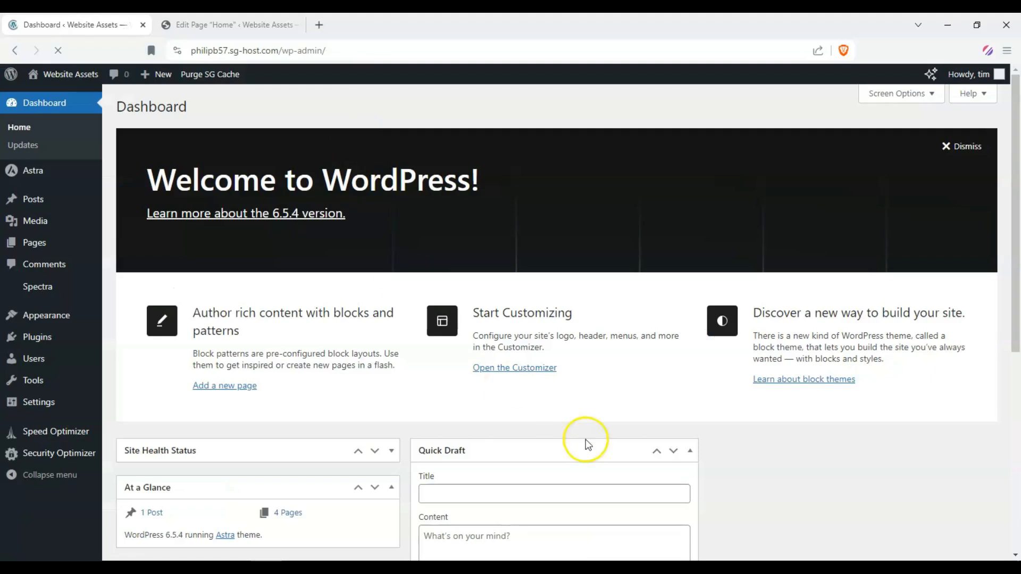
{"action": "mouse_move", "coordinate": [63, 75]}
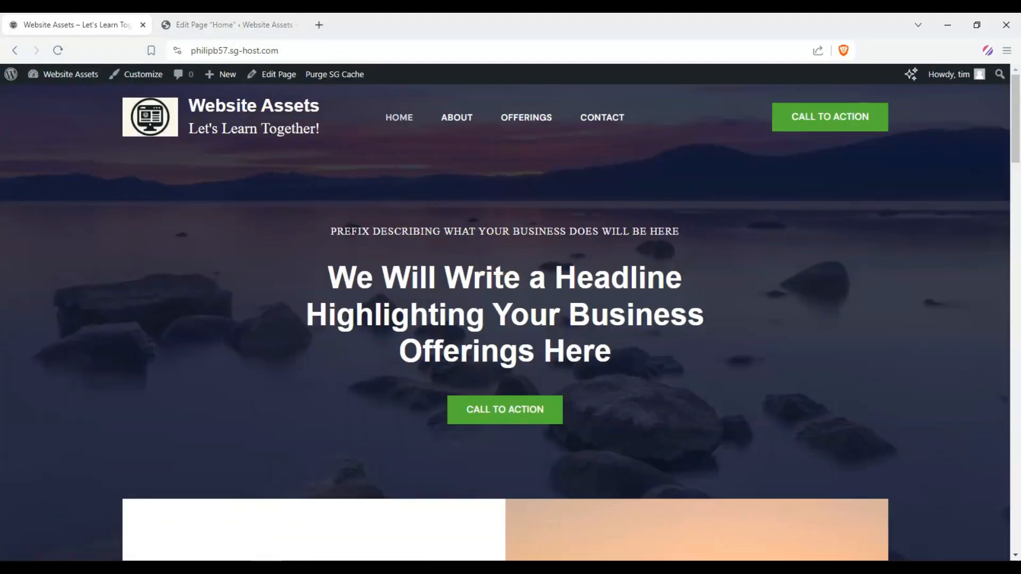
{"action": "left_click", "coordinate": [211, 24]}
{"action": "scroll", "coordinate": [228, 155], "scroll_direction": "down", "scroll_amount": 3}
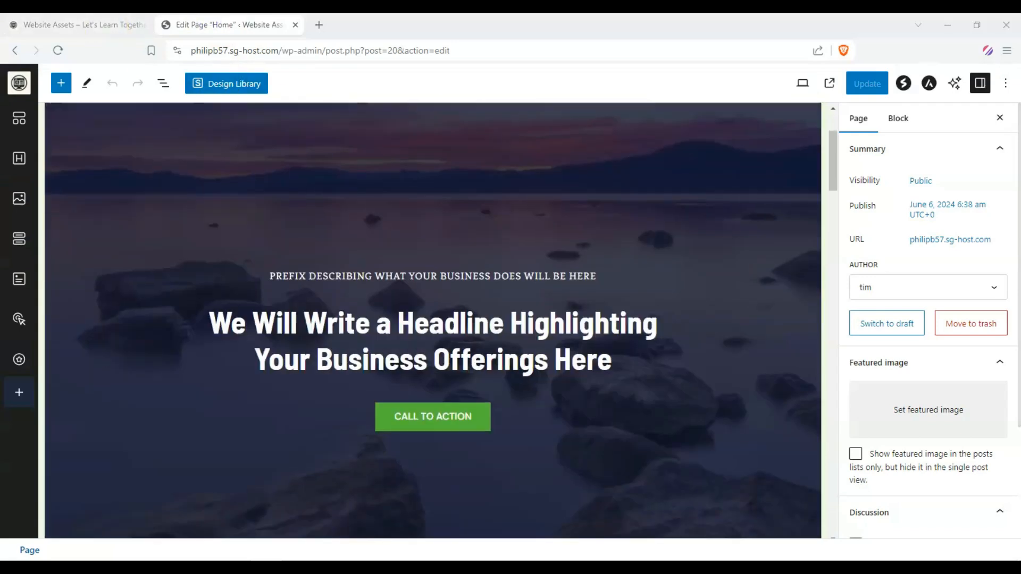
{"action": "left_click", "coordinate": [58, 22]}
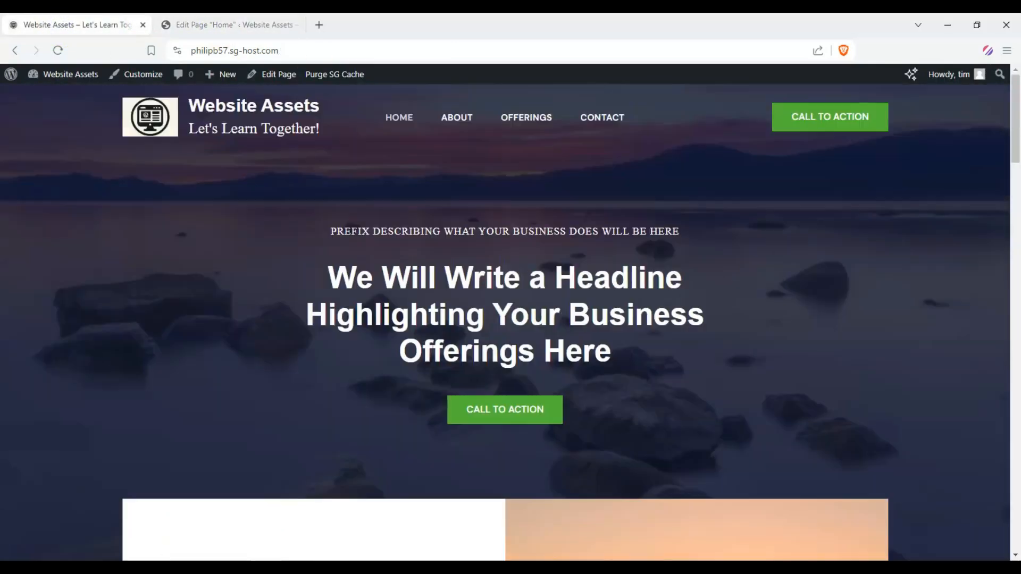
{"action": "left_click", "coordinate": [183, 24]}
Scroll through the Home page's hero and About sections in the block editor
{"action": "scroll", "coordinate": [241, 238], "scroll_direction": "down", "scroll_amount": 10}
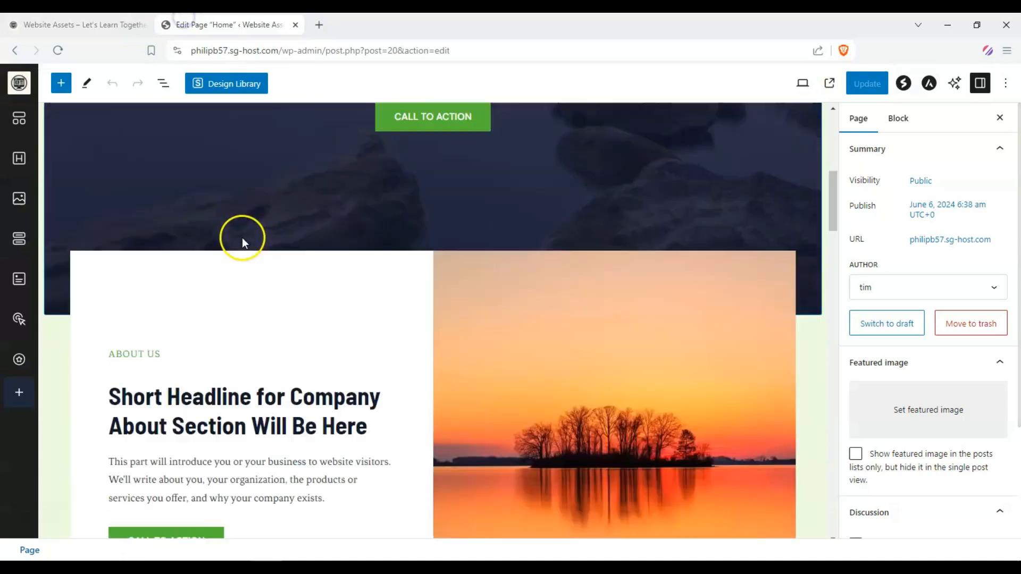
{"action": "scroll", "coordinate": [207, 242], "scroll_direction": "up", "scroll_amount": 10}
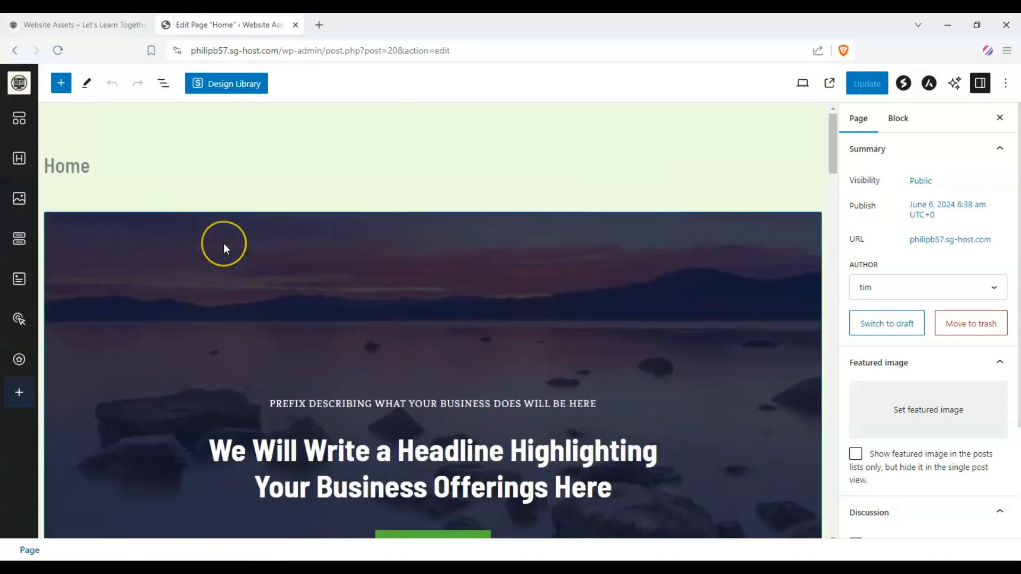
{"action": "scroll", "coordinate": [211, 246], "scroll_direction": "down", "scroll_amount": 3}
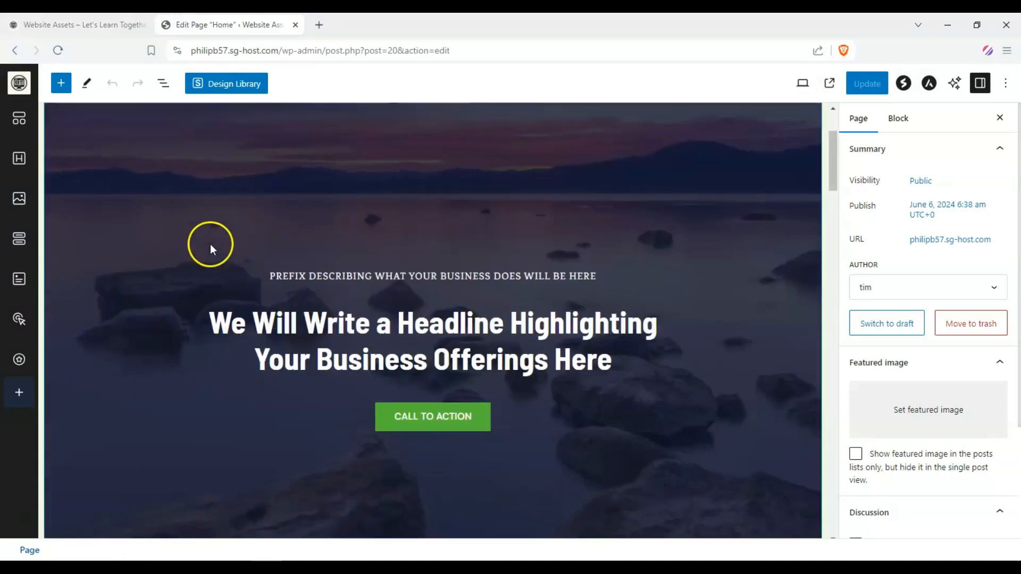
{"action": "scroll", "coordinate": [330, 262], "scroll_direction": "down", "scroll_amount": 2}
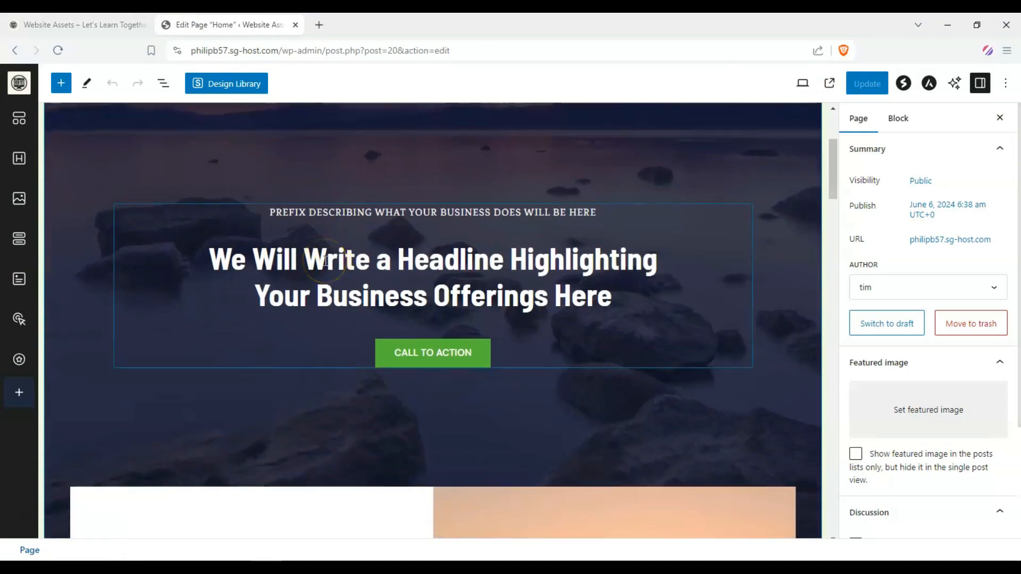
{"action": "scroll", "coordinate": [309, 246], "scroll_direction": "up", "scroll_amount": 1}
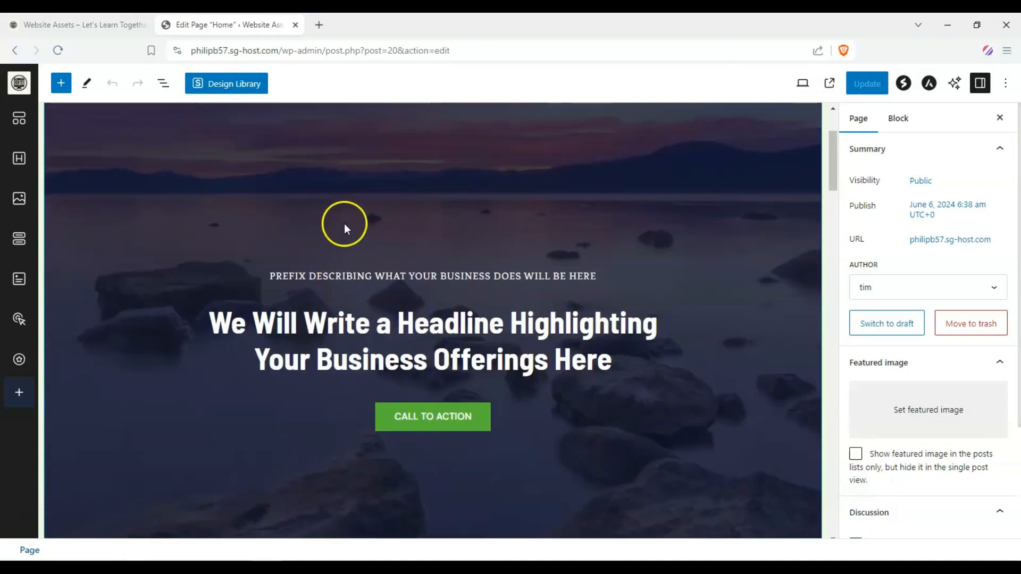
{"action": "scroll", "coordinate": [344, 221], "scroll_direction": "down", "scroll_amount": 2}
{"action": "scroll", "coordinate": [278, 184], "scroll_direction": "down", "scroll_amount": 1}
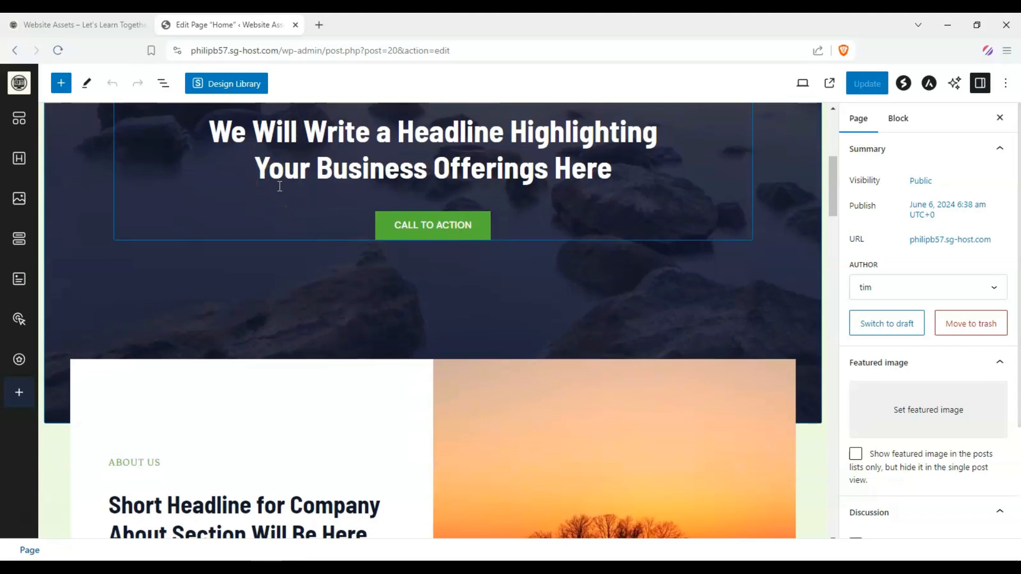
{"action": "scroll", "coordinate": [278, 186], "scroll_direction": "down", "scroll_amount": 3}
{"action": "scroll", "coordinate": [279, 189], "scroll_direction": "up", "scroll_amount": 4}
{"action": "scroll", "coordinate": [275, 212], "scroll_direction": "up", "scroll_amount": 1}
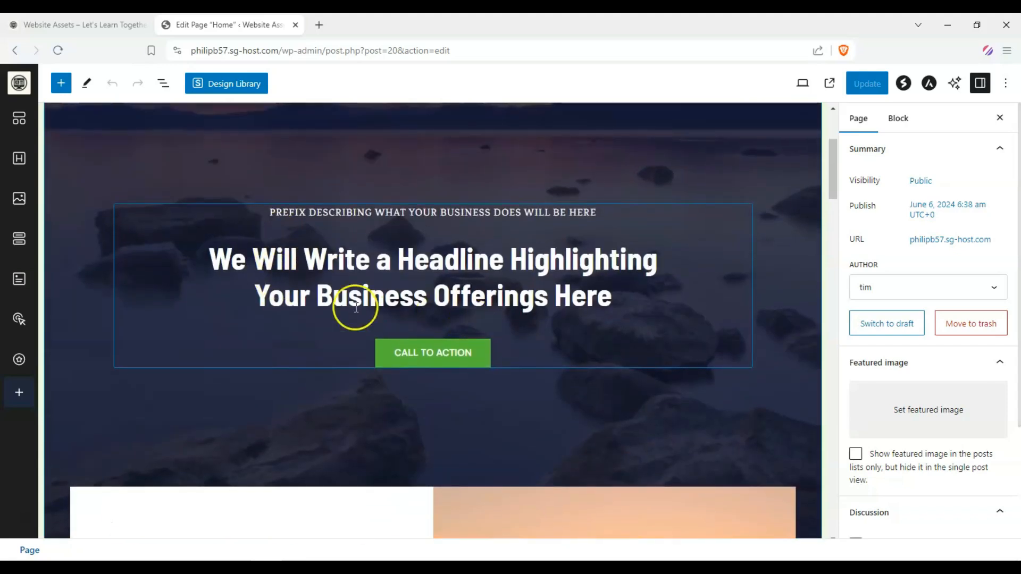
{"action": "scroll", "coordinate": [479, 292], "scroll_direction": "down", "scroll_amount": 1}
{"action": "scroll", "coordinate": [480, 292], "scroll_direction": "down", "scroll_amount": 6}
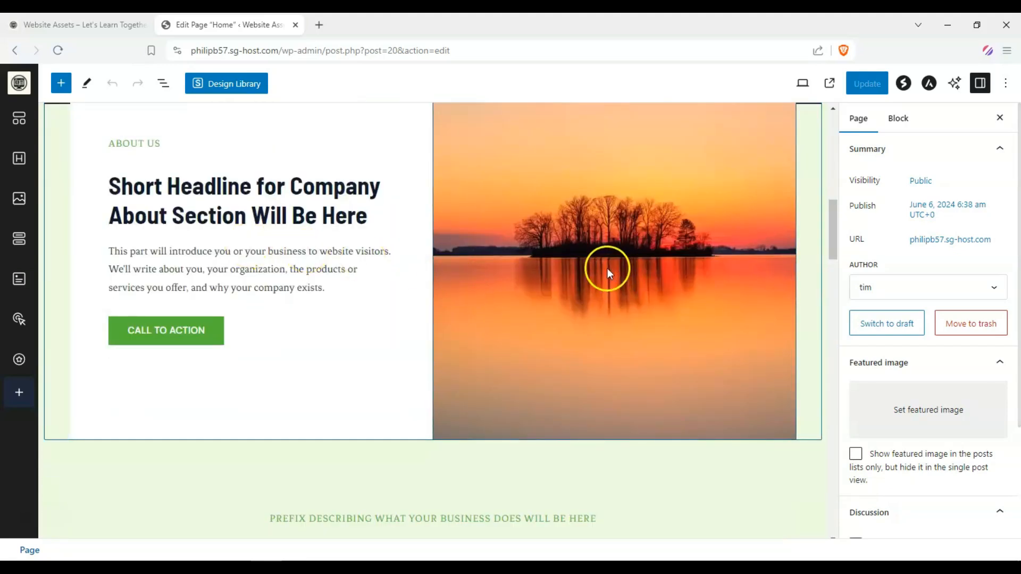
{"action": "scroll", "coordinate": [606, 268], "scroll_direction": "down", "scroll_amount": 2}
{"action": "scroll", "coordinate": [448, 248], "scroll_direction": "up", "scroll_amount": 3}
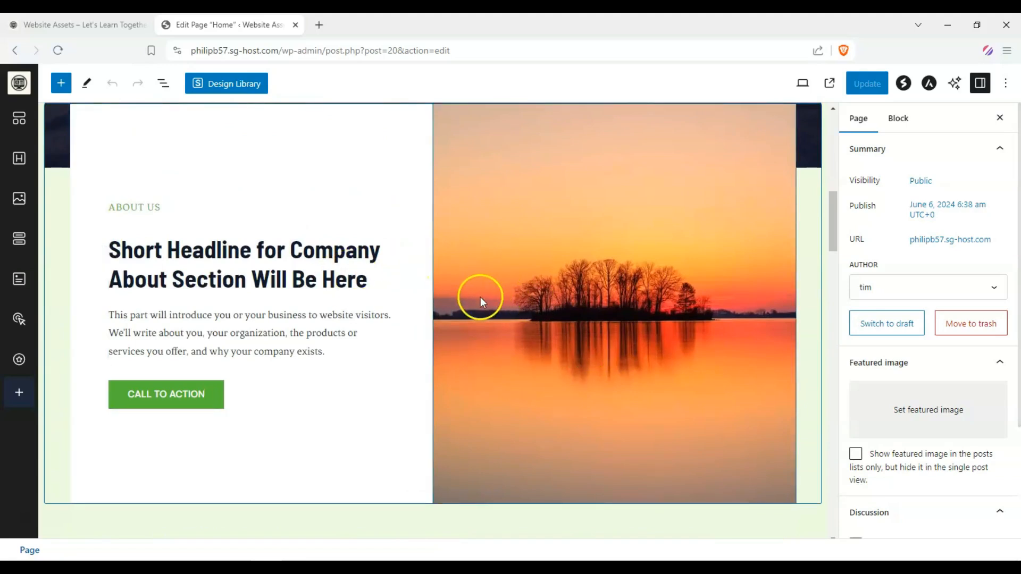
{"action": "scroll", "coordinate": [471, 285], "scroll_direction": "down", "scroll_amount": 1}
{"action": "scroll", "coordinate": [471, 286], "scroll_direction": "down", "scroll_amount": 5}
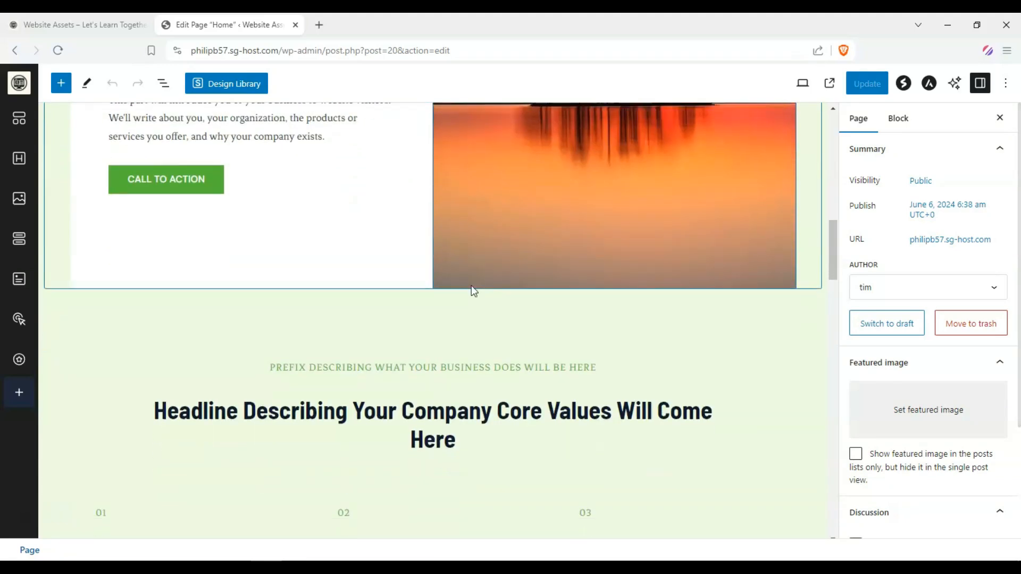
{"action": "scroll", "coordinate": [469, 289], "scroll_direction": "up", "scroll_amount": 10}
{"action": "scroll", "coordinate": [467, 288], "scroll_direction": "down", "scroll_amount": 2}
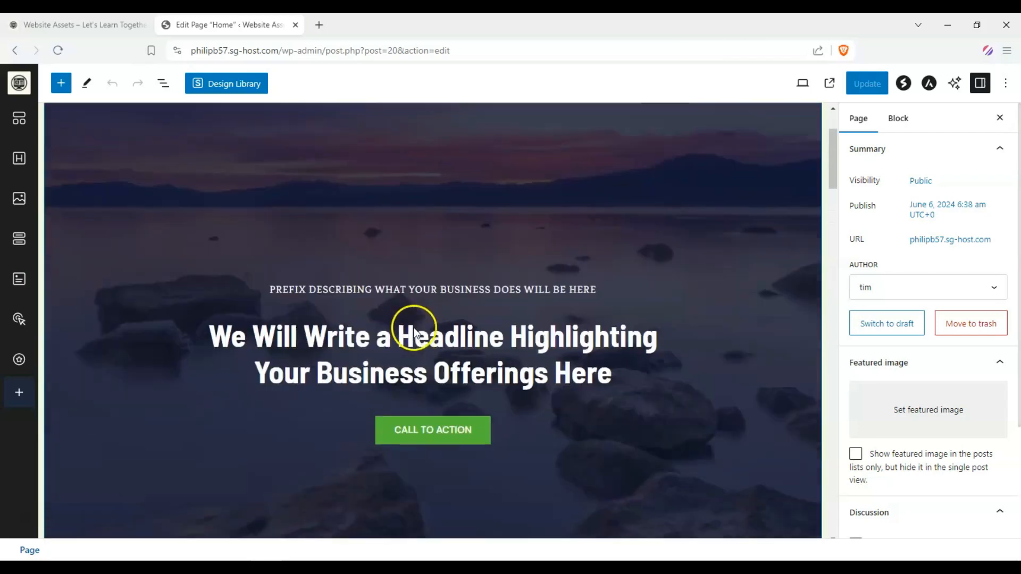
Replace the hero headline with "Welcome to Website Assets."
{"action": "left_click", "coordinate": [362, 325]}
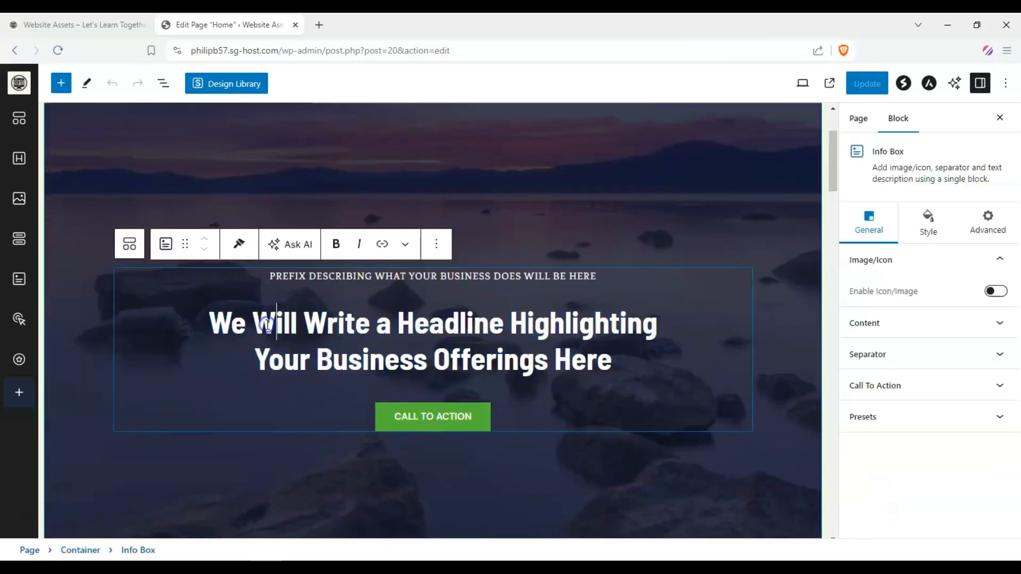
{"action": "triple_click", "coordinate": [266, 325]}
{"action": "type", "text": "We"}
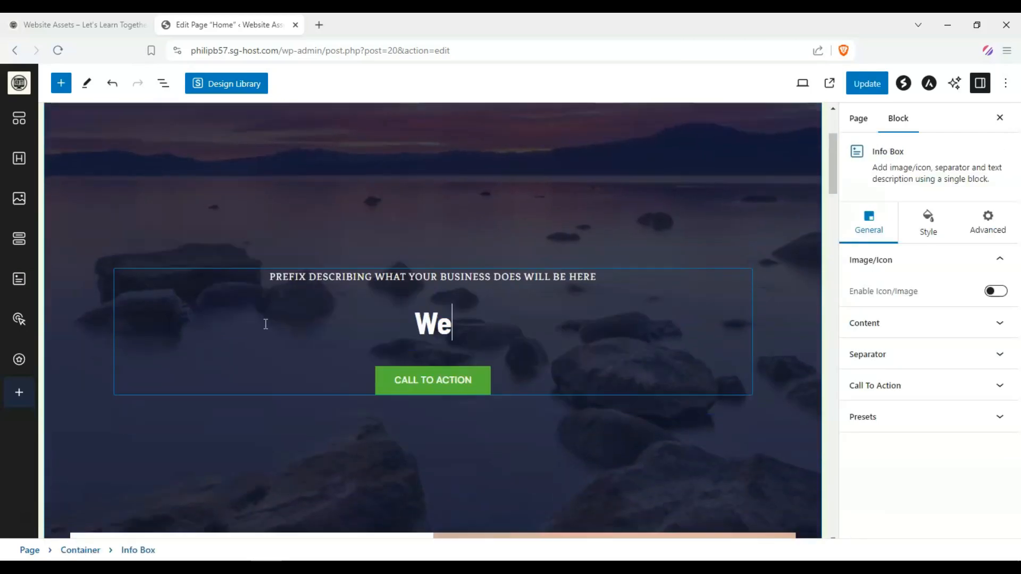
{"action": "type", "text": "lcome to W"}
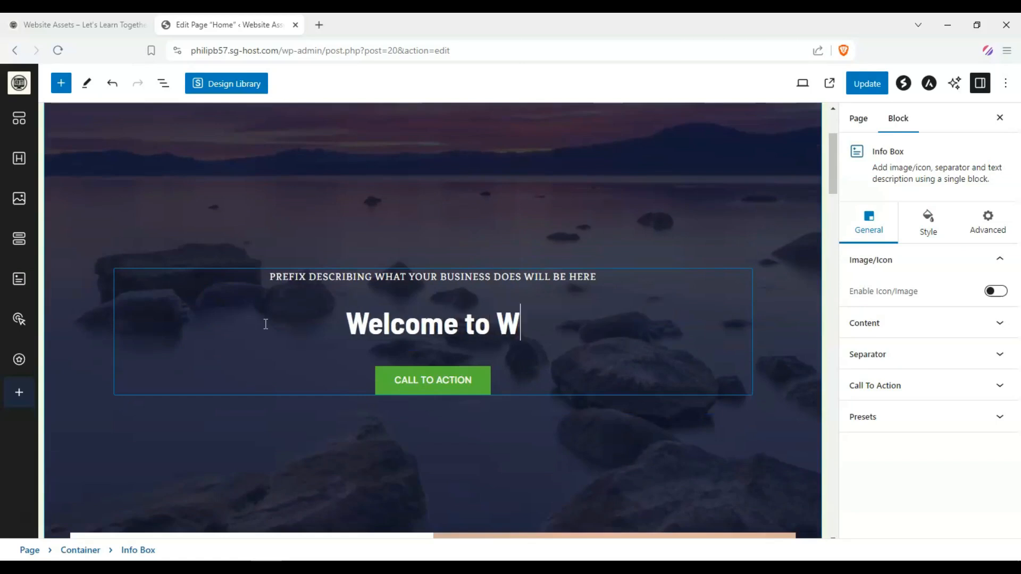
{"action": "type", "text": "ebsite Assets"}
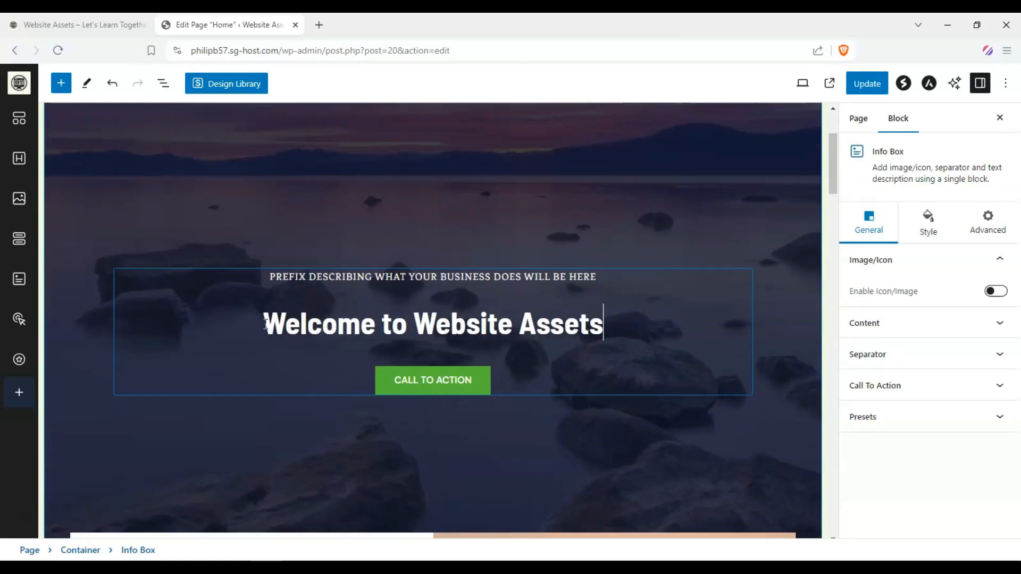
{"action": "type", "text": "."}
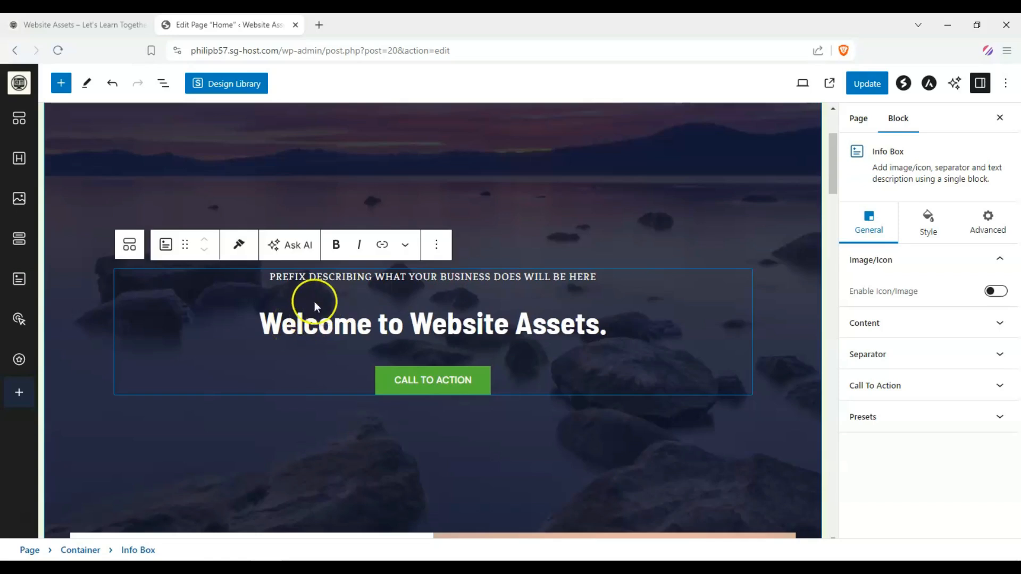
Replace the hero prefix text with "YOUR GATEWAY TO MASTERING WORDPRESS."
{"action": "triple_click", "coordinate": [288, 276]}
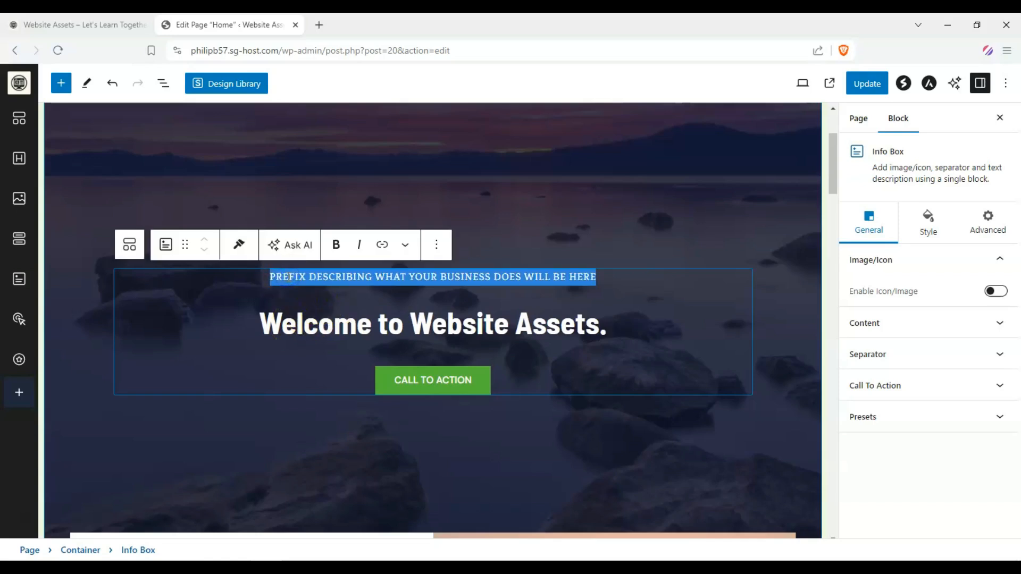
{"action": "type", "text": "YOUR GATEWAY TO"}
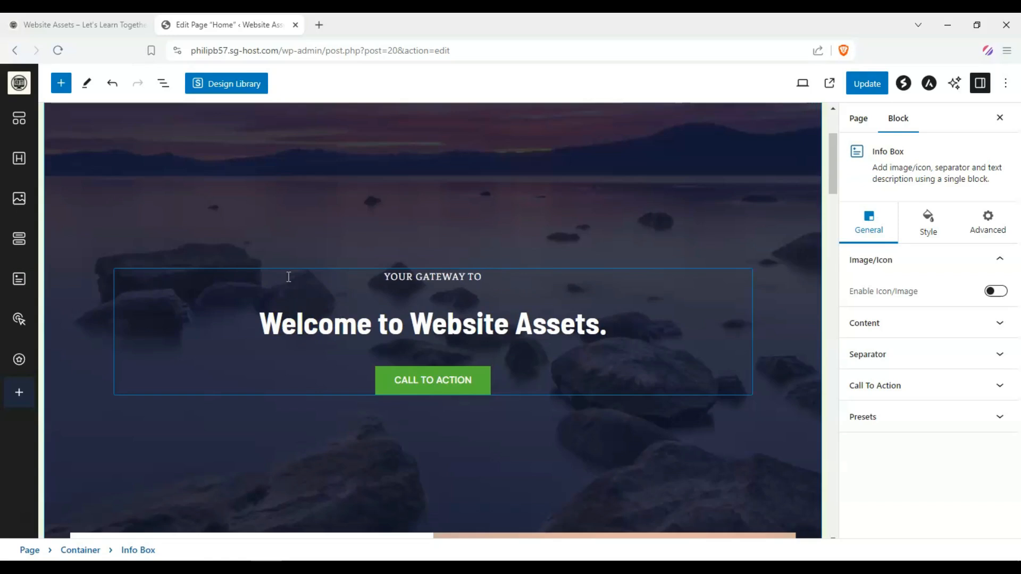
{"action": "type", "text": " MASTERIN"}
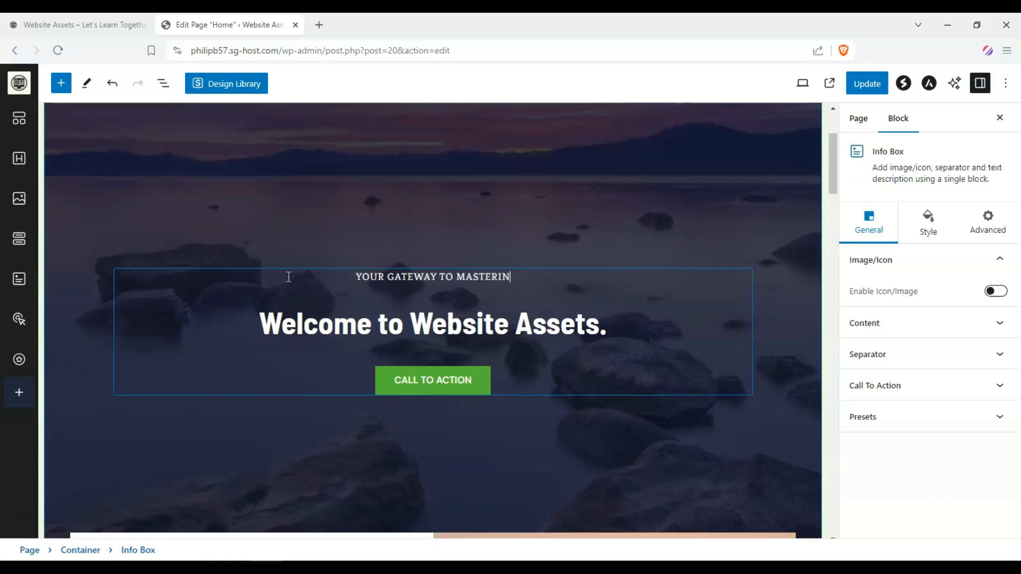
{"action": "type", "text": "G WORDPRESS."}
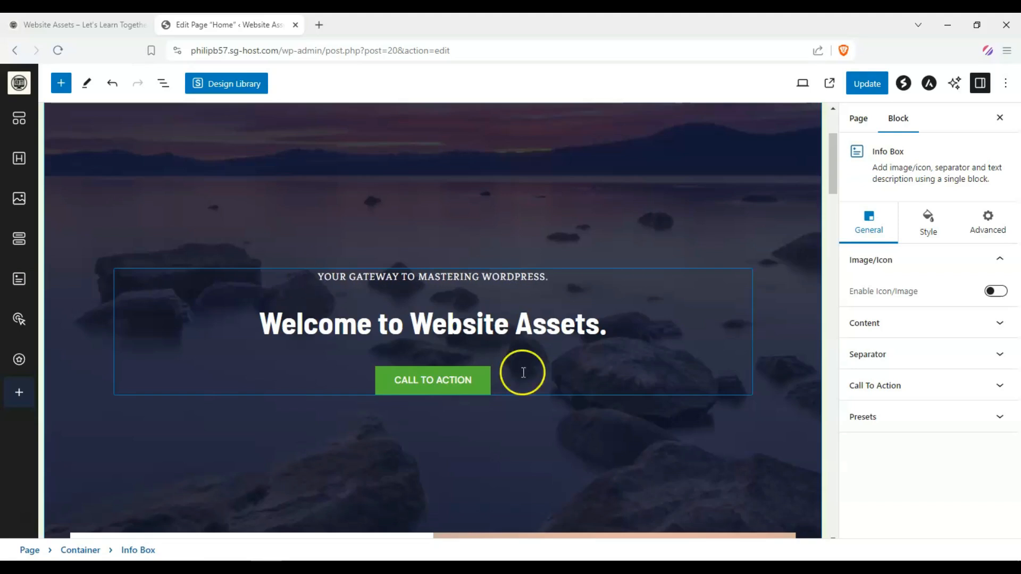
Rename the hero call-to-action button to "WATCH OUR VIDEOS"
{"action": "left_click", "coordinate": [450, 382]}
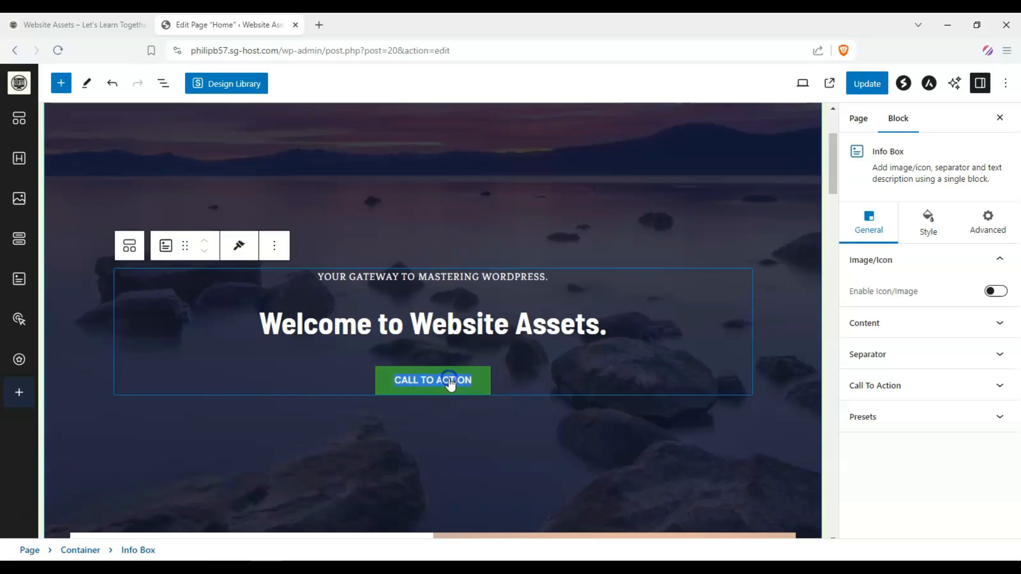
{"action": "type", "text": "WATCH"}
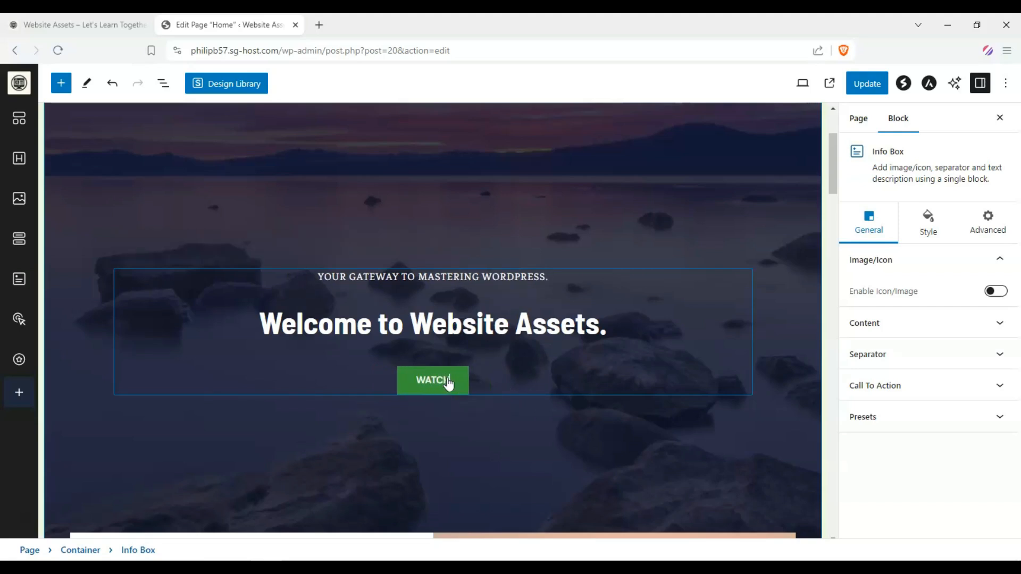
{"action": "type", "text": " OUR VIDEOS"}
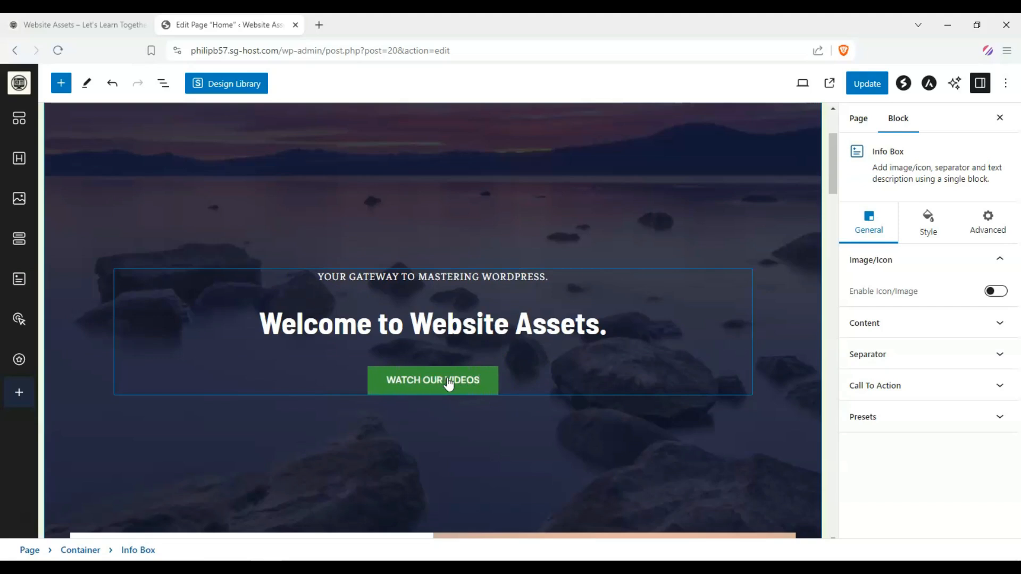
{"action": "left_click", "coordinate": [381, 385]}
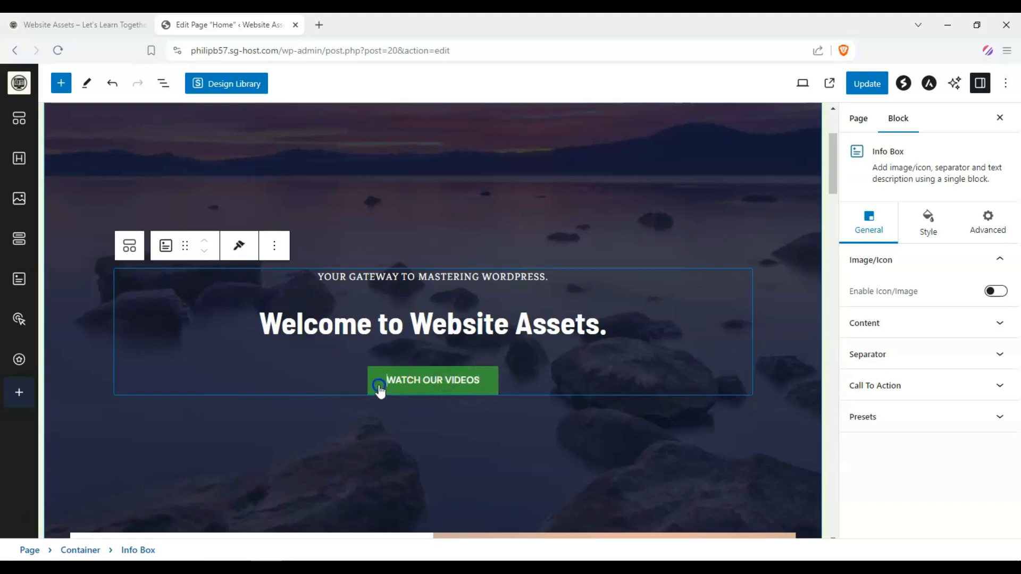
Set the hero button's link in the Info Box's Call To Action settings to the pasted YouTube channel URL
{"action": "left_click", "coordinate": [930, 331]}
{"action": "scroll", "coordinate": [951, 281], "scroll_direction": "down", "scroll_amount": 2}
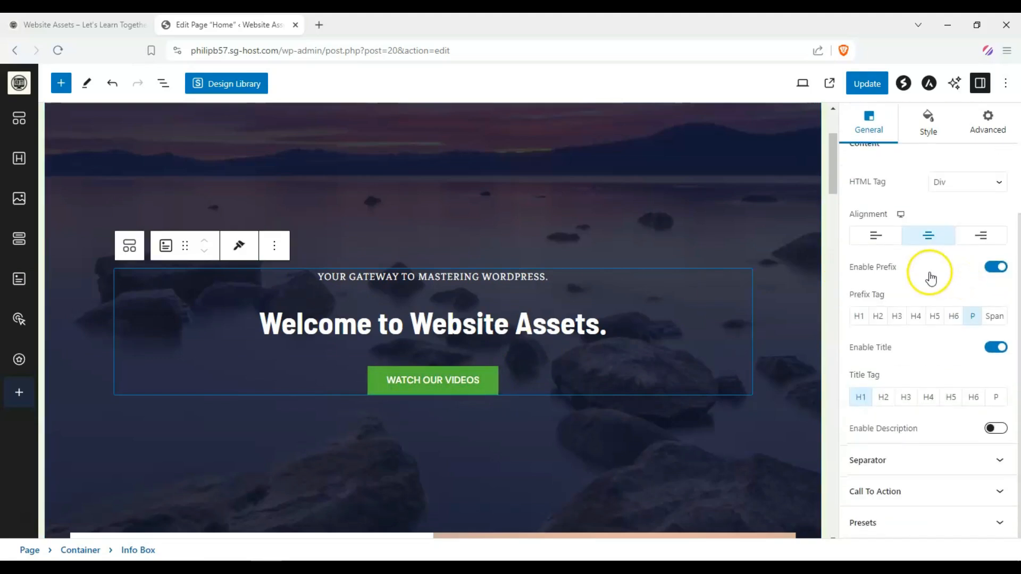
{"action": "scroll", "coordinate": [930, 277], "scroll_direction": "up", "scroll_amount": 3}
{"action": "left_click", "coordinate": [928, 228]}
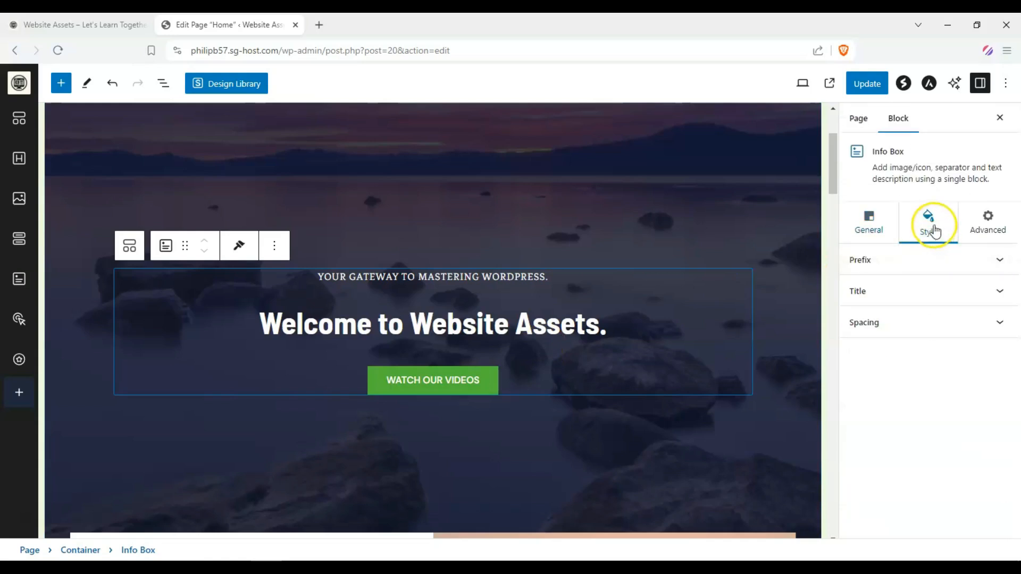
{"action": "left_click", "coordinate": [872, 229]}
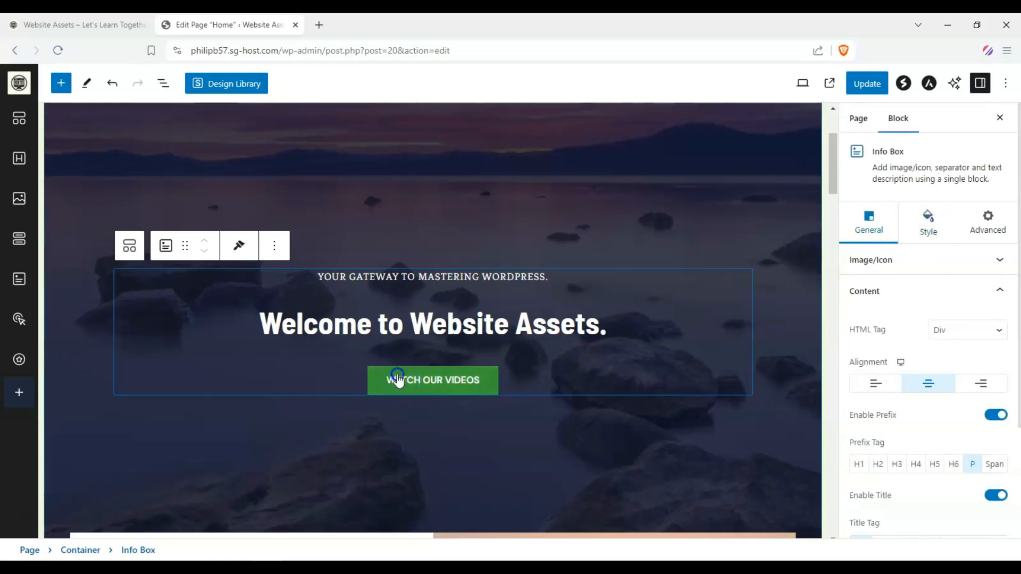
{"action": "left_click", "coordinate": [998, 290]}
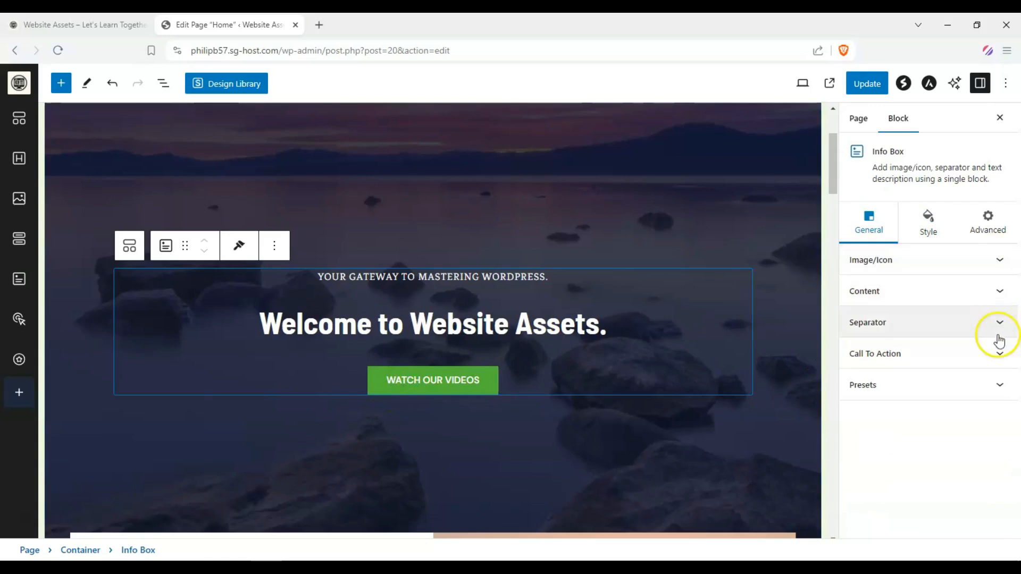
{"action": "left_click", "coordinate": [999, 343]}
{"action": "scroll", "coordinate": [904, 425], "scroll_direction": "down", "scroll_amount": 1}
{"action": "double_click", "coordinate": [895, 457]}
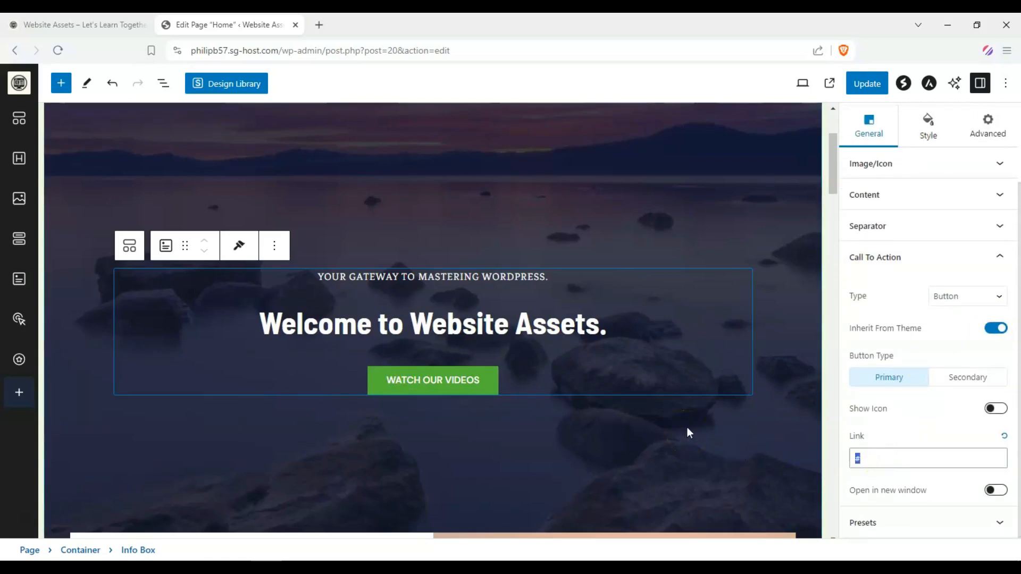
{"action": "left_click", "coordinate": [895, 468]}
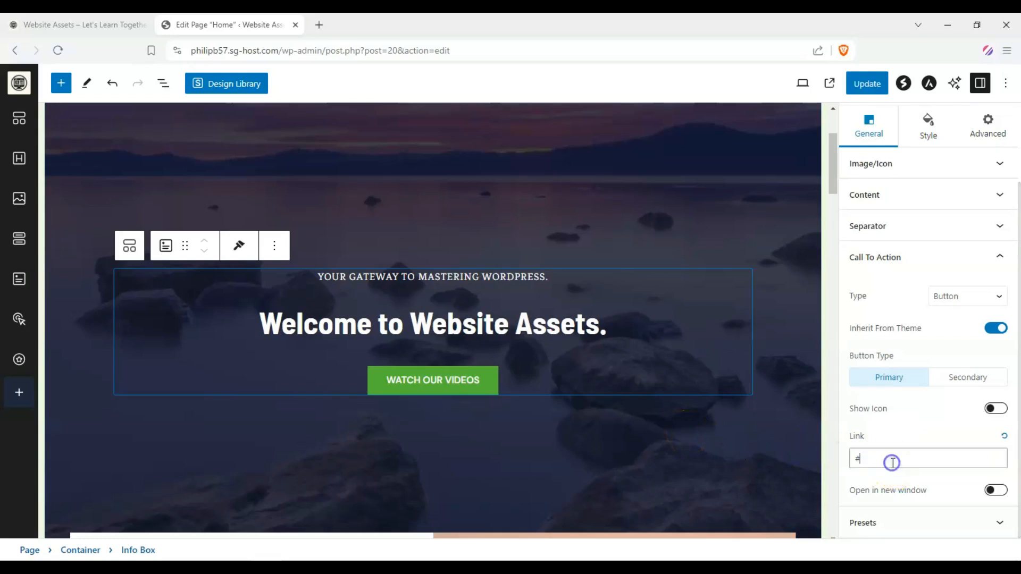
{"action": "type", "text": "https://www.youtube.com/channel/UCnpXzqcpkPcj9hAlDSp_XnQ"}
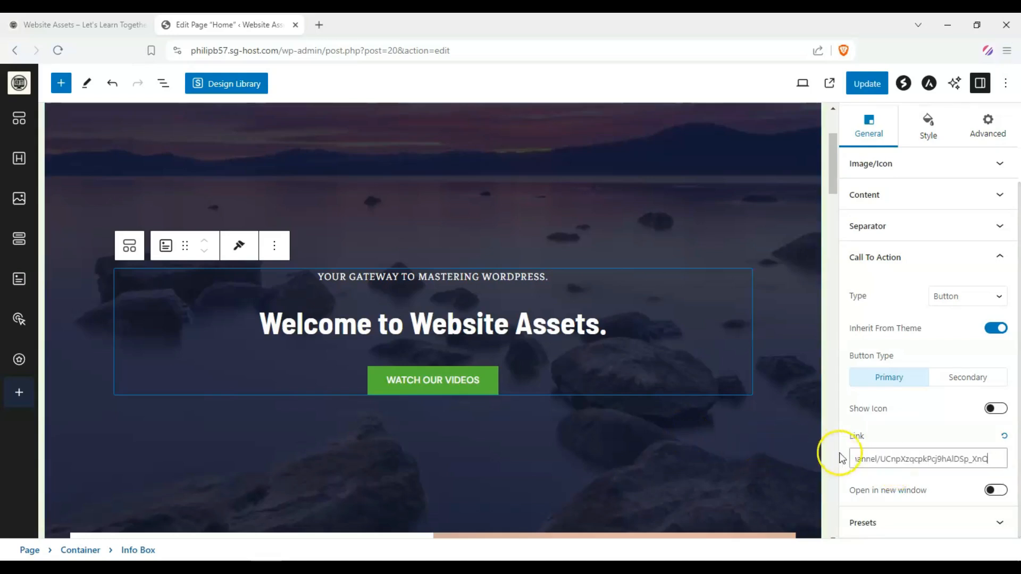
Enable the hero button's icon and insert the YouTube Square icon from the Icon Library
{"action": "left_click", "coordinate": [998, 489]}
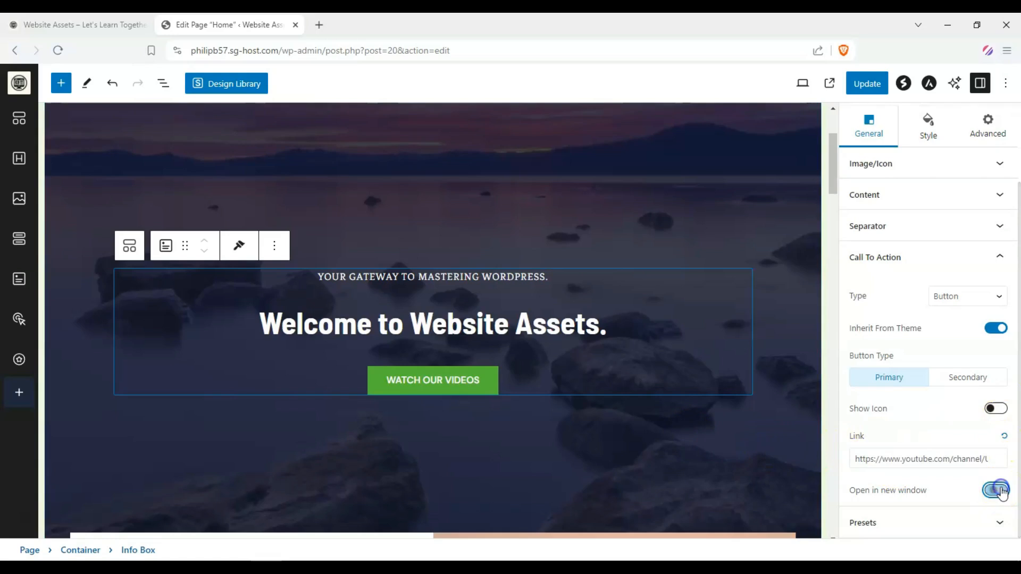
{"action": "left_click", "coordinate": [998, 408]}
{"action": "scroll", "coordinate": [941, 441], "scroll_direction": "down", "scroll_amount": 1}
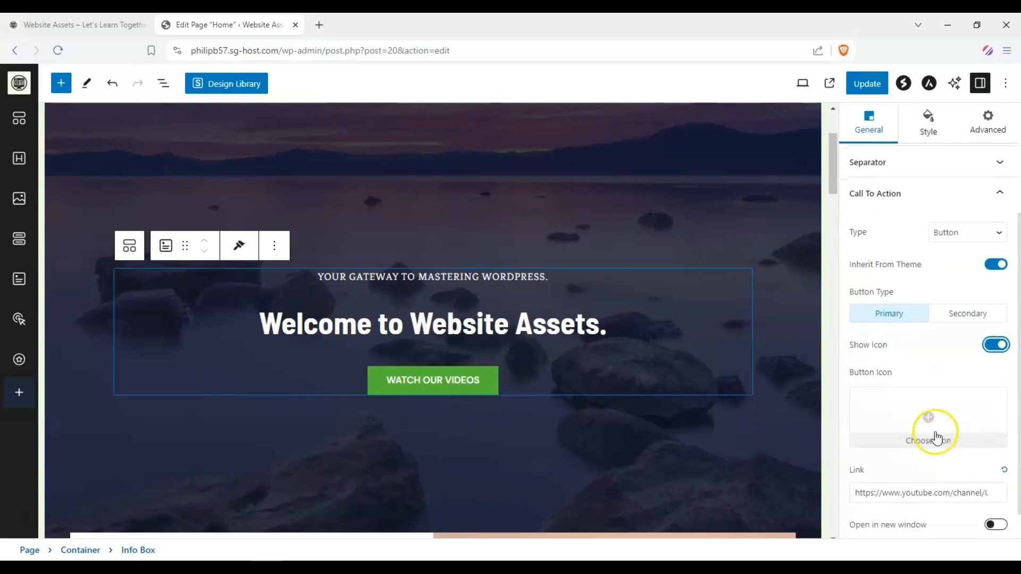
{"action": "left_click", "coordinate": [936, 428]}
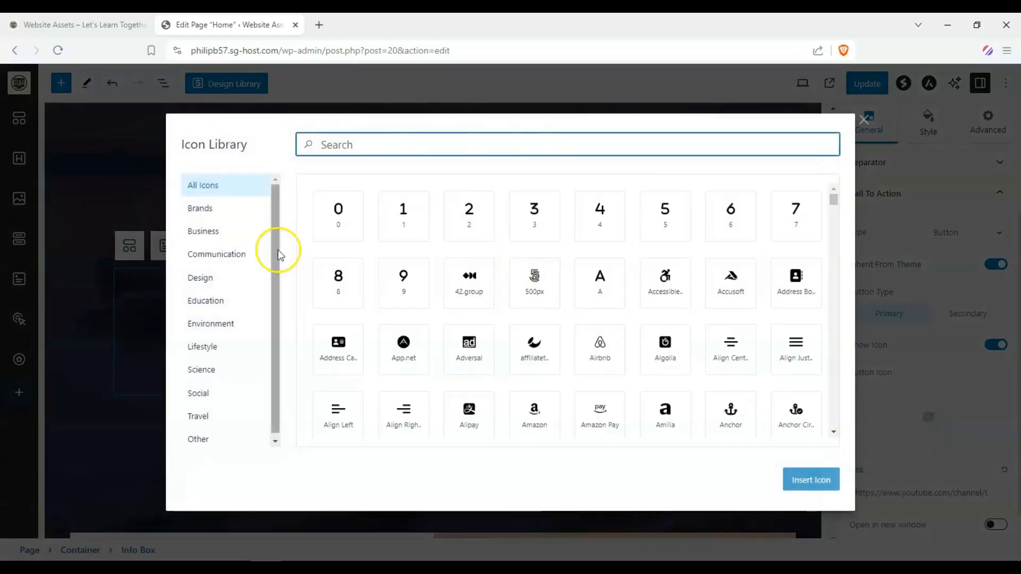
{"action": "type", "text": "you"}
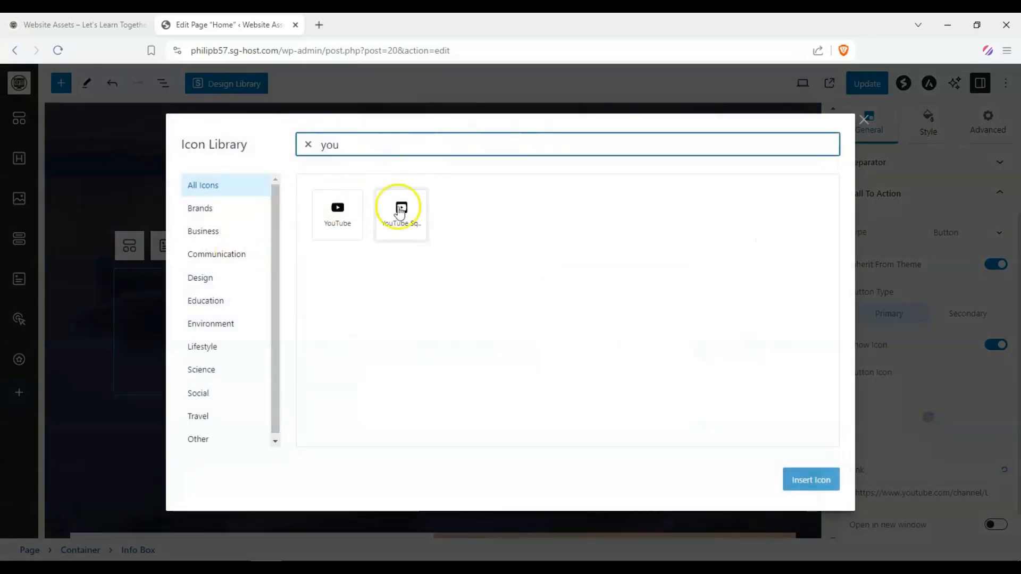
{"action": "left_click", "coordinate": [409, 215]}
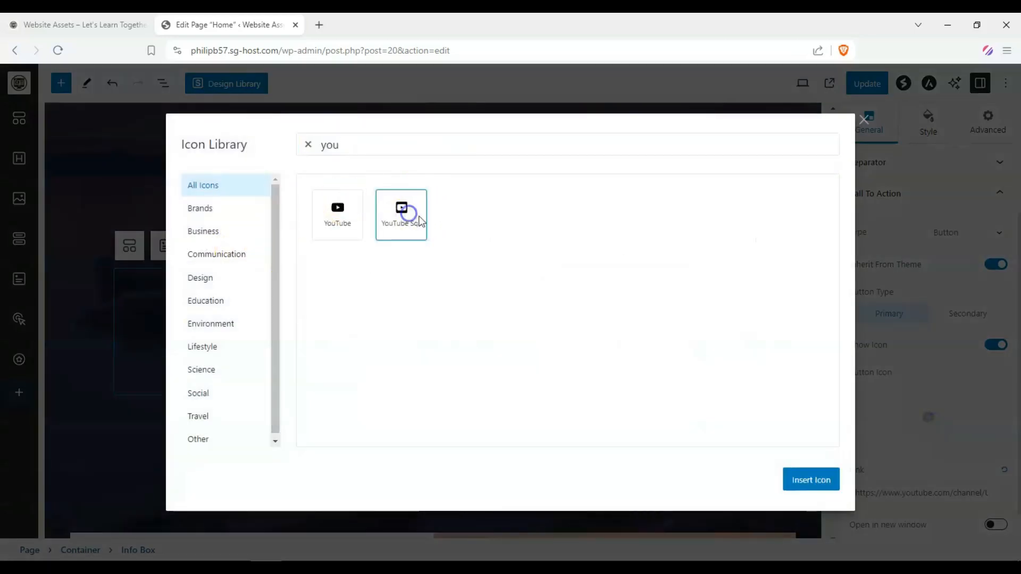
{"action": "left_click", "coordinate": [794, 477]}
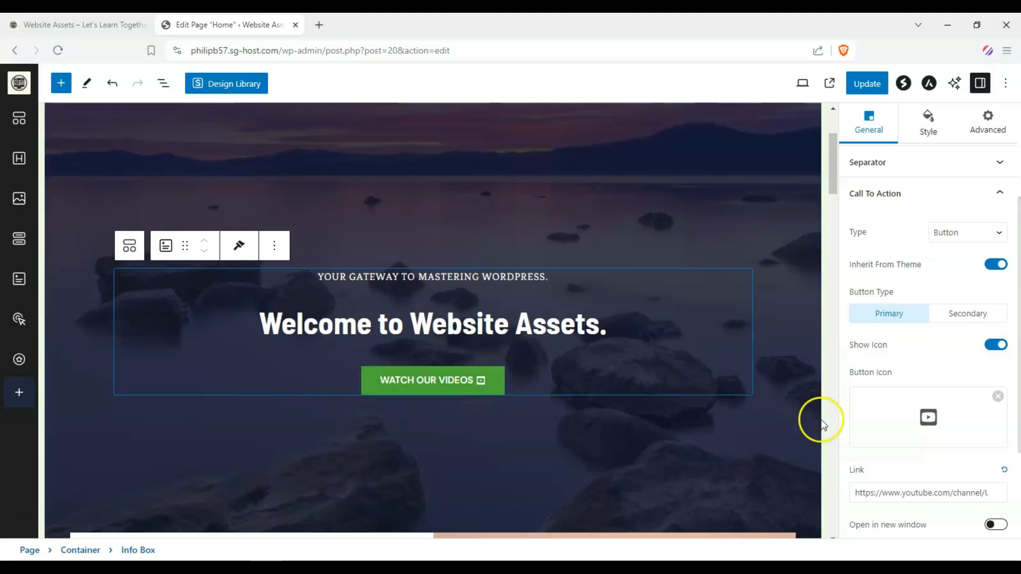
Replace the About Us section headline with "FREE"
{"action": "scroll", "coordinate": [957, 387], "scroll_direction": "down", "scroll_amount": 3}
{"action": "scroll", "coordinate": [948, 376], "scroll_direction": "up", "scroll_amount": 5}
{"action": "scroll", "coordinate": [363, 219], "scroll_direction": "down", "scroll_amount": 3}
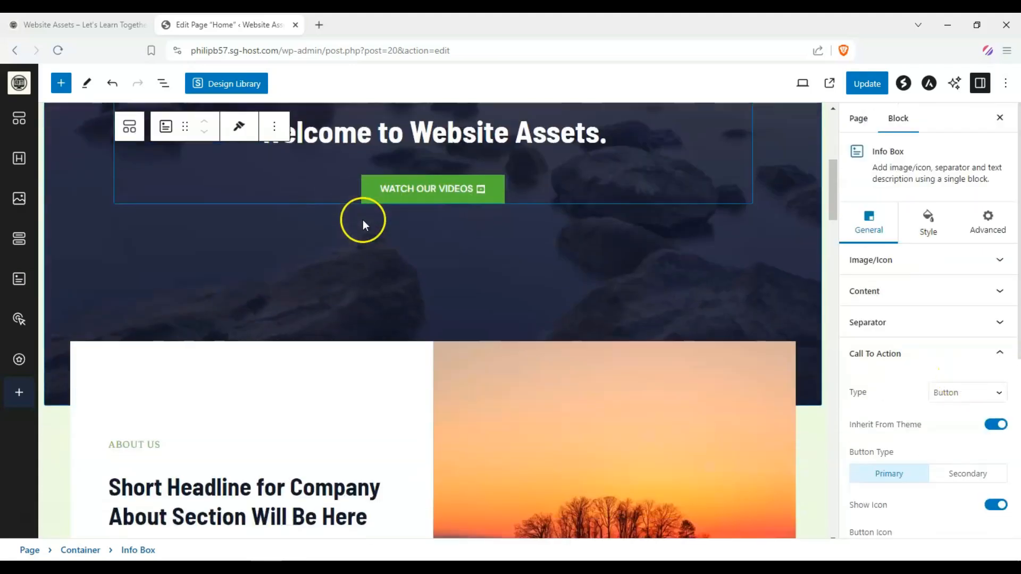
{"action": "scroll", "coordinate": [363, 219], "scroll_direction": "down", "scroll_amount": 5}
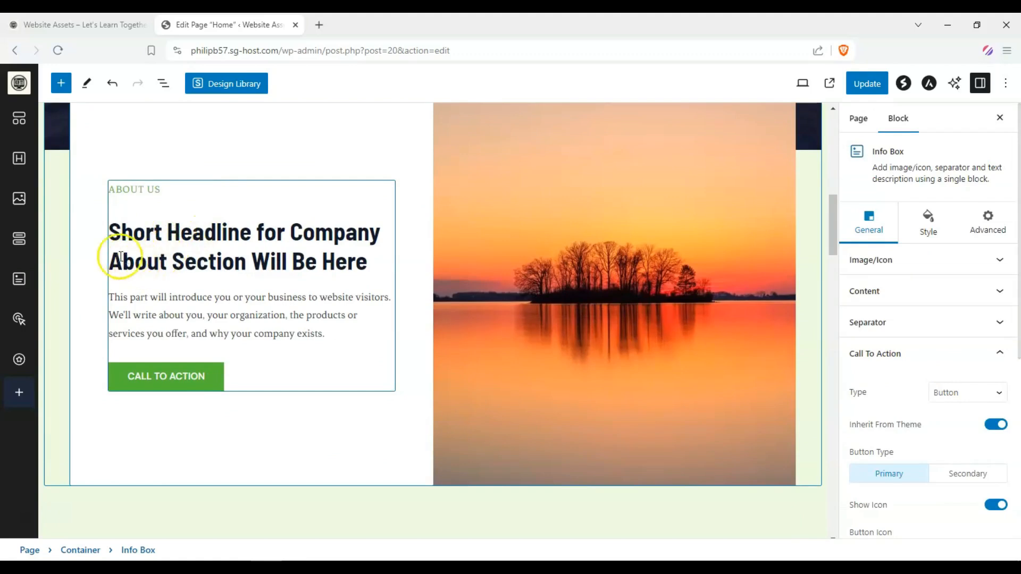
{"action": "triple_click", "coordinate": [111, 236]}
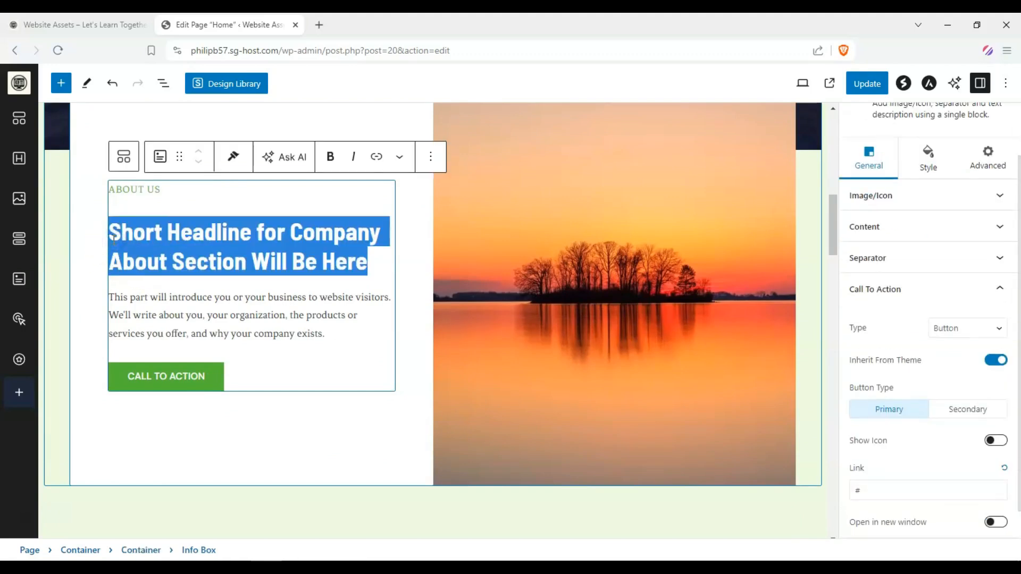
{"action": "type", "text": "FREE"}
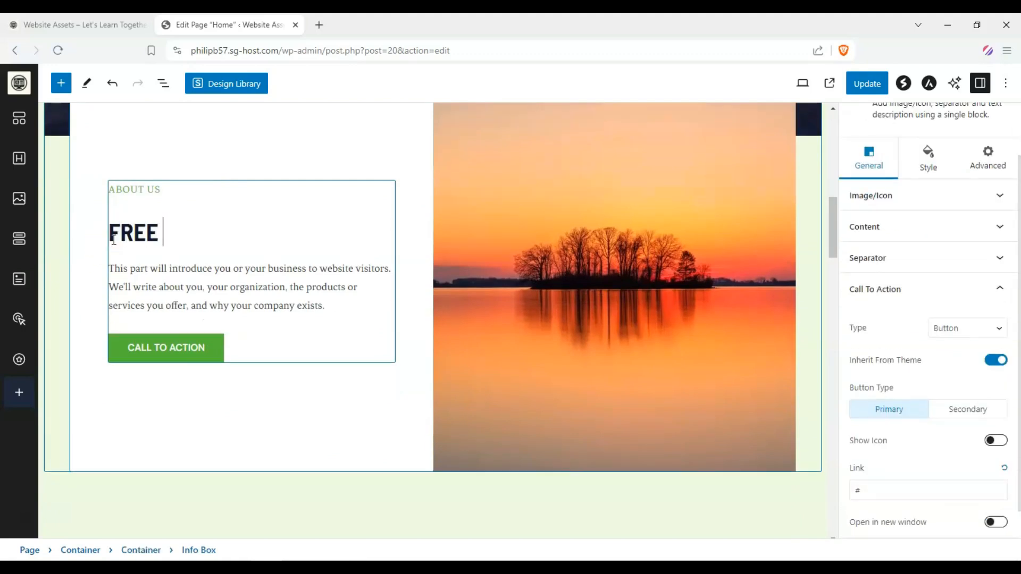
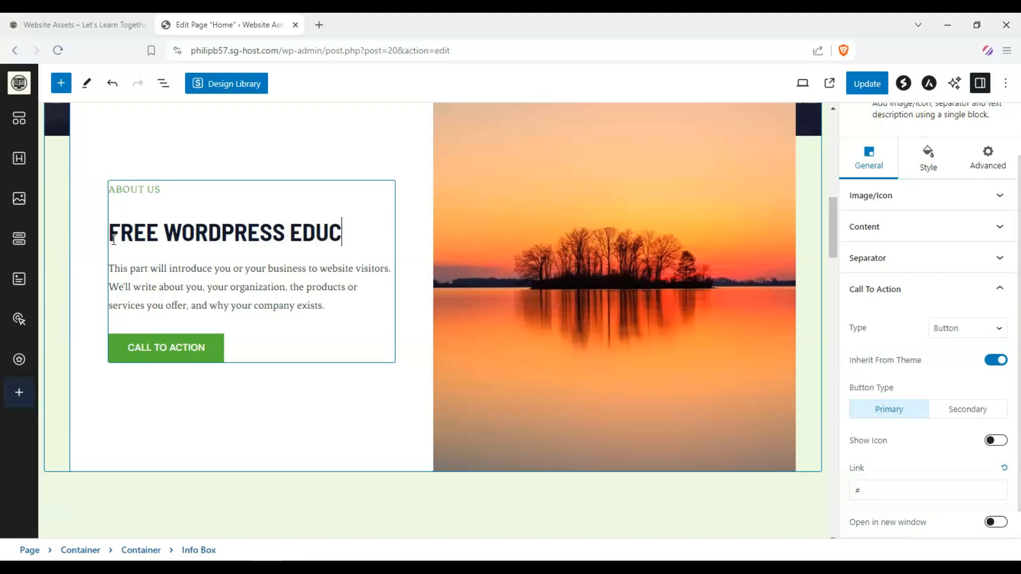
Complete the About Us headline as "FREE WORDPRESS EDUCATION AT YOUR FINGERTIPS."
{"action": "type", "text": "N AT YO"}
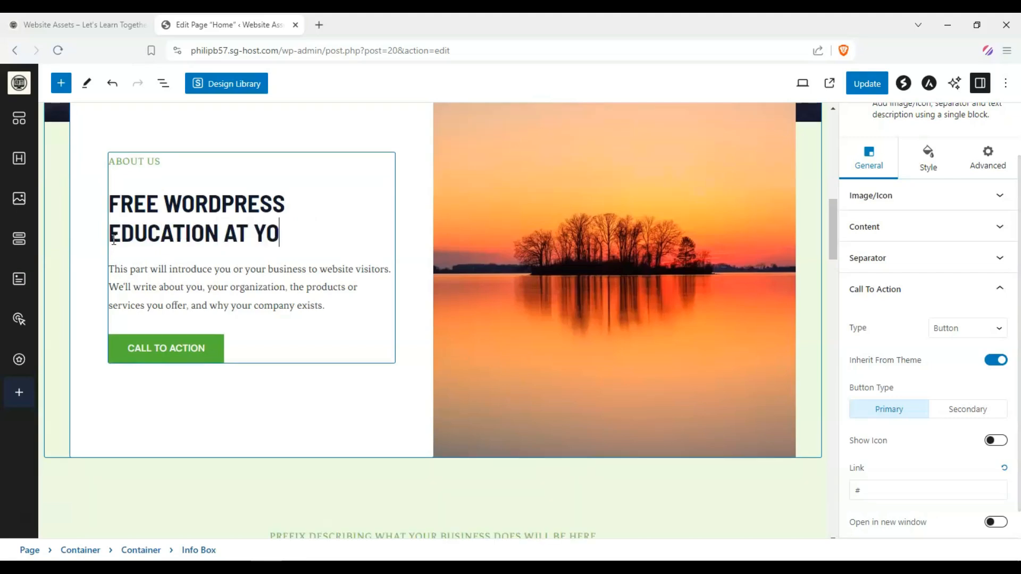
{"action": "type", "text": "UR FIN"}
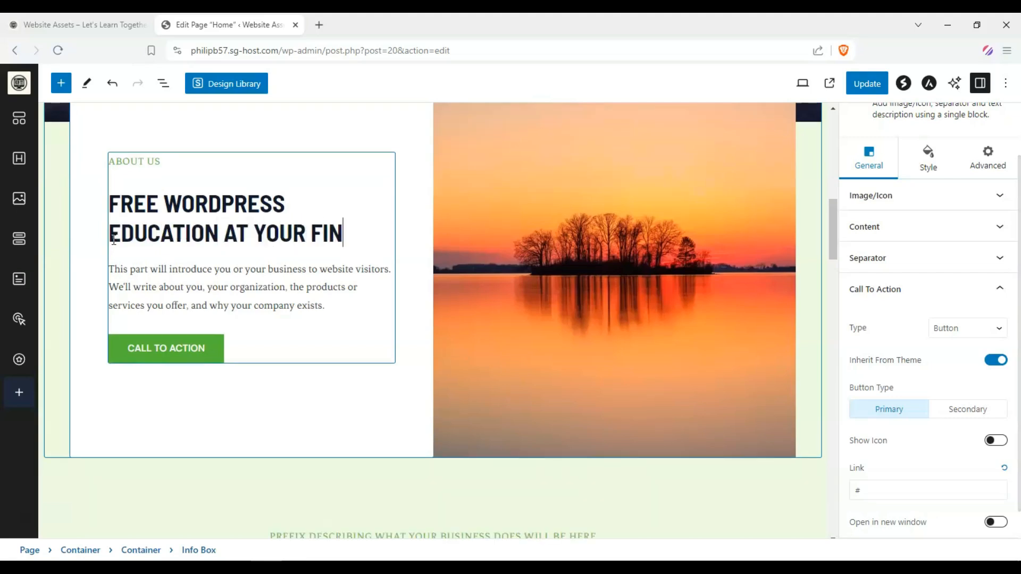
{"action": "type", "text": "GERTIPS."}
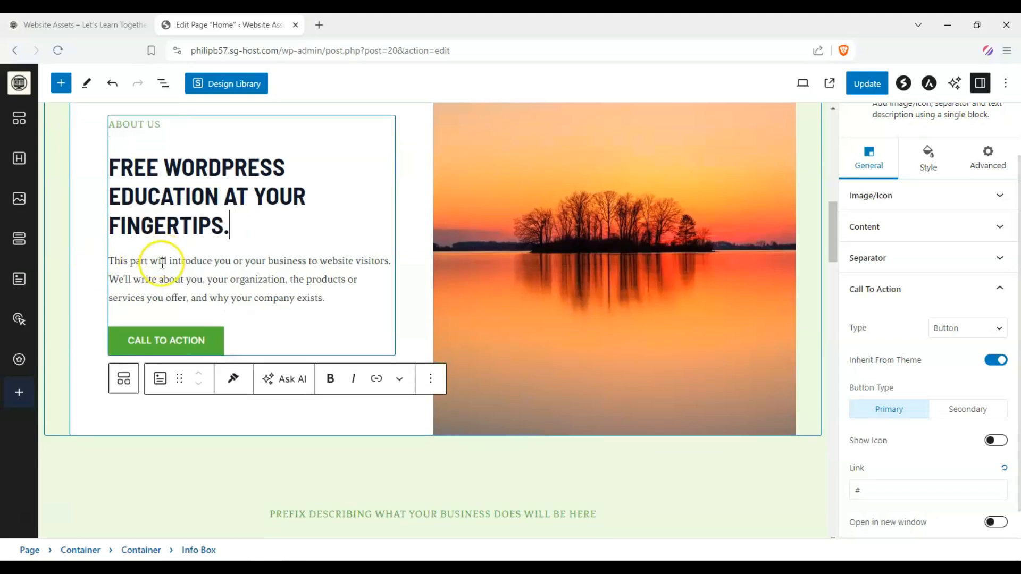
Replace the hero container's background image with the classroom image from the Media Library
{"action": "scroll", "coordinate": [307, 289], "scroll_direction": "down", "scroll_amount": 5}
{"action": "scroll", "coordinate": [292, 297], "scroll_direction": "up", "scroll_amount": 10}
{"action": "scroll", "coordinate": [319, 319], "scroll_direction": "up", "scroll_amount": 4}
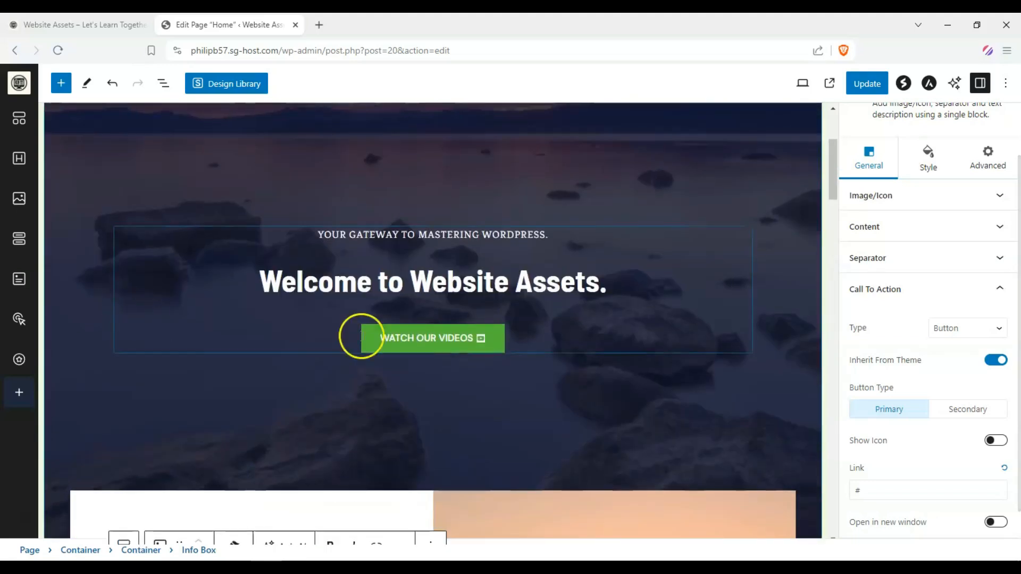
{"action": "left_click", "coordinate": [367, 294]}
{"action": "scroll", "coordinate": [367, 294], "scroll_direction": "up", "scroll_amount": 3}
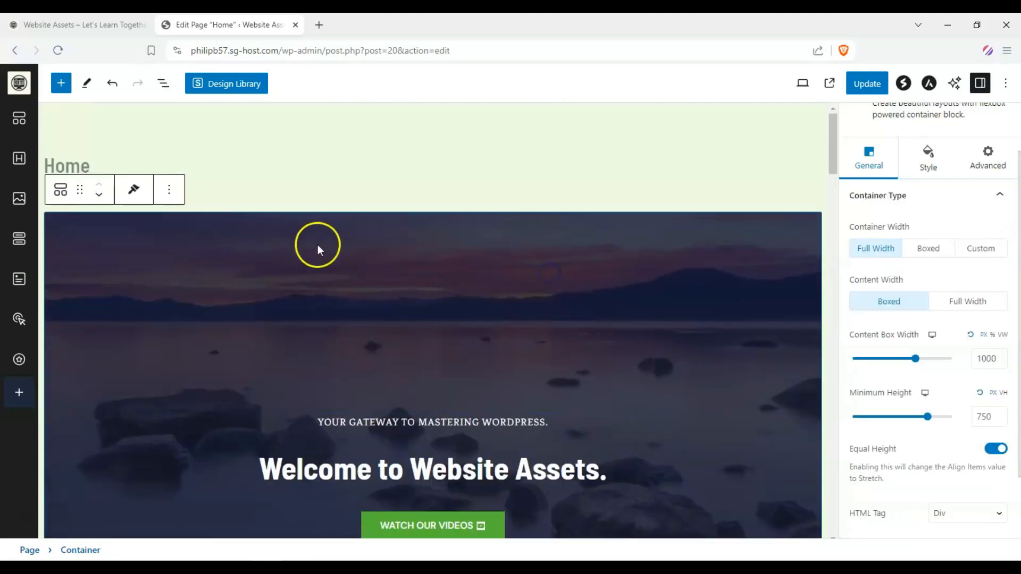
{"action": "left_click", "coordinate": [940, 151]}
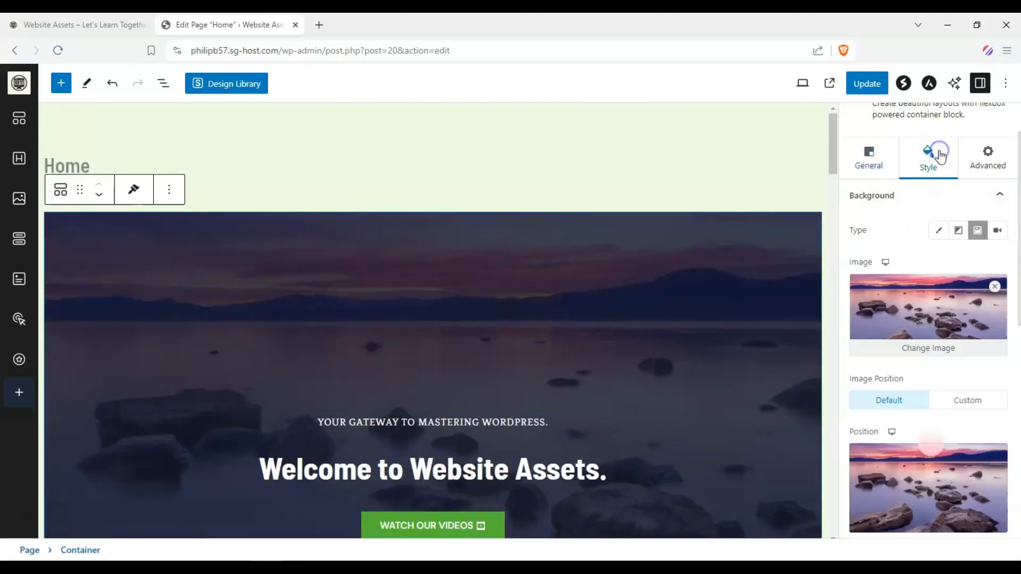
{"action": "left_click", "coordinate": [906, 349]}
{"action": "scroll", "coordinate": [540, 285], "scroll_direction": "down", "scroll_amount": 5}
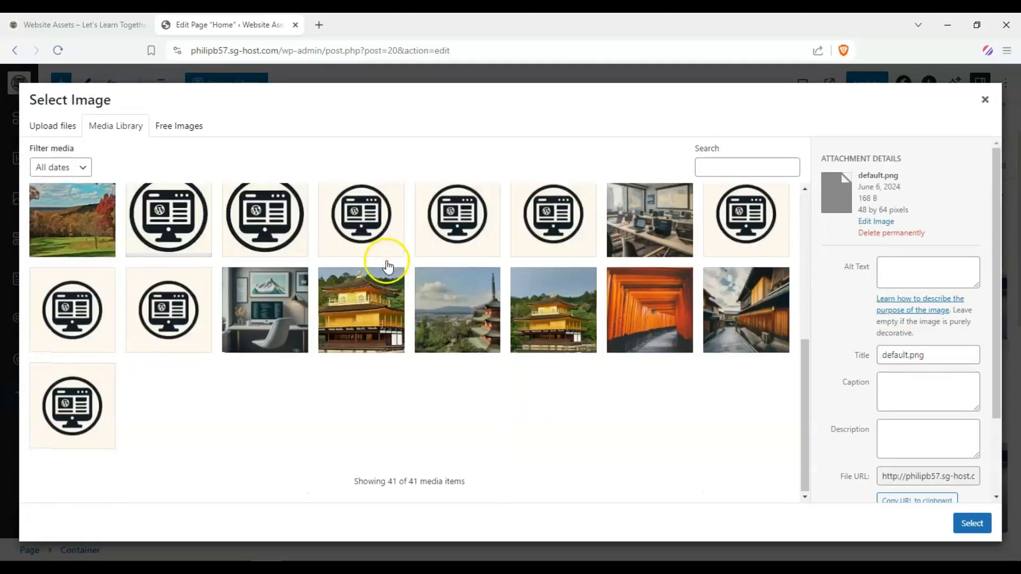
{"action": "scroll", "coordinate": [388, 266], "scroll_direction": "up", "scroll_amount": 5}
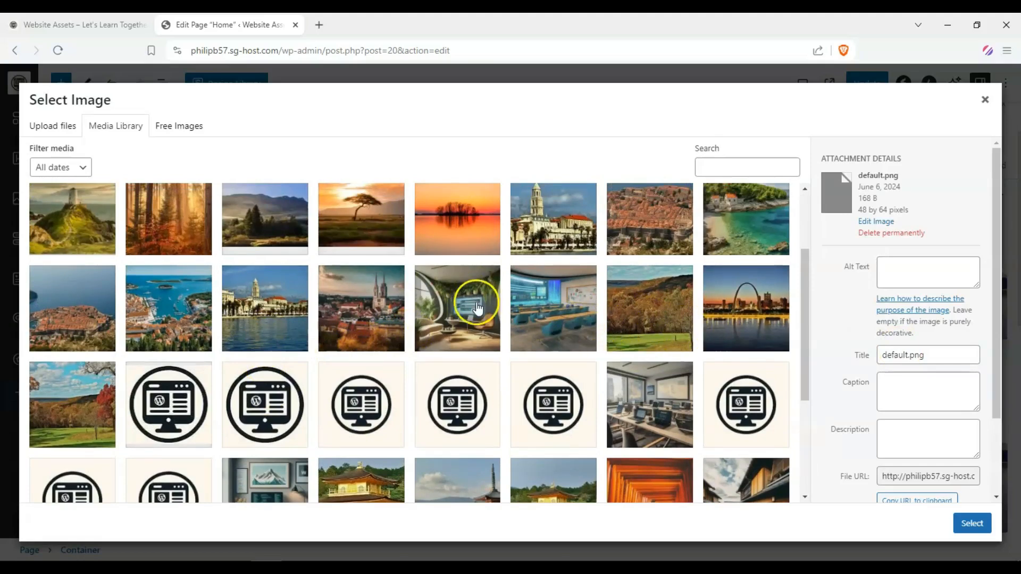
{"action": "left_click", "coordinate": [556, 332]}
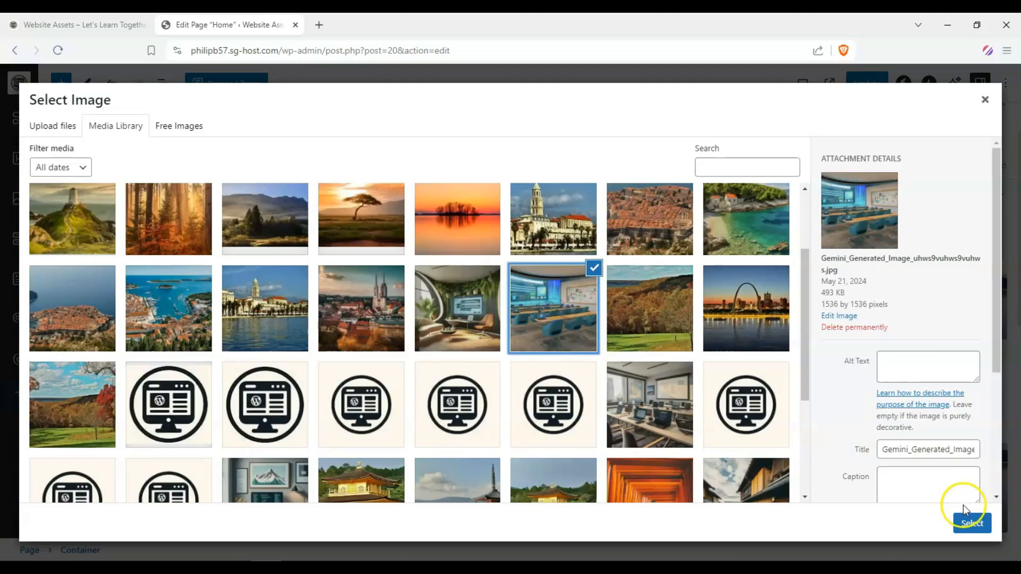
{"action": "left_click", "coordinate": [965, 524]}
Replace the About Us section image with the plant-filled office lounge image from the Media Library
{"action": "scroll", "coordinate": [506, 244], "scroll_direction": "down", "scroll_amount": 3}
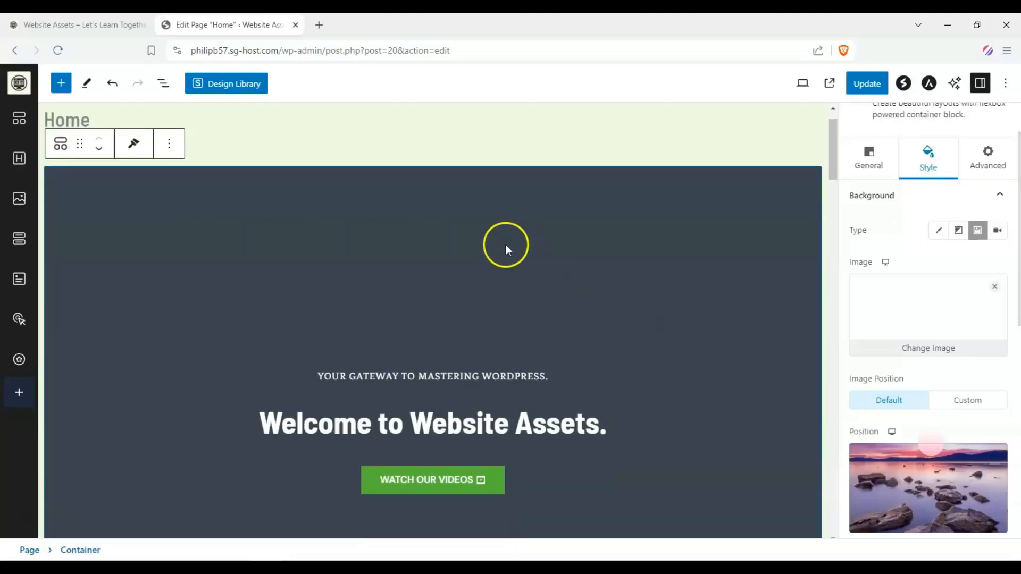
{"action": "scroll", "coordinate": [502, 257], "scroll_direction": "down", "scroll_amount": 1}
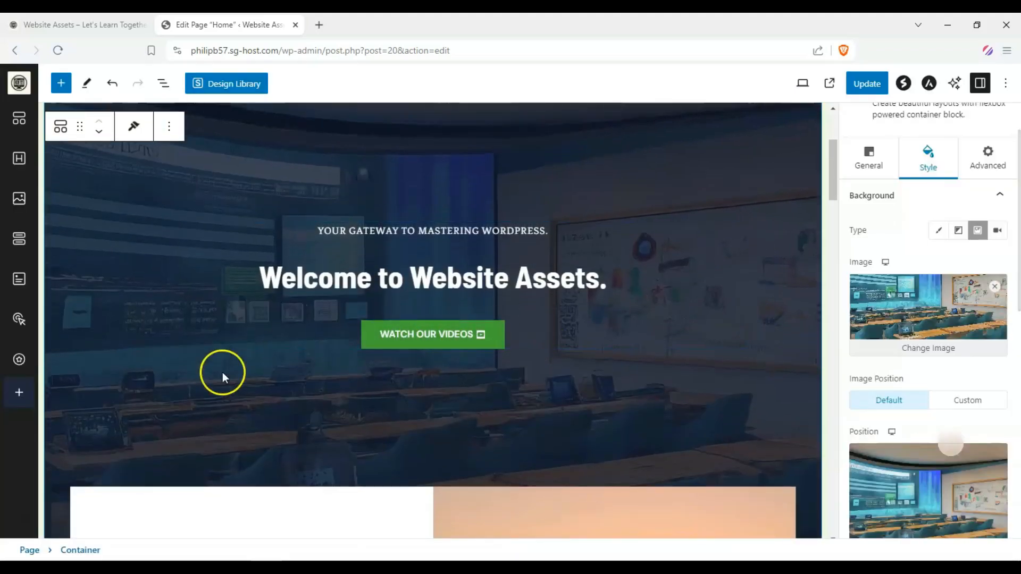
{"action": "scroll", "coordinate": [239, 242], "scroll_direction": "down", "scroll_amount": 5}
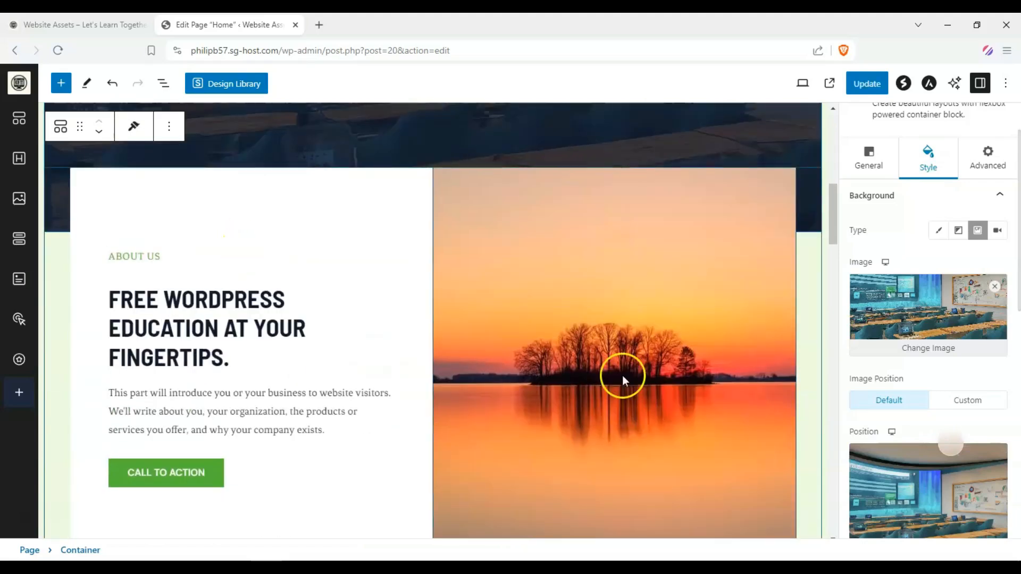
{"action": "left_click", "coordinate": [651, 377]}
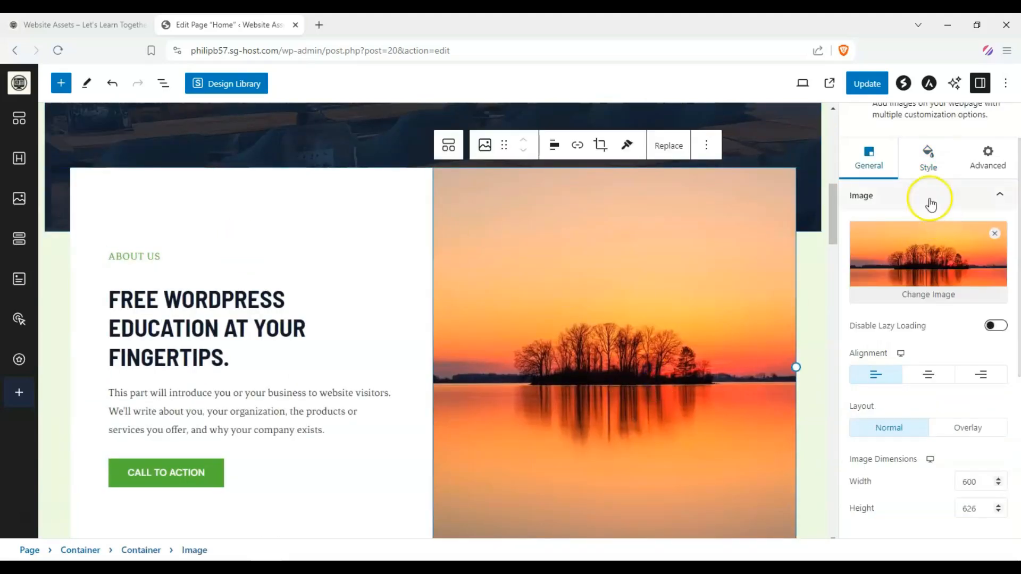
{"action": "left_click", "coordinate": [929, 294]}
{"action": "left_click", "coordinate": [348, 235]}
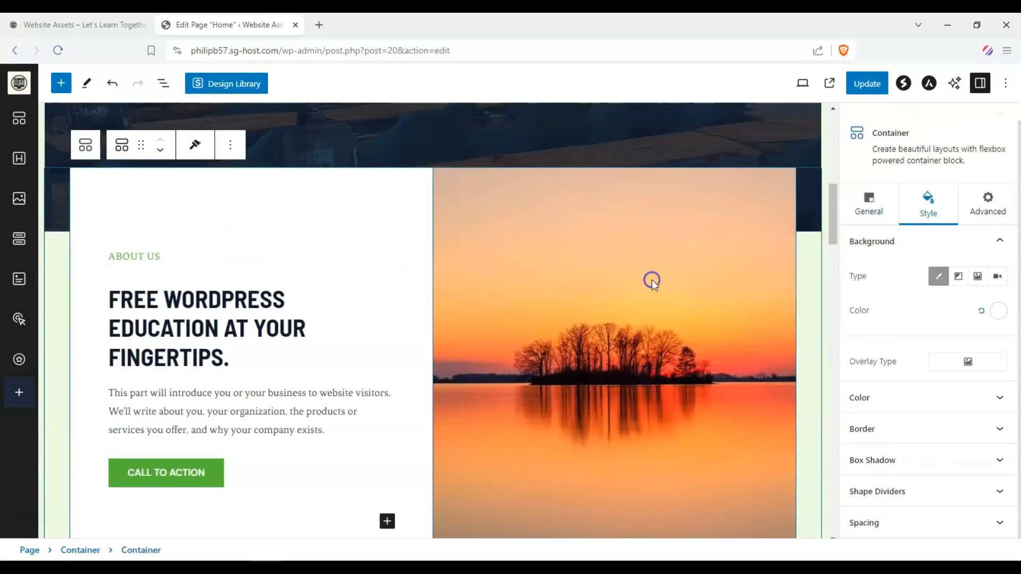
{"action": "left_click", "coordinate": [652, 281]}
{"action": "left_click", "coordinate": [252, 180]}
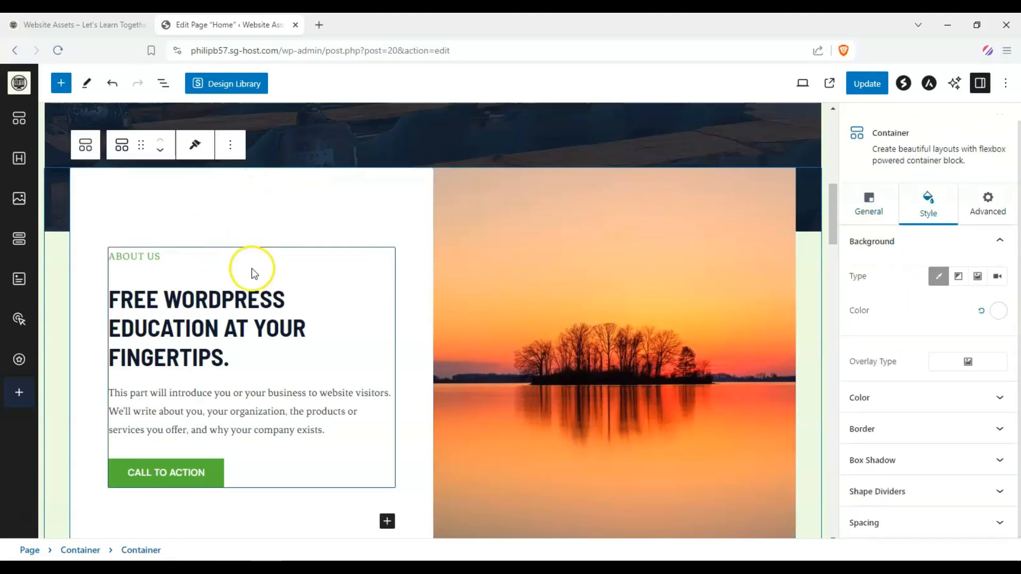
{"action": "left_click", "coordinate": [210, 302]}
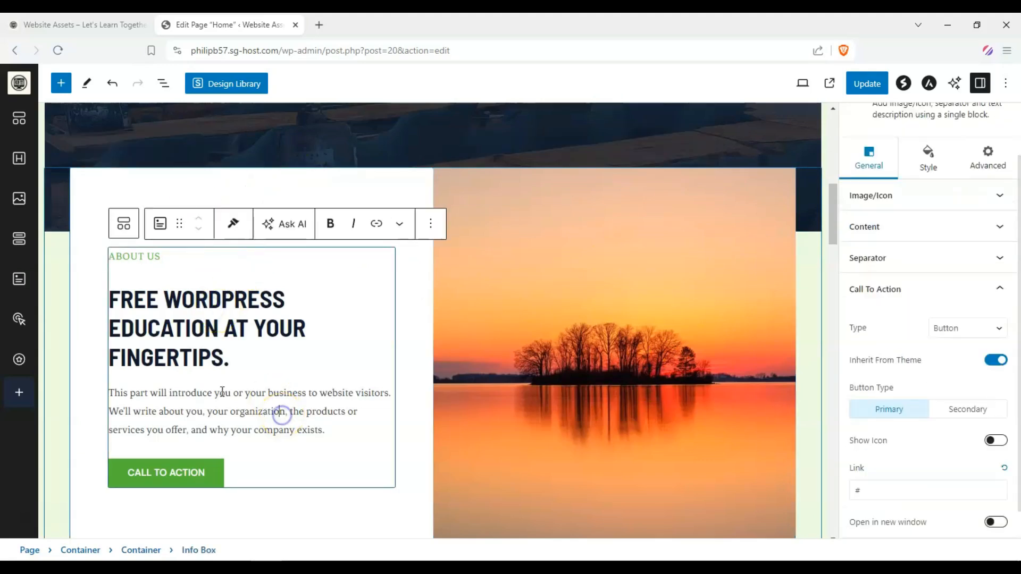
{"action": "left_click", "coordinate": [323, 192]}
{"action": "left_click", "coordinate": [507, 234]}
{"action": "left_click", "coordinate": [889, 340]}
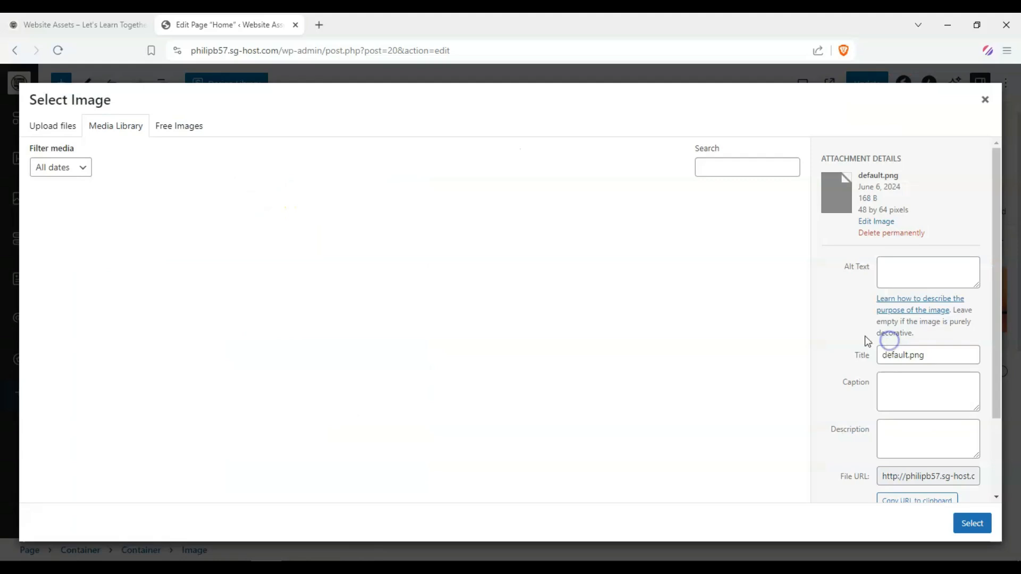
{"action": "scroll", "coordinate": [372, 298], "scroll_direction": "down", "scroll_amount": 2}
{"action": "left_click", "coordinate": [466, 332]}
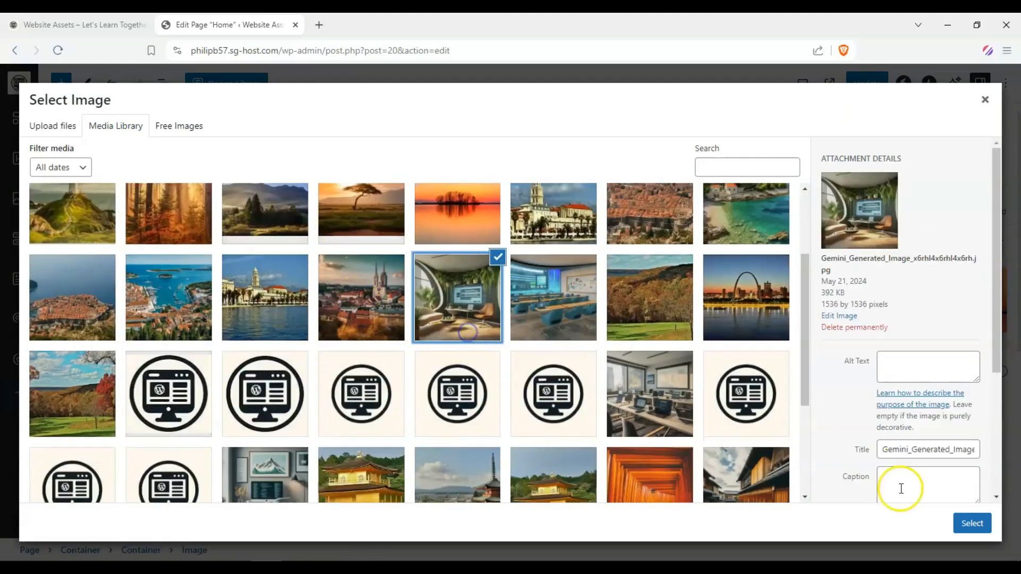
{"action": "left_click", "coordinate": [972, 525]}
Review the About image block's Style and General settings
{"action": "scroll", "coordinate": [531, 261], "scroll_direction": "down", "scroll_amount": 5}
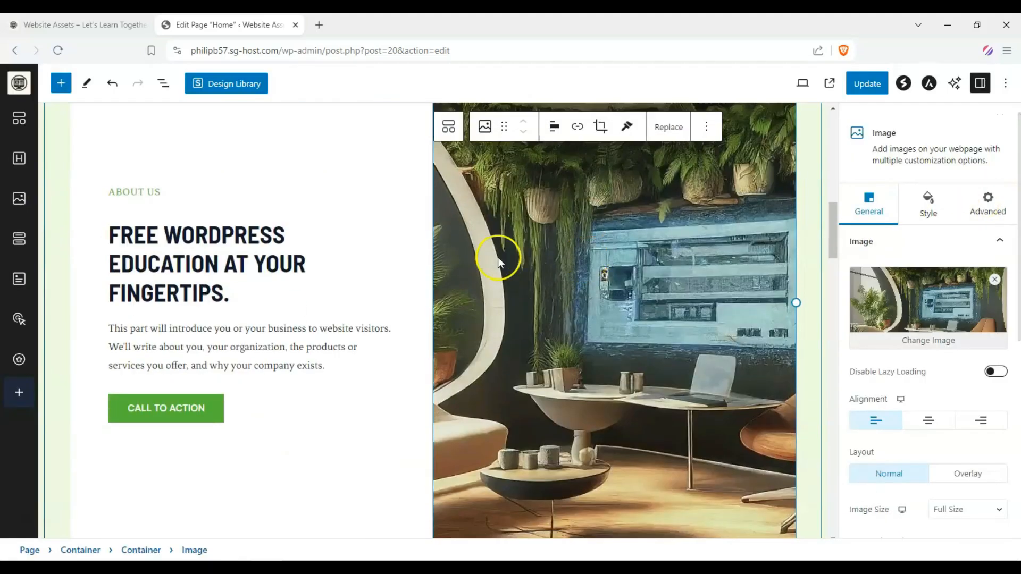
{"action": "scroll", "coordinate": [957, 228], "scroll_direction": "down", "scroll_amount": 2}
{"action": "scroll", "coordinate": [941, 221], "scroll_direction": "up", "scroll_amount": 2}
{"action": "left_click", "coordinate": [928, 211]}
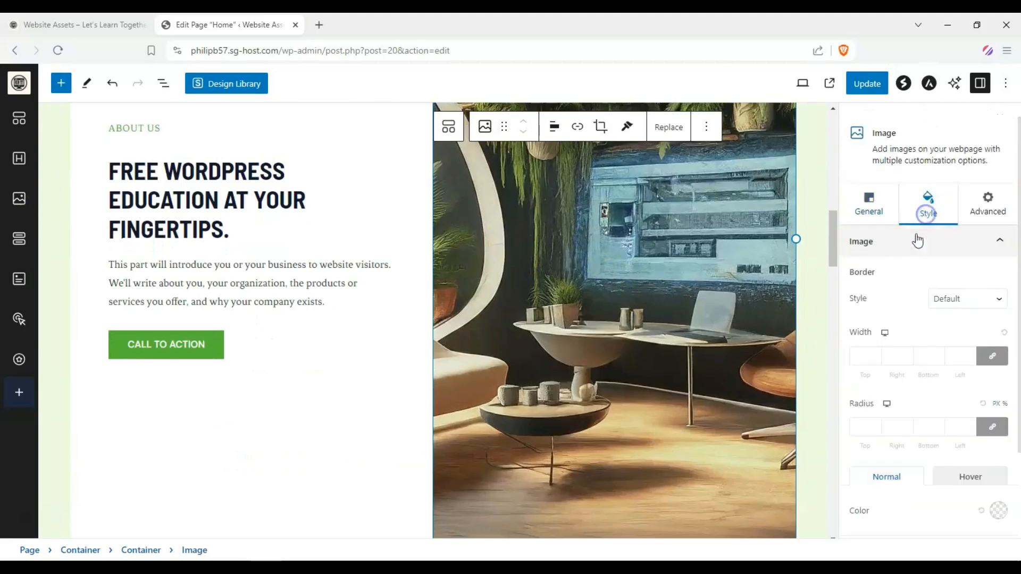
{"action": "scroll", "coordinate": [917, 256], "scroll_direction": "down", "scroll_amount": 2}
{"action": "scroll", "coordinate": [914, 267], "scroll_direction": "up", "scroll_amount": 3}
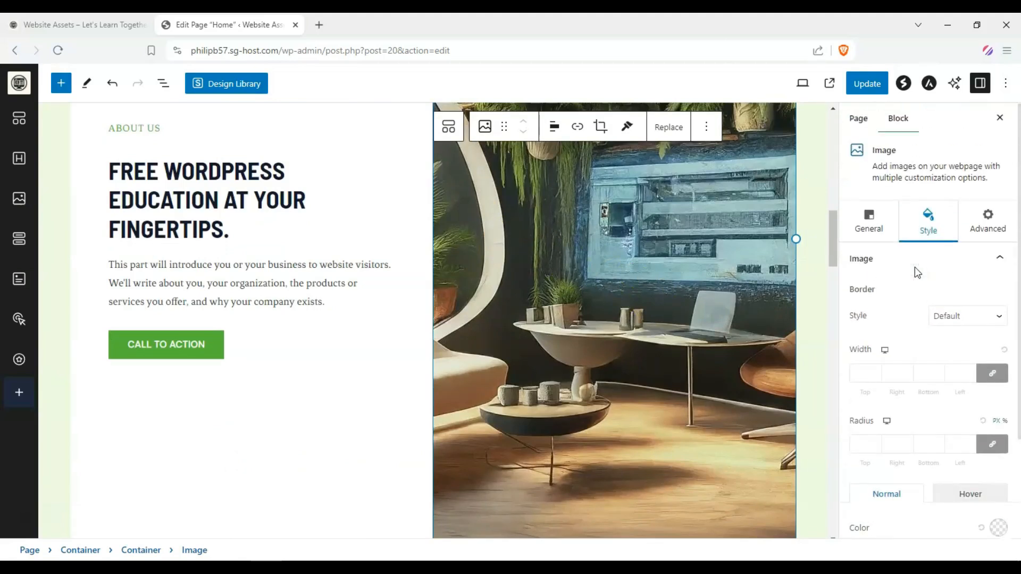
{"action": "left_click", "coordinate": [912, 264]}
{"action": "left_click", "coordinate": [876, 232]}
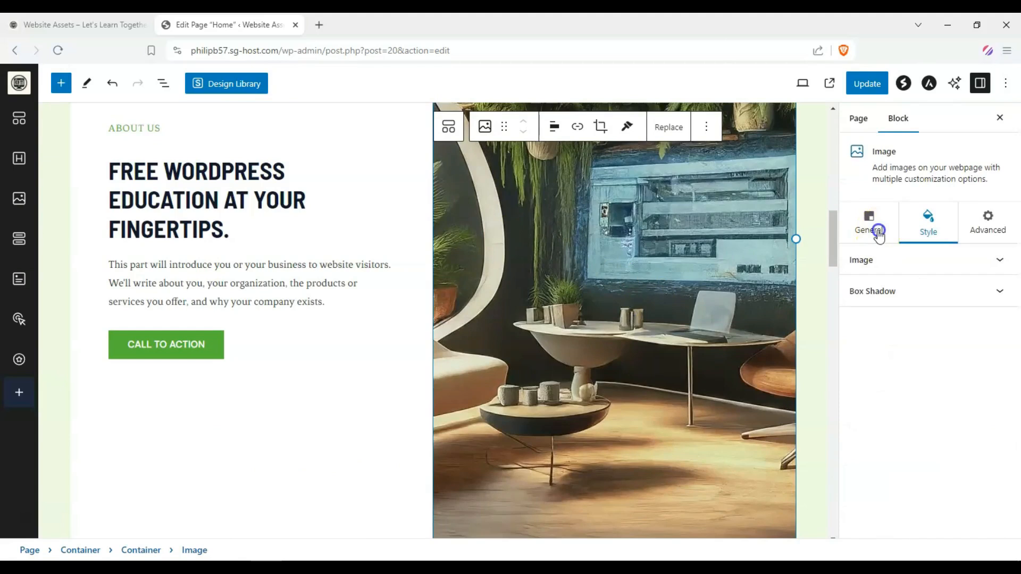
{"action": "scroll", "coordinate": [944, 345], "scroll_direction": "down", "scroll_amount": 2}
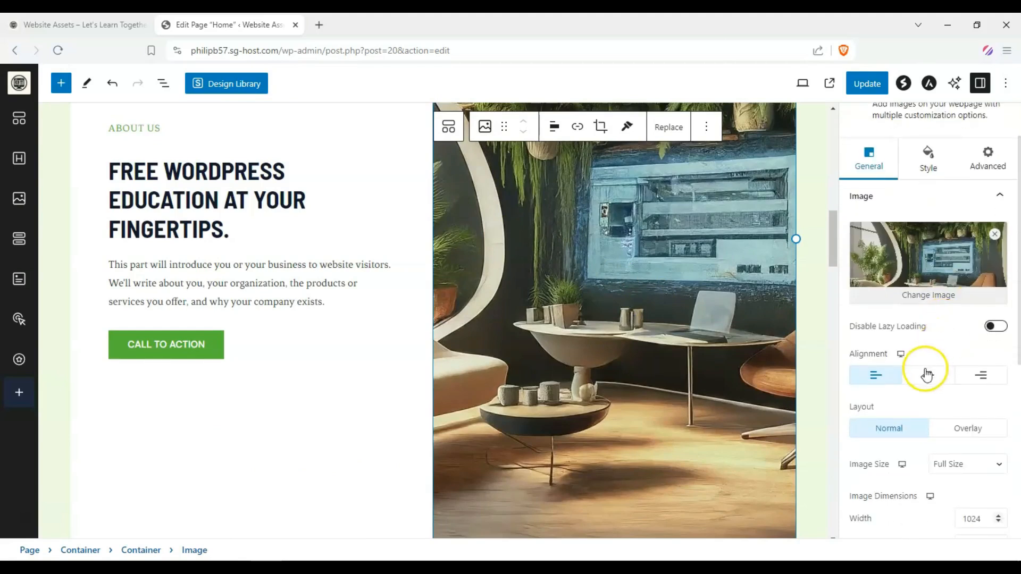
{"action": "left_click", "coordinate": [928, 375]}
{"action": "left_click", "coordinate": [980, 376]}
{"action": "left_click", "coordinate": [885, 374]}
Set the About image's Image Size to Large
{"action": "scroll", "coordinate": [946, 406], "scroll_direction": "down", "scroll_amount": 2}
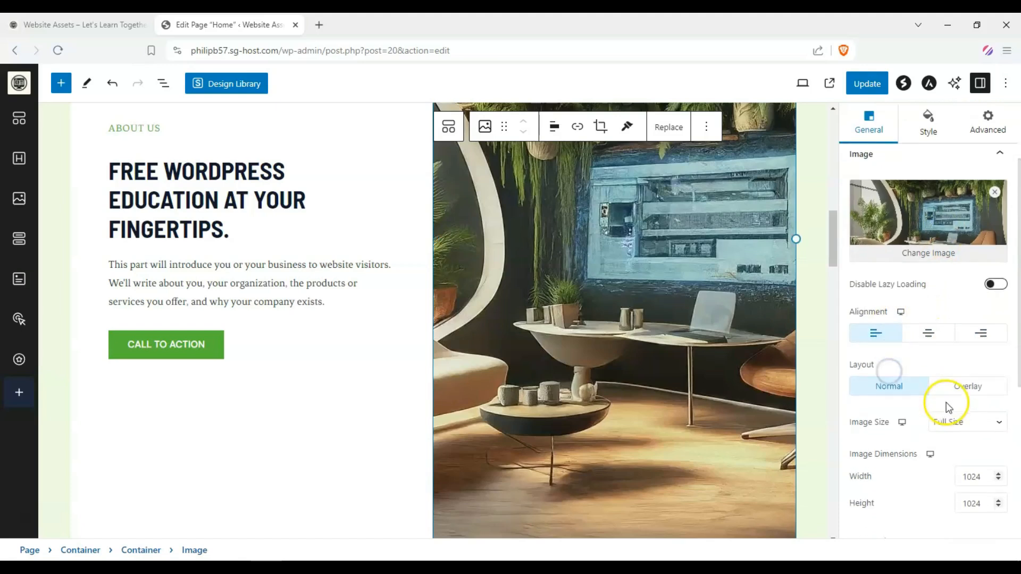
{"action": "left_click", "coordinate": [983, 399]}
{"action": "left_click", "coordinate": [979, 428]}
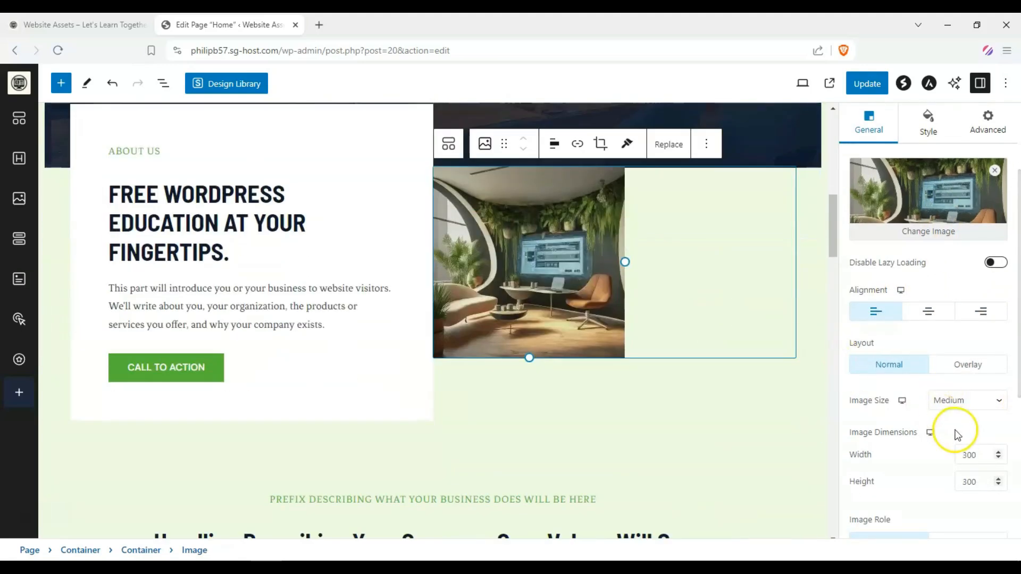
{"action": "left_click", "coordinate": [967, 402]}
{"action": "left_click", "coordinate": [957, 451]}
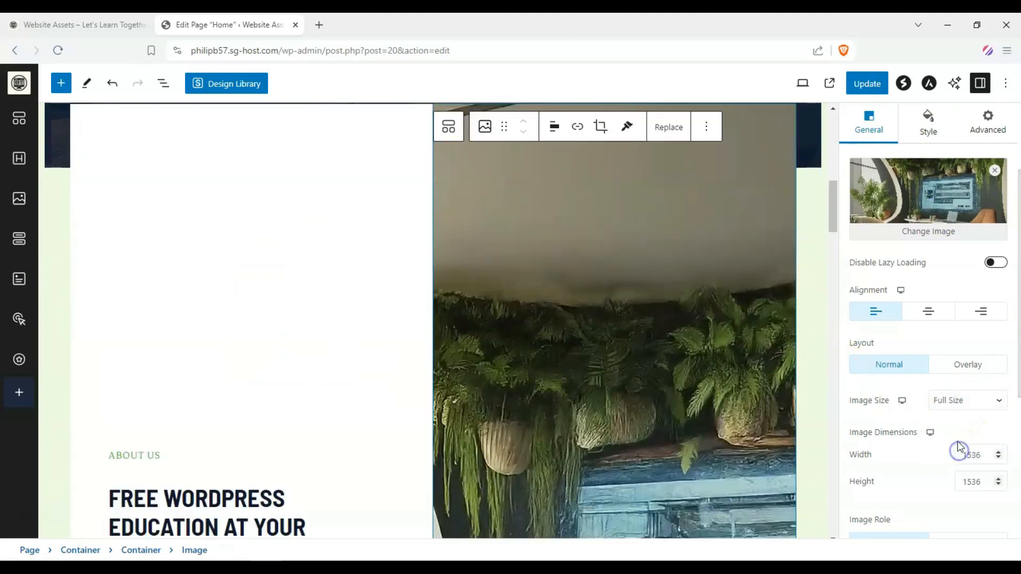
{"action": "left_click", "coordinate": [976, 403]}
{"action": "left_click", "coordinate": [950, 440]}
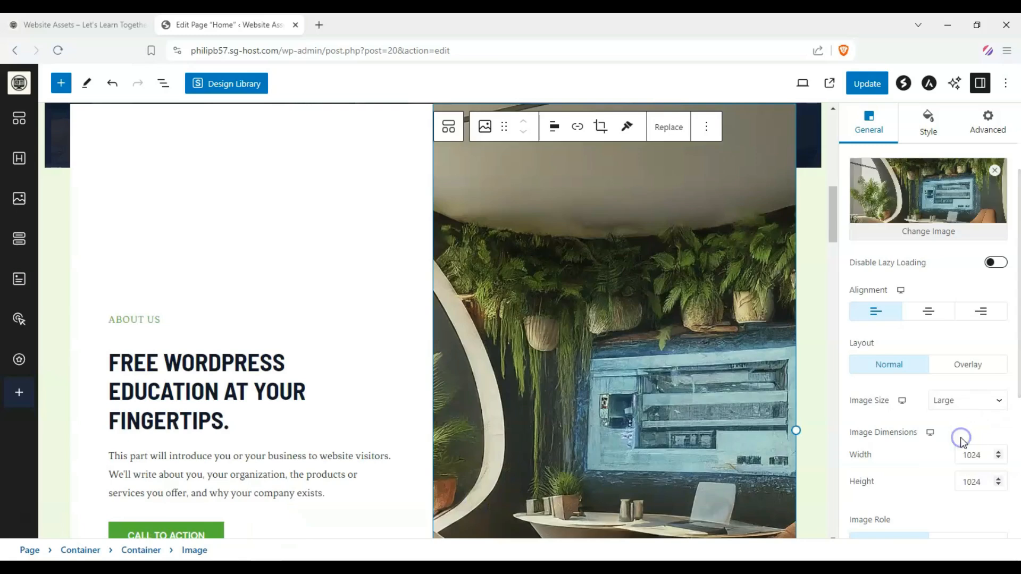
Resize the About image by its handle to about 1001 px wide
{"action": "scroll", "coordinate": [684, 308], "scroll_direction": "down", "scroll_amount": 6}
{"action": "scroll", "coordinate": [684, 308], "scroll_direction": "up", "scroll_amount": 10}
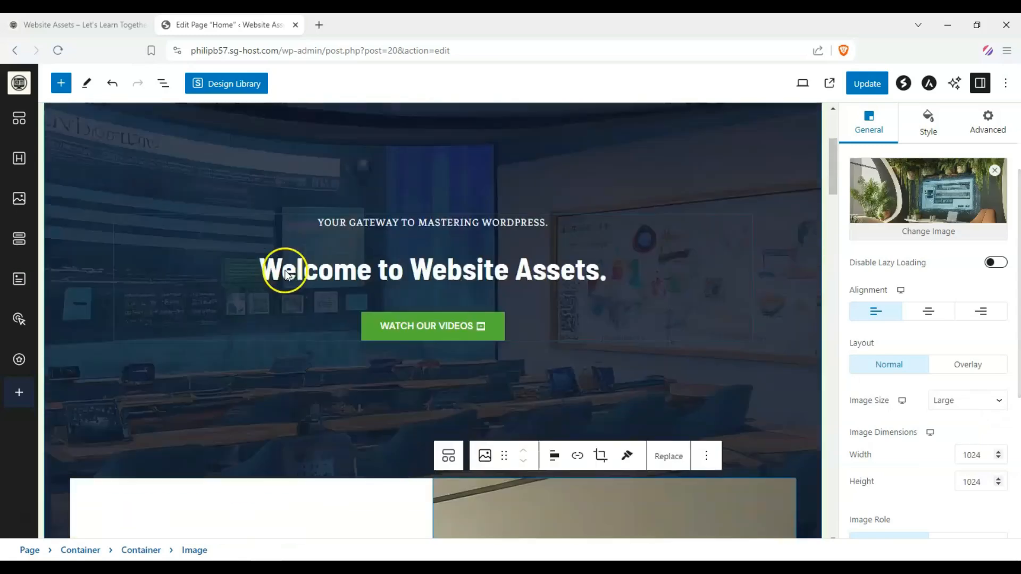
{"action": "scroll", "coordinate": [501, 230], "scroll_direction": "down", "scroll_amount": 5}
{"action": "scroll", "coordinate": [496, 232], "scroll_direction": "down", "scroll_amount": 6}
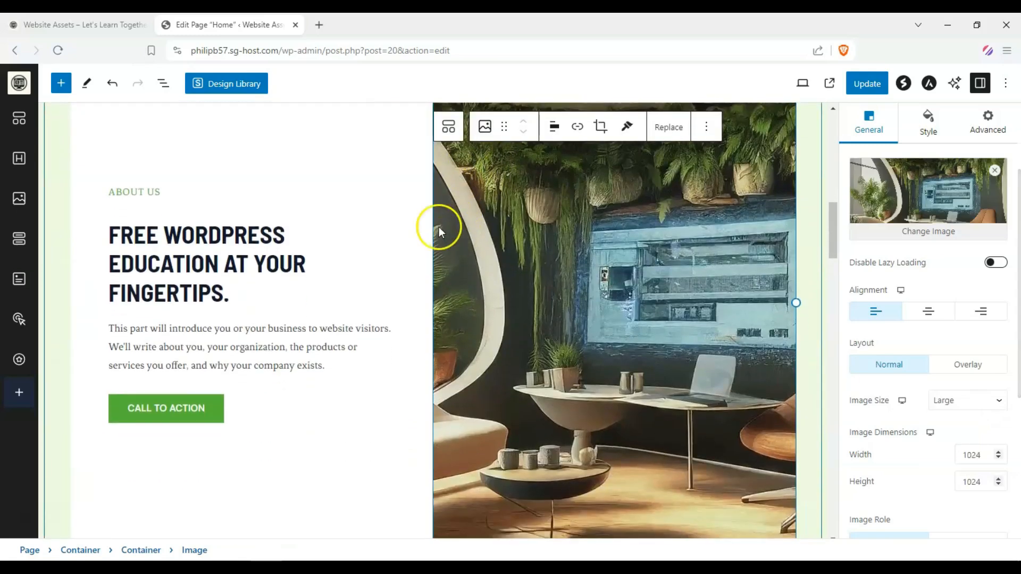
{"action": "scroll", "coordinate": [428, 235], "scroll_direction": "up", "scroll_amount": 2}
{"action": "scroll", "coordinate": [941, 348], "scroll_direction": "down", "scroll_amount": 3}
{"action": "scroll", "coordinate": [588, 461], "scroll_direction": "down", "scroll_amount": 3}
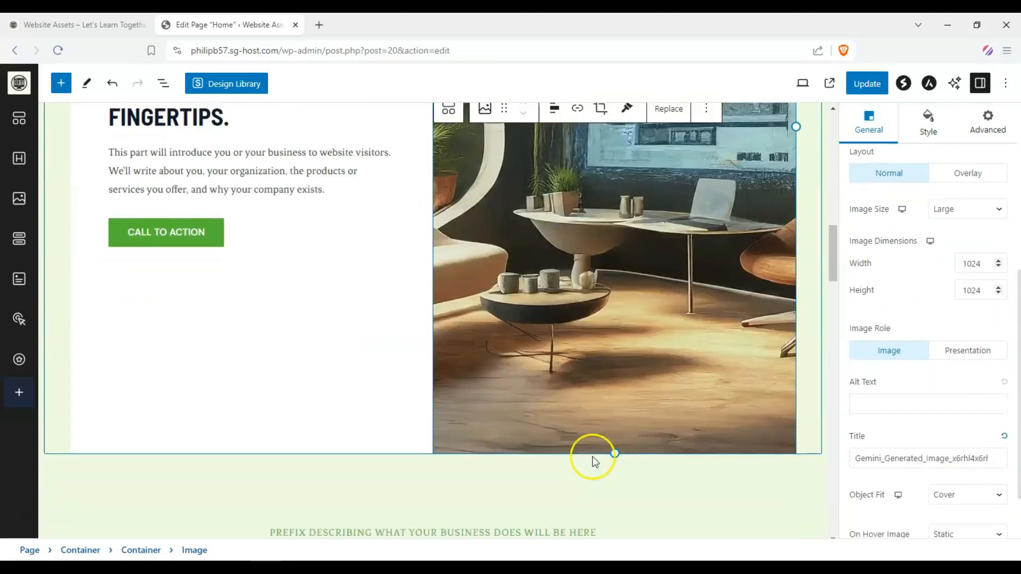
{"action": "left_click_drag", "start_coordinate": [589, 345], "coordinate": [862, 413]}
{"action": "scroll", "coordinate": [620, 340], "scroll_direction": "down", "scroll_amount": 3}
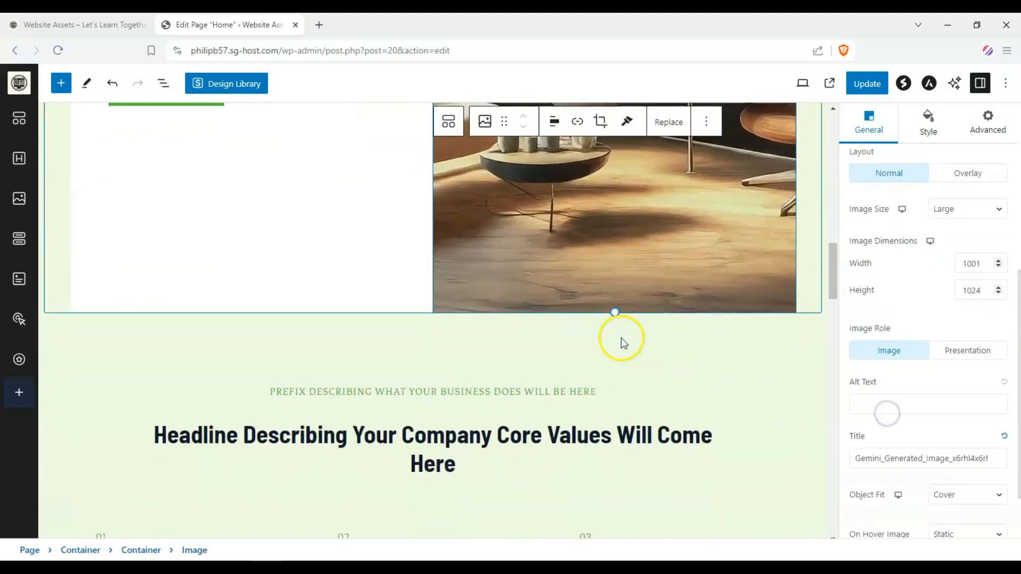
Set the About image's Object Fit to Contain
{"action": "left_click", "coordinate": [986, 502]}
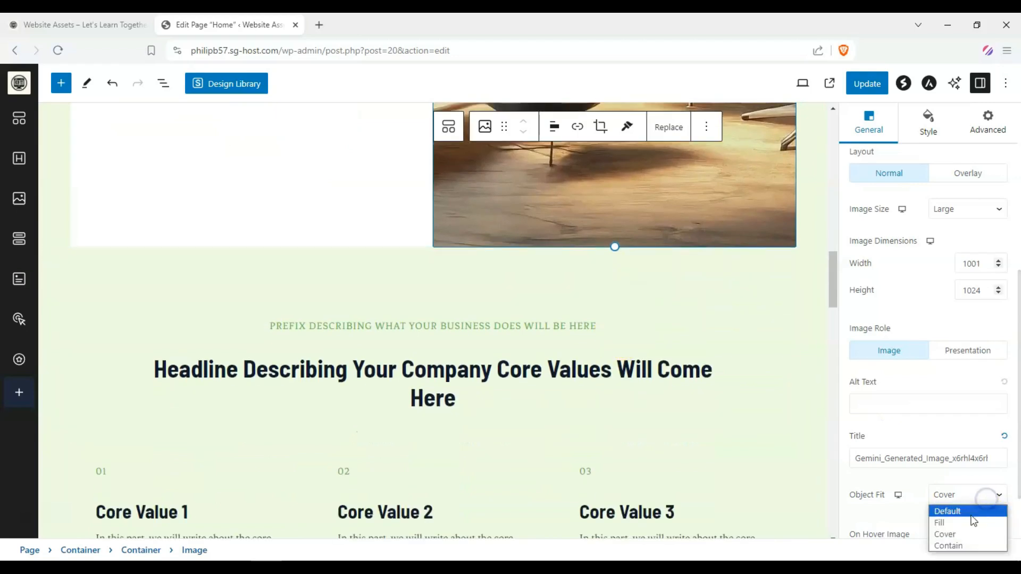
{"action": "left_click", "coordinate": [952, 523]}
{"action": "scroll", "coordinate": [623, 290], "scroll_direction": "up", "scroll_amount": 5}
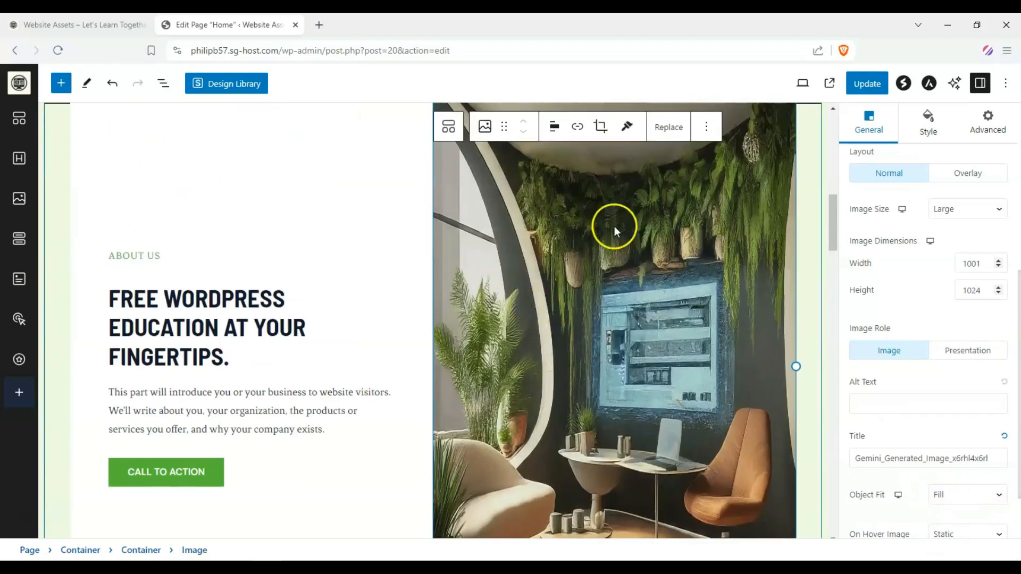
{"action": "scroll", "coordinate": [614, 226], "scroll_direction": "down", "scroll_amount": 3}
{"action": "left_click", "coordinate": [998, 501]}
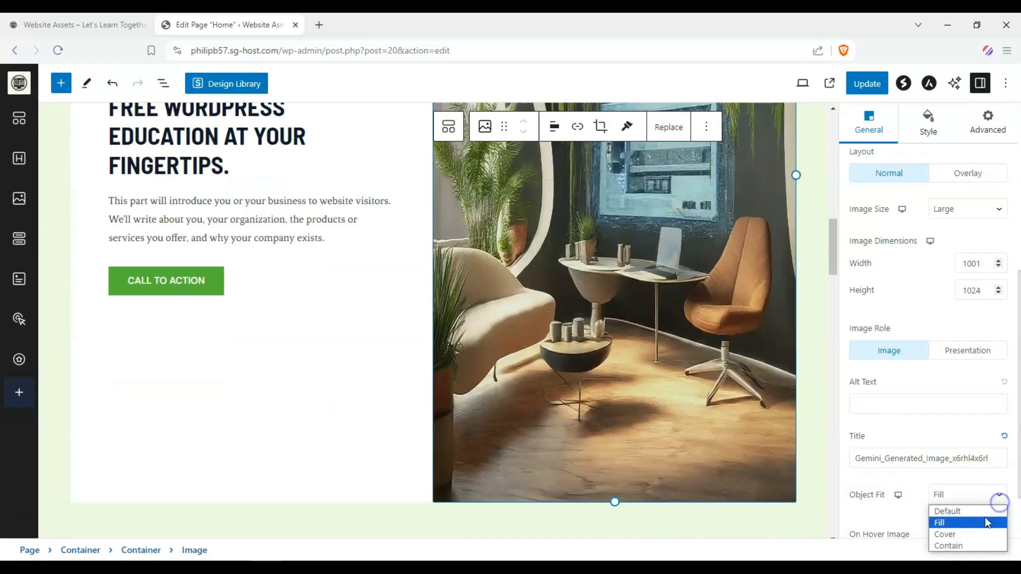
{"action": "left_click", "coordinate": [969, 544]}
{"action": "scroll", "coordinate": [672, 325], "scroll_direction": "up", "scroll_amount": 3}
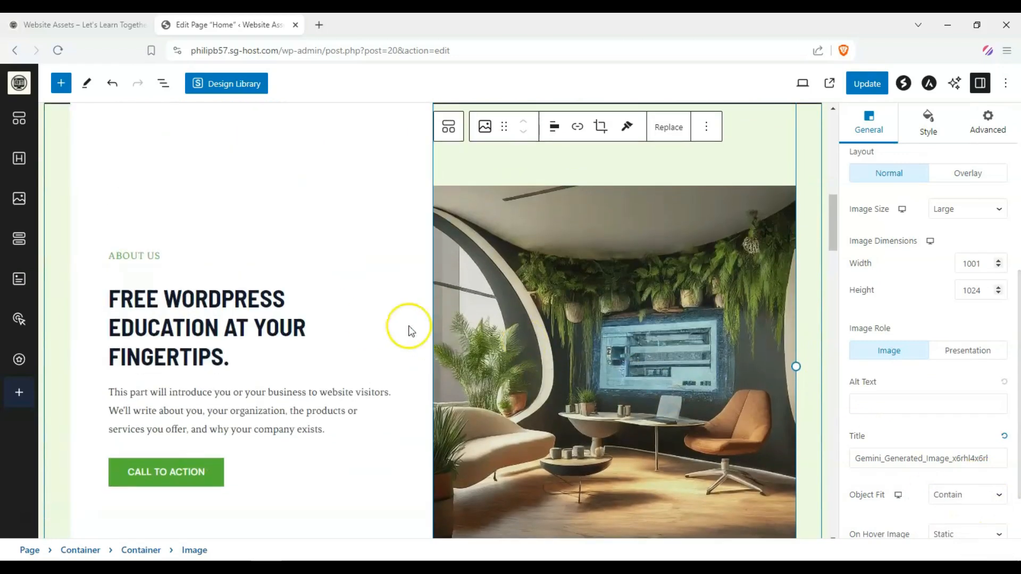
Set the About image's Object Fit to Cover
{"action": "scroll", "coordinate": [411, 331], "scroll_direction": "down", "scroll_amount": 3}
{"action": "left_click", "coordinate": [986, 490]}
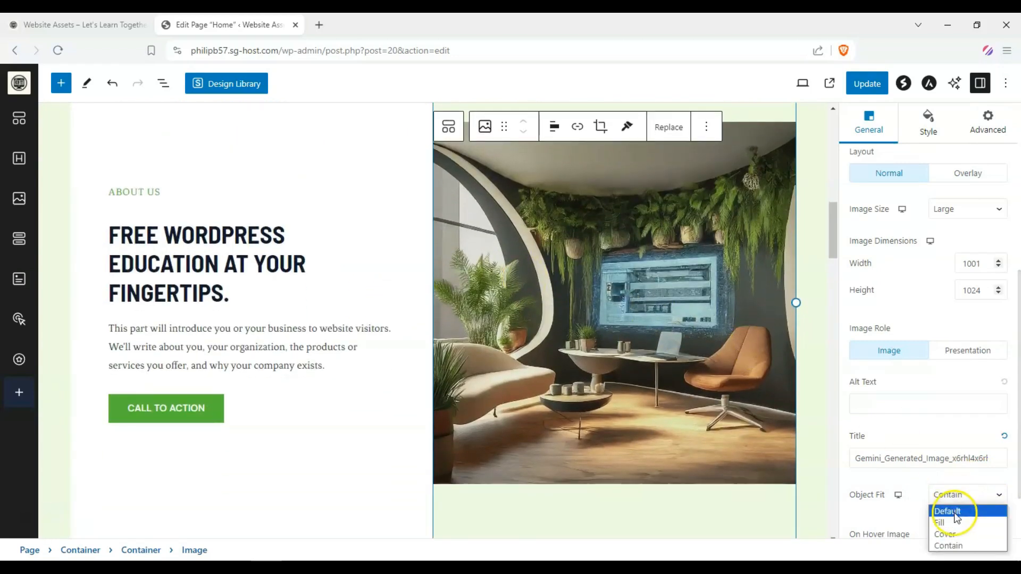
{"action": "left_click", "coordinate": [945, 534]}
Rename the three core value titles to FREE, FUN and EASY TO UNDERSTAND
{"action": "scroll", "coordinate": [532, 306], "scroll_direction": "down", "scroll_amount": 5}
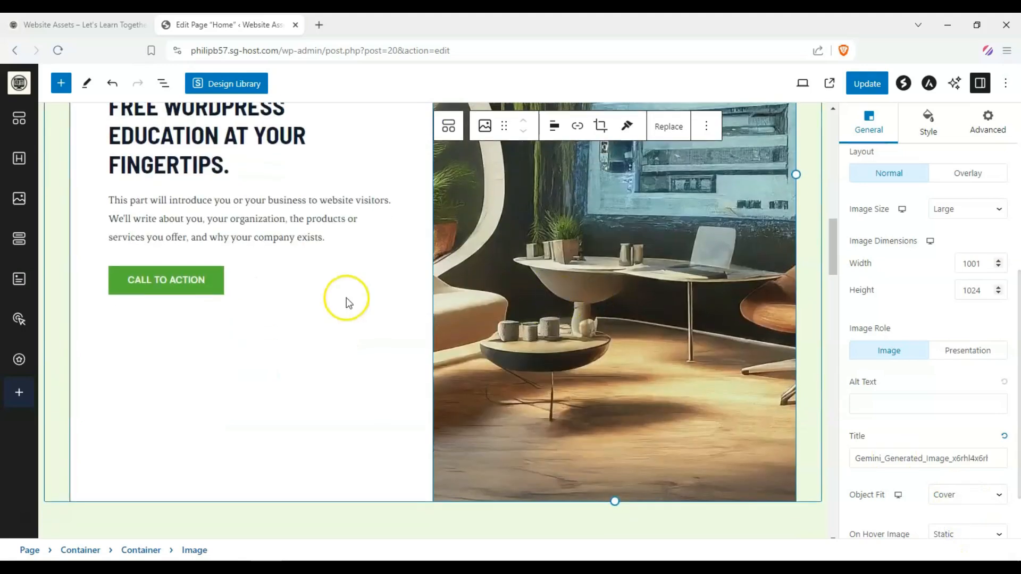
{"action": "scroll", "coordinate": [319, 290], "scroll_direction": "down", "scroll_amount": 8}
{"action": "scroll", "coordinate": [138, 271], "scroll_direction": "up", "scroll_amount": 1}
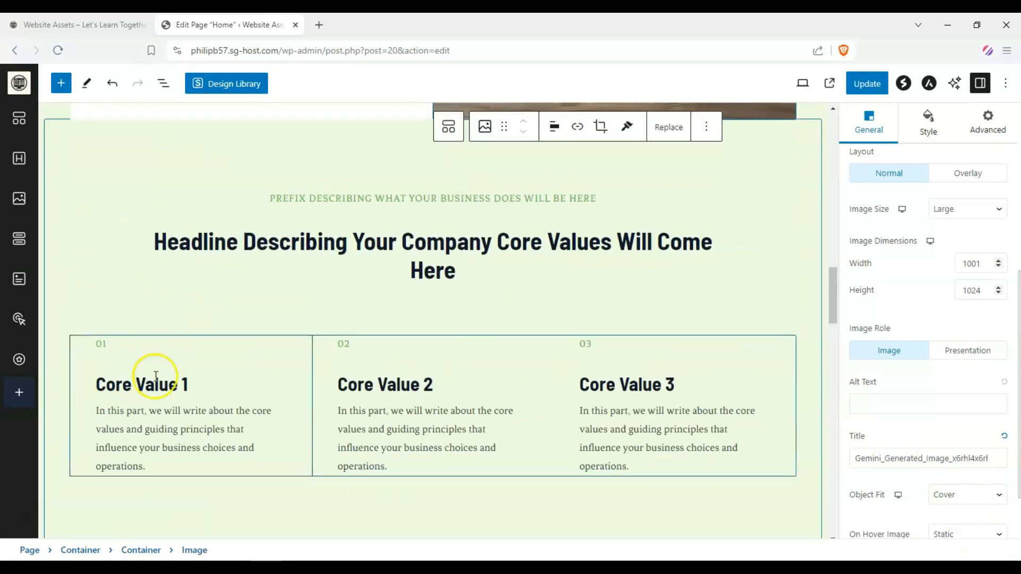
{"action": "triple_click", "coordinate": [185, 387]}
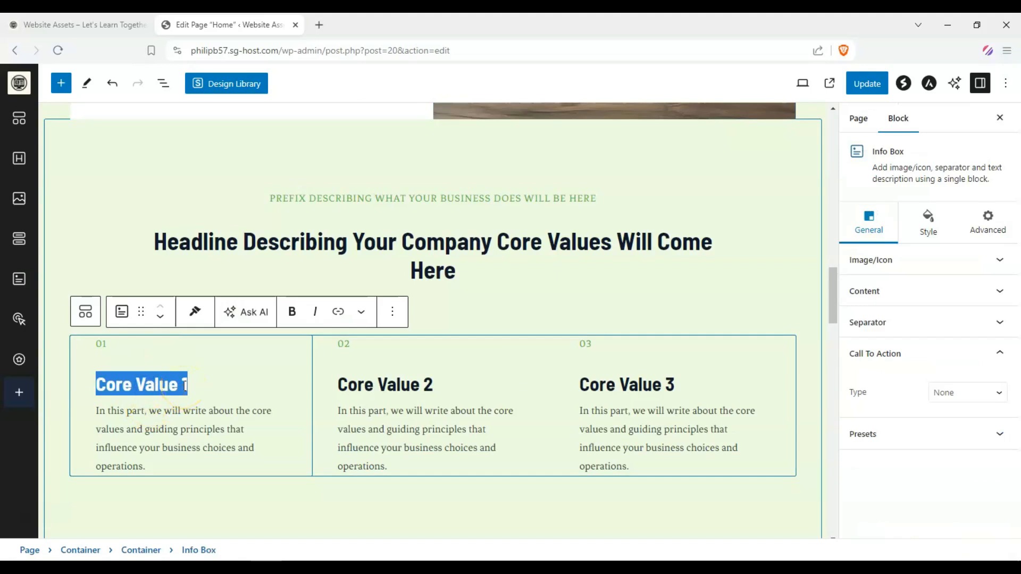
{"action": "type", "text": "FREE"}
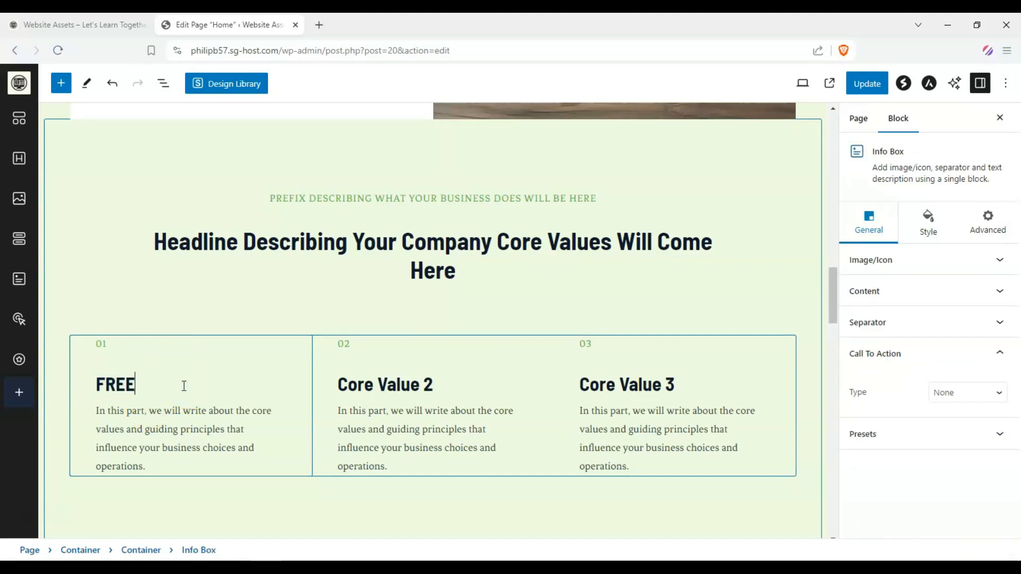
{"action": "triple_click", "coordinate": [410, 387]}
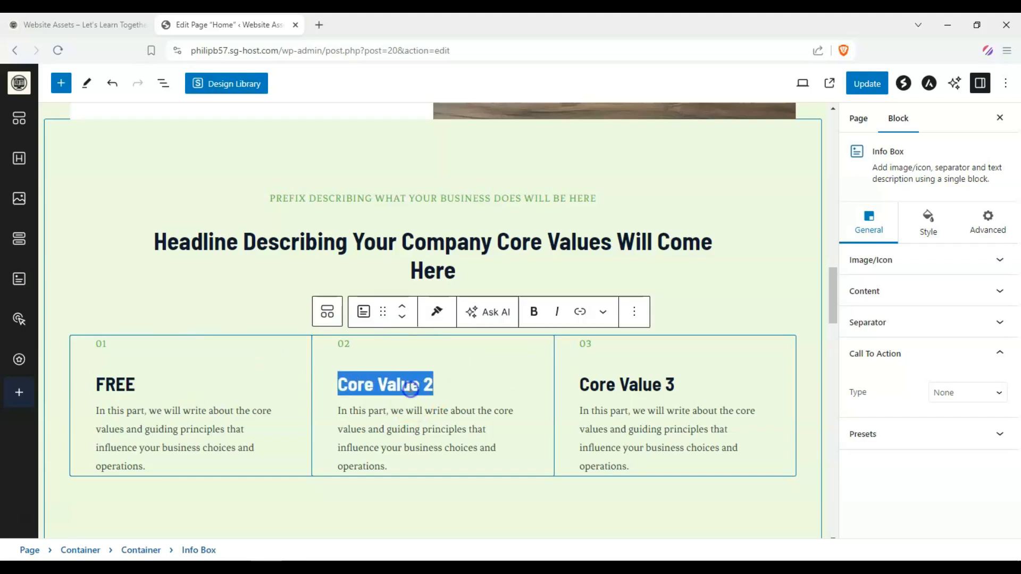
{"action": "type", "text": "FUN"}
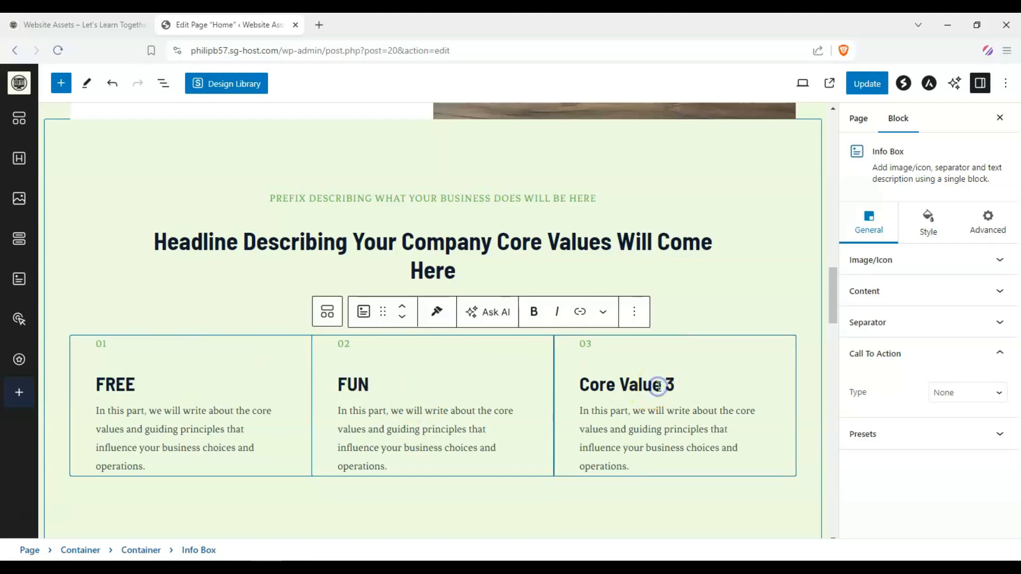
{"action": "triple_click", "coordinate": [657, 386]}
{"action": "type", "text": "EASY TO UNDERSTAND"}
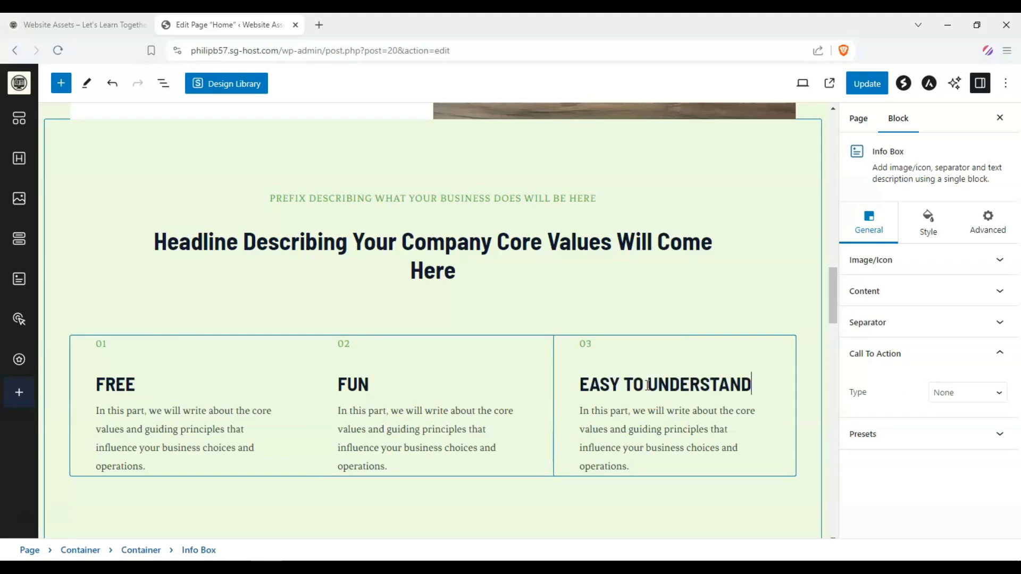
Change the core values section prefix to "WHAT YOU'LL BE GETTING:"
{"action": "scroll", "coordinate": [633, 413], "scroll_direction": "down", "scroll_amount": 3}
{"action": "scroll", "coordinate": [405, 369], "scroll_direction": "up", "scroll_amount": 5}
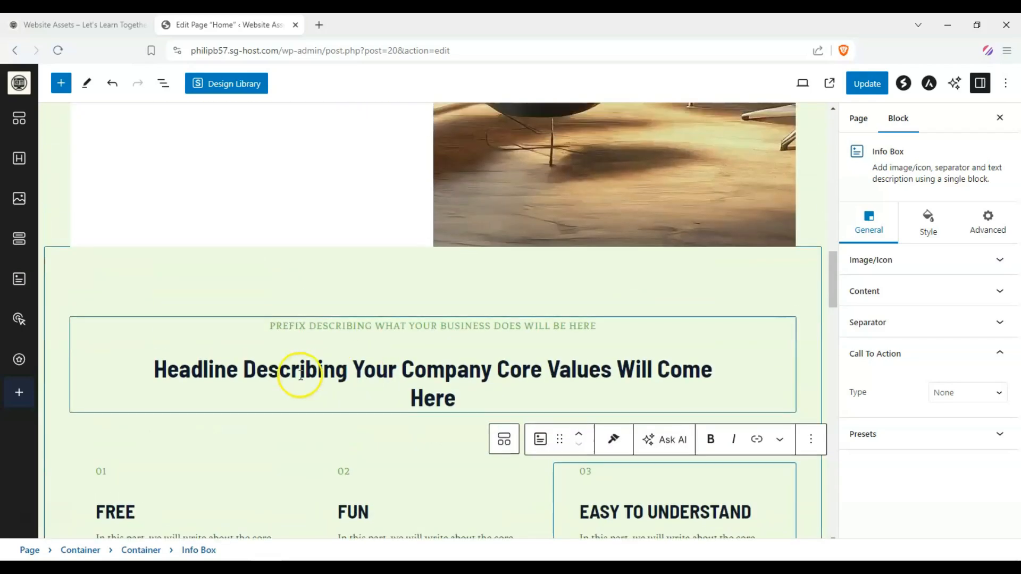
{"action": "triple_click", "coordinate": [299, 374]}
{"action": "triple_click", "coordinate": [314, 327]}
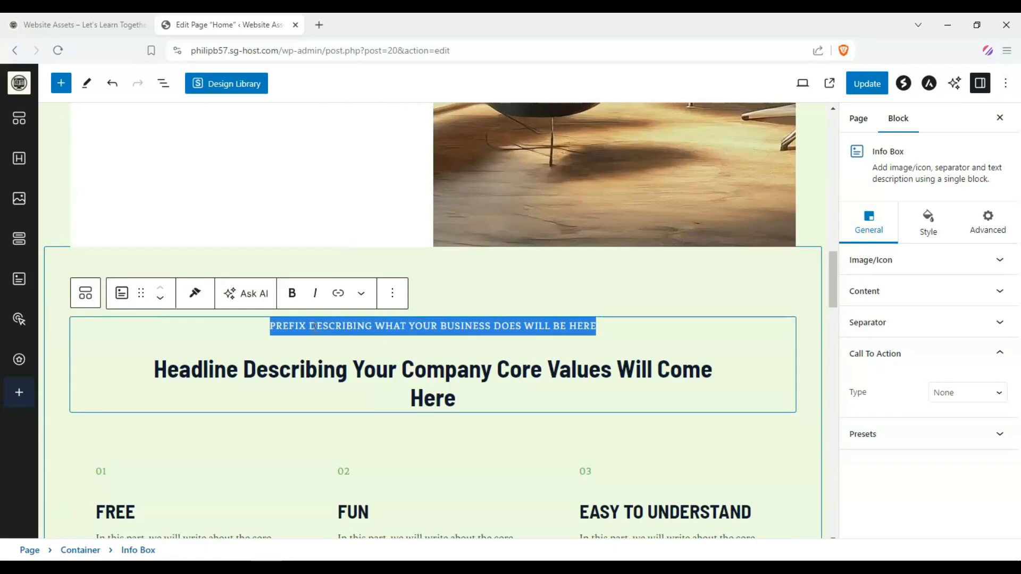
{"action": "type", "text": "WHAA"}
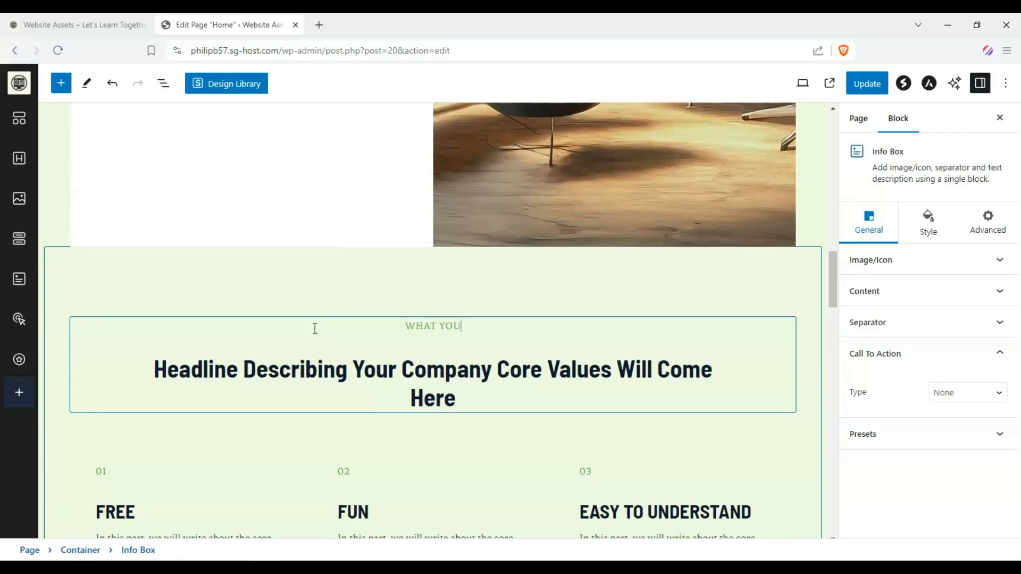
{"action": "type", "text": " YOU'LL BE GETT"}
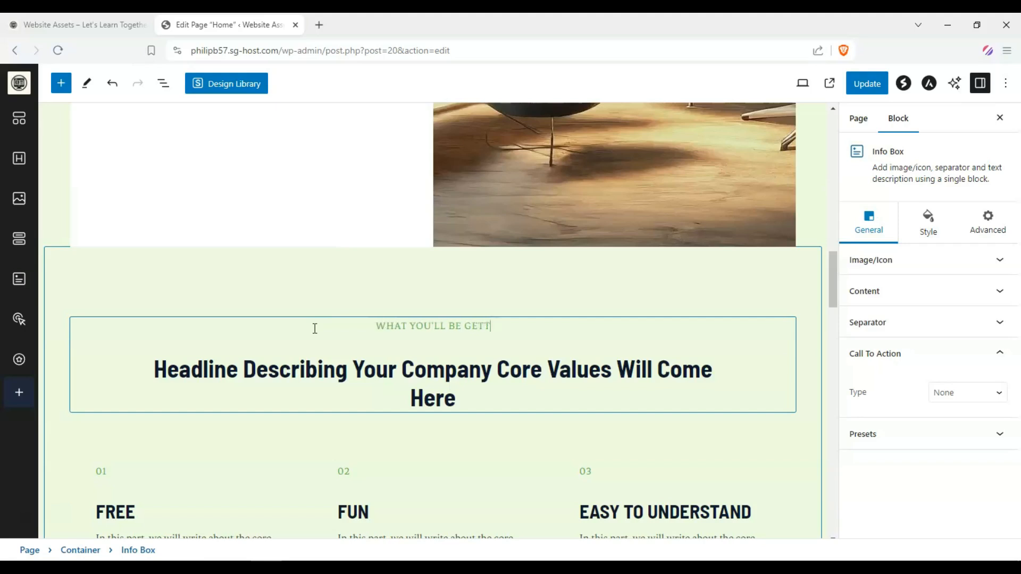
{"action": "type", "text": "ING:"}
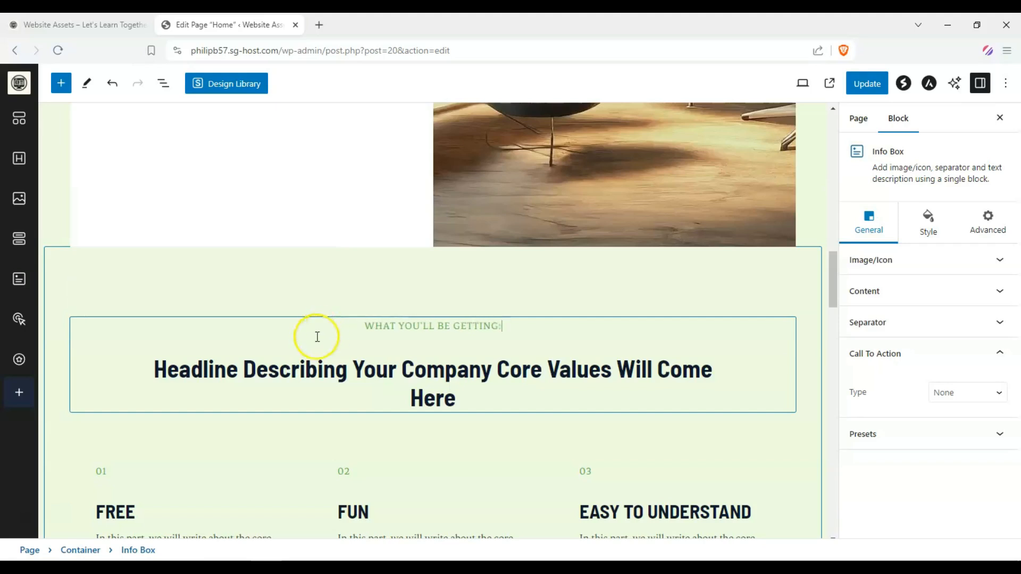
Replace the core values headline with "Accessible for EVERYONE."
{"action": "triple_click", "coordinate": [317, 373]}
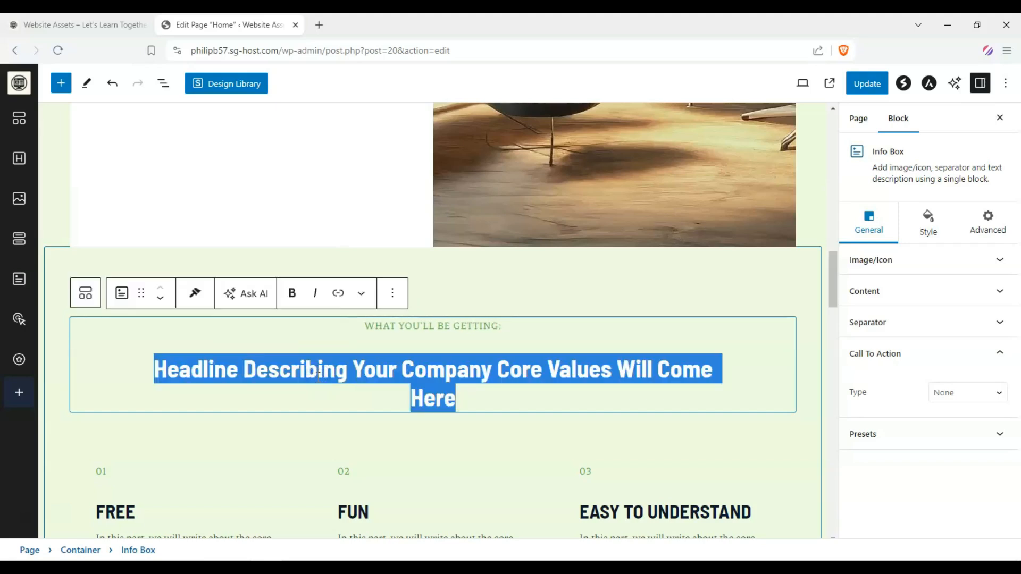
{"action": "type", "text": "A"}
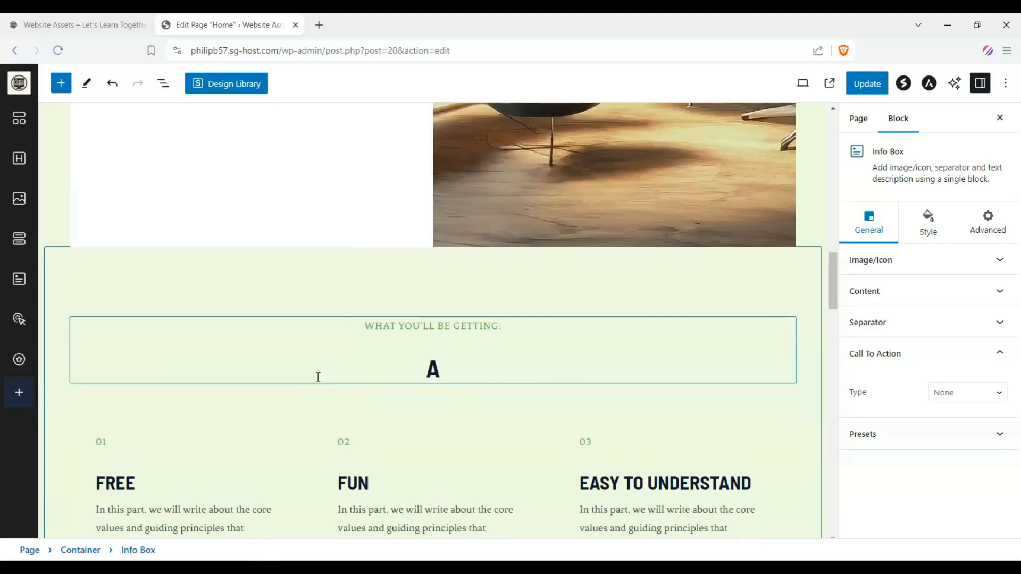
{"action": "key", "text": "BackSpace"}
{"action": "type", "text": "Fo"}
{"action": "key", "text": "BackSpace"}
{"action": "key", "text": "BackSpace"}
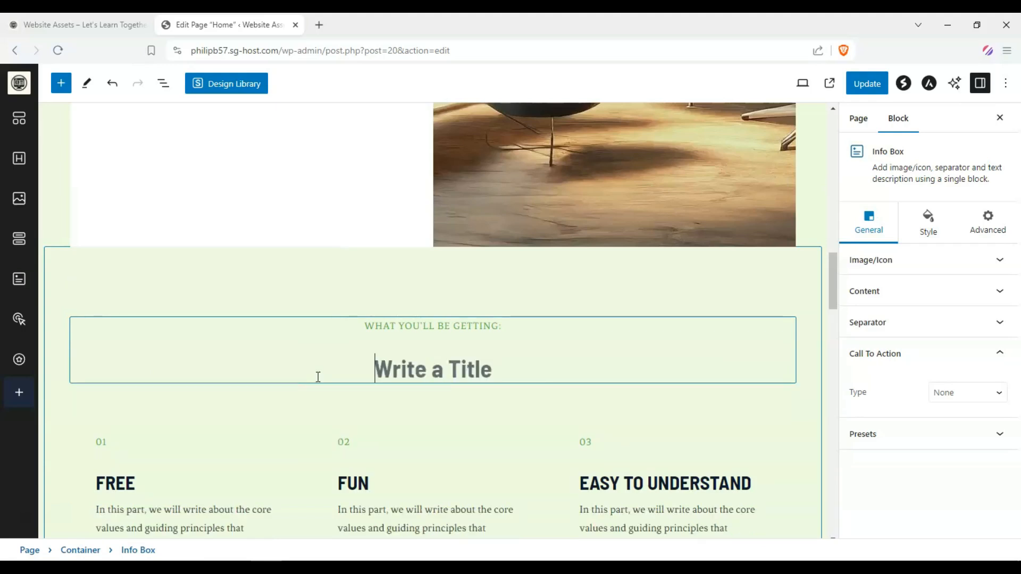
{"action": "type", "text": "Accessib"}
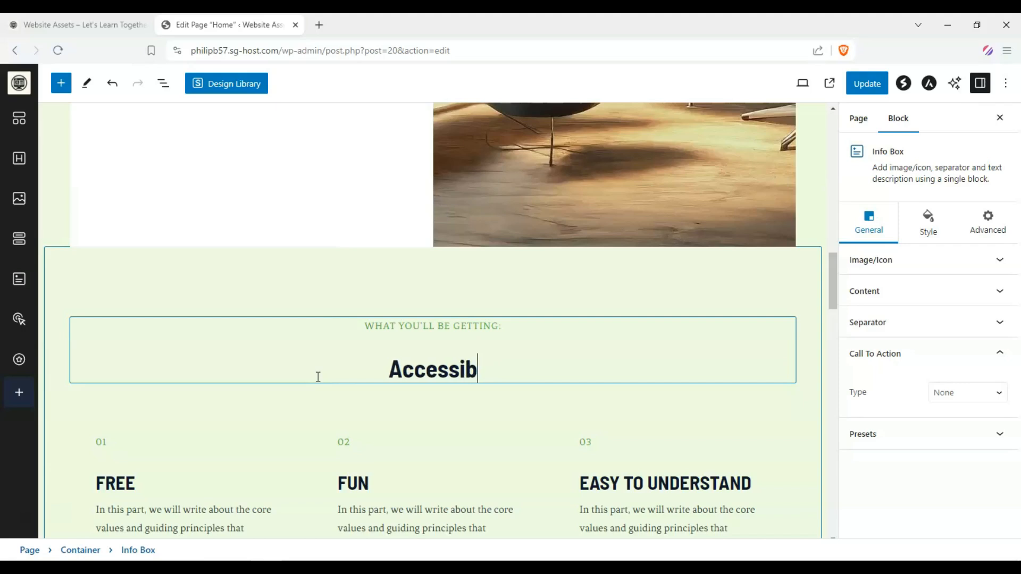
{"action": "type", "text": "le for EVERYONE."}
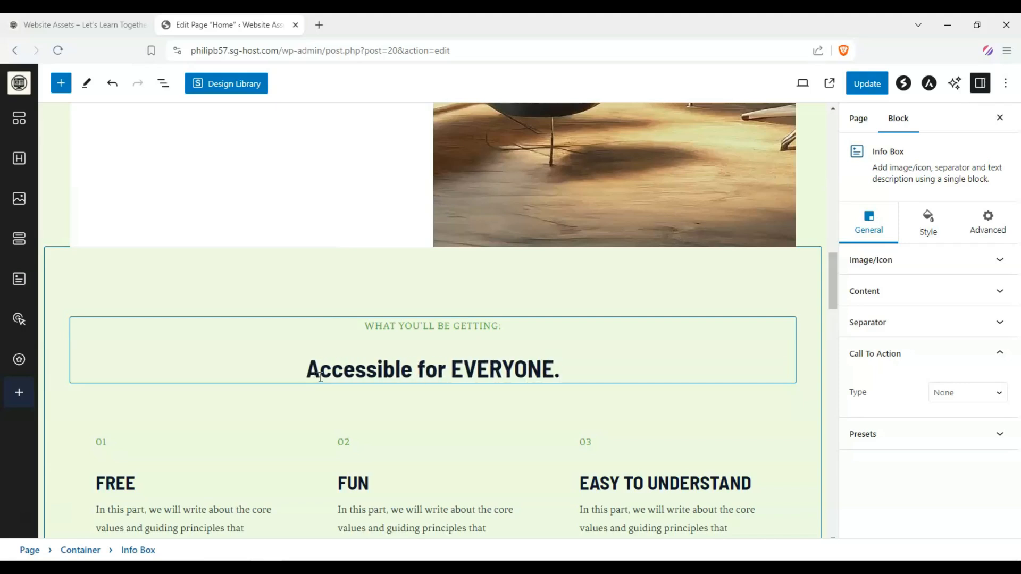
Try to set the headline title's Transform to Capitalize with the word EVERYONE selected
{"action": "left_click", "coordinate": [441, 357]}
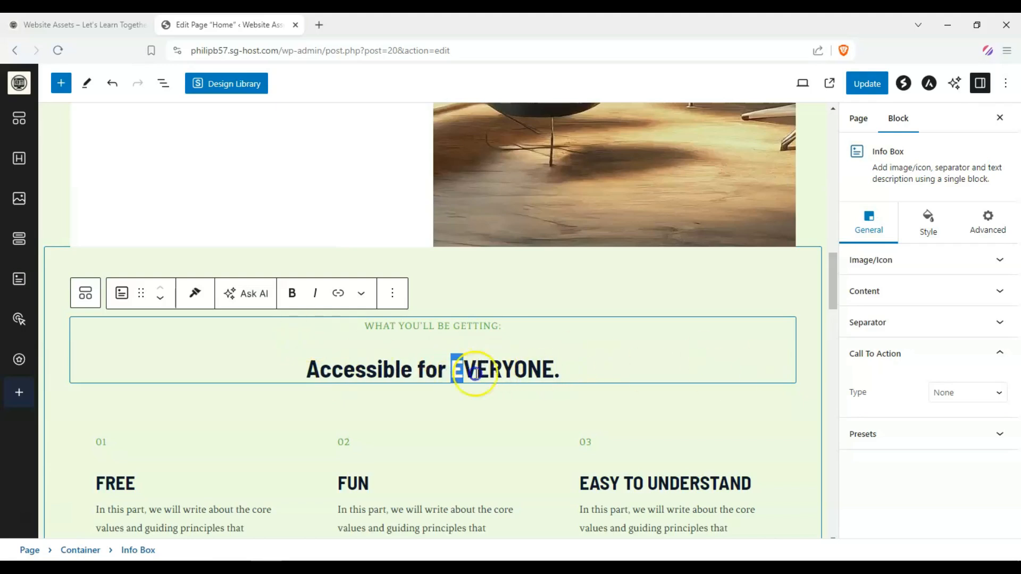
{"action": "left_click_drag", "start_coordinate": [475, 372], "coordinate": [554, 369]}
{"action": "left_click", "coordinate": [950, 261]}
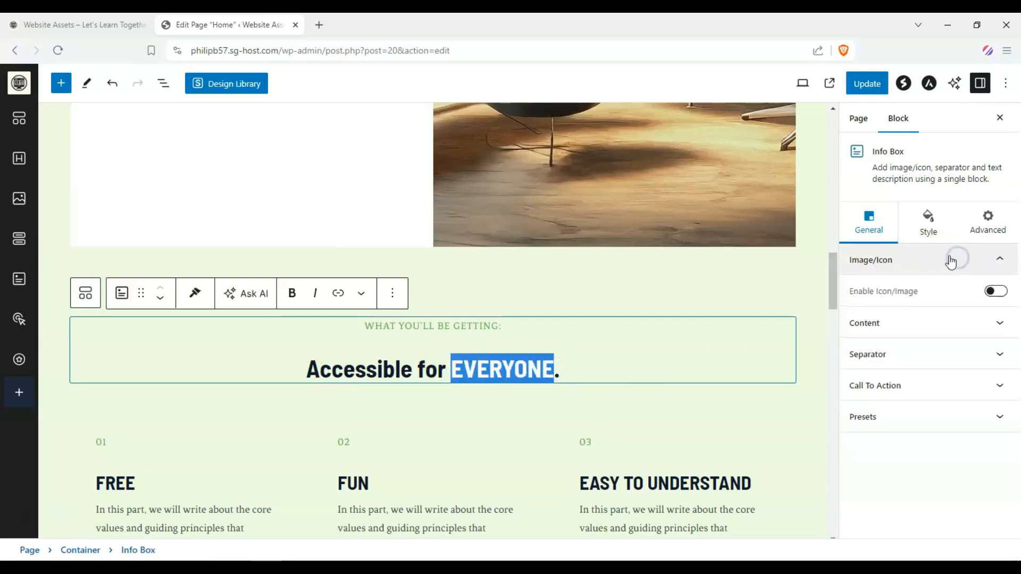
{"action": "left_click", "coordinate": [927, 223]}
{"action": "left_click", "coordinate": [975, 291]}
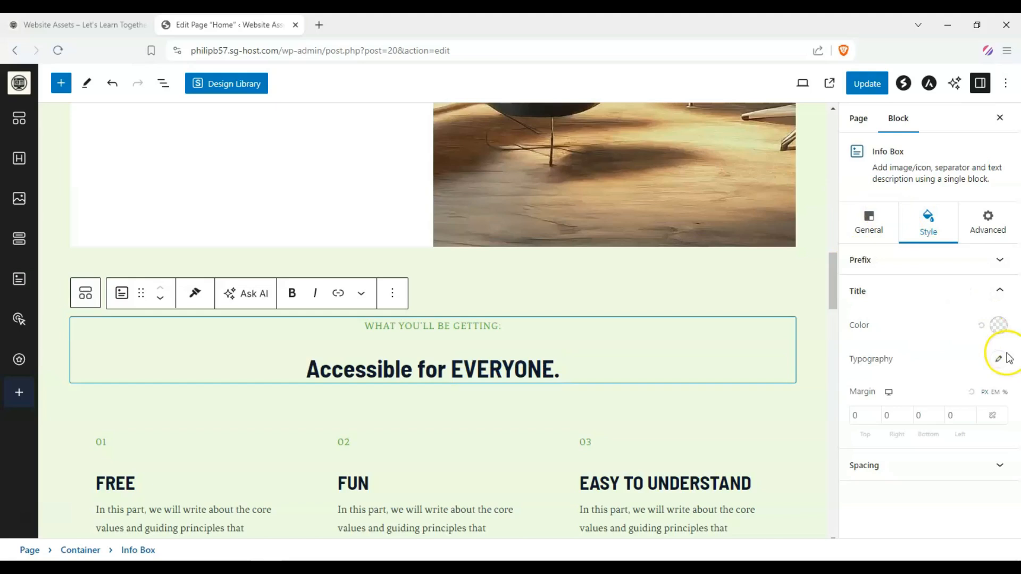
{"action": "left_click", "coordinate": [996, 456]}
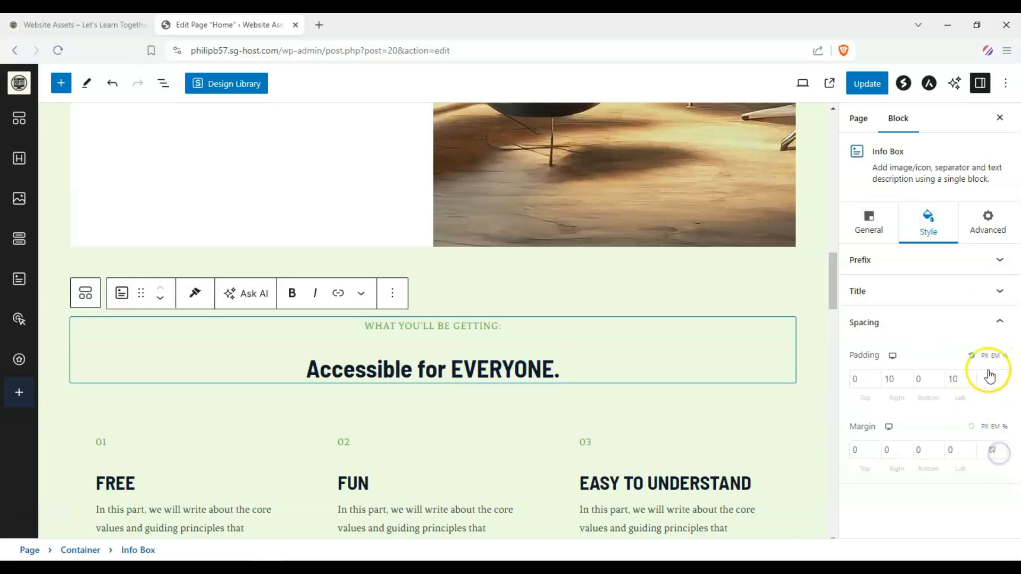
{"action": "left_click", "coordinate": [997, 289]}
{"action": "left_click", "coordinate": [1000, 365]}
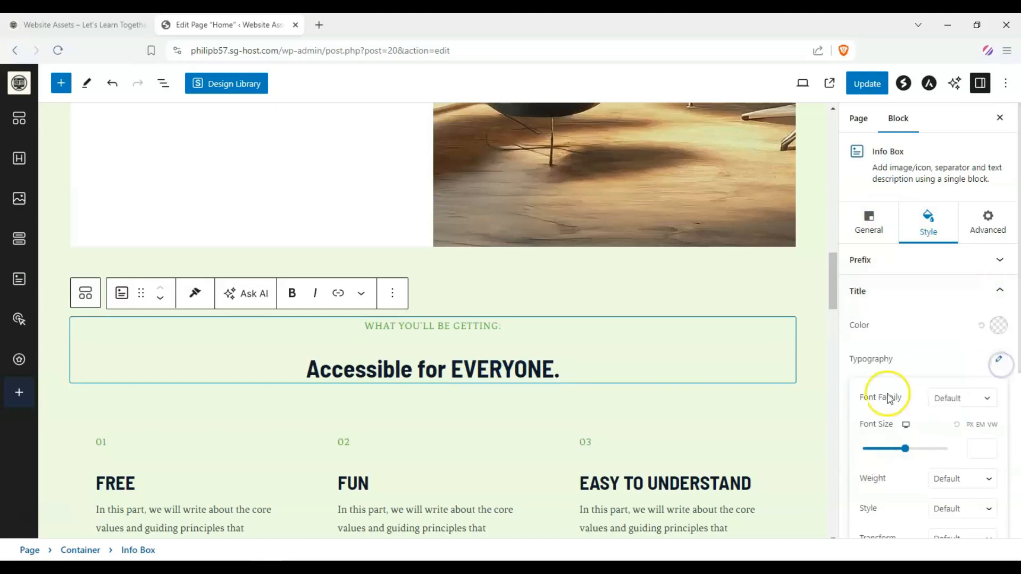
{"action": "left_click_drag", "start_coordinate": [471, 372], "coordinate": [566, 371]}
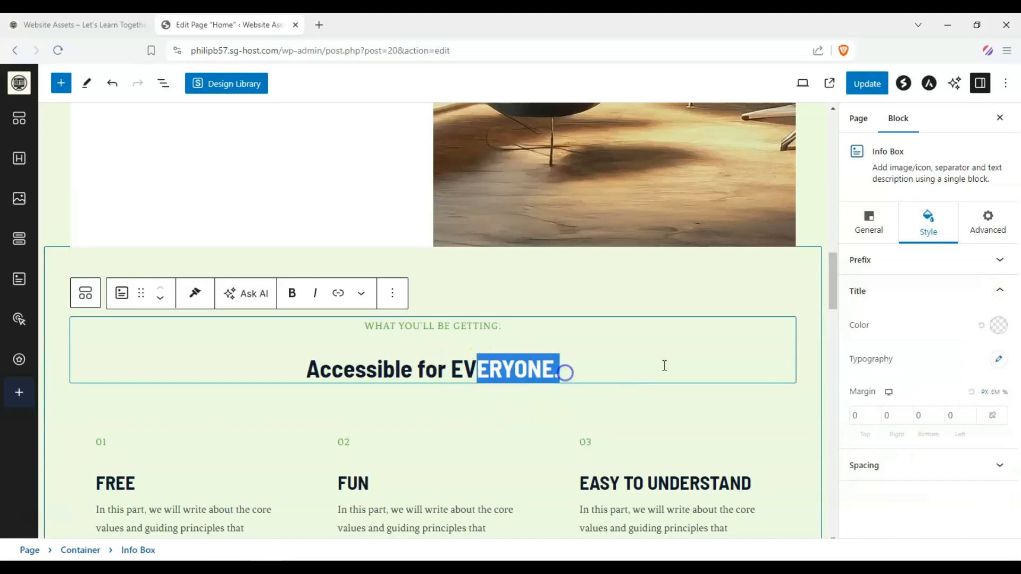
{"action": "left_click", "coordinate": [999, 360]}
{"action": "scroll", "coordinate": [973, 412], "scroll_direction": "down", "scroll_amount": 3}
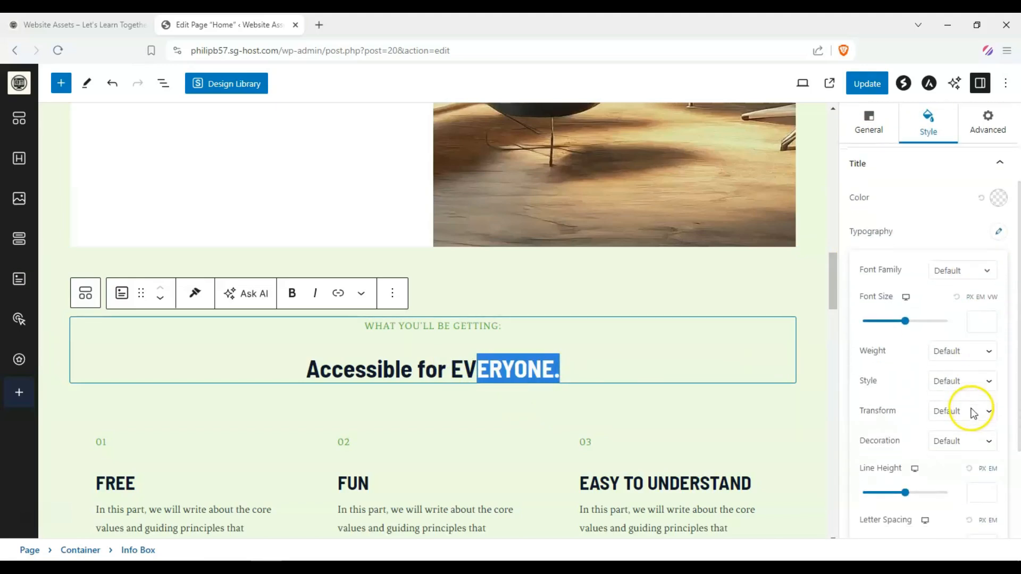
{"action": "left_click", "coordinate": [986, 411]}
{"action": "left_click", "coordinate": [976, 452]}
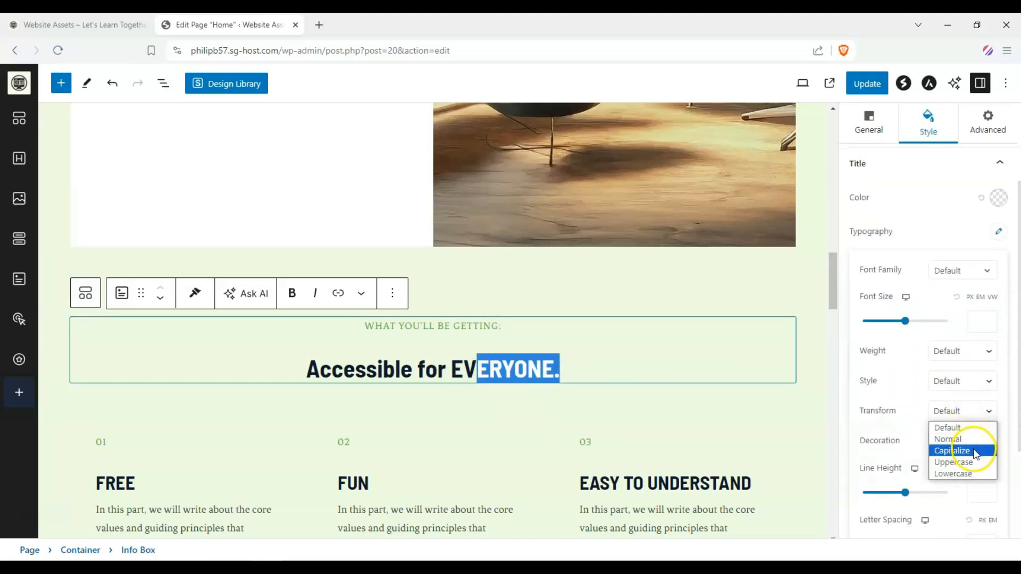
Reselect EVERYONE and try the title's Transform options again
{"action": "left_click", "coordinate": [452, 369]}
{"action": "left_click_drag", "start_coordinate": [451, 370], "coordinate": [563, 372]}
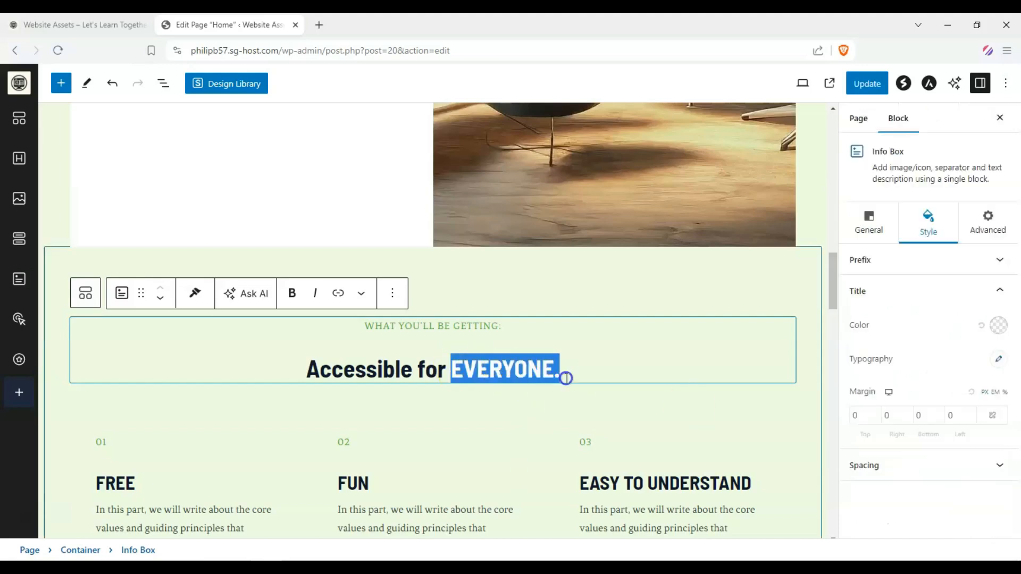
{"action": "left_click", "coordinate": [999, 359]}
{"action": "scroll", "coordinate": [986, 425], "scroll_direction": "down", "scroll_amount": 3}
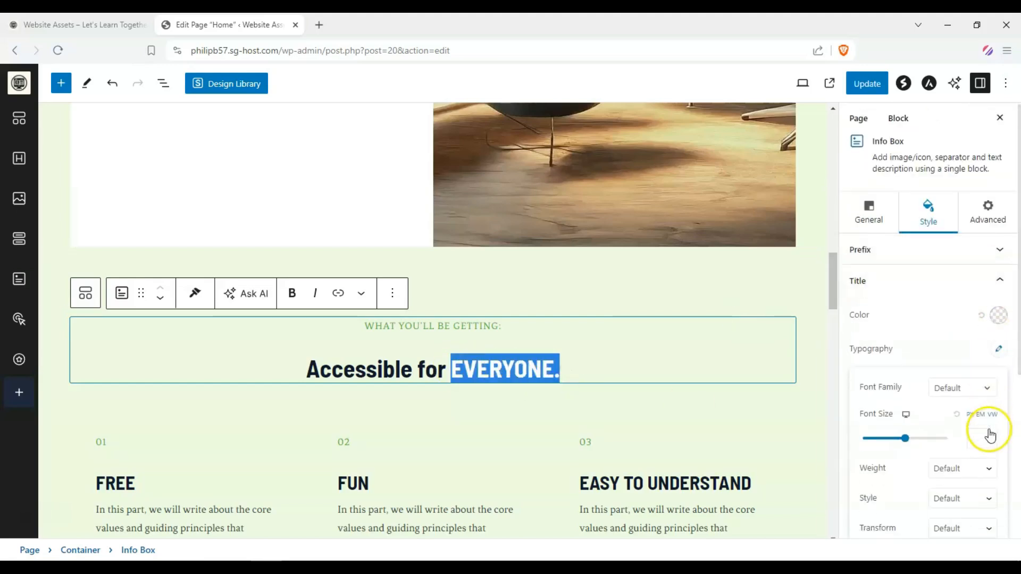
{"action": "left_click", "coordinate": [980, 419]}
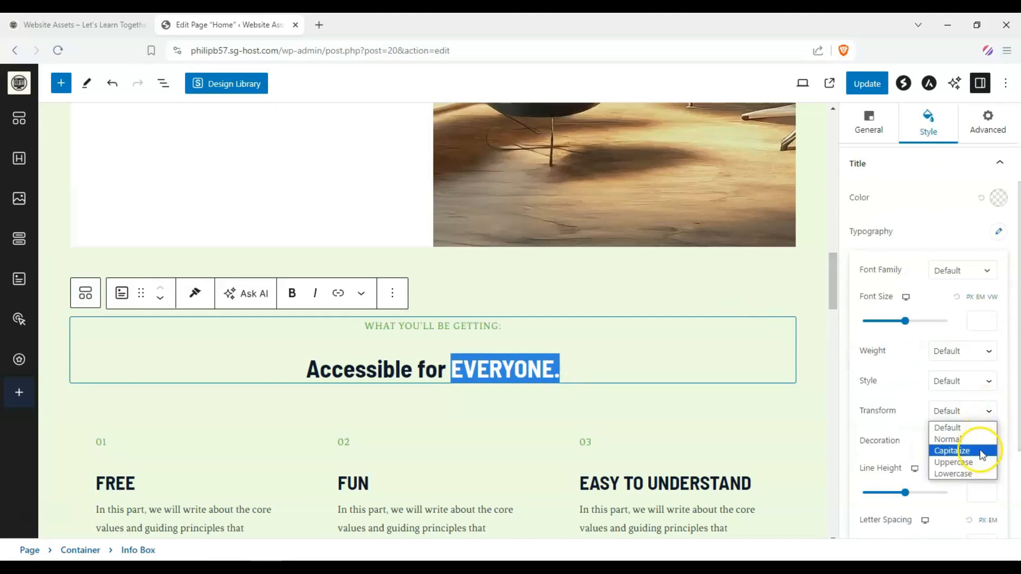
{"action": "left_click", "coordinate": [907, 424]}
Set the headline title's text Decoration to Underline
{"action": "left_click", "coordinate": [981, 439]}
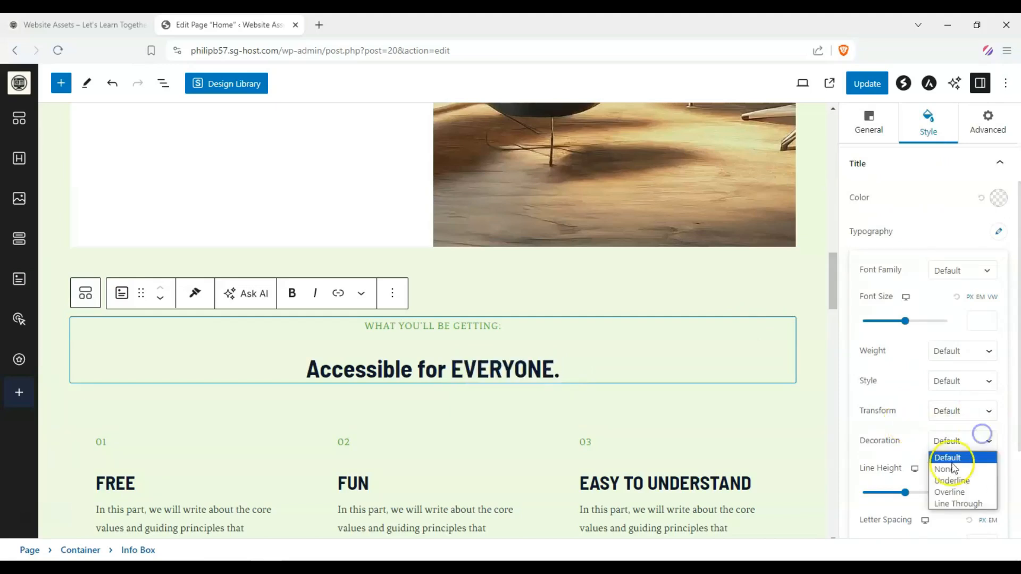
{"action": "left_click", "coordinate": [479, 368]}
{"action": "left_click_drag", "start_coordinate": [451, 371], "coordinate": [517, 379]}
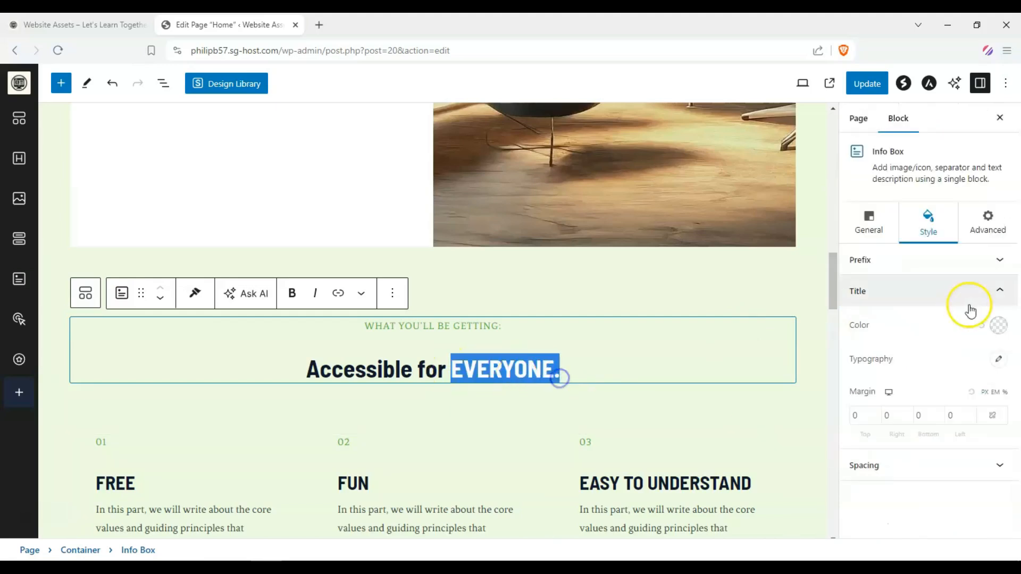
{"action": "left_click", "coordinate": [998, 360]}
{"action": "scroll", "coordinate": [968, 398], "scroll_direction": "down", "scroll_amount": 3}
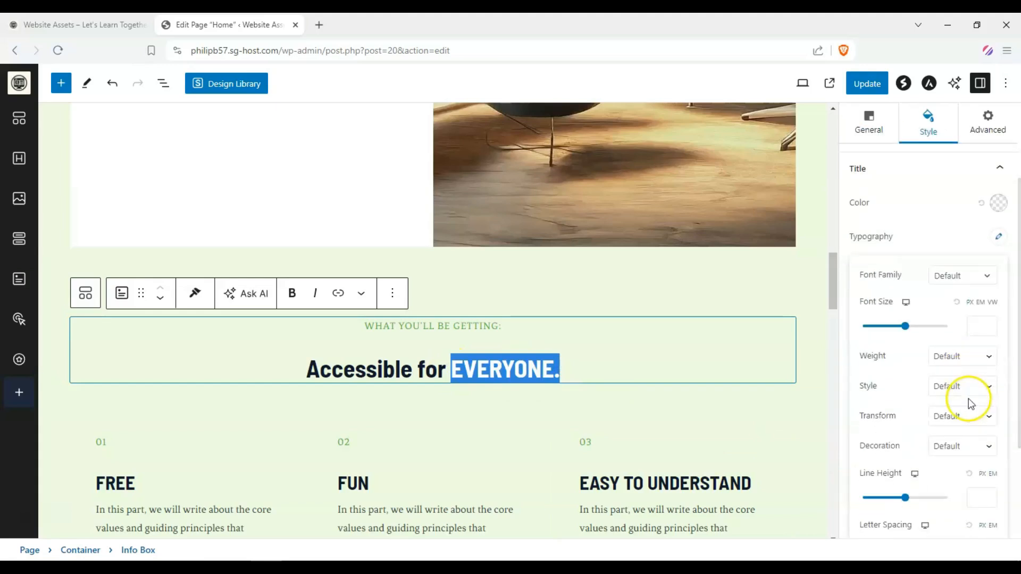
{"action": "left_click", "coordinate": [988, 441]}
{"action": "left_click", "coordinate": [979, 480]}
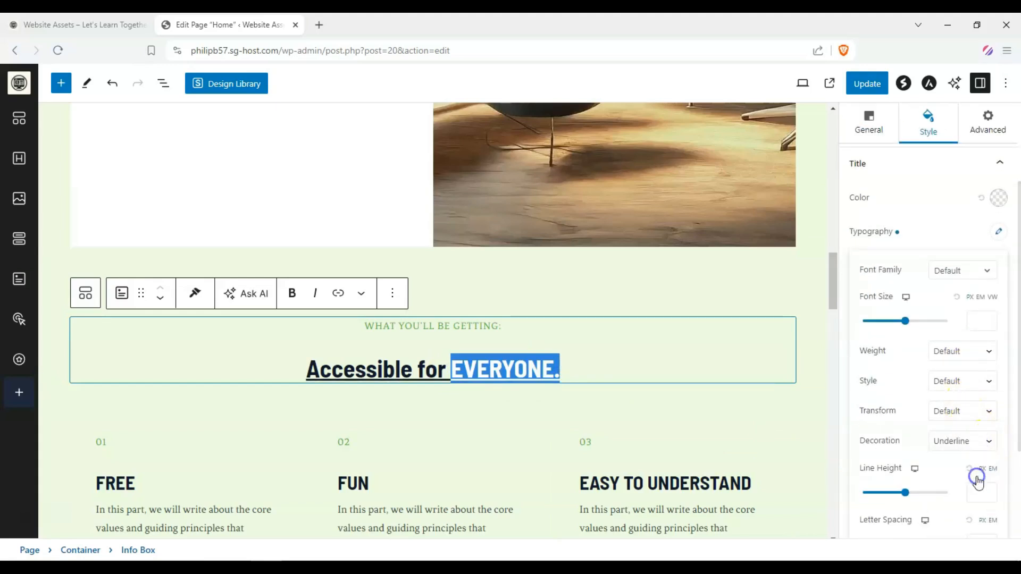
{"action": "left_click", "coordinate": [428, 359]}
{"action": "scroll", "coordinate": [242, 298], "scroll_direction": "down", "scroll_amount": 5}
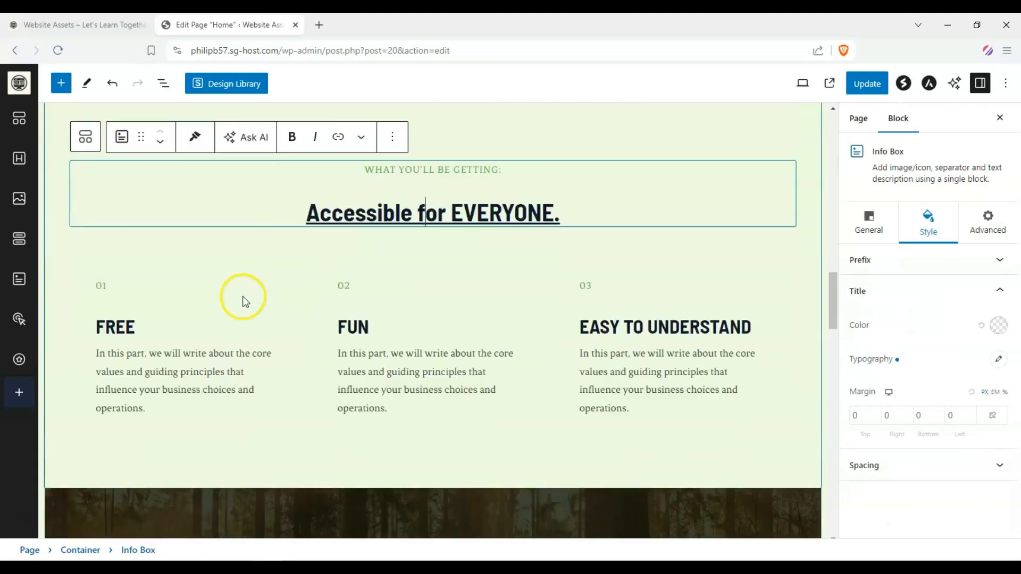
{"action": "scroll", "coordinate": [245, 283], "scroll_direction": "down", "scroll_amount": 6}
{"action": "scroll", "coordinate": [127, 250], "scroll_direction": "up", "scroll_amount": 3}
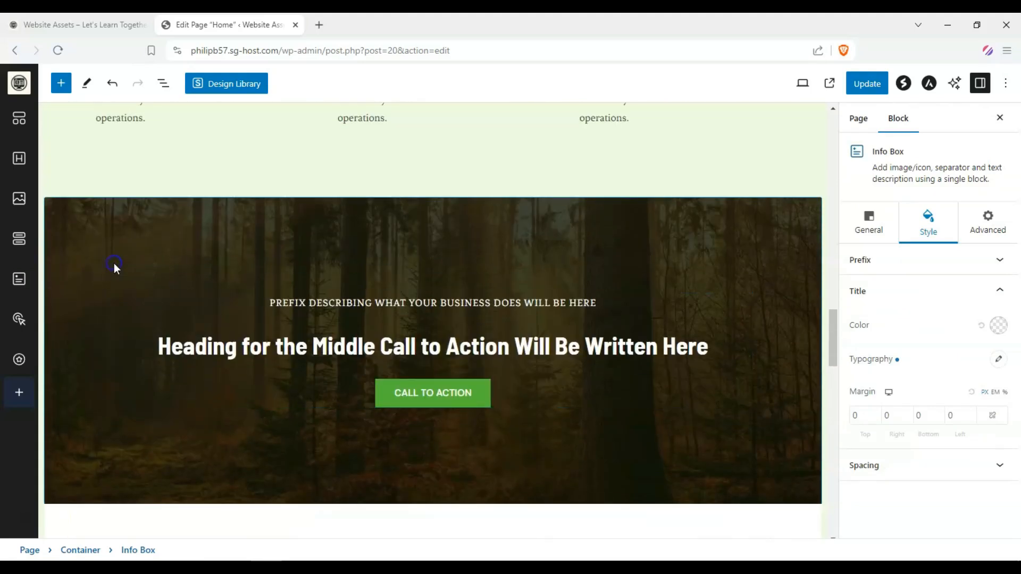
Replace the middle call-to-action section's background image with the desk and monitor photo from the media library
{"action": "left_click", "coordinate": [114, 264]}
{"action": "left_click", "coordinate": [936, 416]}
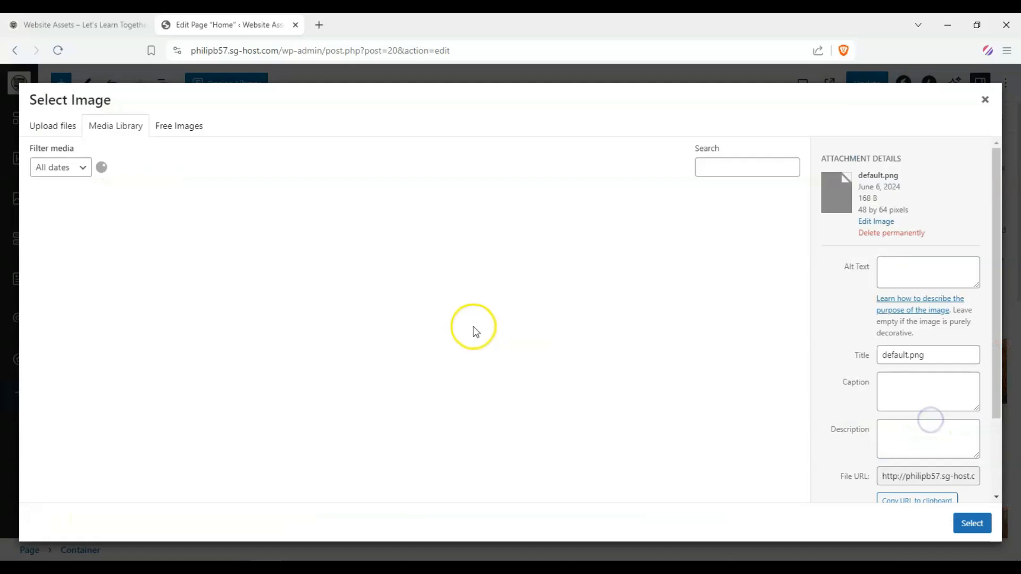
{"action": "scroll", "coordinate": [479, 332], "scroll_direction": "down", "scroll_amount": 5}
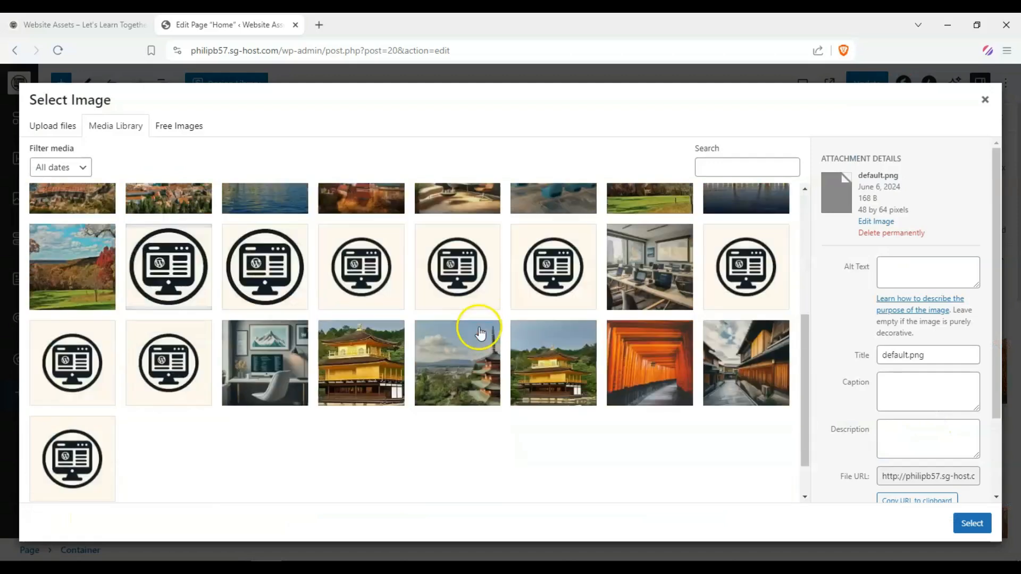
{"action": "left_click", "coordinate": [285, 376]}
{"action": "left_click", "coordinate": [969, 527]}
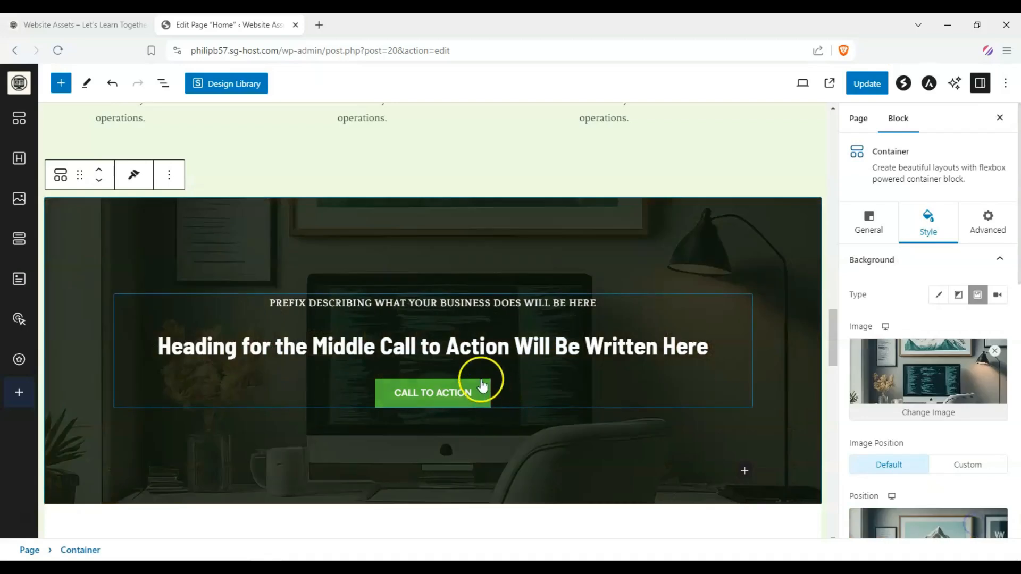
Save the Home page changes
{"action": "scroll", "coordinate": [192, 302], "scroll_direction": "down", "scroll_amount": 15}
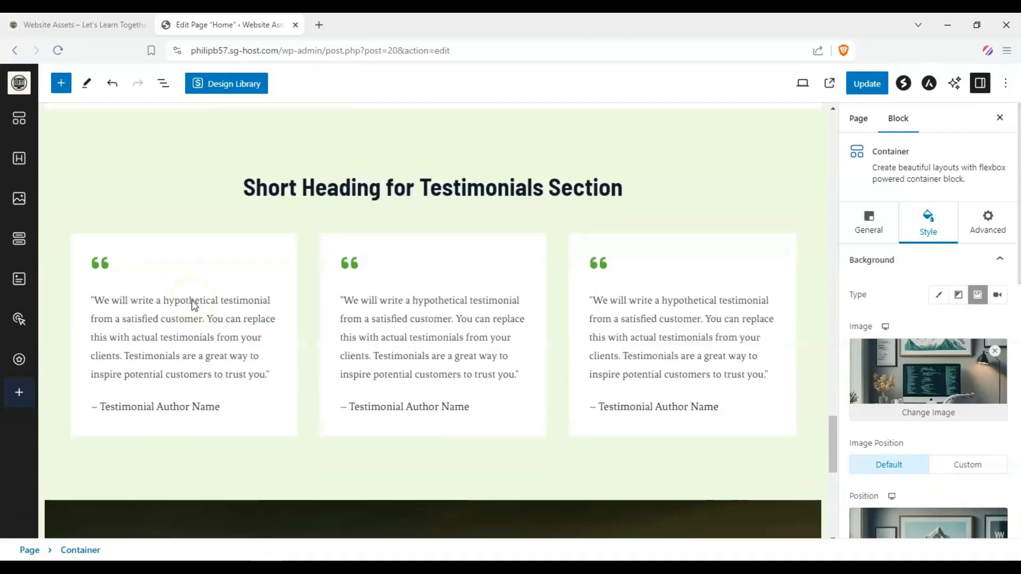
{"action": "scroll", "coordinate": [193, 305], "scroll_direction": "up", "scroll_amount": 20}
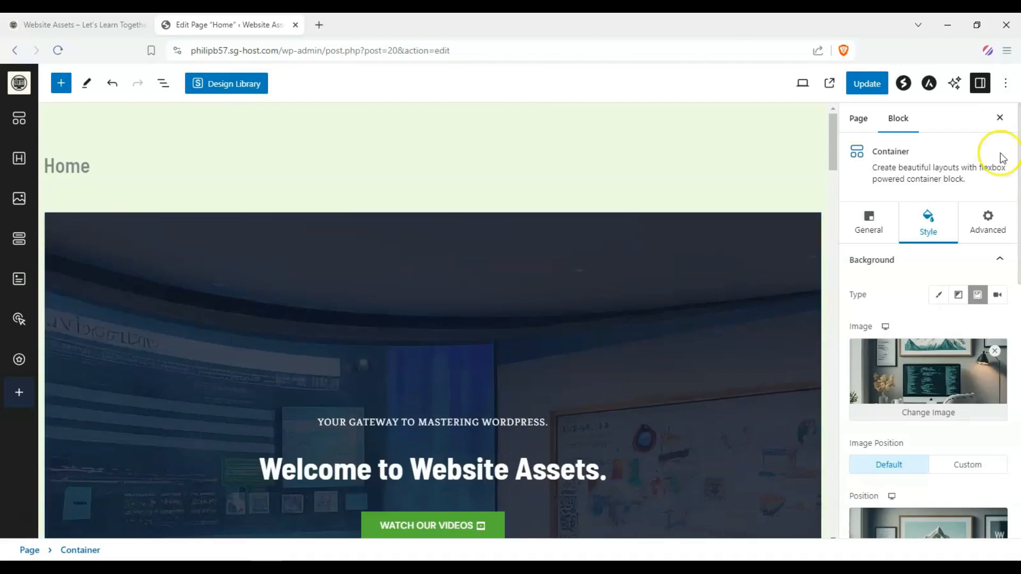
{"action": "left_click", "coordinate": [855, 77]}
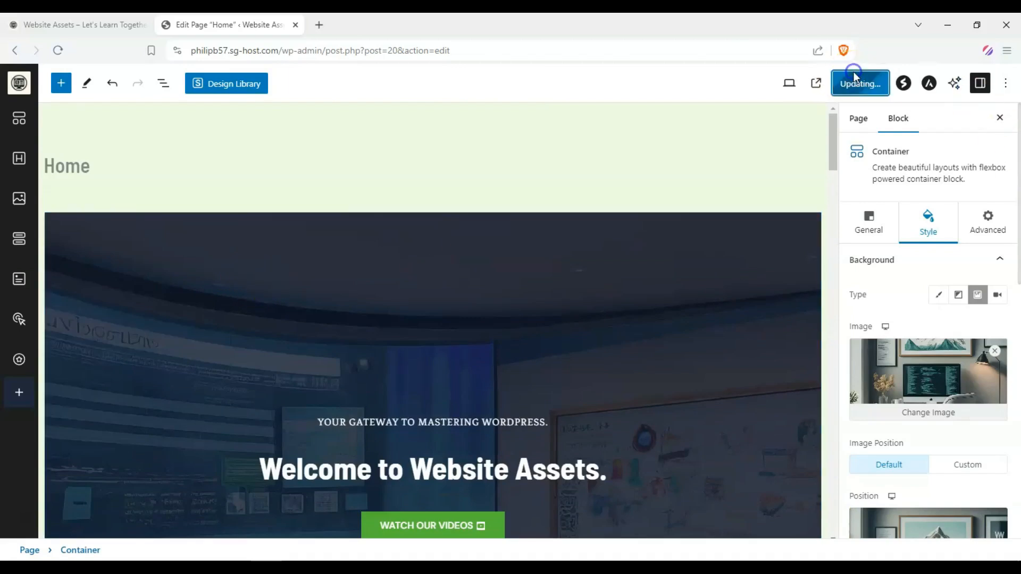
Reload the live site tab and review the updated Home page sections
{"action": "scroll", "coordinate": [386, 233], "scroll_direction": "down", "scroll_amount": 3}
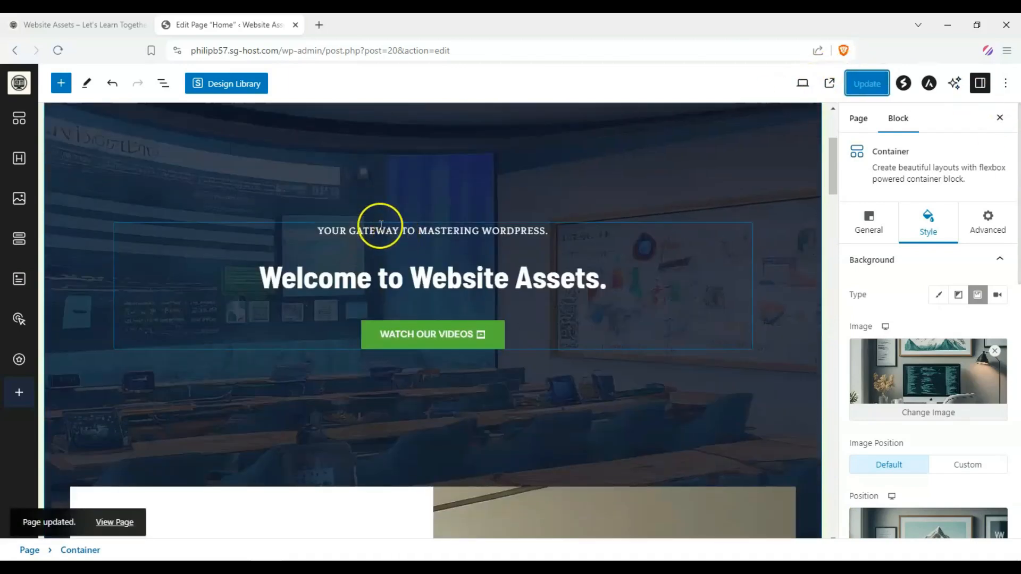
{"action": "left_click", "coordinate": [53, 21]}
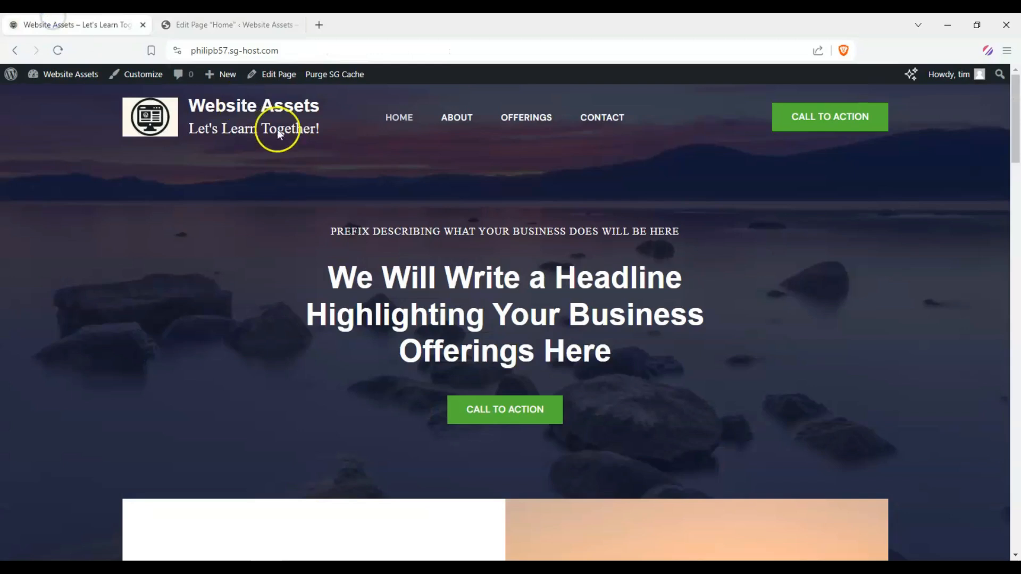
{"action": "left_click", "coordinate": [56, 55]}
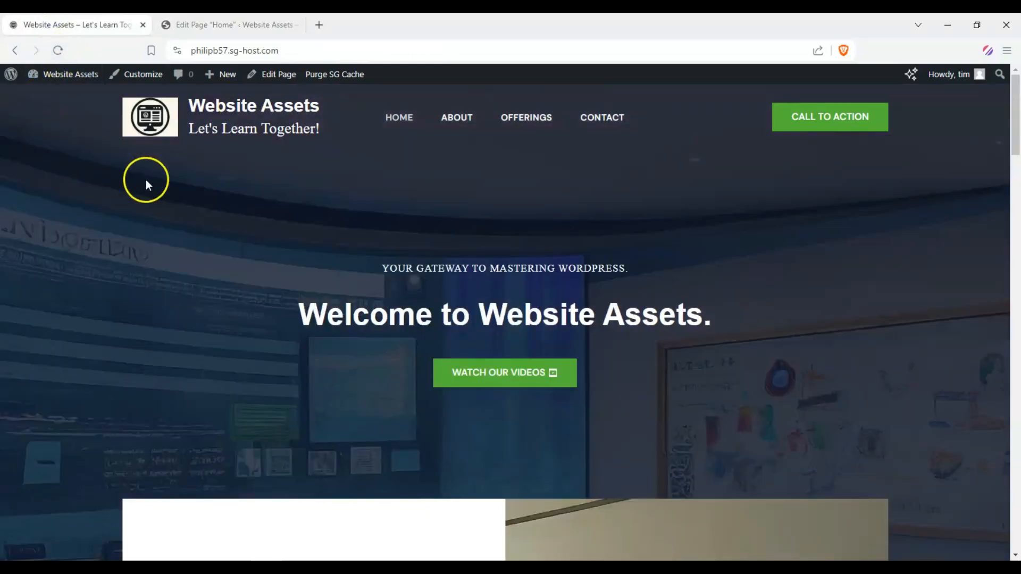
{"action": "scroll", "coordinate": [145, 179], "scroll_direction": "down", "scroll_amount": 1}
{"action": "scroll", "coordinate": [145, 180], "scroll_direction": "up", "scroll_amount": 1}
{"action": "left_click_drag", "start_coordinate": [1016, 146], "coordinate": [1012, 203]}
{"action": "scroll", "coordinate": [962, 197], "scroll_direction": "down", "scroll_amount": 5}
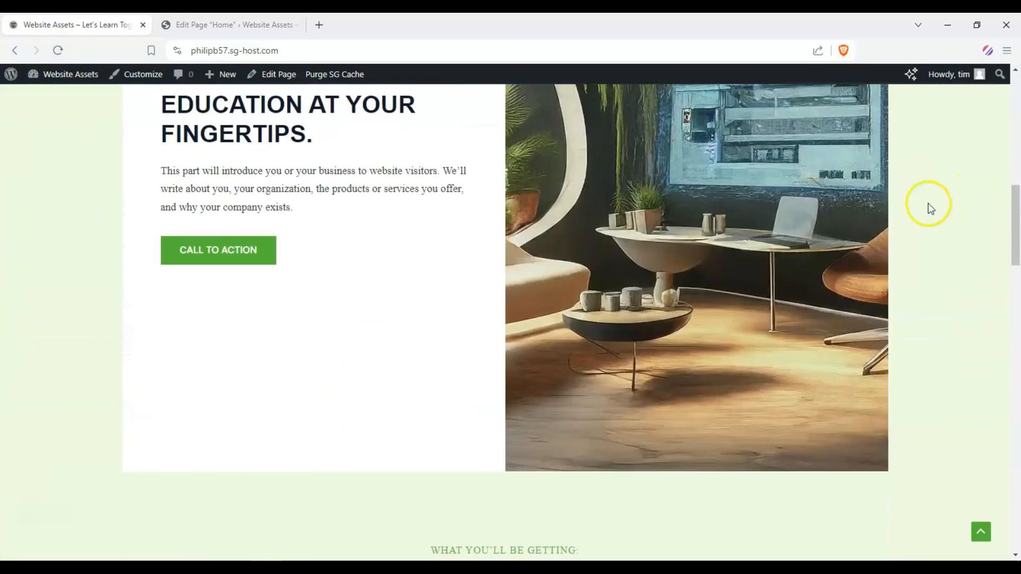
{"action": "scroll", "coordinate": [927, 203], "scroll_direction": "up", "scroll_amount": 2}
{"action": "scroll", "coordinate": [168, 270], "scroll_direction": "down", "scroll_amount": 10}
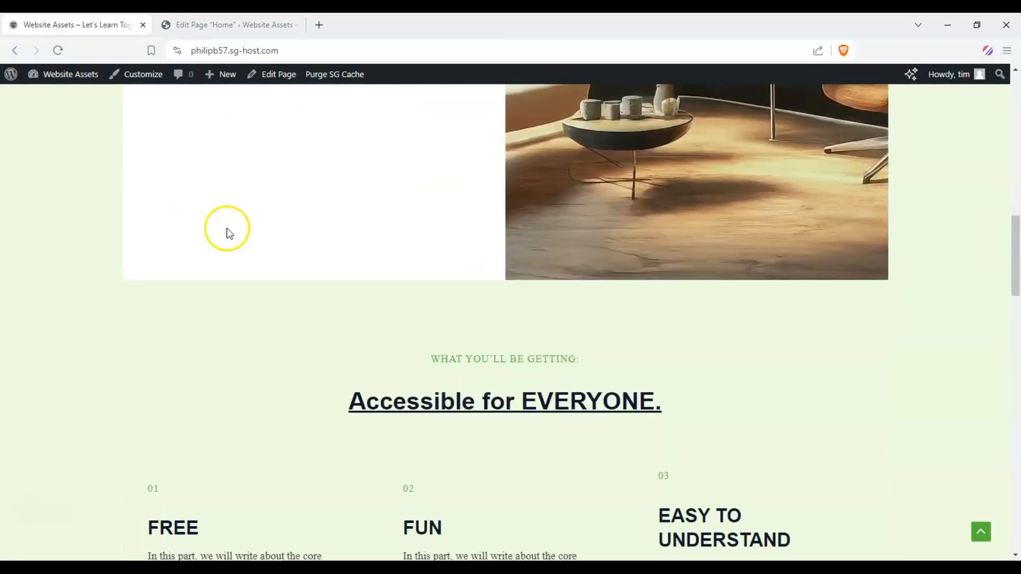
{"action": "scroll", "coordinate": [49, 219], "scroll_direction": "down", "scroll_amount": 4}
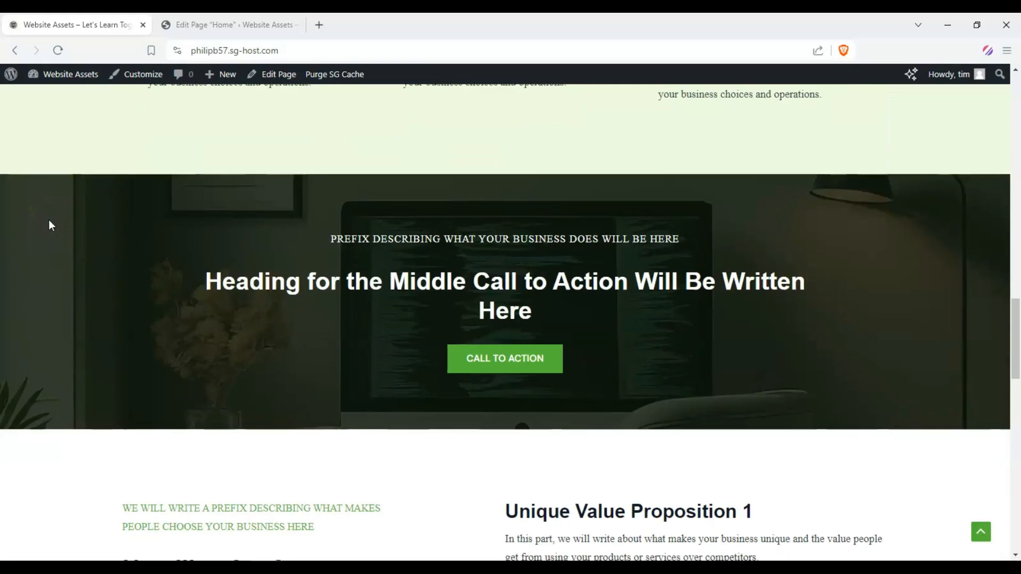
{"action": "scroll", "coordinate": [49, 219], "scroll_direction": "up", "scroll_amount": 20}
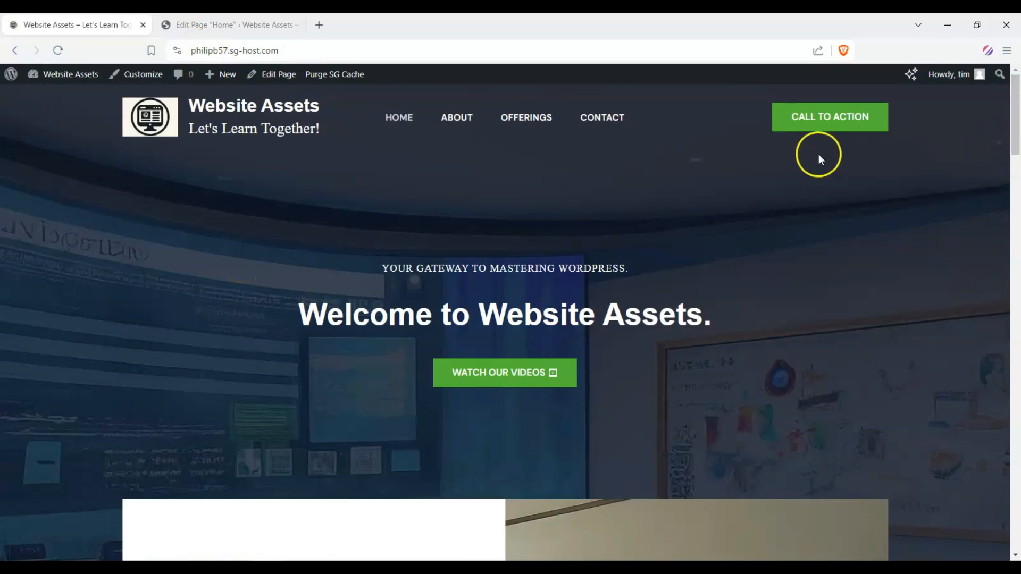
Browse the live About and Offerings pages
{"action": "left_click_drag", "start_coordinate": [1017, 126], "coordinate": [1017, 60]}
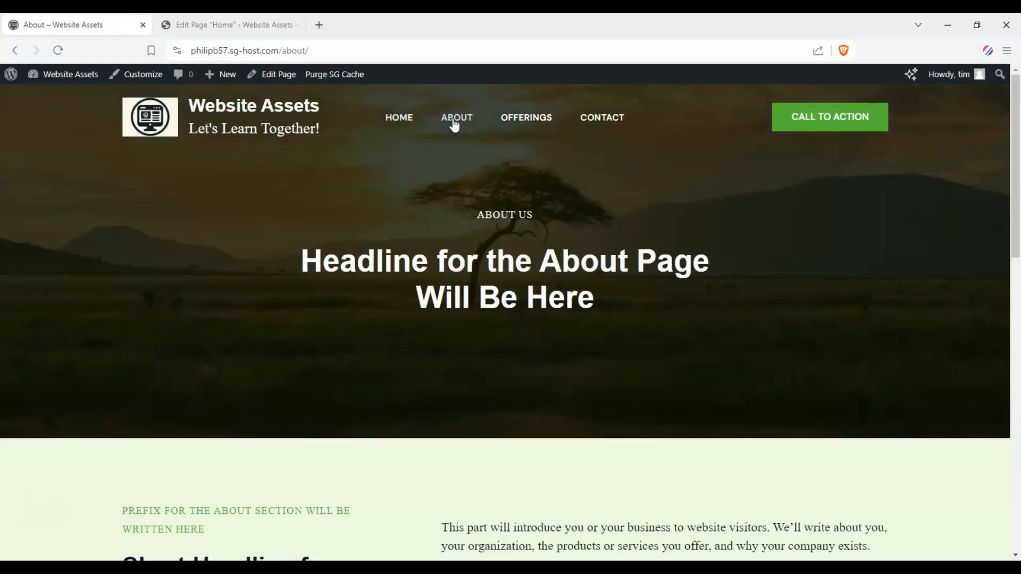
{"action": "scroll", "coordinate": [455, 133], "scroll_direction": "down", "scroll_amount": 10}
{"action": "scroll", "coordinate": [452, 169], "scroll_direction": "up", "scroll_amount": 10}
{"action": "left_click", "coordinate": [536, 120]}
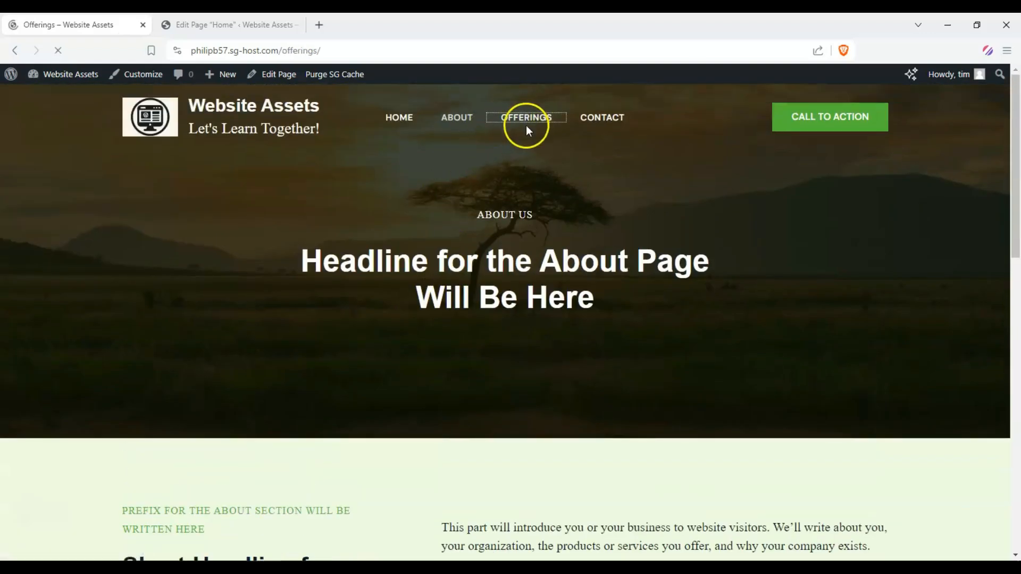
{"action": "scroll", "coordinate": [520, 143], "scroll_direction": "down", "scroll_amount": 10}
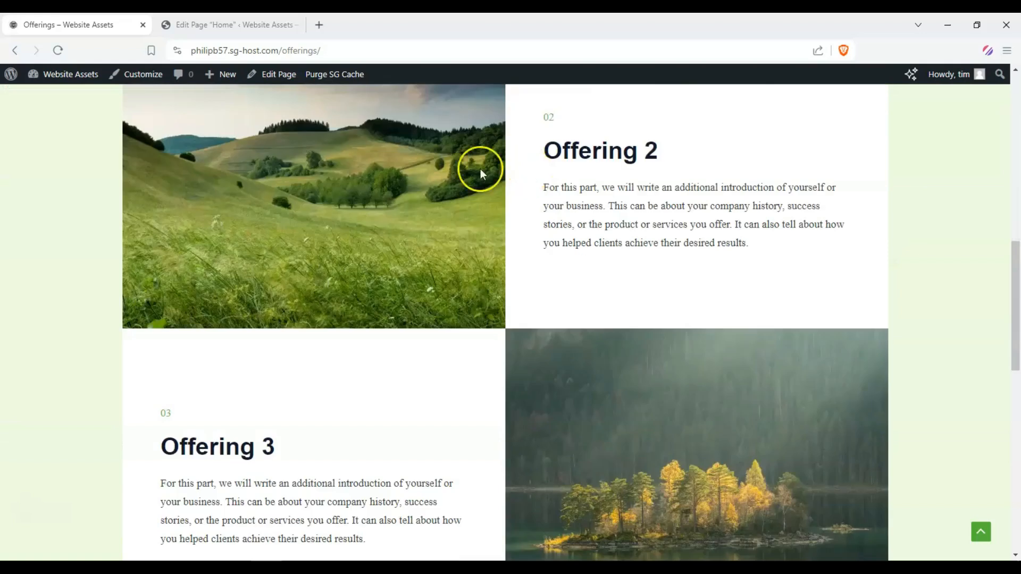
{"action": "scroll", "coordinate": [451, 284], "scroll_direction": "up", "scroll_amount": 10}
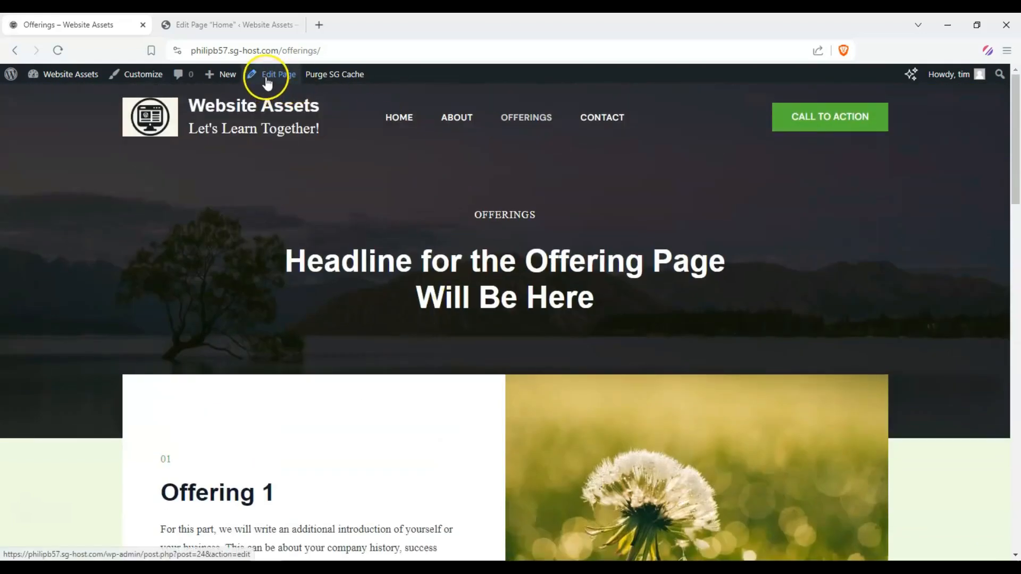
Open the Offerings page in the block editor in a new tab
{"action": "middle_click", "coordinate": [266, 80]}
{"action": "left_click", "coordinate": [417, 24]}
{"action": "left_click", "coordinate": [449, 25]}
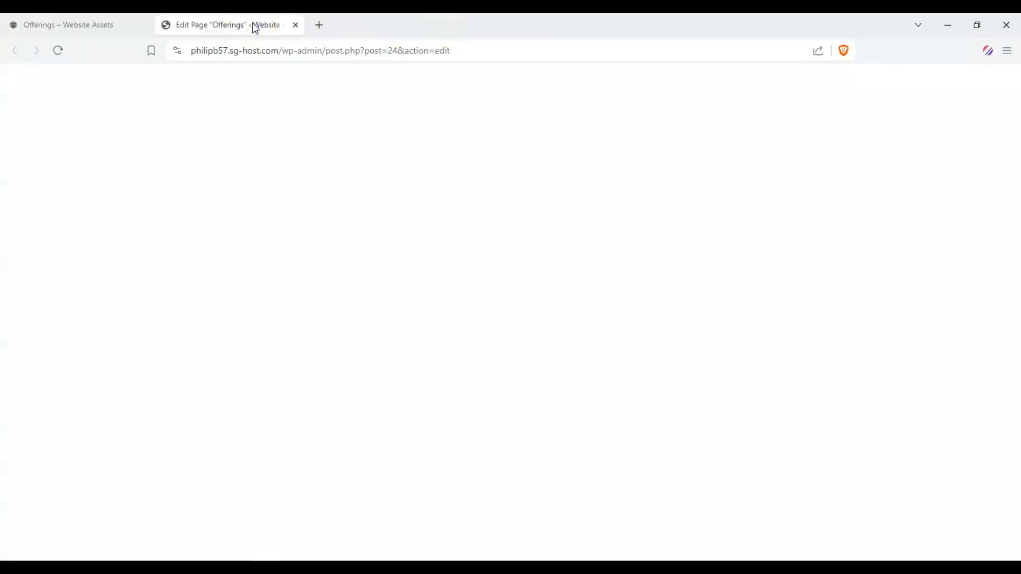
{"action": "scroll", "coordinate": [429, 246], "scroll_direction": "down", "scroll_amount": 10}
{"action": "scroll", "coordinate": [382, 189], "scroll_direction": "up", "scroll_amount": 9}
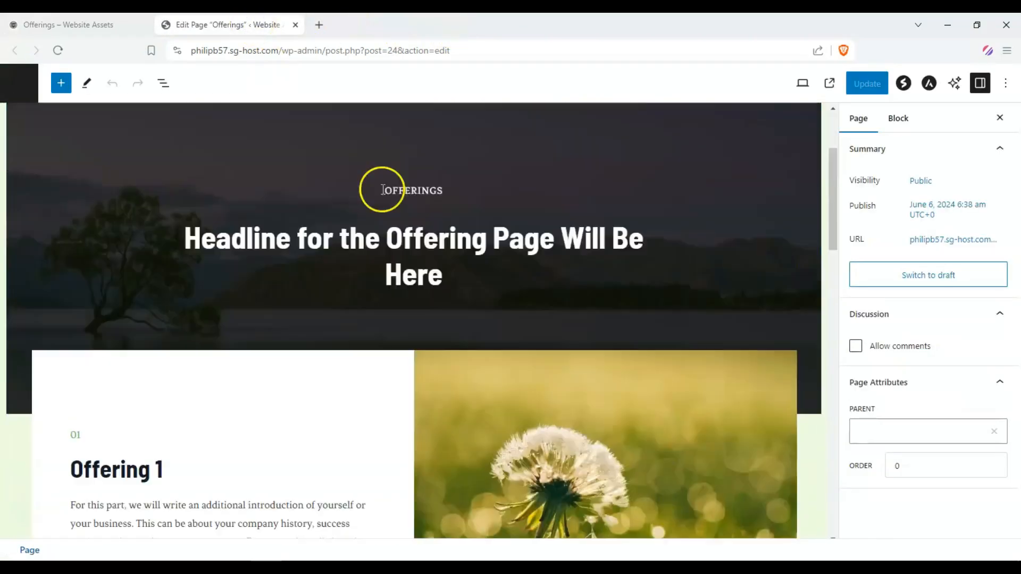
{"action": "scroll", "coordinate": [440, 359], "scroll_direction": "down", "scroll_amount": 8}
{"action": "left_click", "coordinate": [123, 25]}
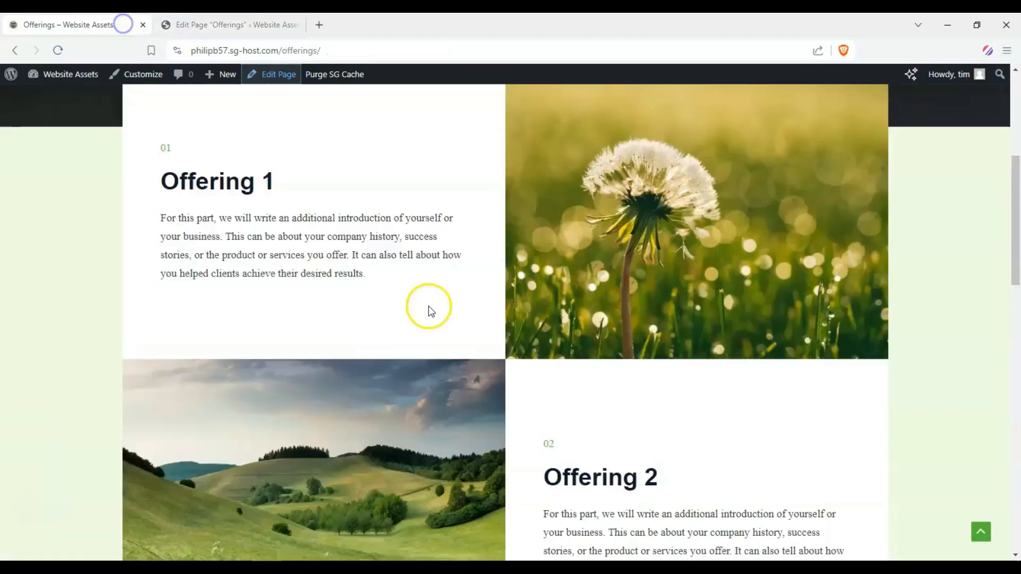
{"action": "scroll", "coordinate": [349, 286], "scroll_direction": "down", "scroll_amount": 8}
{"action": "scroll", "coordinate": [345, 292], "scroll_direction": "up", "scroll_amount": 14}
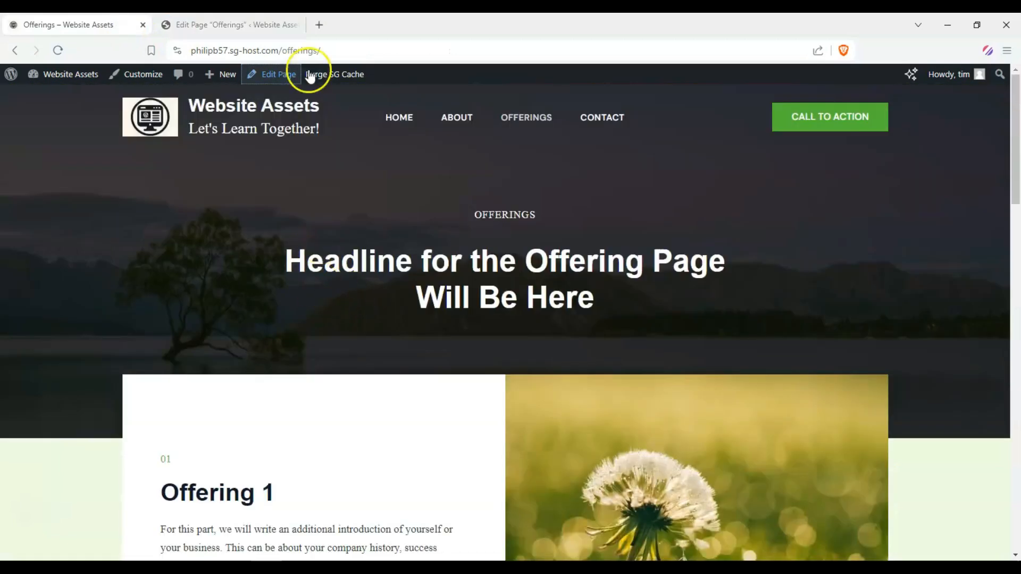
{"action": "left_click", "coordinate": [239, 21]}
{"action": "scroll", "coordinate": [292, 189], "scroll_direction": "up", "scroll_amount": 6}
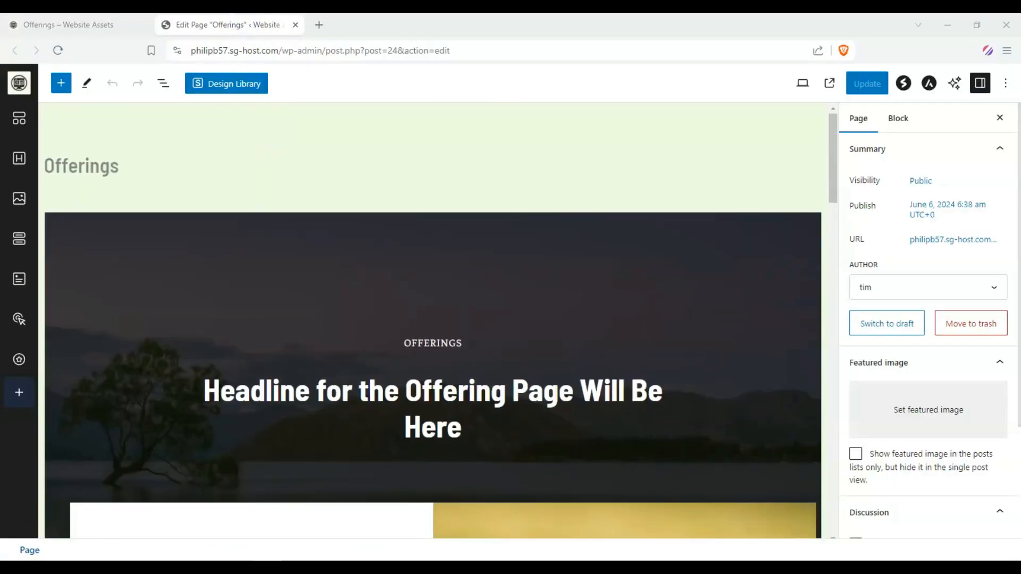
{"action": "scroll", "coordinate": [428, 317], "scroll_direction": "down", "scroll_amount": 3}
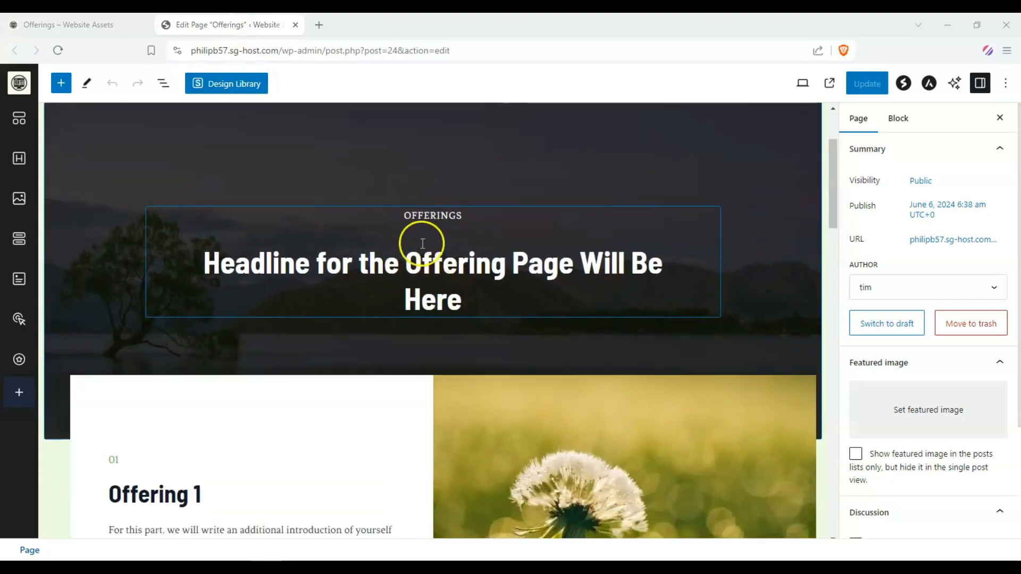
Replace the Offerings hero headline with "What you'll be getting:"
{"action": "triple_click", "coordinate": [410, 261]}
{"action": "type", "text": "W"}
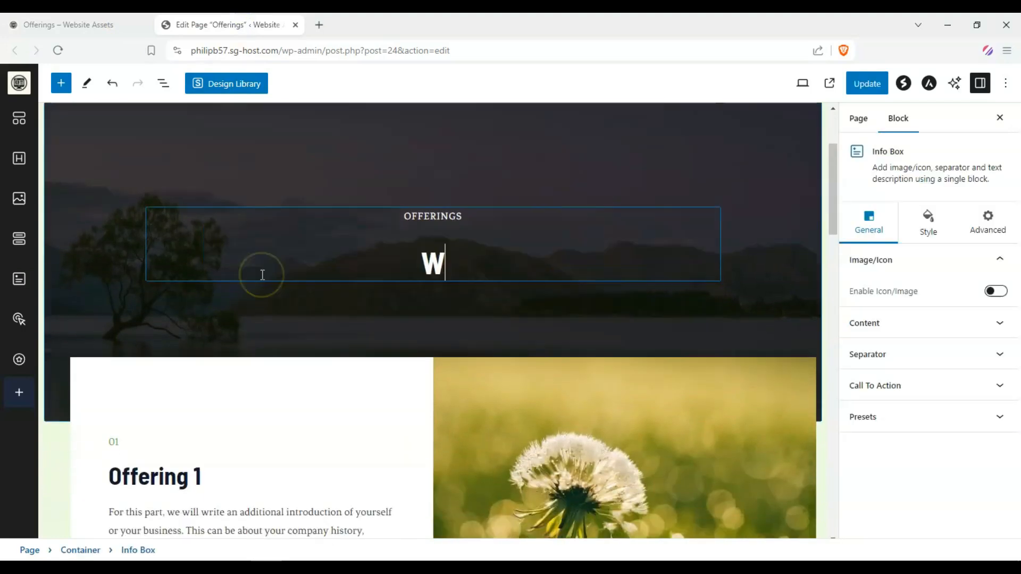
{"action": "type", "text": "hat you'll be gett"}
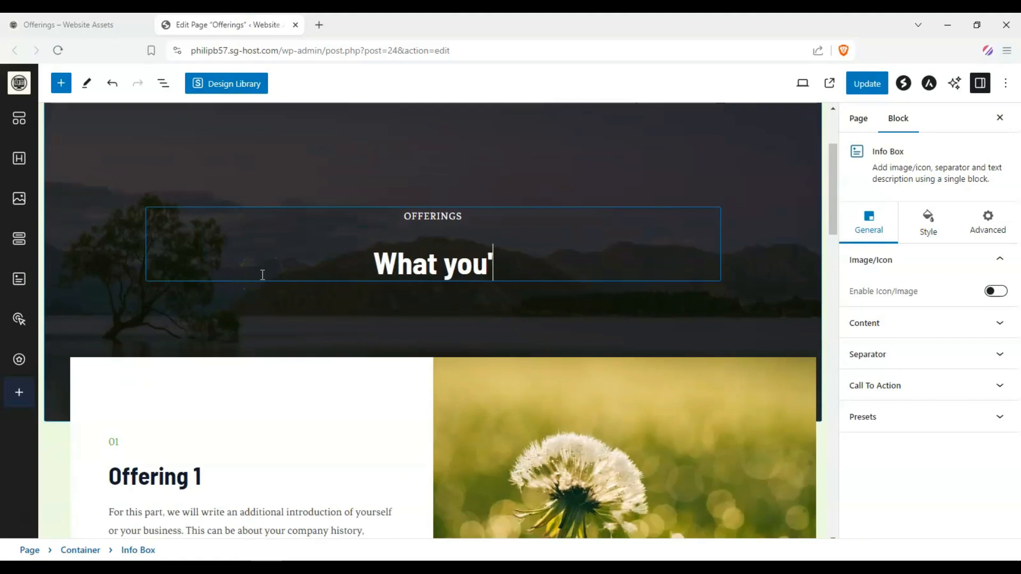
{"action": "type", "text": "ing"}
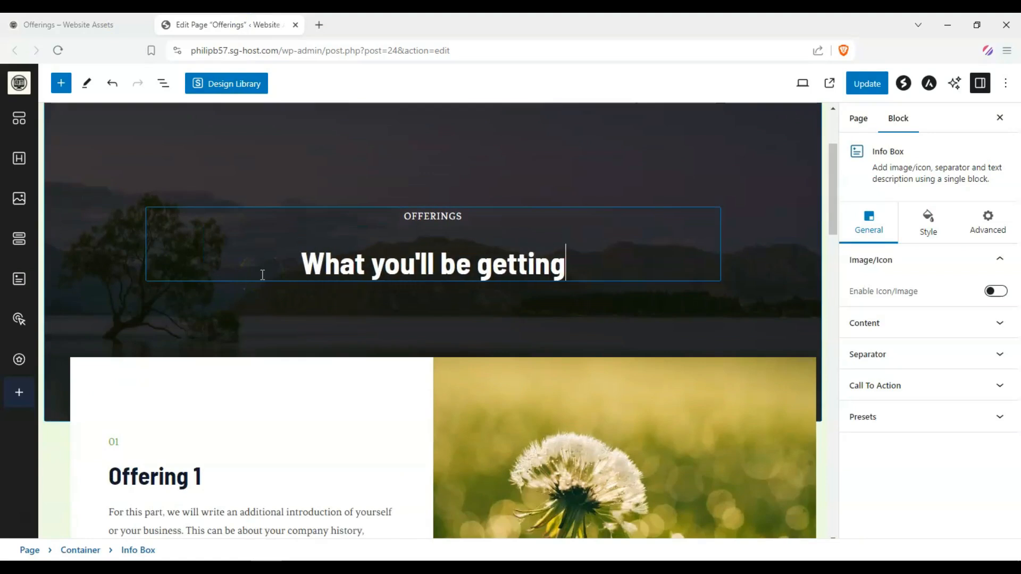
{"action": "type", "text": ":"}
Rename the first offering heading to FUN
{"action": "scroll", "coordinate": [262, 274], "scroll_direction": "down", "scroll_amount": 3}
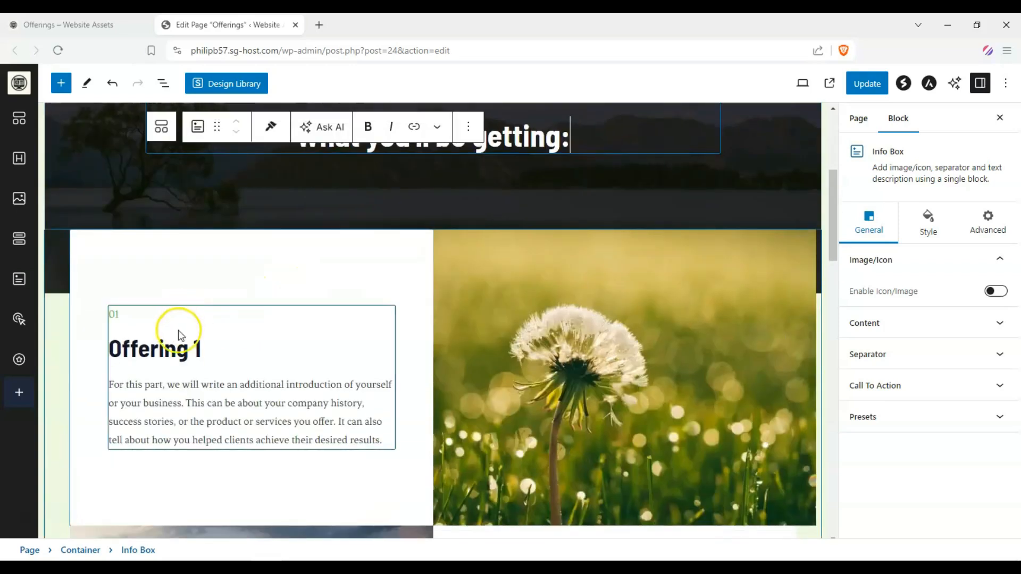
{"action": "left_click", "coordinate": [181, 344]}
{"action": "left_click_drag", "start_coordinate": [228, 351], "coordinate": [97, 344]}
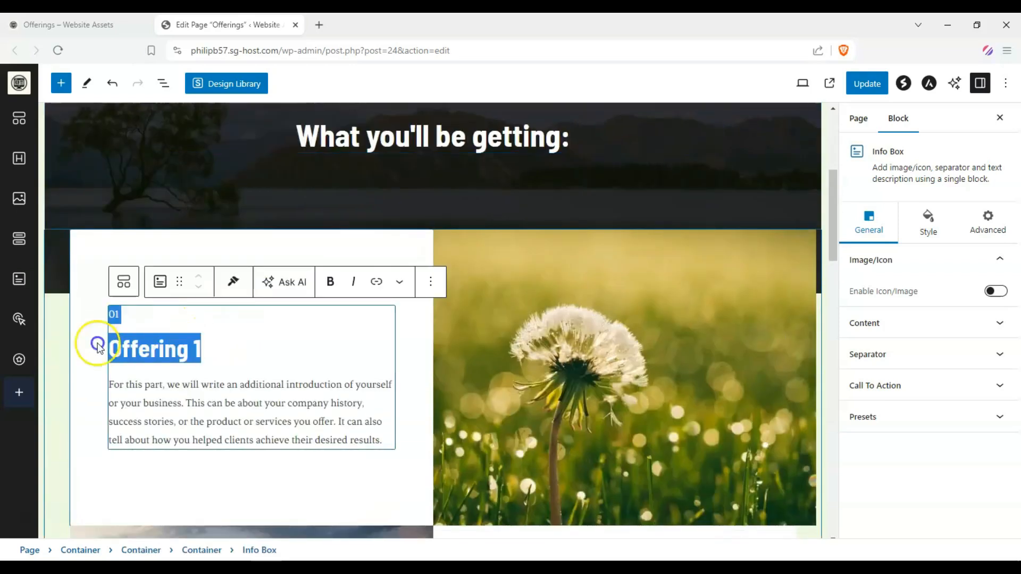
{"action": "type", "text": "F"}
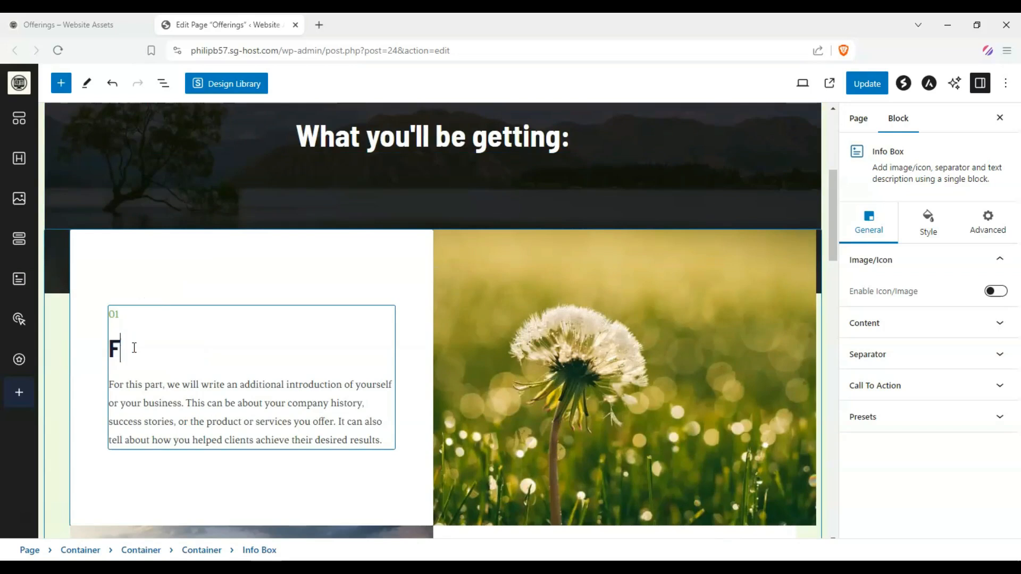
{"action": "type", "text": "UNB"}
{"action": "key", "text": "BackSpace"}
Rename the second offering heading to FREE
{"action": "scroll", "coordinate": [119, 340], "scroll_direction": "down", "scroll_amount": 7}
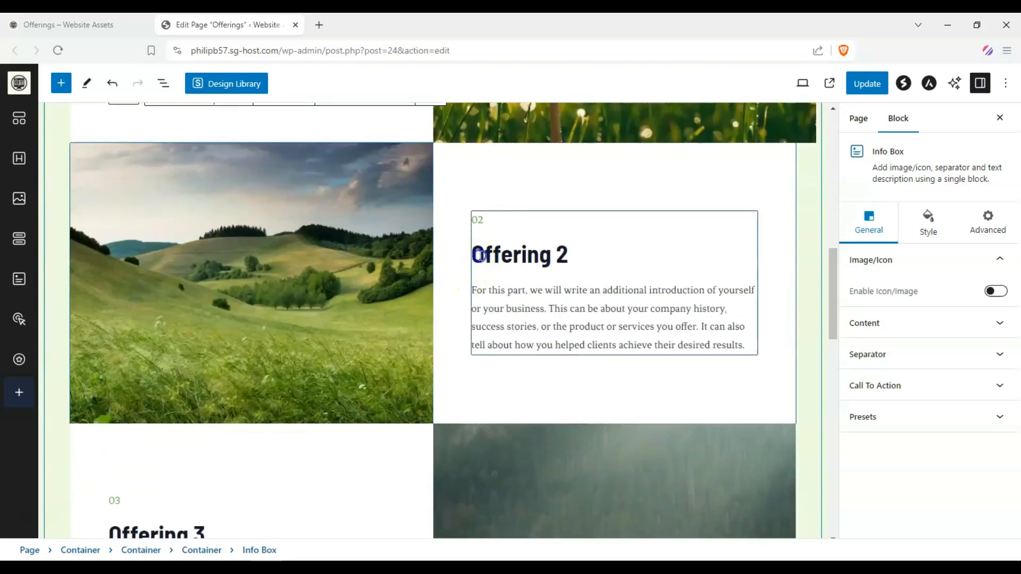
{"action": "triple_click", "coordinate": [479, 256]}
{"action": "type", "text": "FREE"}
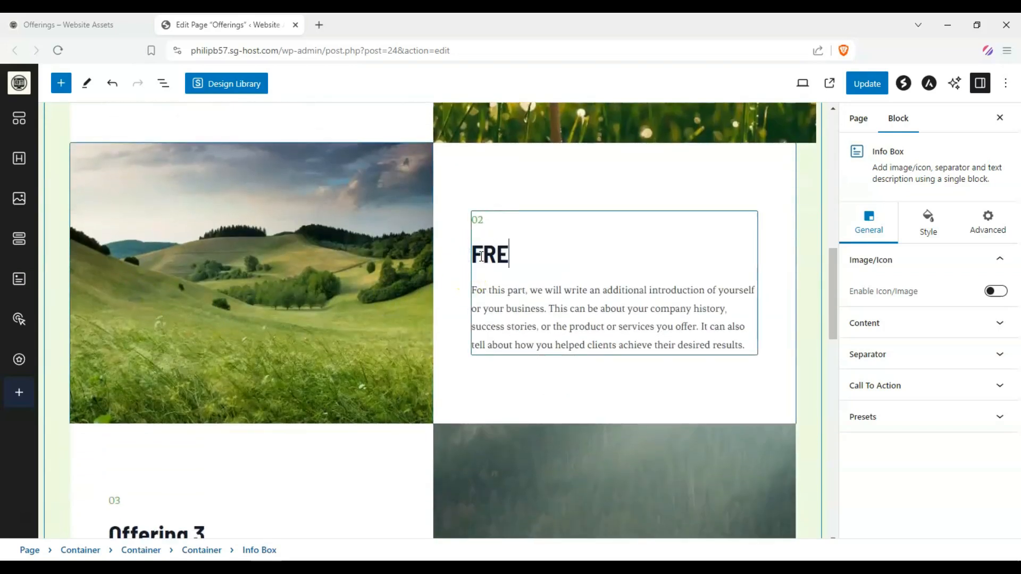
Rename the third offering heading to EASY TO UNDERSTAND
{"action": "scroll", "coordinate": [295, 302], "scroll_direction": "down", "scroll_amount": 5}
{"action": "triple_click", "coordinate": [194, 280]}
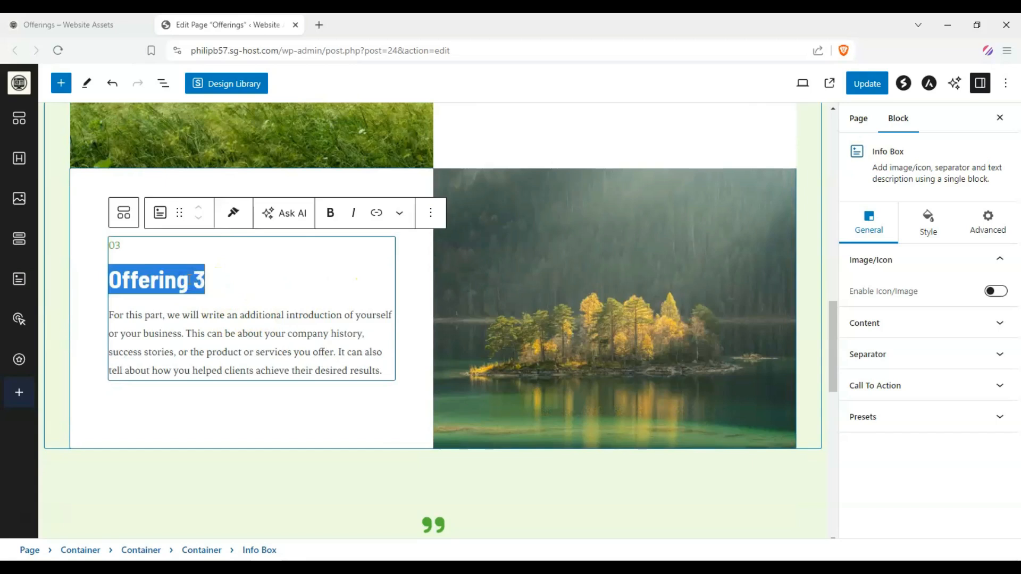
{"action": "type", "text": "EAS"}
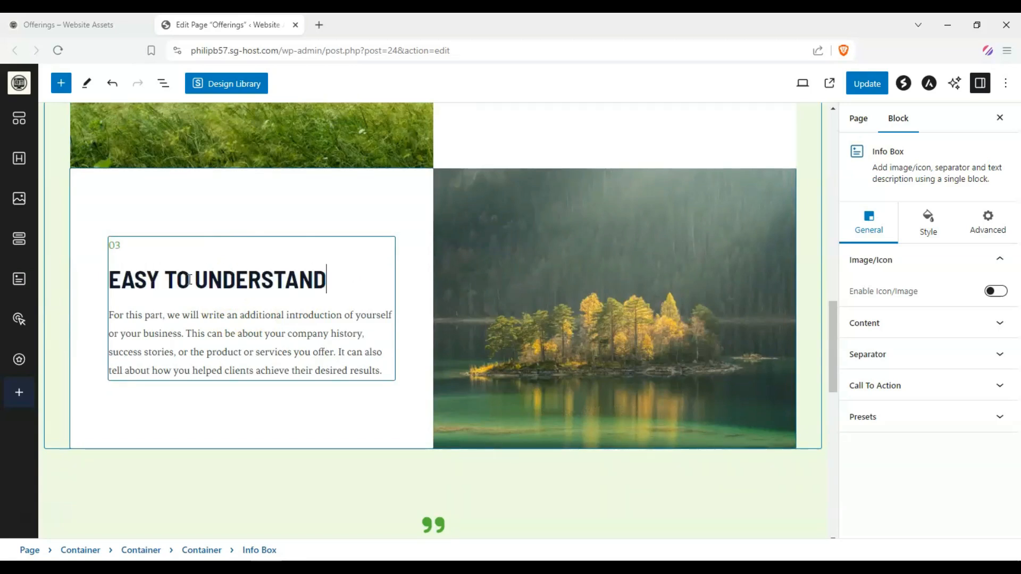
{"action": "type", "text": "Y TO UNDERSTAND"}
Replace the first offering's dandelion image with the desk-and-mountain-picture office image from the Media Library
{"action": "scroll", "coordinate": [214, 285], "scroll_direction": "up", "scroll_amount": 5}
{"action": "scroll", "coordinate": [532, 305], "scroll_direction": "up", "scroll_amount": 2}
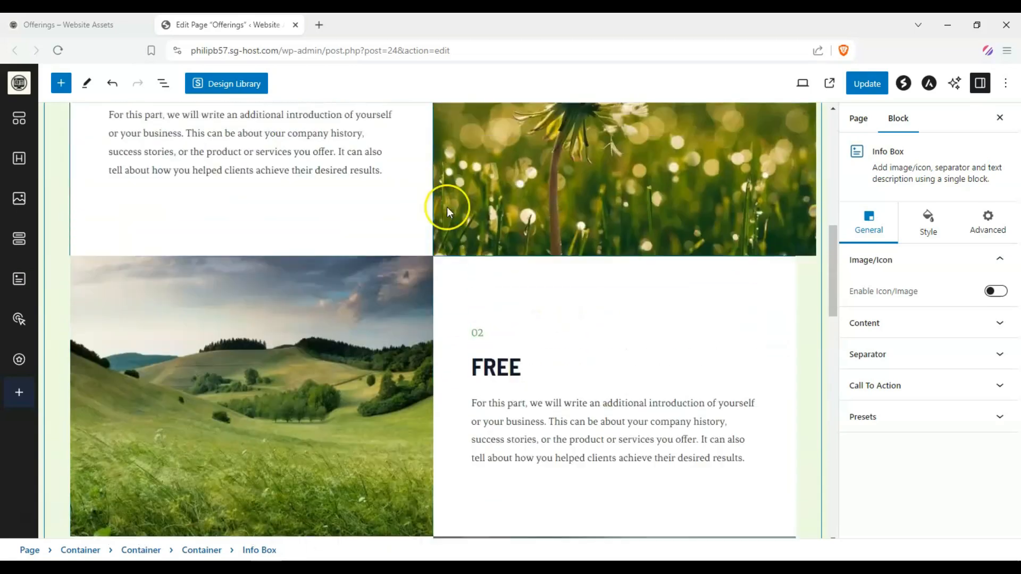
{"action": "scroll", "coordinate": [502, 222], "scroll_direction": "up", "scroll_amount": 2}
{"action": "left_click", "coordinate": [502, 221]}
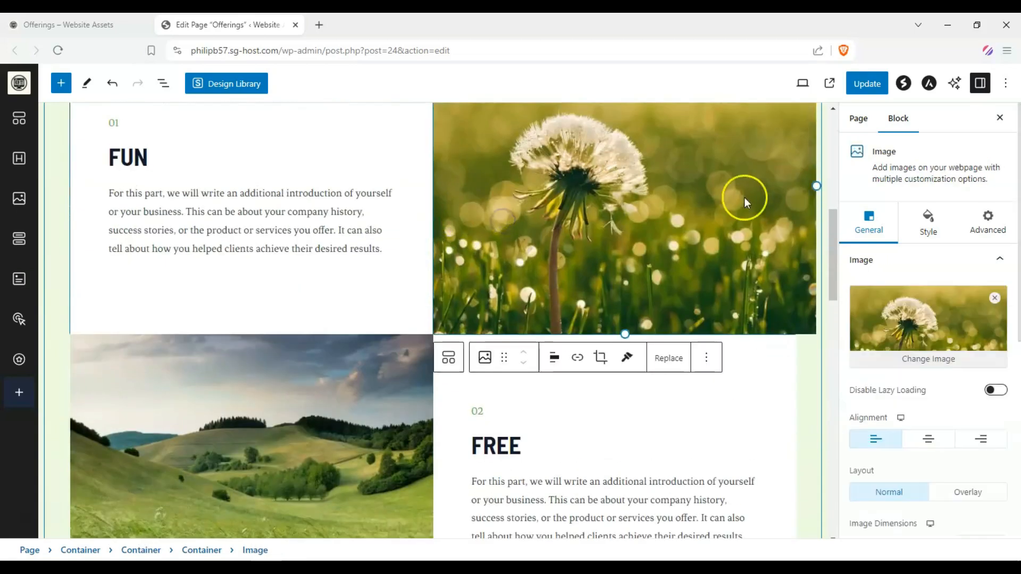
{"action": "left_click", "coordinate": [936, 364]}
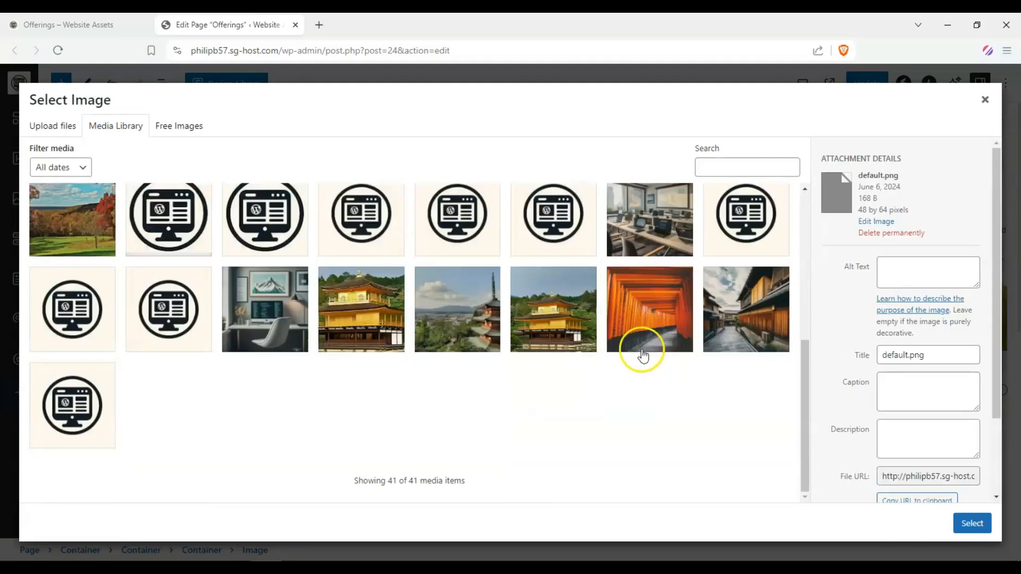
{"action": "left_click", "coordinate": [271, 319]}
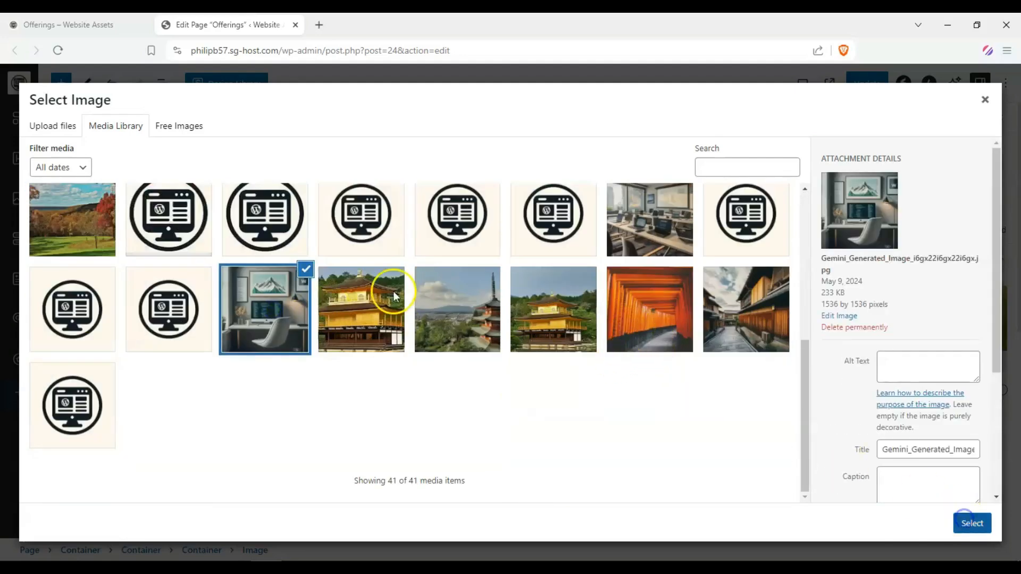
{"action": "scroll", "coordinate": [355, 307], "scroll_direction": "down", "scroll_amount": 2}
{"action": "scroll", "coordinate": [353, 308], "scroll_direction": "up", "scroll_amount": 6}
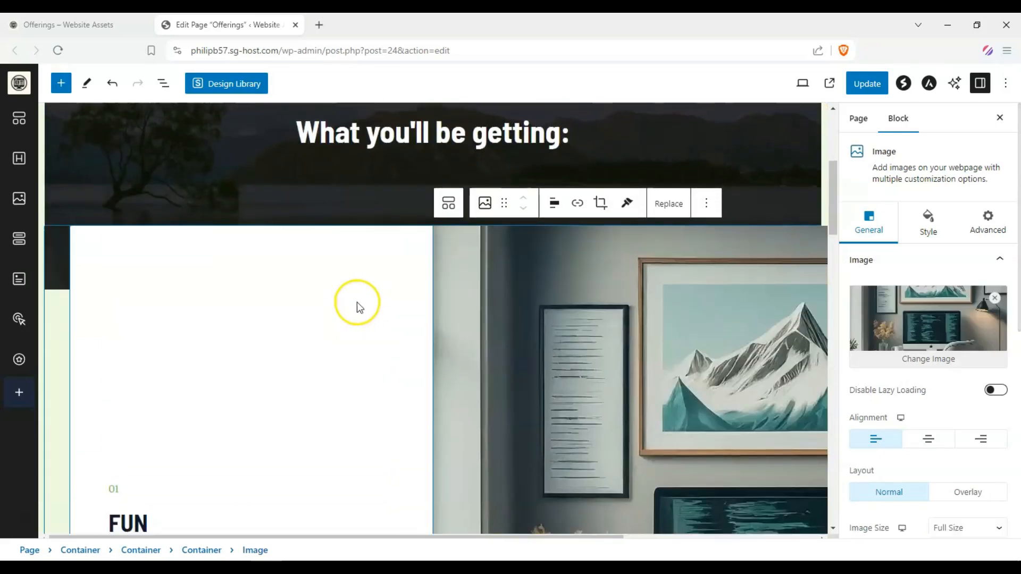
Replace the second offering's hills image with the blue classroom image from the Media Library
{"action": "scroll", "coordinate": [356, 302], "scroll_direction": "down", "scroll_amount": 10}
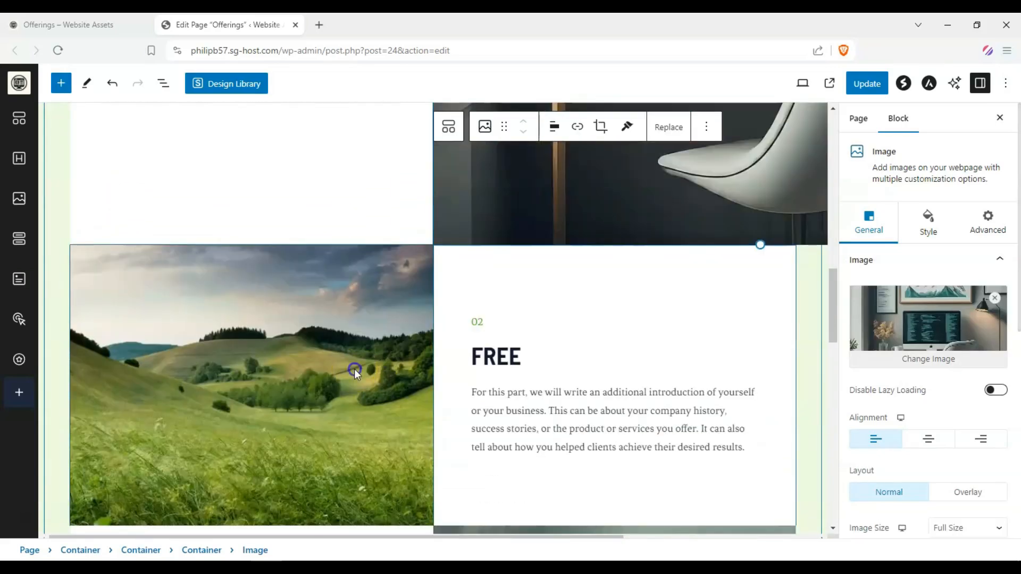
{"action": "left_click", "coordinate": [354, 369]}
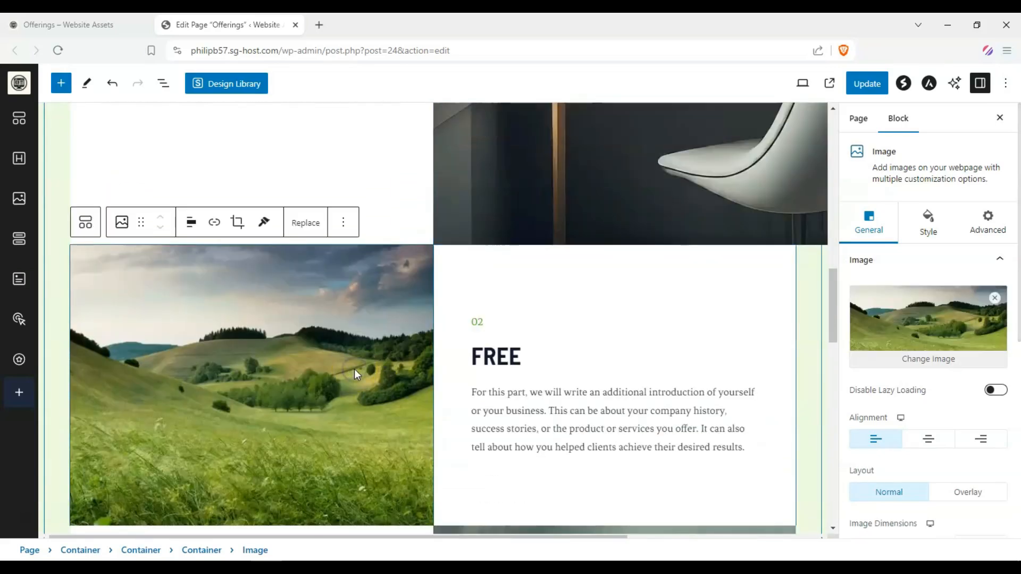
{"action": "left_click", "coordinate": [918, 351]}
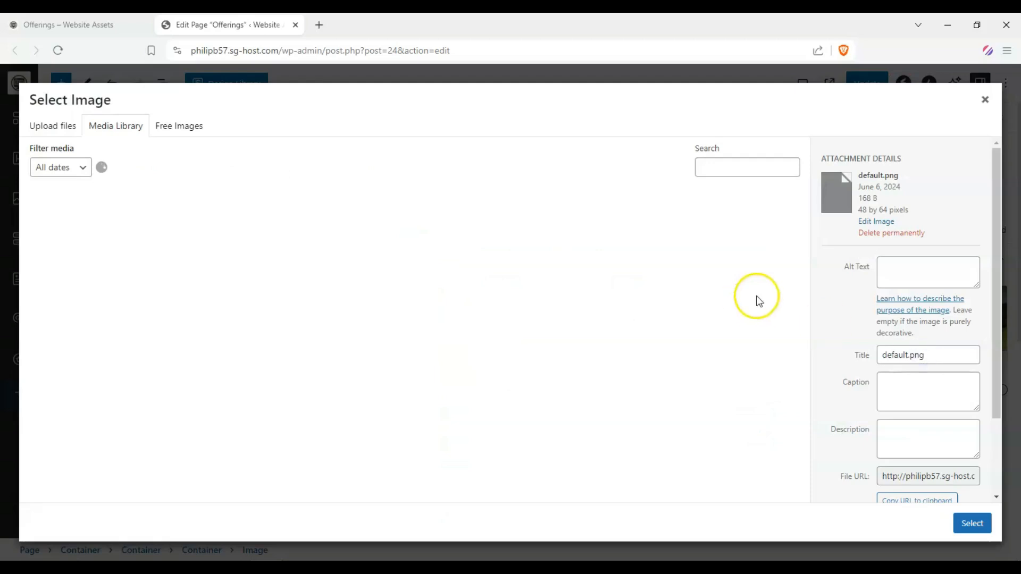
{"action": "scroll", "coordinate": [398, 303], "scroll_direction": "down", "scroll_amount": 6}
{"action": "scroll", "coordinate": [370, 311], "scroll_direction": "up", "scroll_amount": 3}
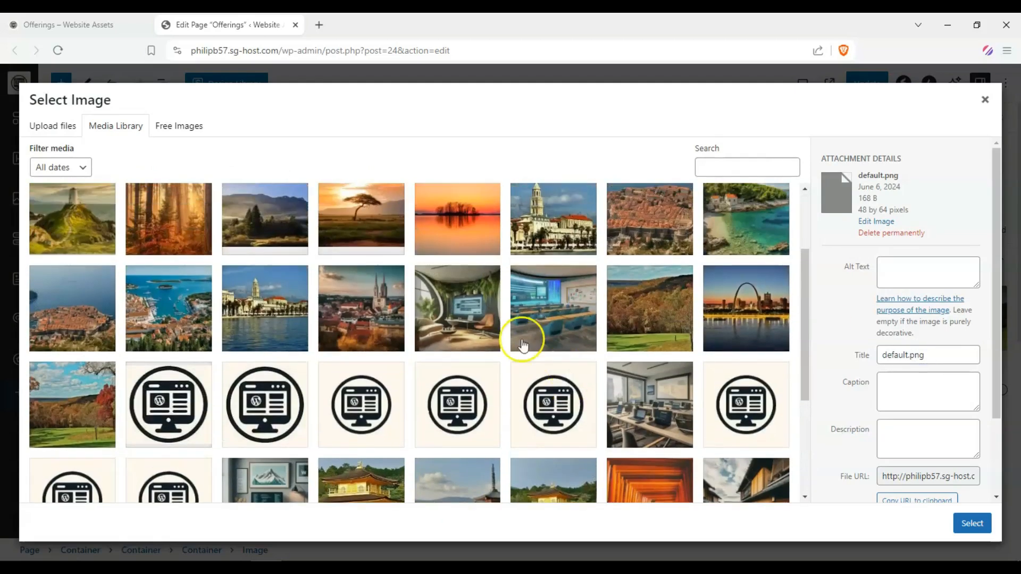
{"action": "left_click", "coordinate": [529, 301]}
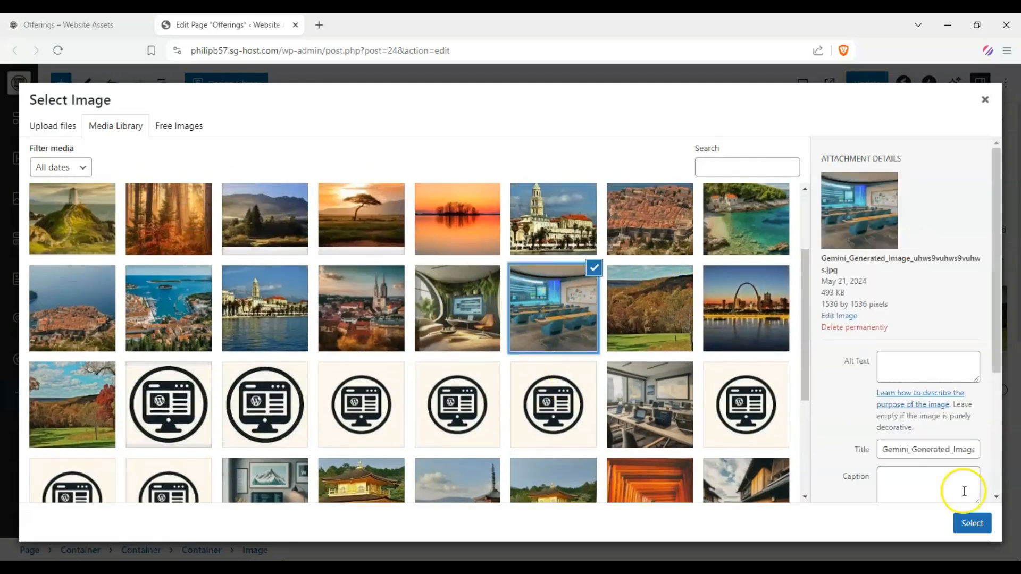
{"action": "left_click", "coordinate": [972, 523]}
Replace the third offering's lake image with the plant-filled lounge image from the Media Library
{"action": "scroll", "coordinate": [377, 261], "scroll_direction": "down", "scroll_amount": 10}
{"action": "left_click", "coordinate": [577, 288]}
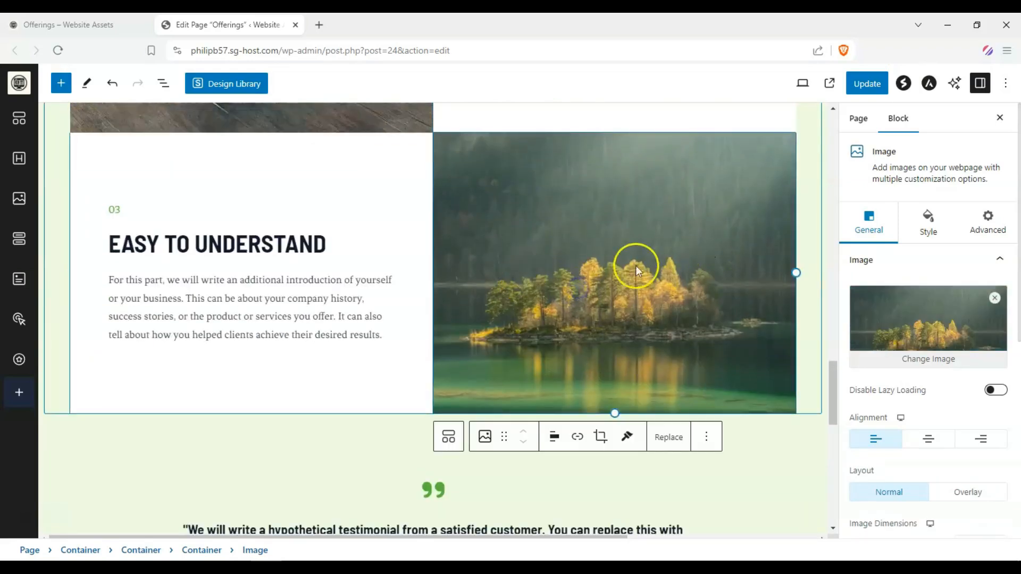
{"action": "left_click", "coordinate": [941, 358]}
{"action": "scroll", "coordinate": [417, 297], "scroll_direction": "down", "scroll_amount": 5}
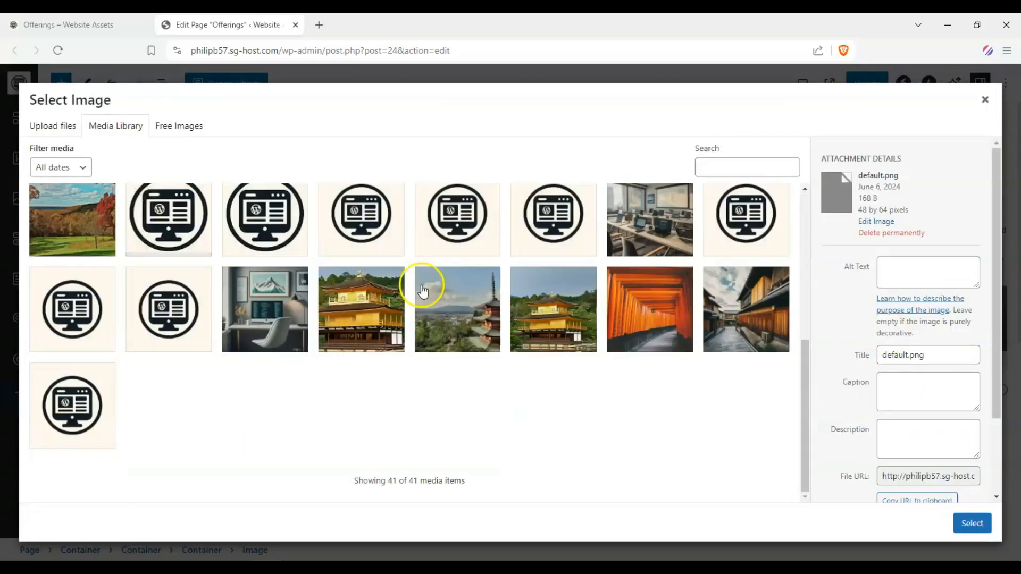
{"action": "scroll", "coordinate": [342, 337], "scroll_direction": "up", "scroll_amount": 4}
{"action": "scroll", "coordinate": [341, 337], "scroll_direction": "down", "scroll_amount": 1}
{"action": "scroll", "coordinate": [556, 370], "scroll_direction": "up", "scroll_amount": 2}
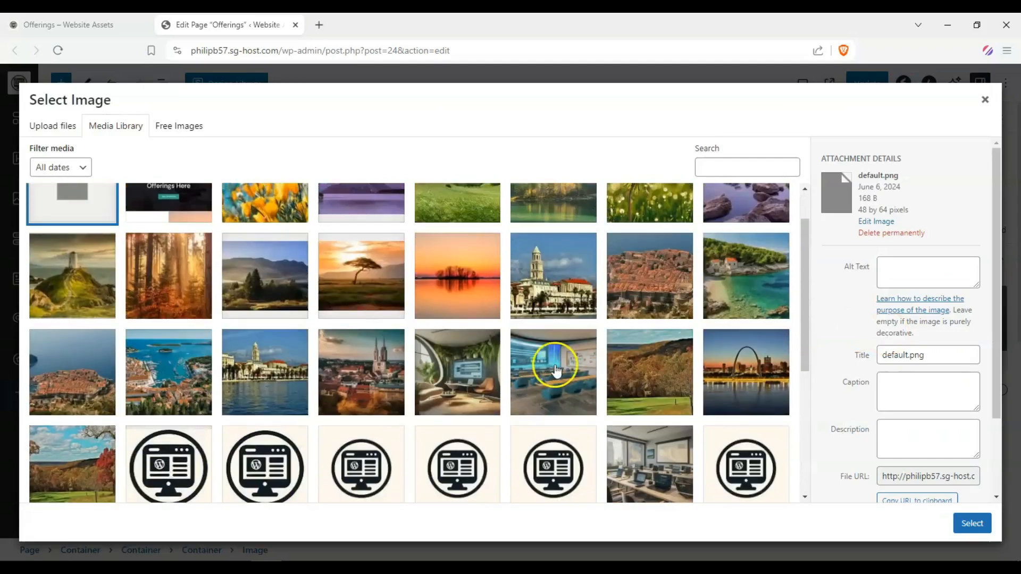
{"action": "left_click", "coordinate": [489, 369]}
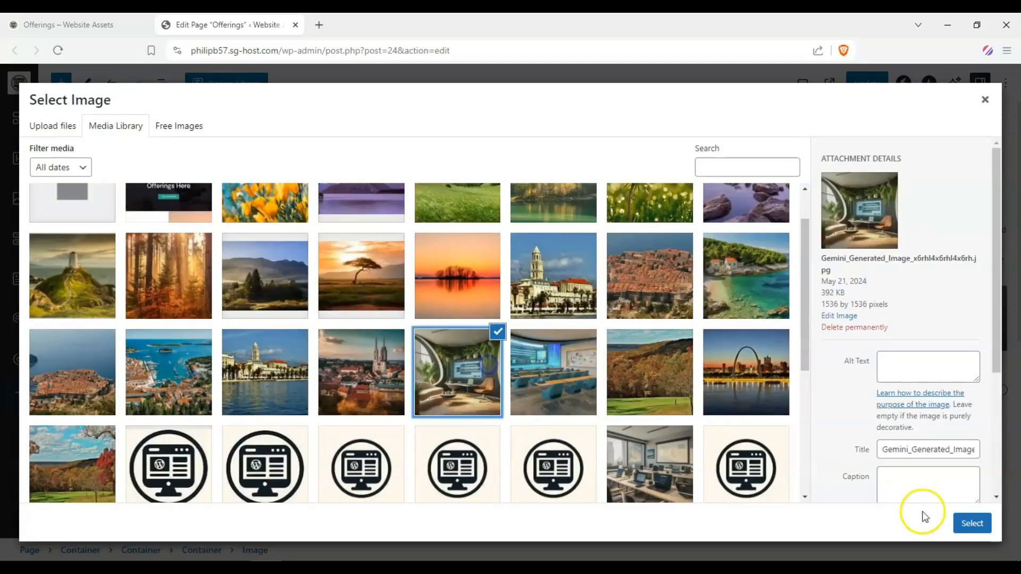
{"action": "left_click", "coordinate": [972, 523]}
Save the Offerings page changes
{"action": "scroll", "coordinate": [420, 311], "scroll_direction": "down", "scroll_amount": 10}
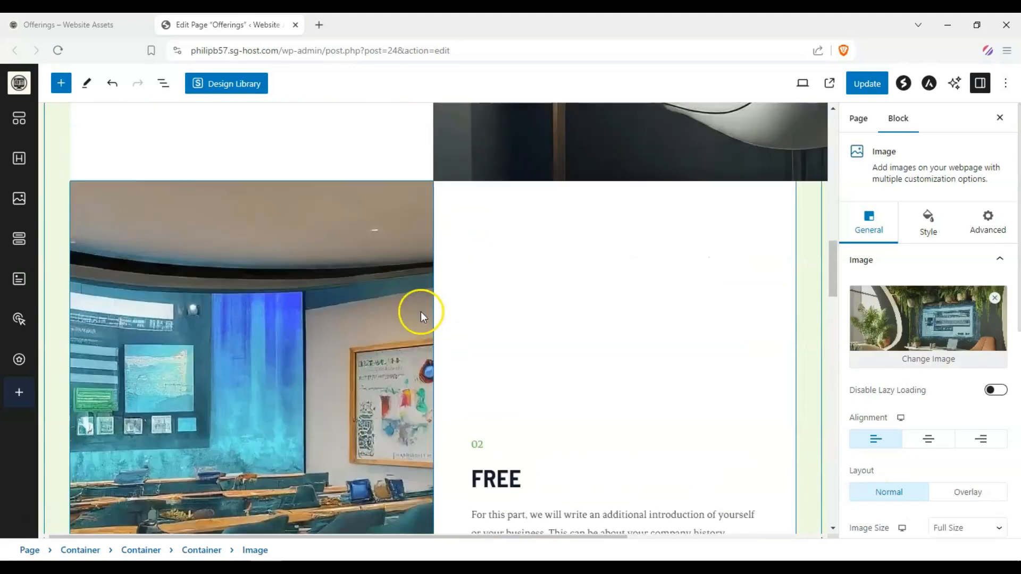
{"action": "scroll", "coordinate": [419, 311], "scroll_direction": "up", "scroll_amount": 8}
{"action": "scroll", "coordinate": [417, 311], "scroll_direction": "up", "scroll_amount": 12}
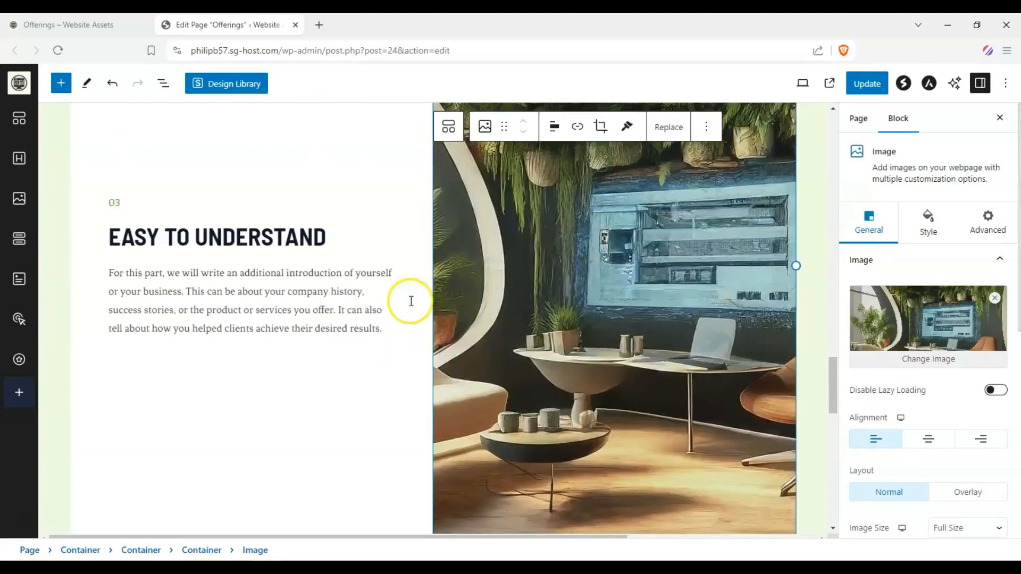
{"action": "scroll", "coordinate": [257, 287], "scroll_direction": "up", "scroll_amount": 4}
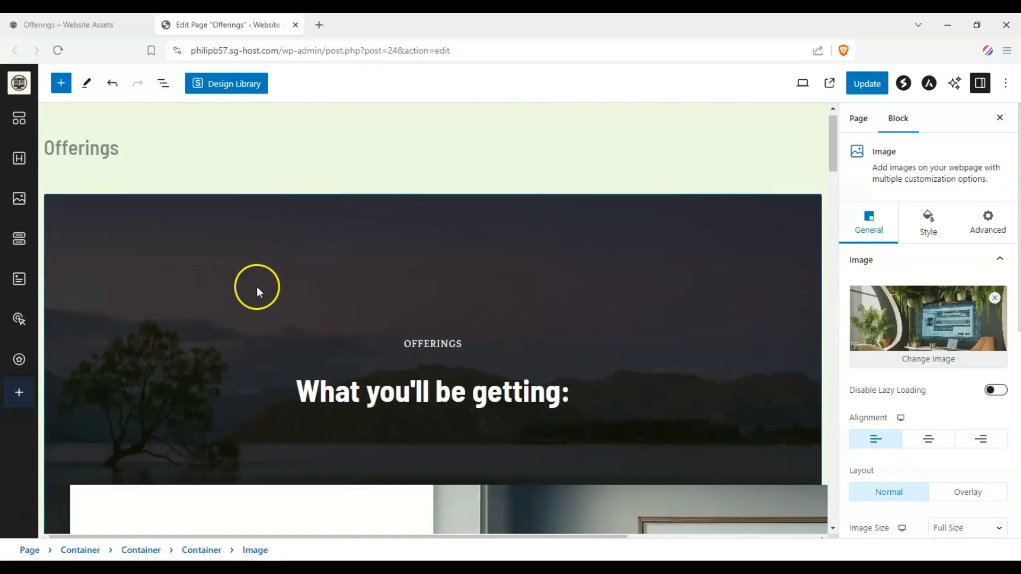
{"action": "left_click", "coordinate": [861, 84]}
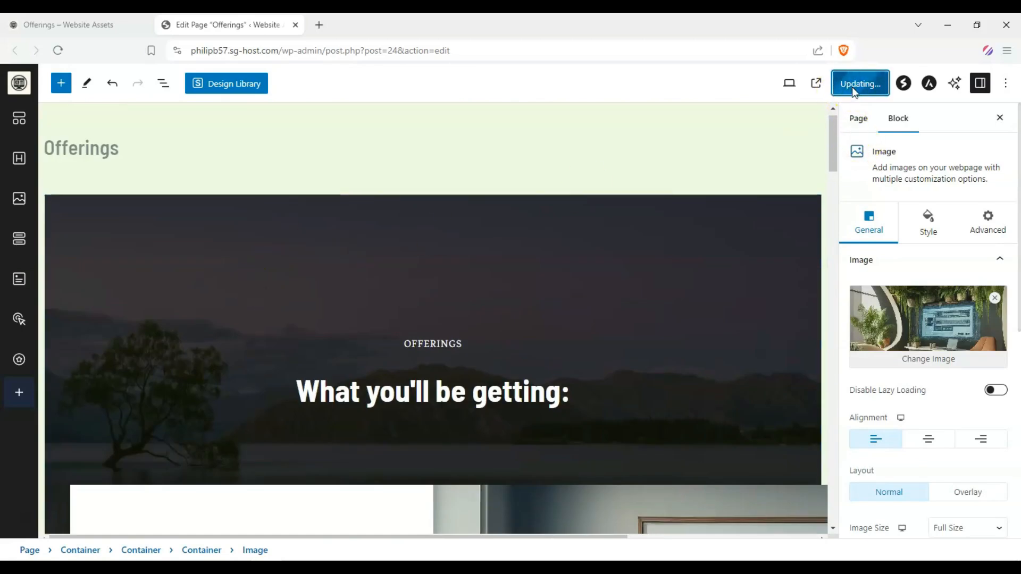
Center-align the content of the first info box, FUN
{"action": "scroll", "coordinate": [246, 262], "scroll_direction": "down", "scroll_amount": 10}
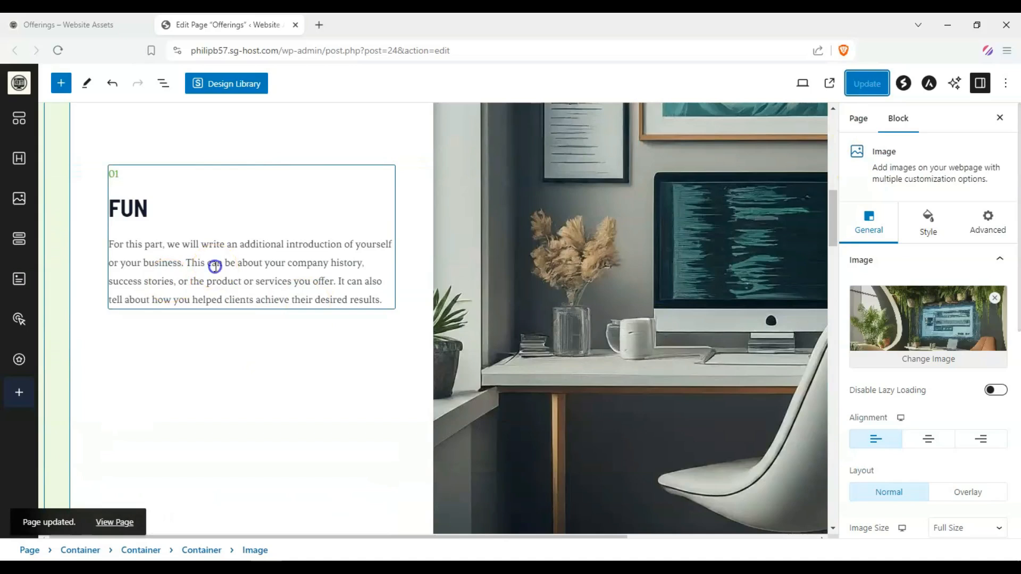
{"action": "left_click", "coordinate": [215, 267]}
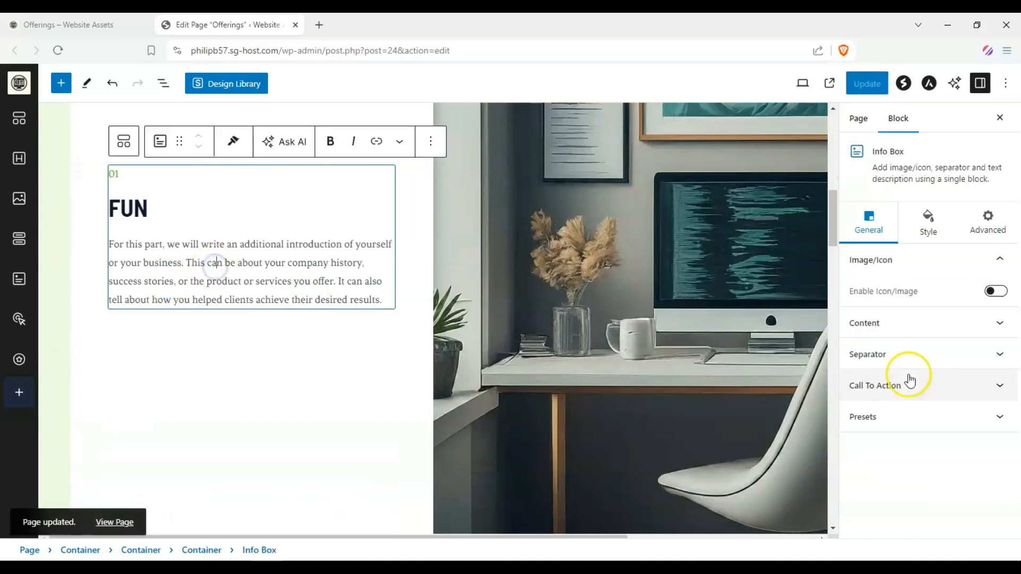
{"action": "left_click", "coordinate": [1005, 322]}
{"action": "scroll", "coordinate": [989, 314], "scroll_direction": "down", "scroll_amount": 2}
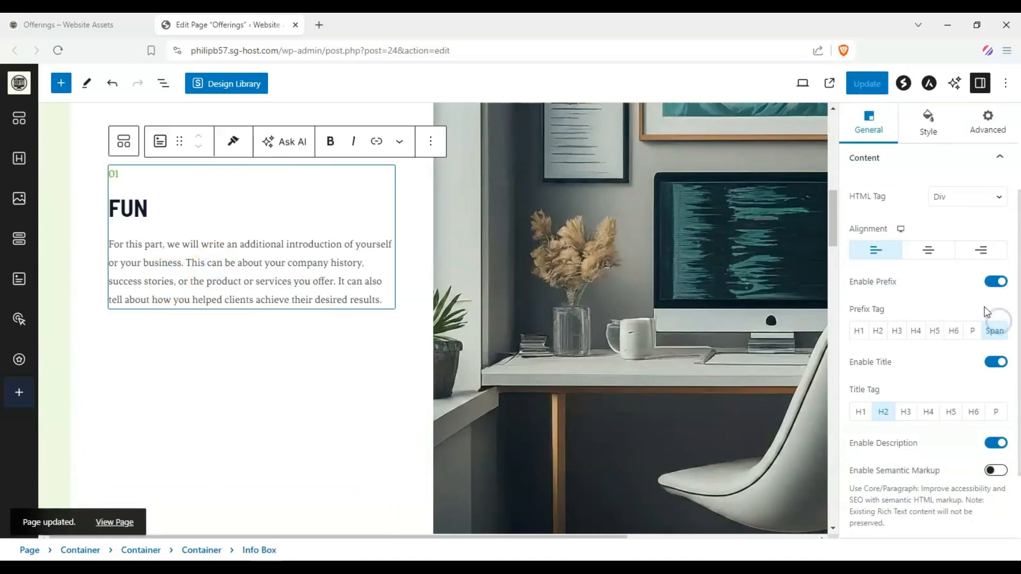
{"action": "left_click", "coordinate": [939, 255]}
Center-align the content of the second info box, FREE
{"action": "scroll", "coordinate": [478, 273], "scroll_direction": "down", "scroll_amount": 6}
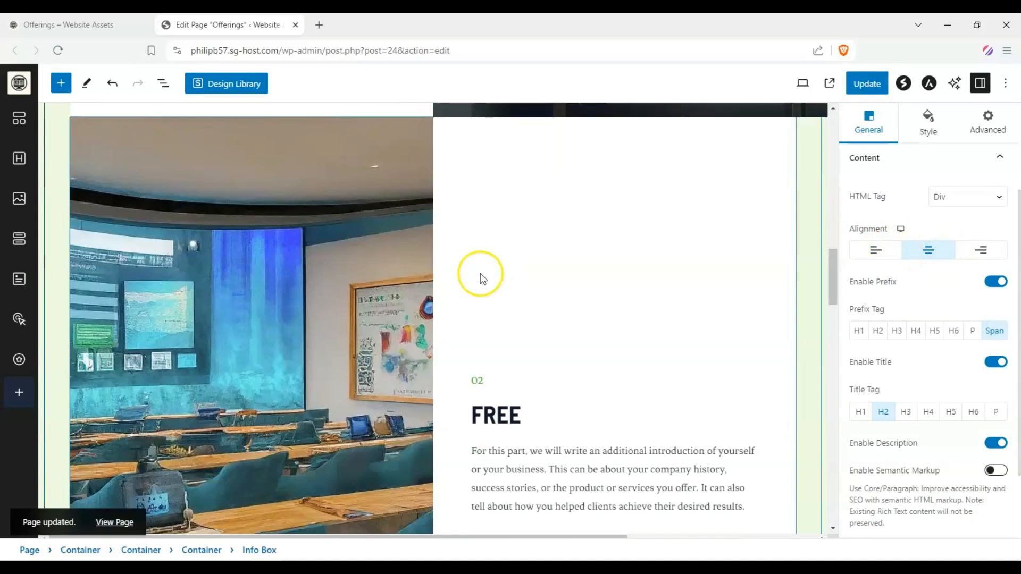
{"action": "left_click", "coordinate": [577, 341]}
{"action": "left_click", "coordinate": [934, 360]}
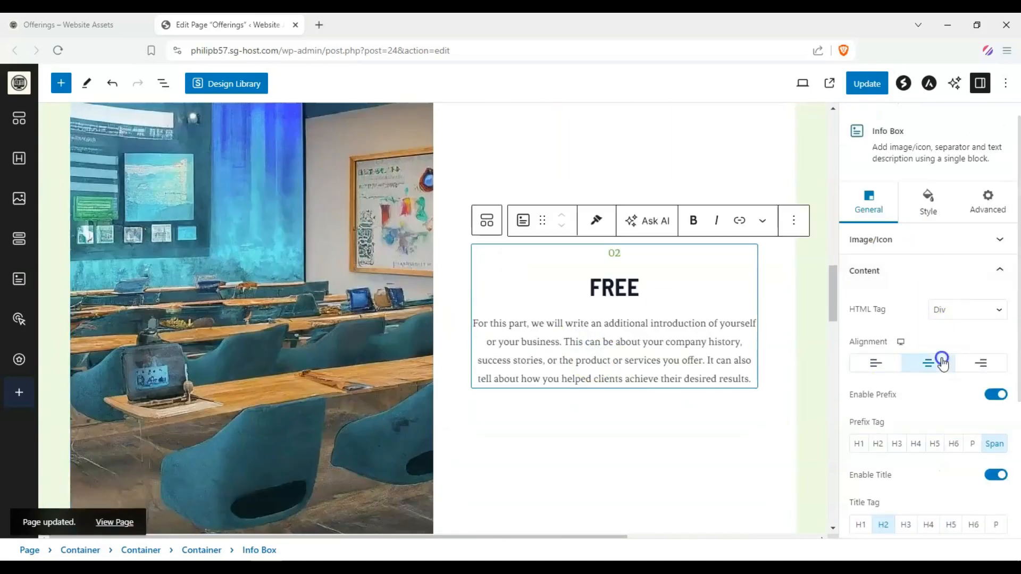
Center-align the content of the third info box, EASY TO UNDERSTAND, and update the page
{"action": "scroll", "coordinate": [629, 237], "scroll_direction": "down", "scroll_amount": 8}
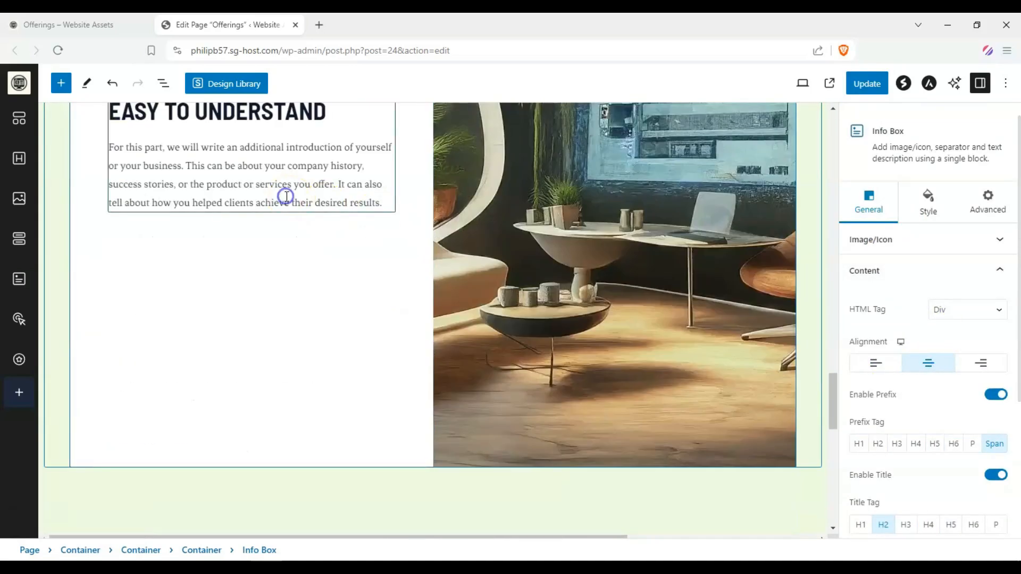
{"action": "left_click", "coordinate": [287, 196]}
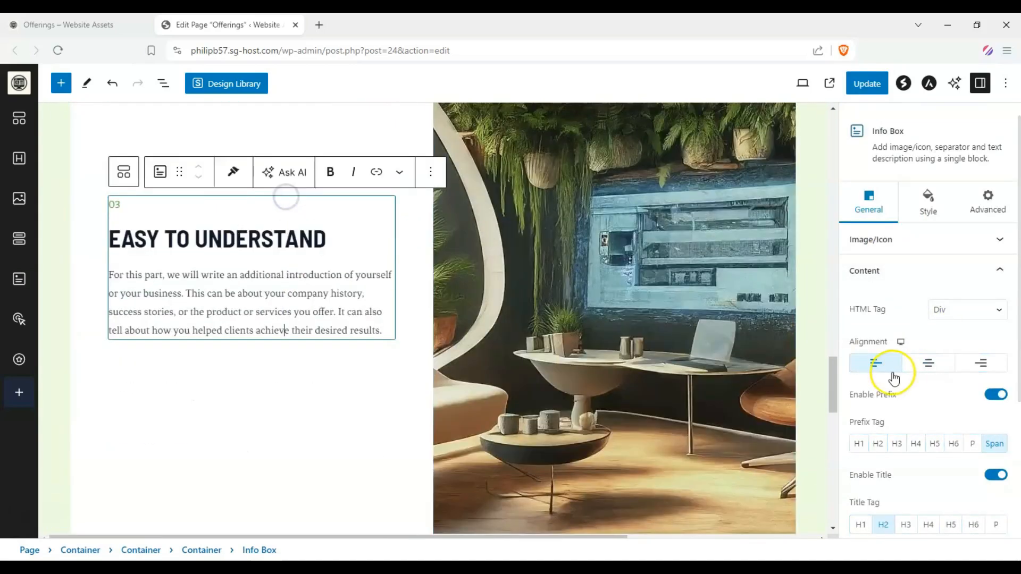
{"action": "left_click", "coordinate": [920, 361]}
{"action": "left_click", "coordinate": [866, 85]}
Switch to the live Offerings page tab and review the updated images and headings
{"action": "scroll", "coordinate": [379, 257], "scroll_direction": "up", "scroll_amount": 15}
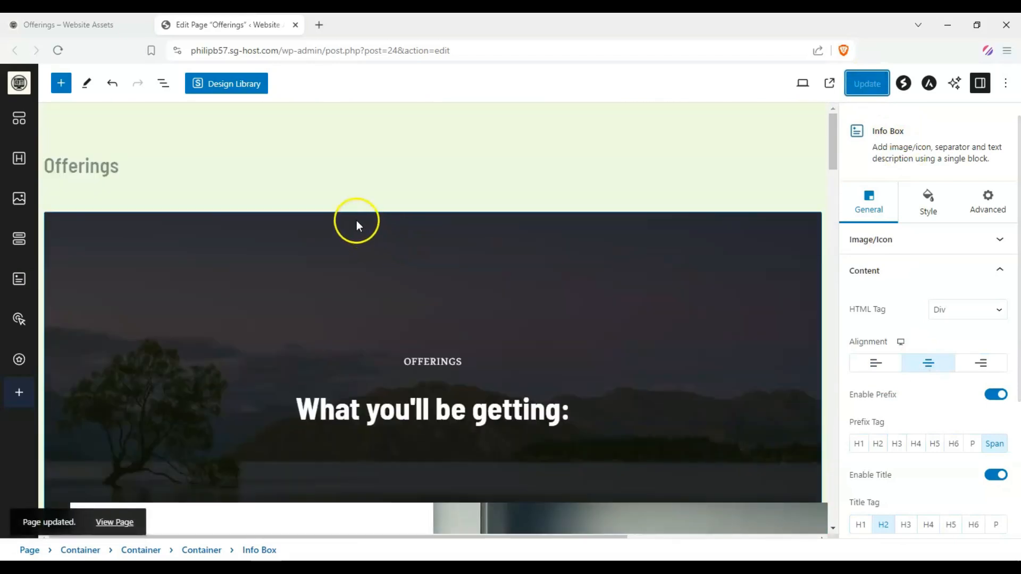
{"action": "left_click", "coordinate": [67, 25]}
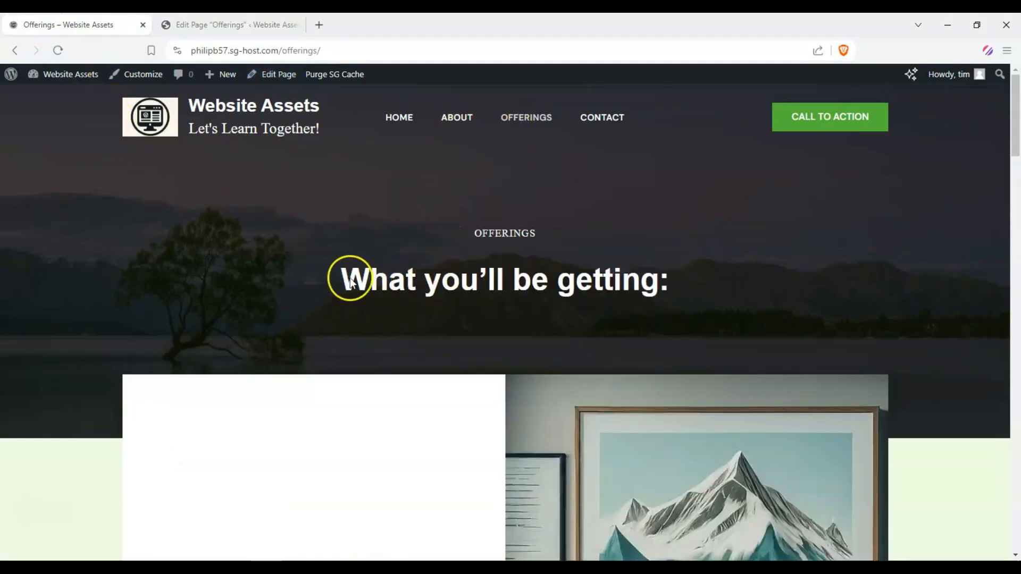
{"action": "scroll", "coordinate": [455, 218], "scroll_direction": "down", "scroll_amount": 18}
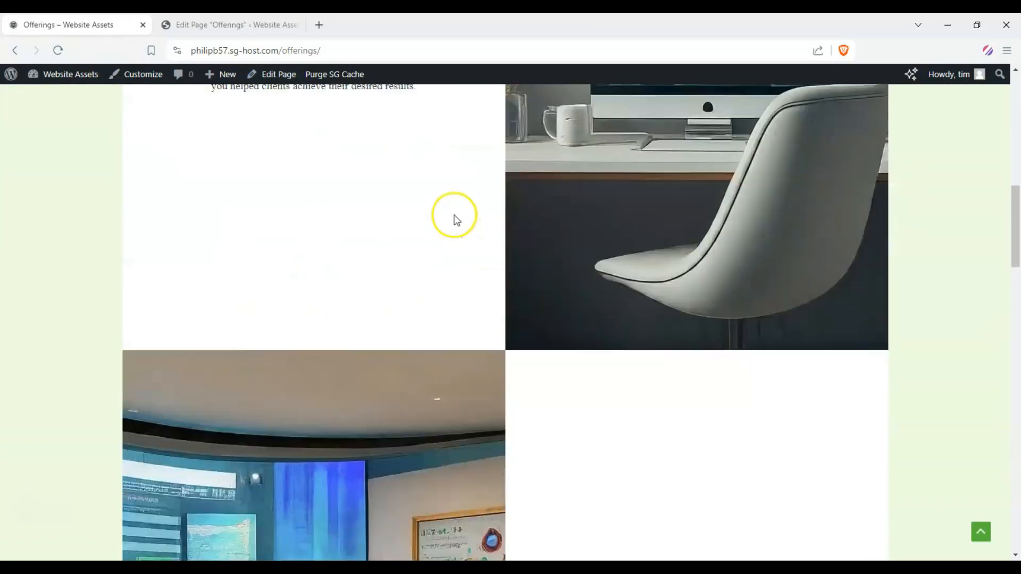
{"action": "scroll", "coordinate": [455, 215], "scroll_direction": "down", "scroll_amount": 13}
{"action": "scroll", "coordinate": [457, 214], "scroll_direction": "up", "scroll_amount": 12}
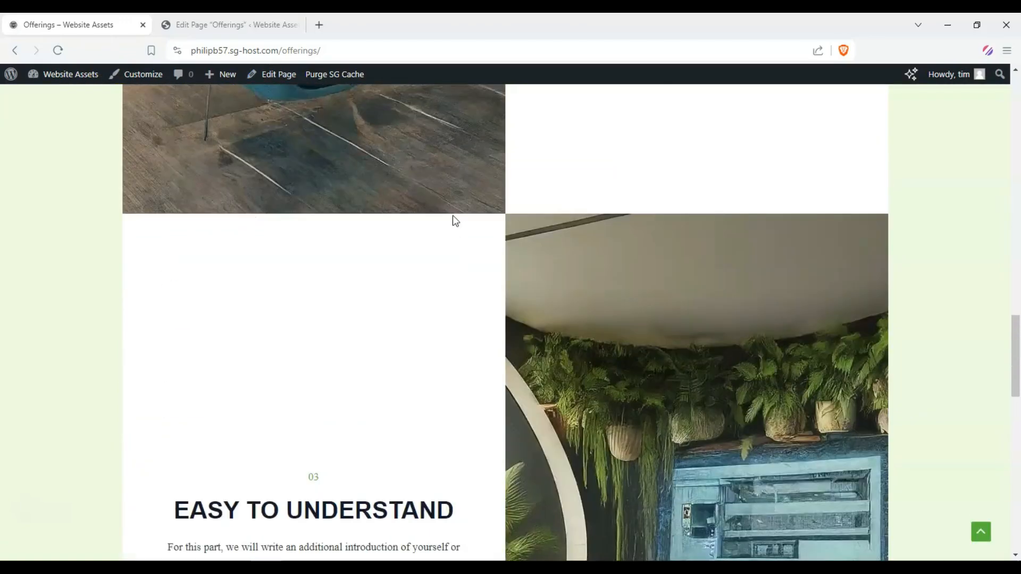
{"action": "scroll", "coordinate": [458, 213], "scroll_direction": "up", "scroll_amount": 15}
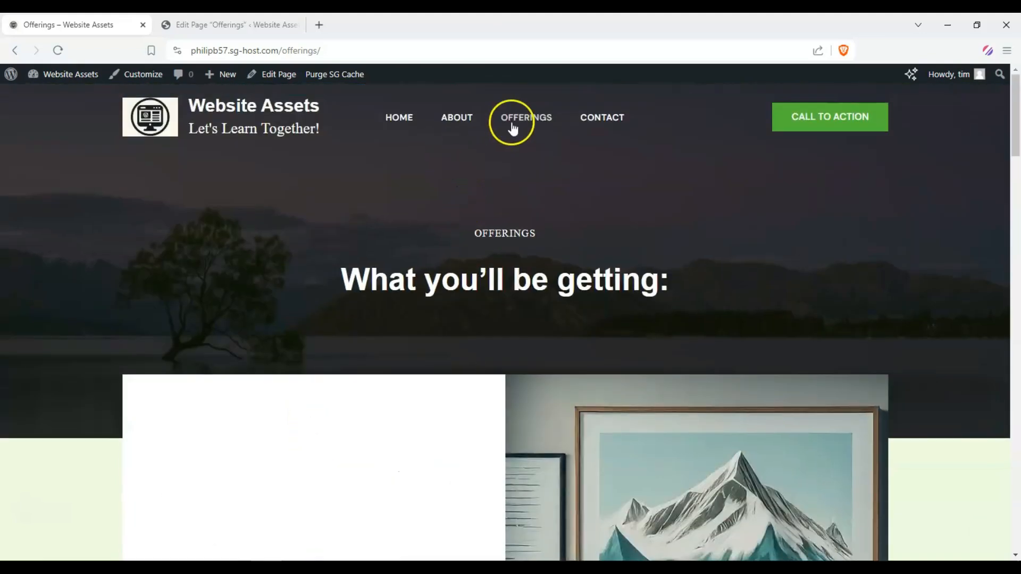
Open the site's home page and scroll through it to review its content
{"action": "left_click", "coordinate": [512, 127]}
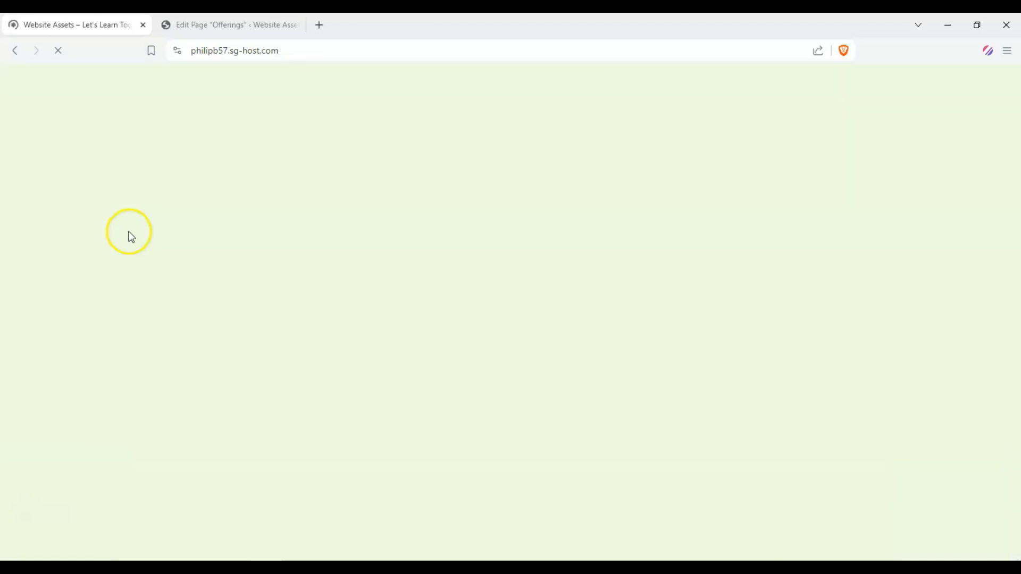
{"action": "scroll", "coordinate": [129, 225], "scroll_direction": "down", "scroll_amount": 1}
{"action": "scroll", "coordinate": [123, 226], "scroll_direction": "up", "scroll_amount": 7}
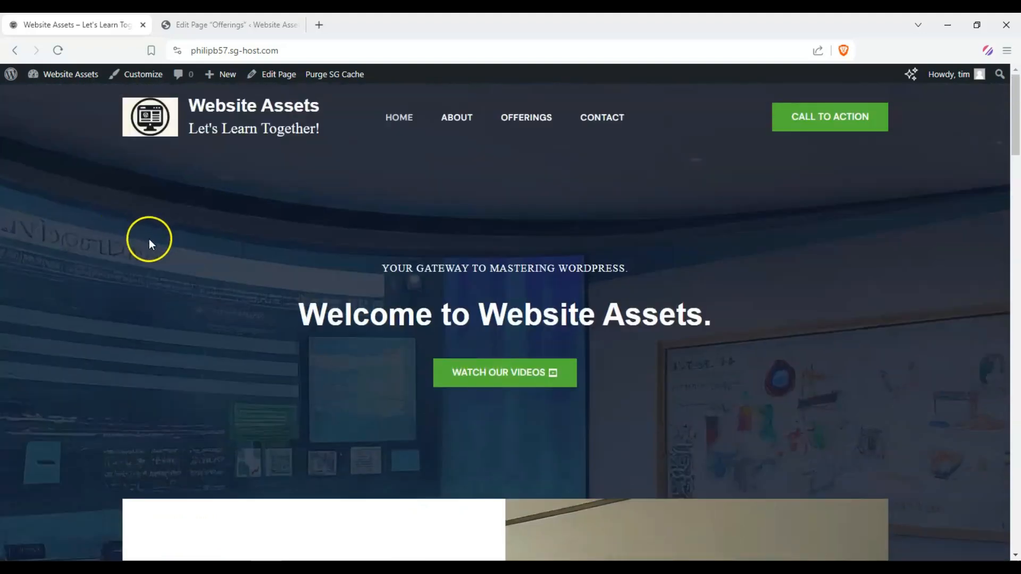
{"action": "scroll", "coordinate": [127, 220], "scroll_direction": "down", "scroll_amount": 12}
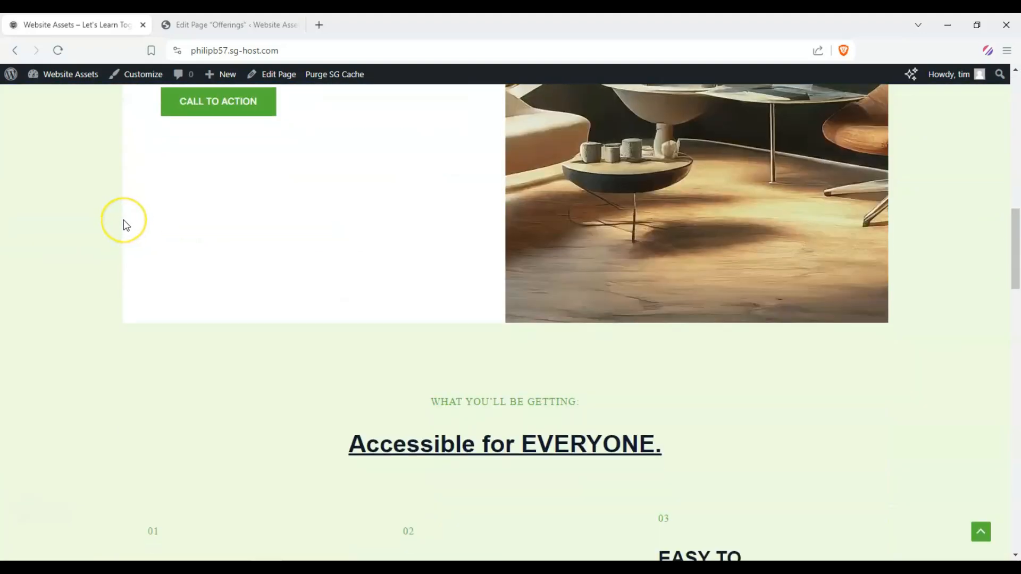
{"action": "scroll", "coordinate": [124, 226], "scroll_direction": "up", "scroll_amount": 10}
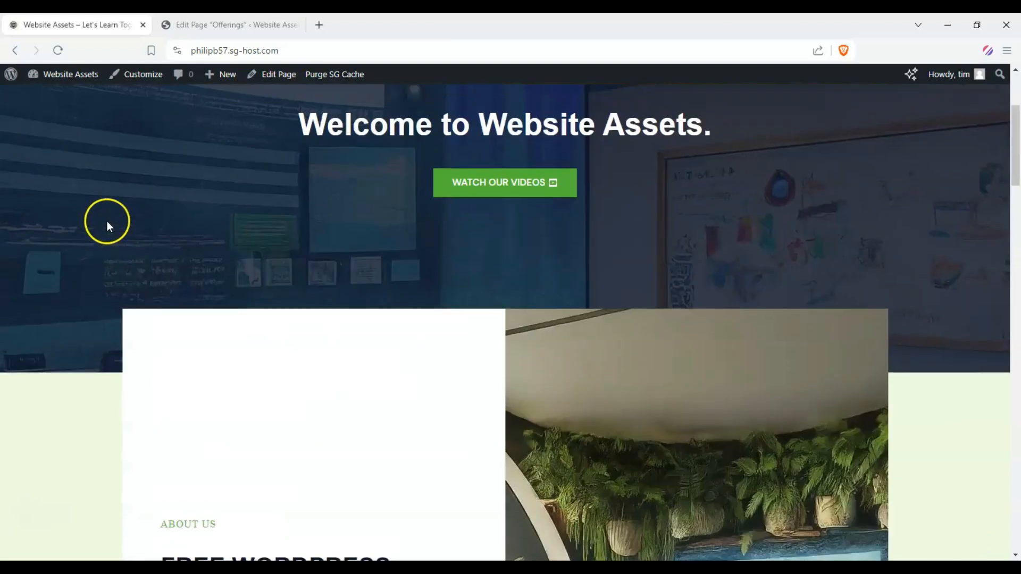